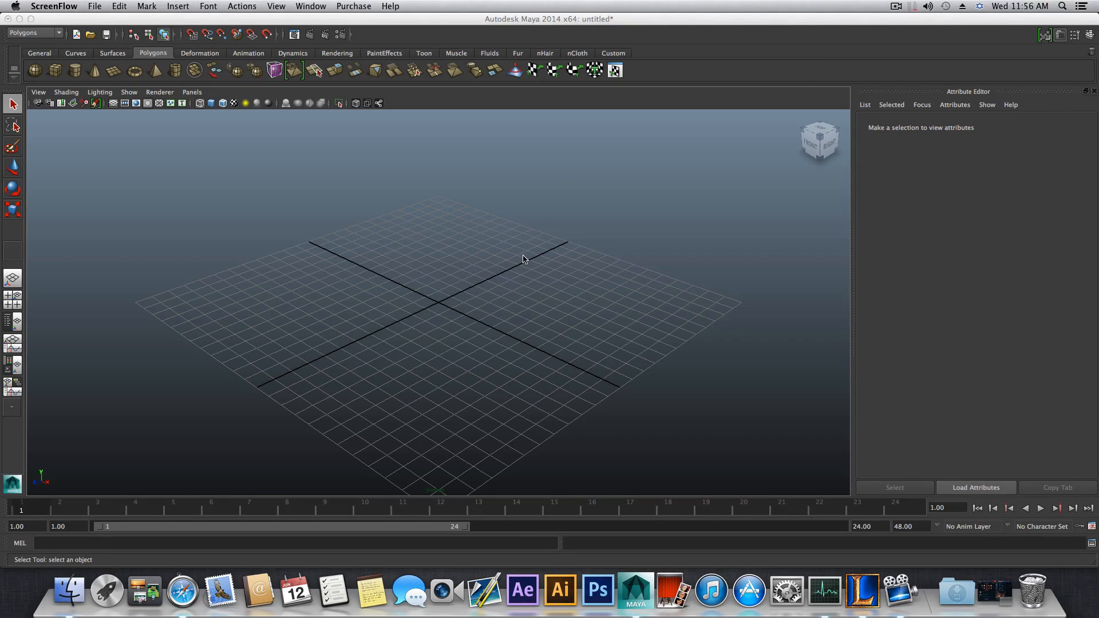
- Turn on smooth wireframe display for the perspective view
{"action": "left_click", "coordinate": [65, 93]}
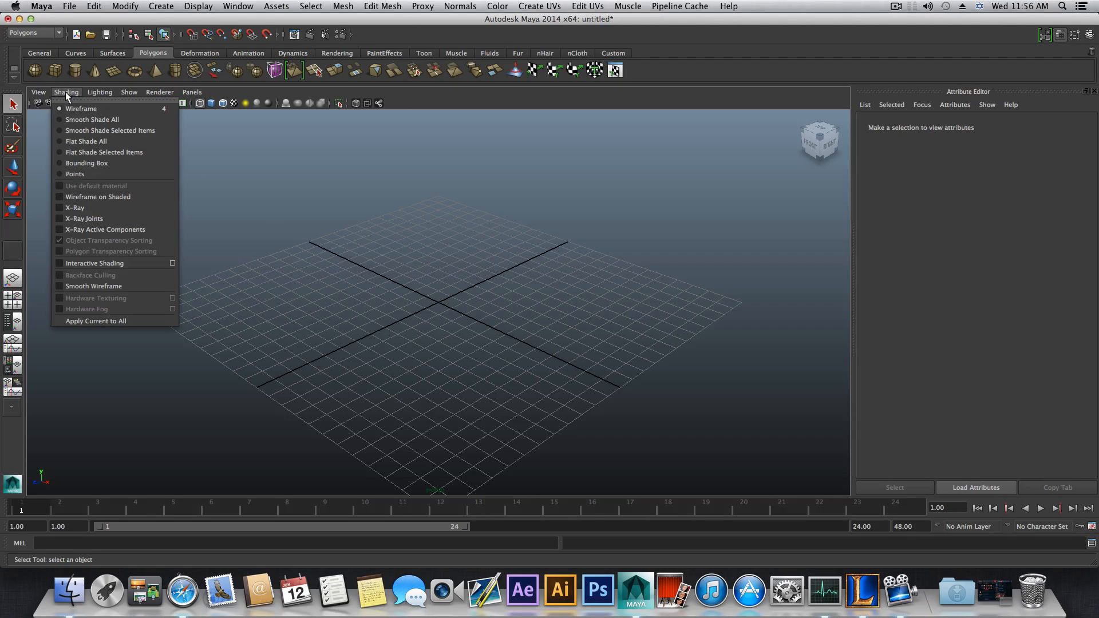
{"action": "left_click", "coordinate": [97, 286]}
{"action": "left_click_drag", "start_coordinate": [463, 260], "coordinate": [485, 340], "text": "alt"}
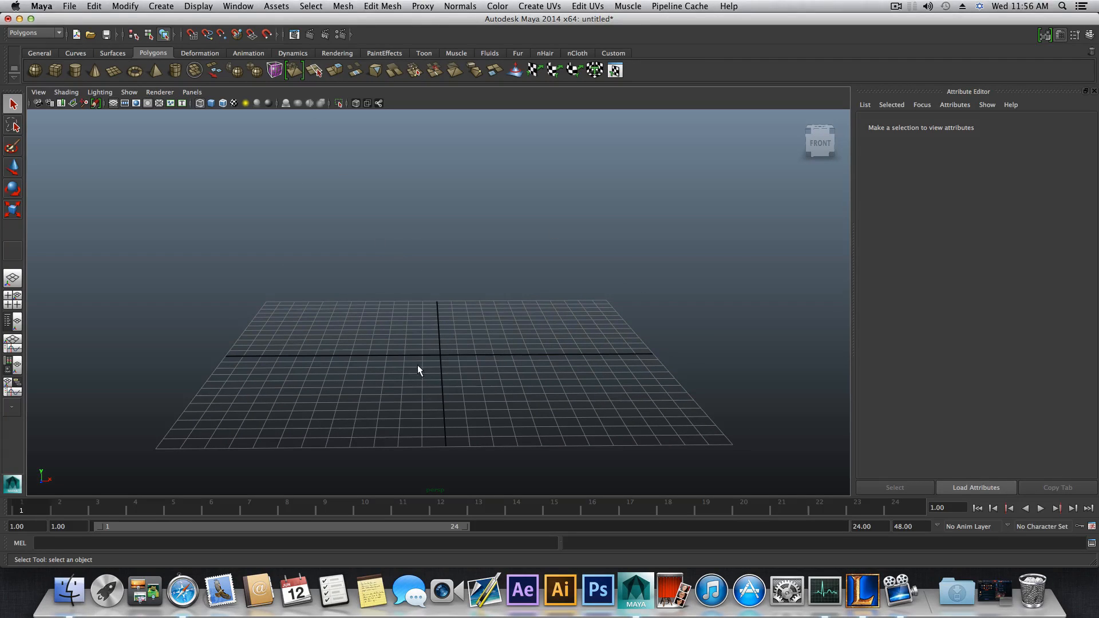
- Turn off Interactive Creation for polygon primitives and check that the option is disabled
{"action": "left_click", "coordinate": [162, 7]}
{"action": "mouse_move", "coordinate": [172, 39]}
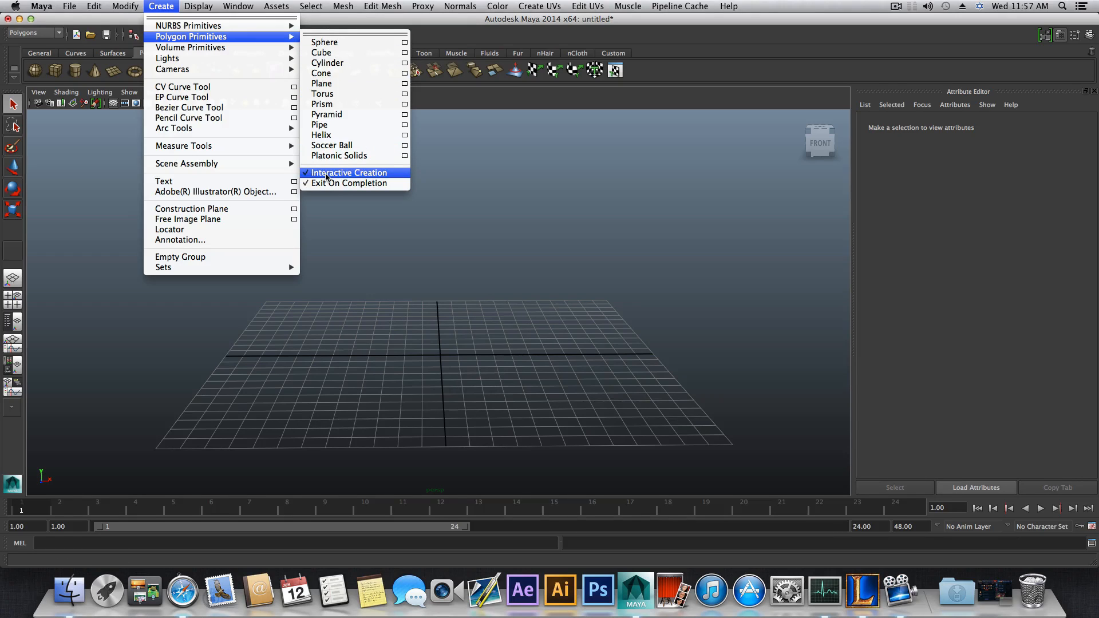
{"action": "left_click", "coordinate": [326, 173]}
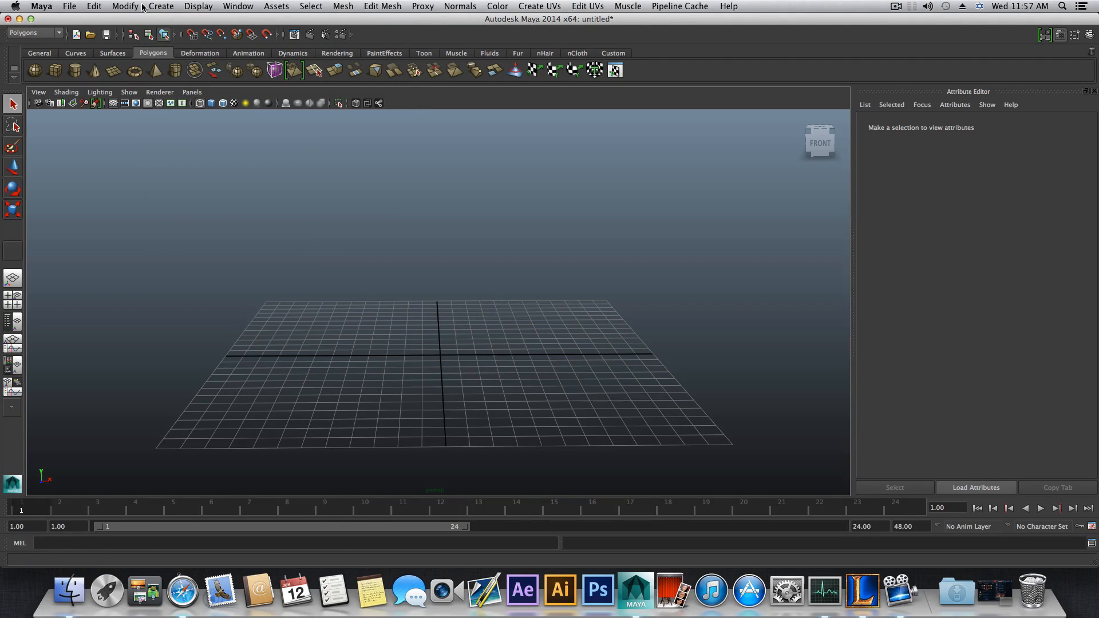
{"action": "left_click", "coordinate": [182, 7]}
{"action": "mouse_move", "coordinate": [162, 7]}
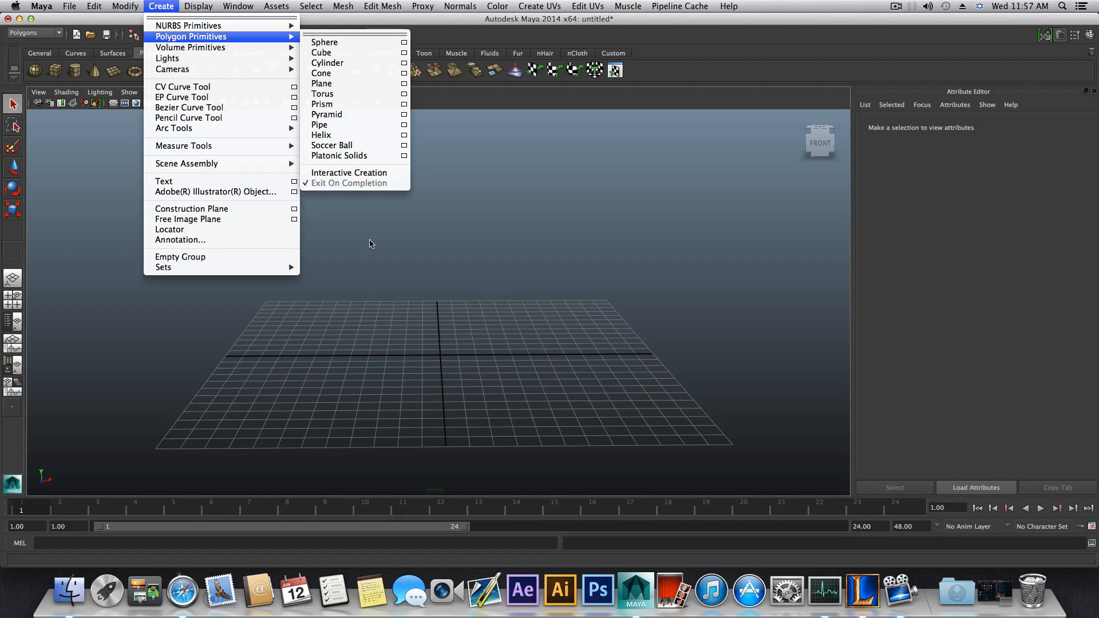
{"action": "left_click", "coordinate": [352, 262]}
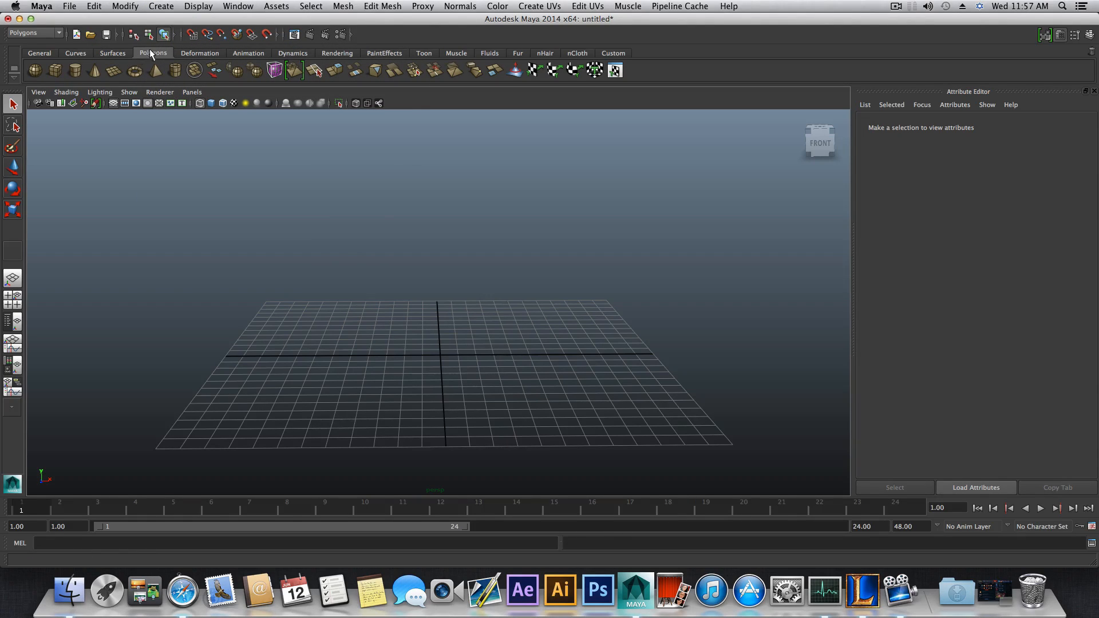
- Create a polygon cube at the grid origin and display it smooth shaded
{"action": "left_click", "coordinate": [55, 71]}
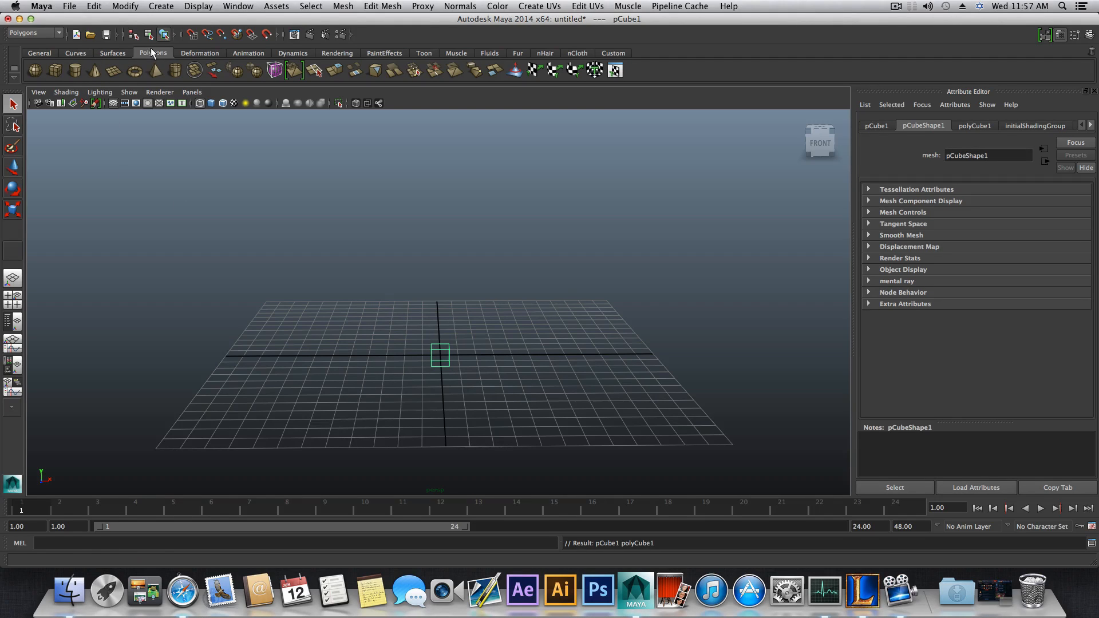
{"action": "scroll", "coordinate": [438, 372], "scroll_direction": "up", "scroll_amount": 5}
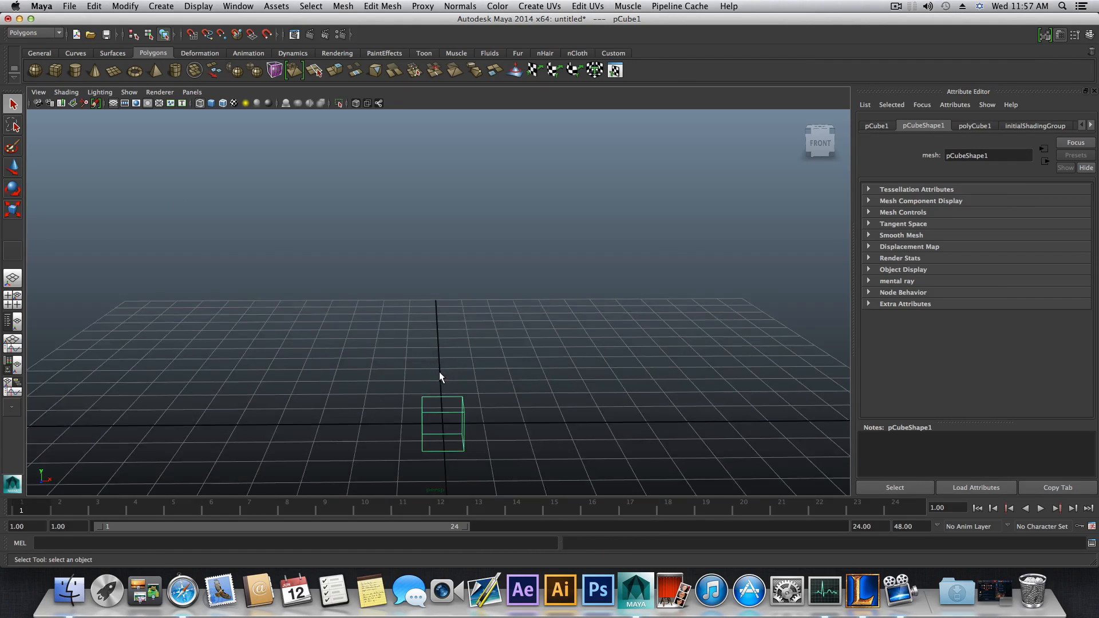
{"action": "middle_click_drag", "start_coordinate": [439, 372], "coordinate": [437, 292], "text": "alt"}
{"action": "right_click_drag", "start_coordinate": [437, 292], "coordinate": [515, 334], "text": "alt"}
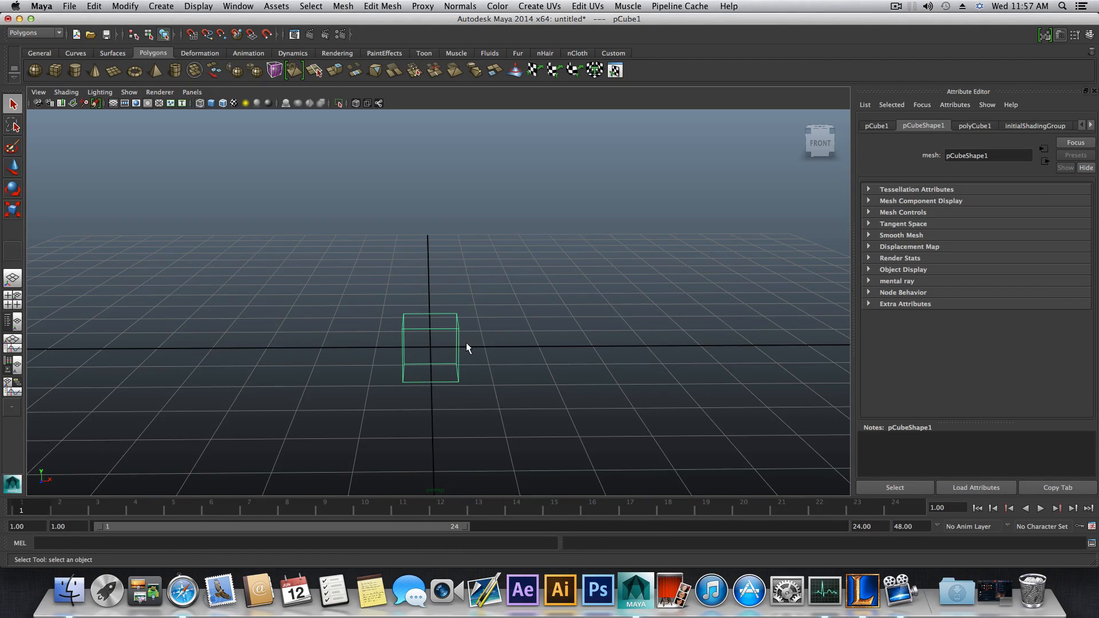
{"action": "key", "text": "5"}
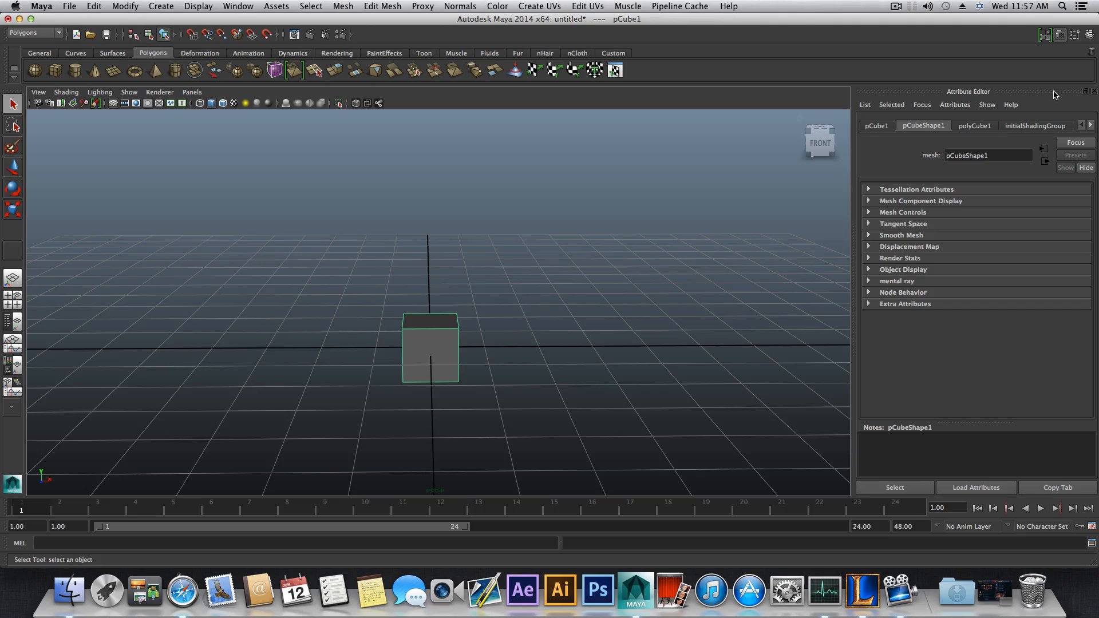
- Set the cube's width and height subdivisions to 6 each, keeping one depth subdivision
{"action": "left_click", "coordinate": [971, 128]}
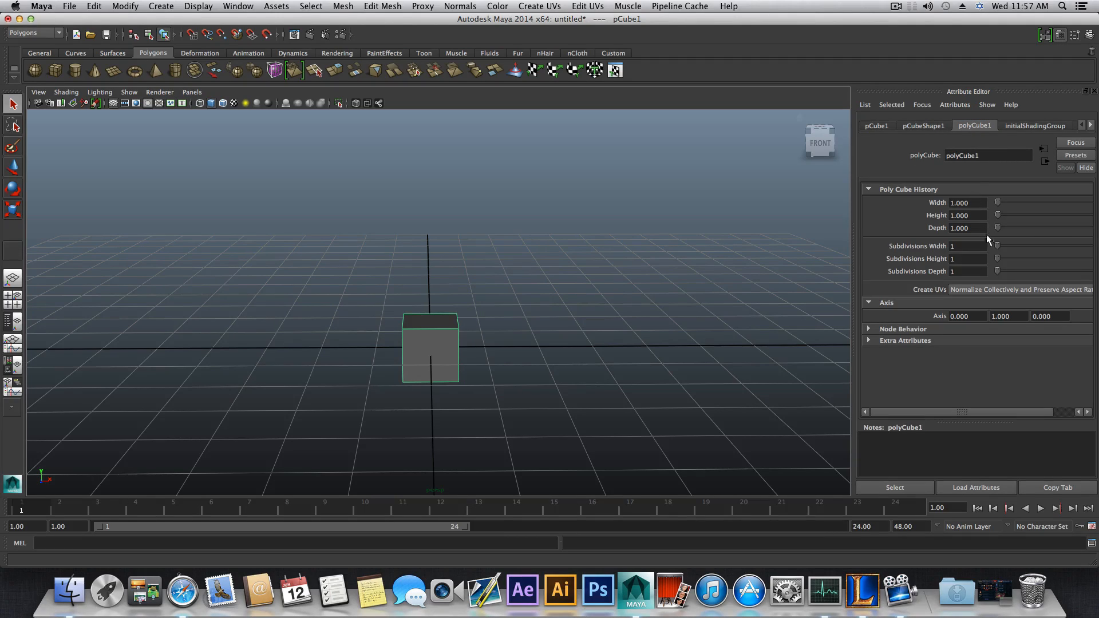
{"action": "mouse_move", "coordinate": [997, 244]}
{"action": "left_mouse_down"}
{"action": "mouse_move", "coordinate": [1012, 245]}
{"action": "mouse_move", "coordinate": [1011, 259]}
{"action": "left_mouse_up"}
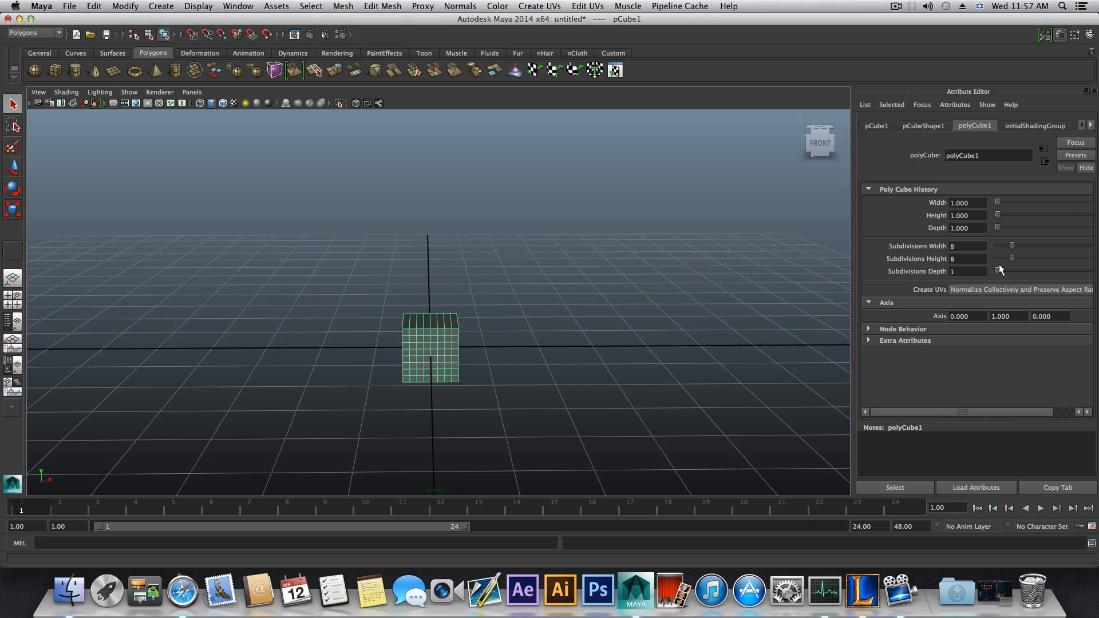
{"action": "left_click_drag", "start_coordinate": [1011, 256], "coordinate": [1008, 245]}
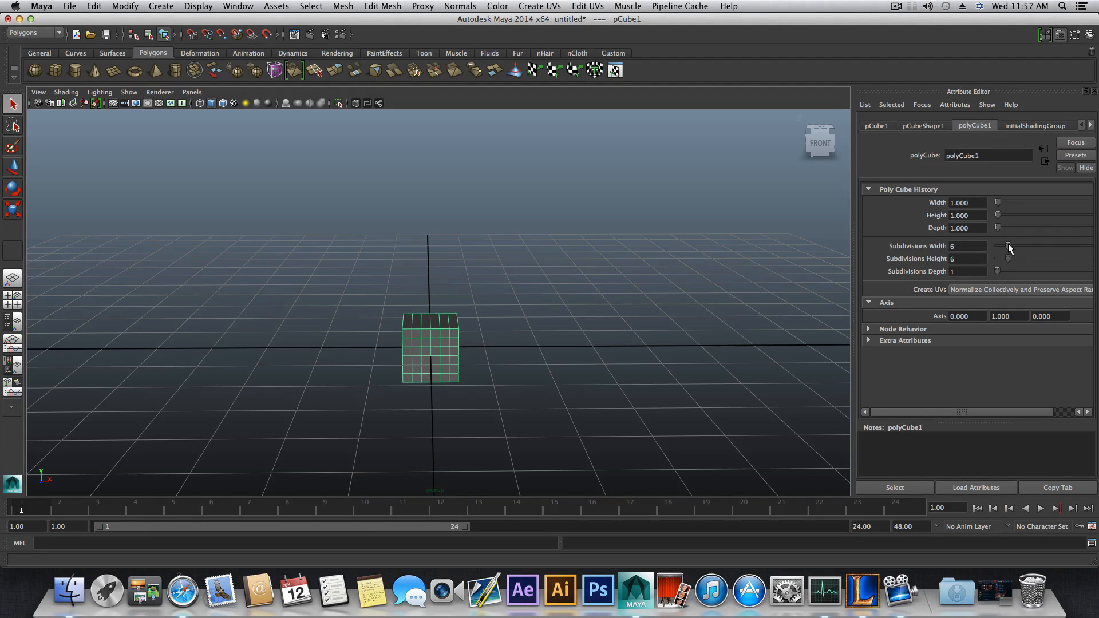
- Scale the cube up uniformly and adjust its width and depth to form a wide rectangular box
{"action": "left_click_drag", "start_coordinate": [744, 310], "coordinate": [627, 356], "text": "alt"}
{"action": "left_click_drag", "start_coordinate": [747, 320], "coordinate": [97, 198], "text": "alt"}
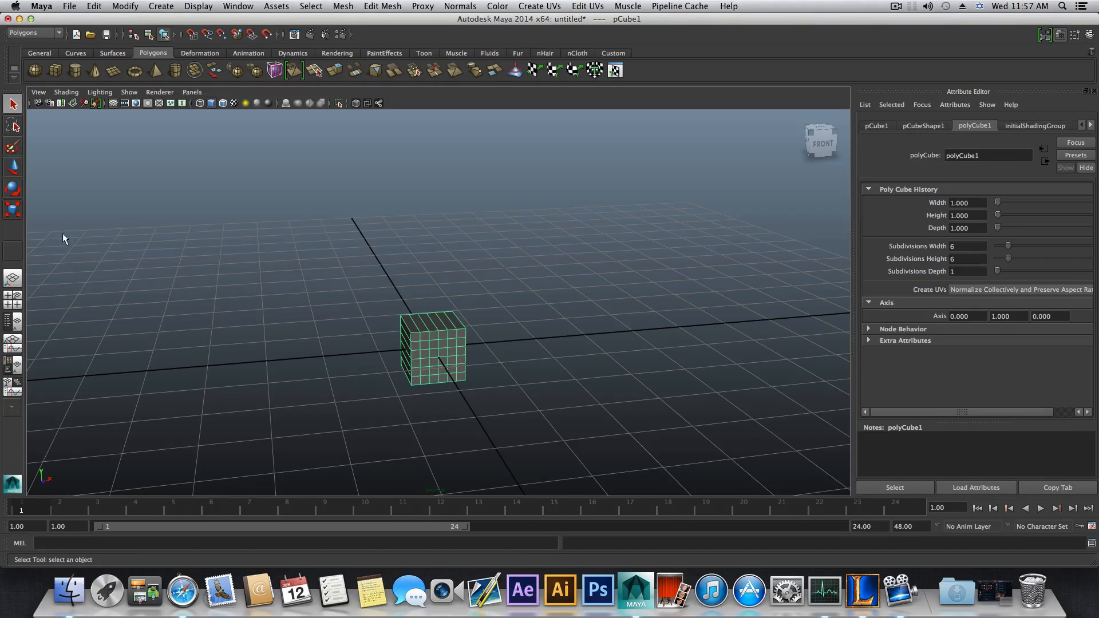
{"action": "left_click", "coordinate": [12, 209]}
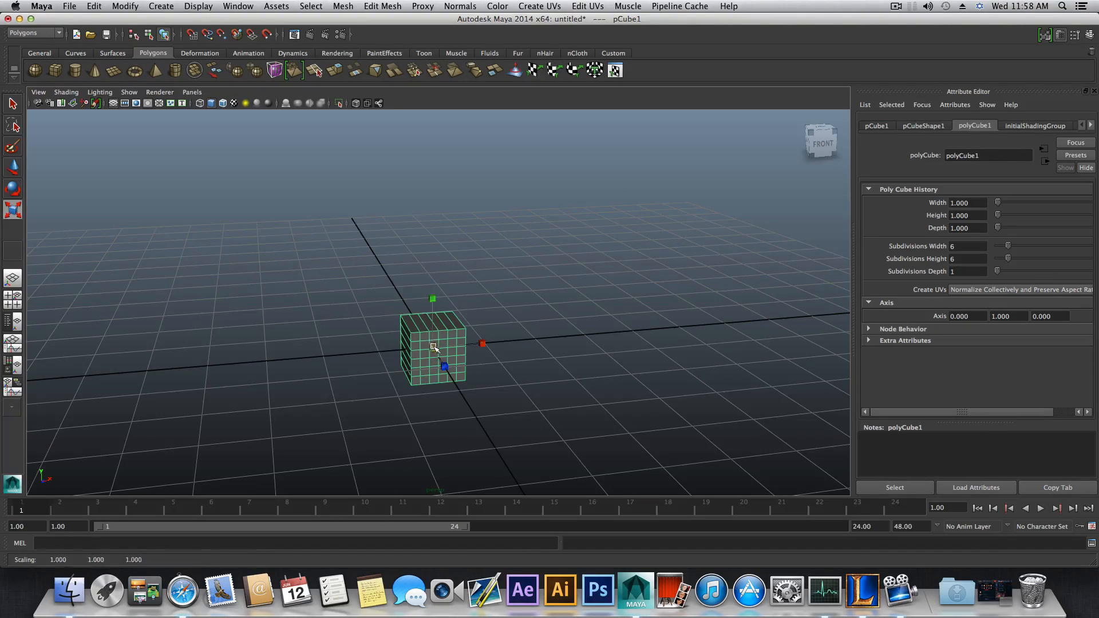
{"action": "left_click_drag", "start_coordinate": [434, 347], "coordinate": [493, 368]}
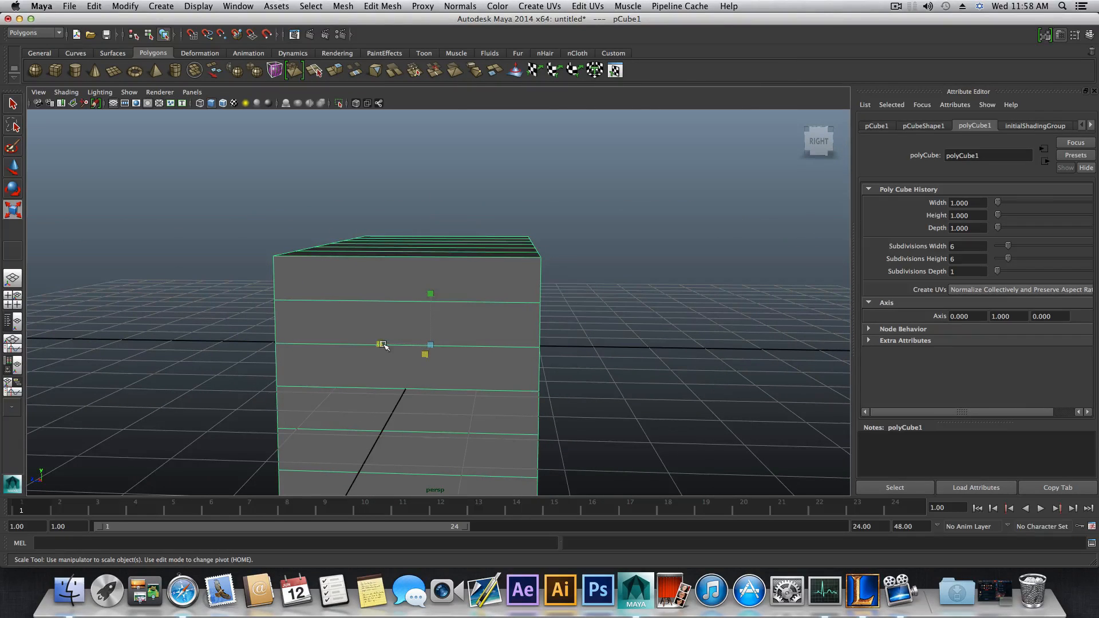
{"action": "left_click_drag", "start_coordinate": [383, 345], "coordinate": [671, 417]}
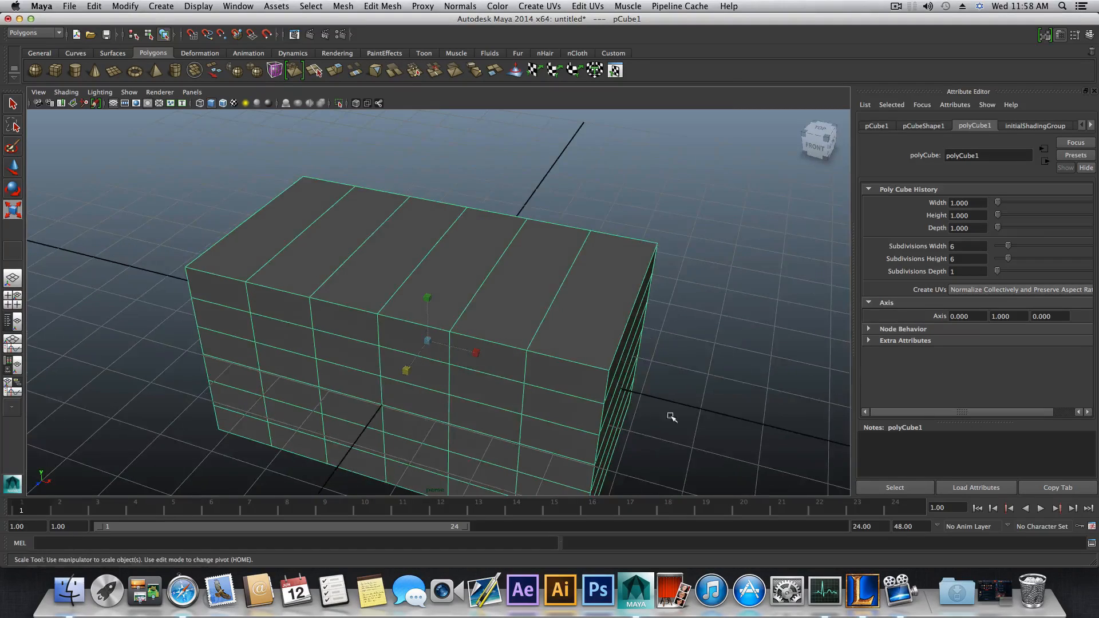
{"action": "left_click_drag", "start_coordinate": [554, 423], "coordinate": [588, 411], "text": "alt"}
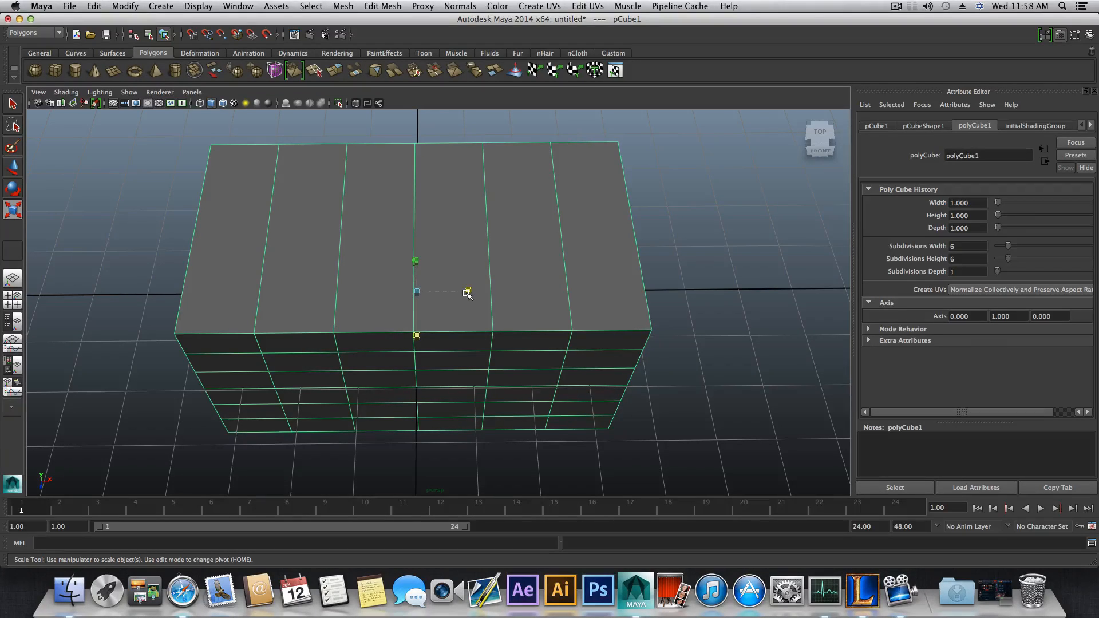
{"action": "mouse_move", "coordinate": [467, 293]}
{"action": "left_mouse_down"}
{"action": "mouse_move", "coordinate": [461, 316]}
{"action": "mouse_move", "coordinate": [398, 312]}
{"action": "mouse_move", "coordinate": [458, 306]}
{"action": "left_mouse_up"}
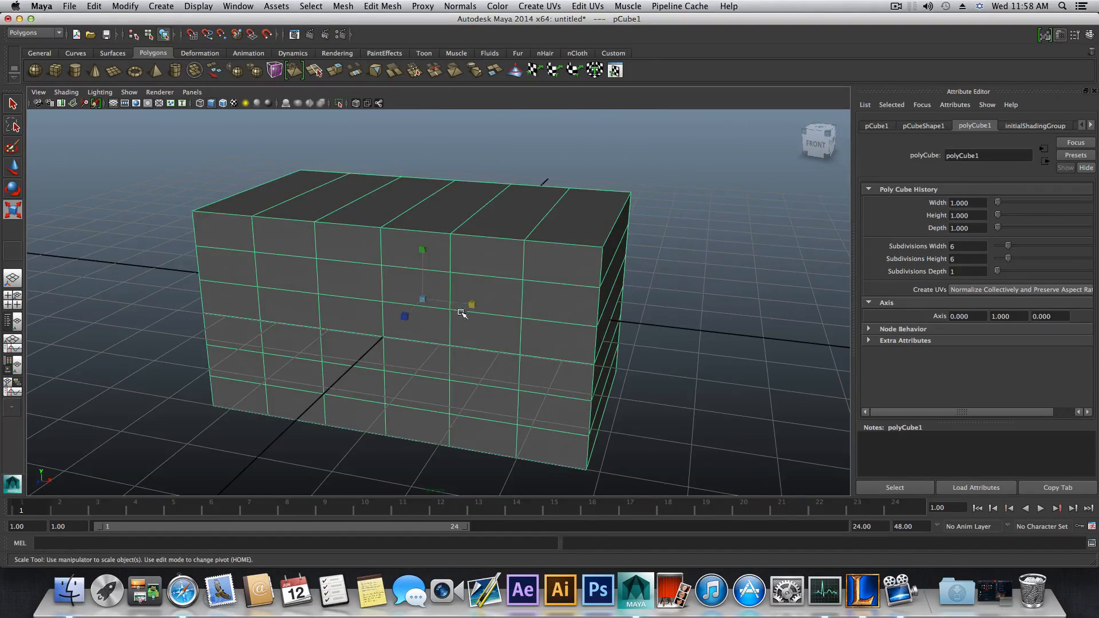
- Move the box up along the Y axis so its base rests at grid level
{"action": "key", "text": "w"}
{"action": "left_click_drag", "start_coordinate": [423, 263], "coordinate": [423, 147]}
{"action": "left_click_drag", "start_coordinate": [442, 233], "coordinate": [469, 260], "text": "alt"}
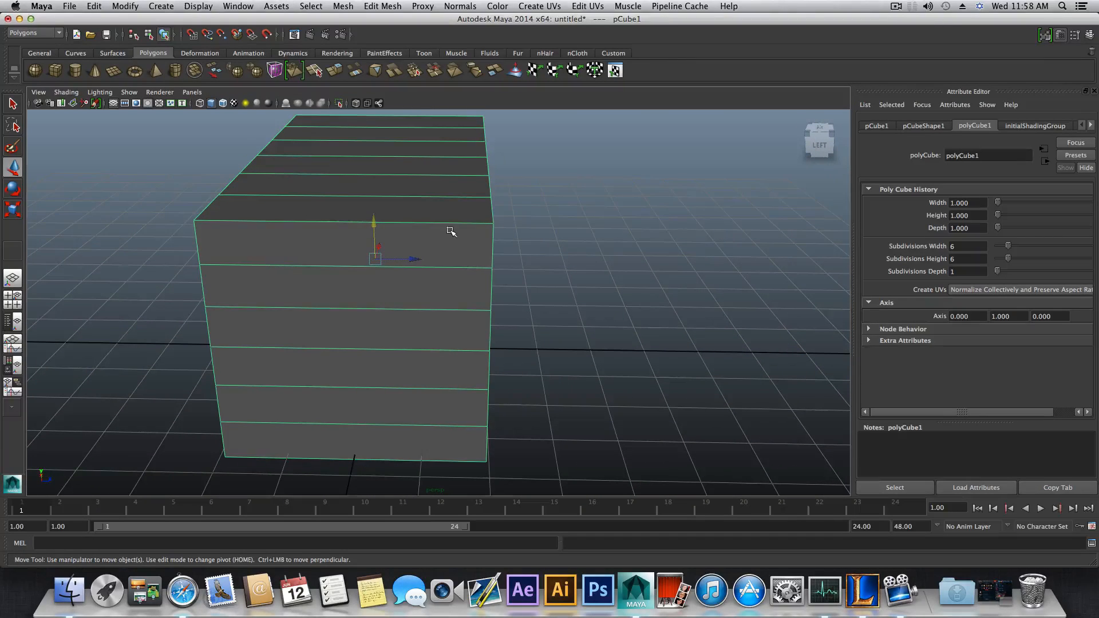
- Insert two pairs of closely spaced edge loops, one lengthwise near the box's front face and one crosswise near its right end
{"action": "right_click_drag", "start_coordinate": [450, 230], "coordinate": [407, 246], "text": "shift"}
{"action": "left_click_drag", "start_coordinate": [439, 227], "coordinate": [443, 225]}
{"action": "left_click_drag", "start_coordinate": [452, 273], "coordinate": [252, 293], "text": "alt"}
{"action": "mouse_move", "coordinate": [420, 322]}
{"action": "left_mouse_down", "text": "alt"}
{"action": "mouse_move", "coordinate": [346, 309]}
{"action": "mouse_move", "coordinate": [345, 287]}
{"action": "mouse_move", "coordinate": [407, 314]}
{"action": "mouse_move", "coordinate": [443, 322]}
{"action": "mouse_move", "coordinate": [448, 312]}
{"action": "mouse_move", "coordinate": [417, 341]}
{"action": "left_mouse_up", "text": "alt"}
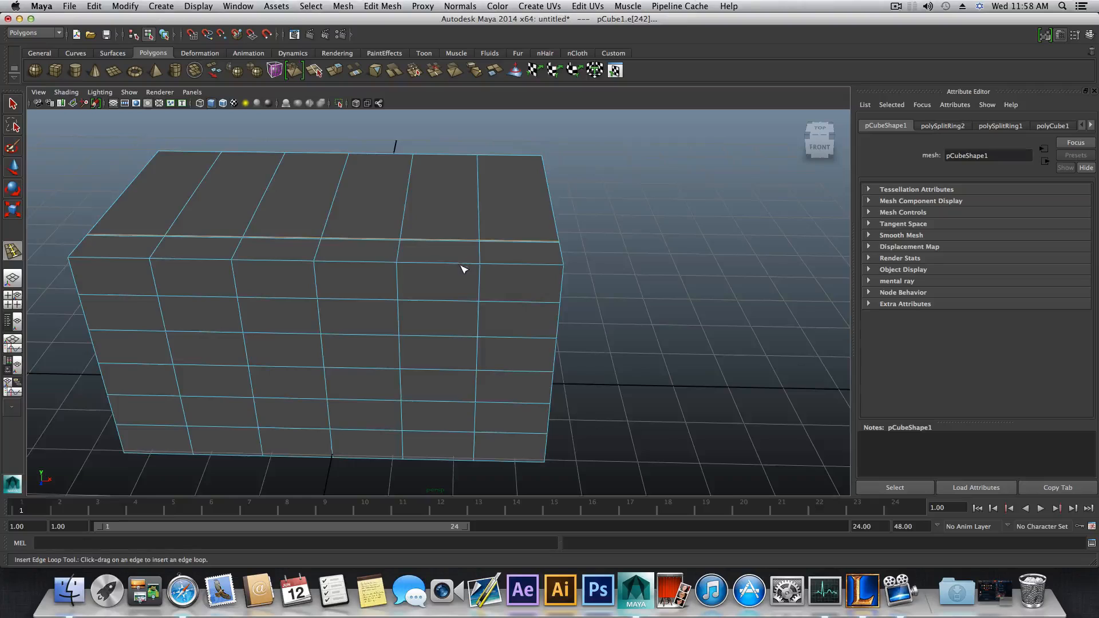
{"action": "mouse_move", "coordinate": [463, 269]}
{"action": "left_mouse_down", "text": "alt"}
{"action": "mouse_move", "coordinate": [453, 264]}
{"action": "mouse_move", "coordinate": [464, 267]}
{"action": "mouse_move", "coordinate": [405, 311]}
{"action": "mouse_move", "coordinate": [474, 280]}
{"action": "left_mouse_up", "text": "alt"}
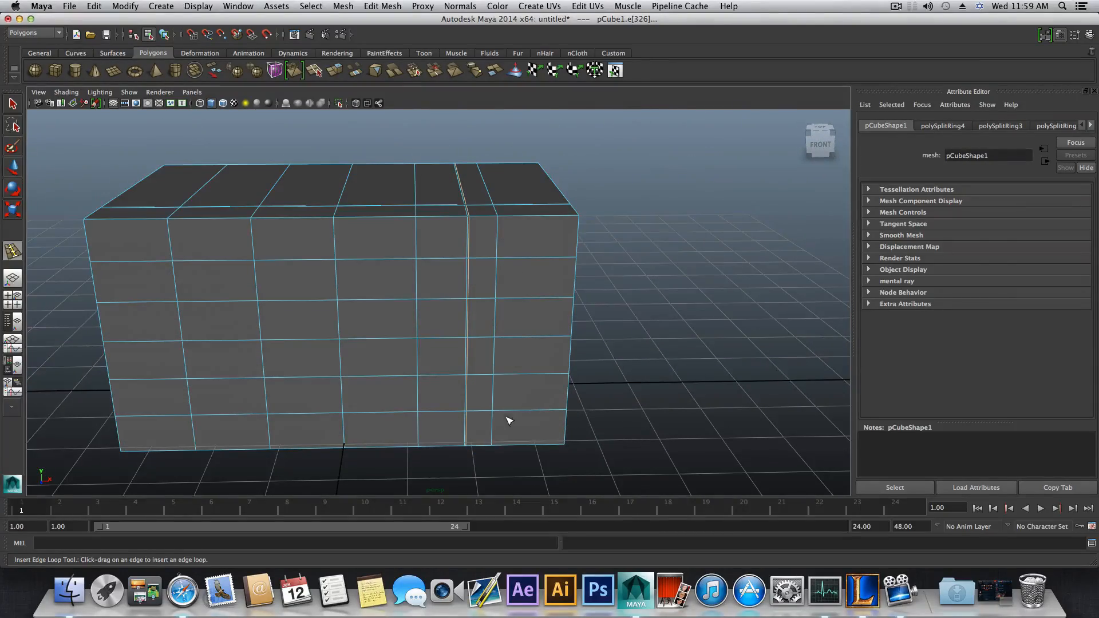
{"action": "left_click_drag", "start_coordinate": [520, 309], "coordinate": [441, 359], "text": "alt"}
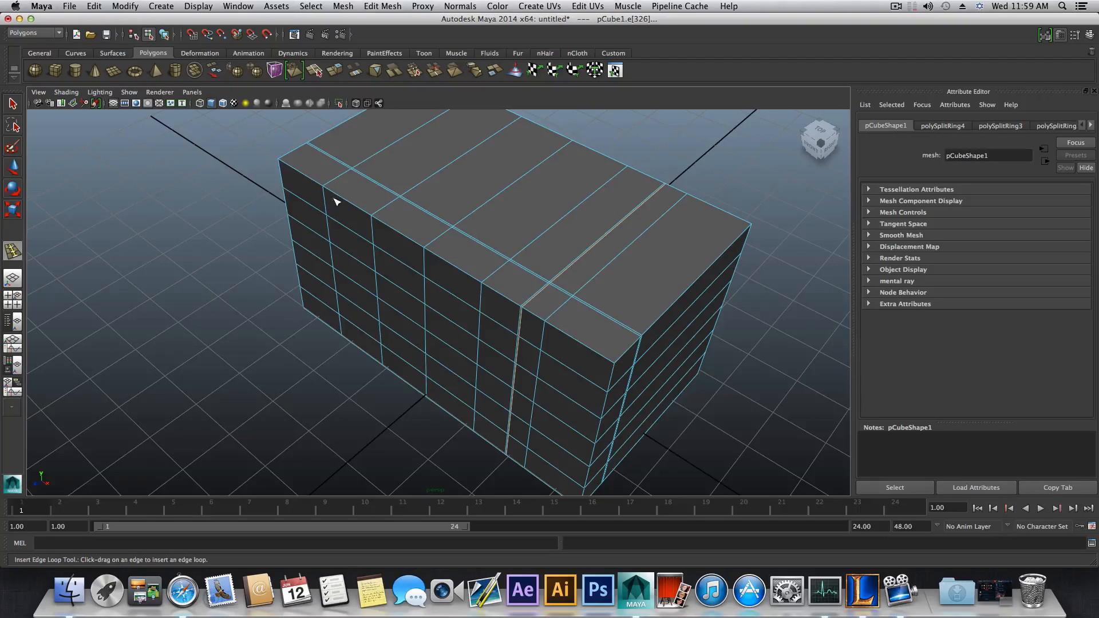
{"action": "left_click_drag", "start_coordinate": [388, 278], "coordinate": [321, 265], "text": "alt"}
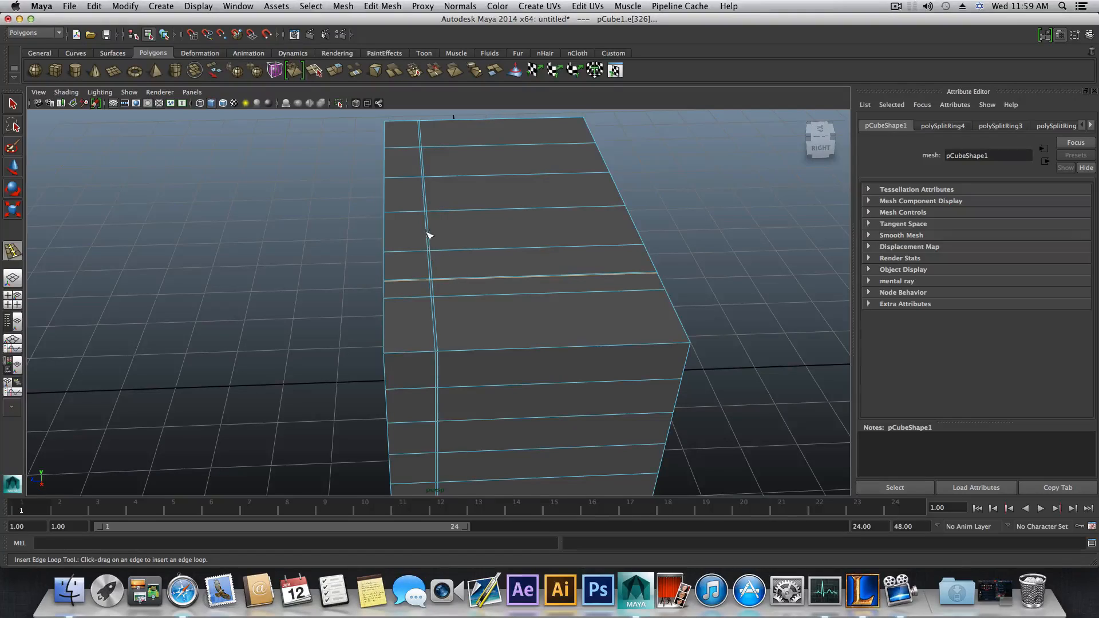
{"action": "left_click_drag", "start_coordinate": [434, 243], "coordinate": [584, 331], "text": "alt"}
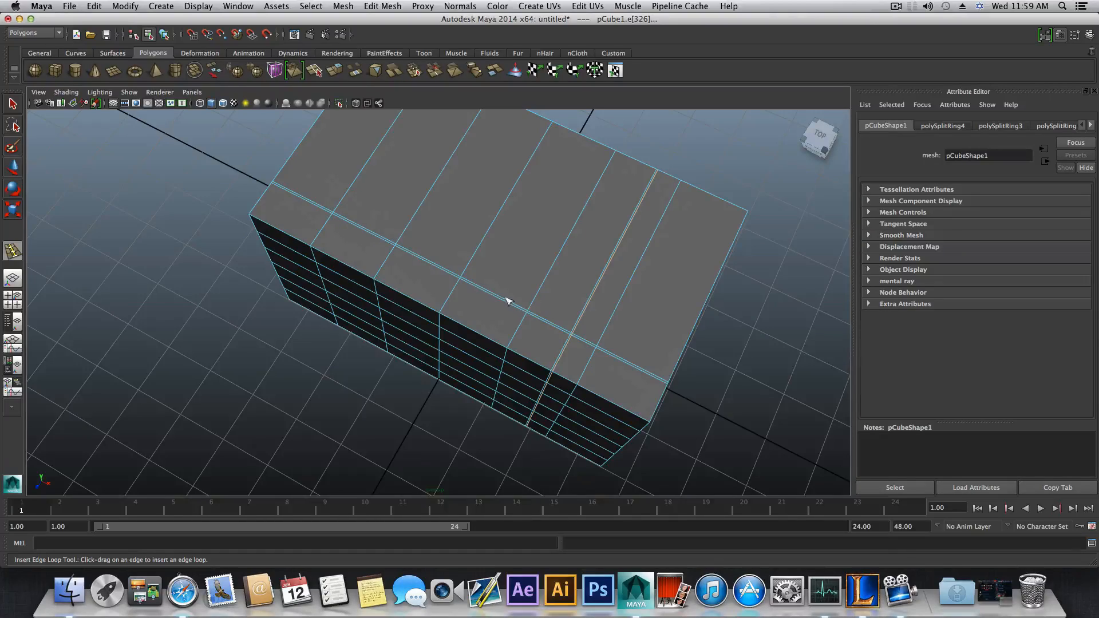
{"action": "left_click_drag", "start_coordinate": [471, 294], "coordinate": [309, 312], "text": "alt"}
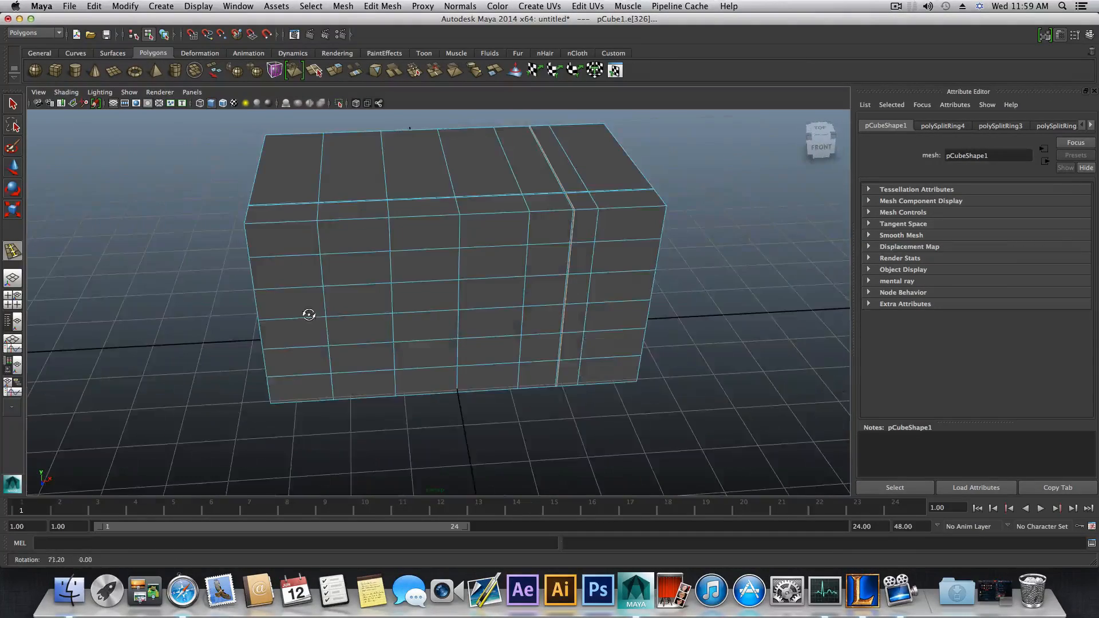
{"action": "left_click_drag", "start_coordinate": [534, 261], "coordinate": [483, 243], "text": "alt"}
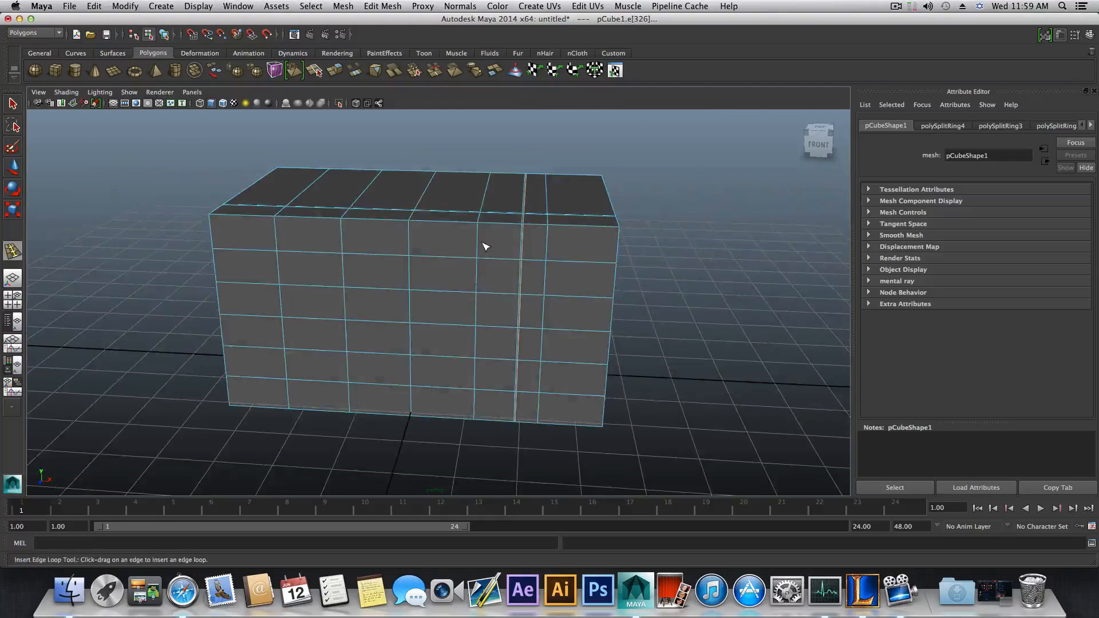
- Select the front section's faces up to the crosswise edge loops, leaving the faces at the box's right end unselected
{"action": "right_click", "coordinate": [482, 243]}
{"action": "key", "text": "q"}
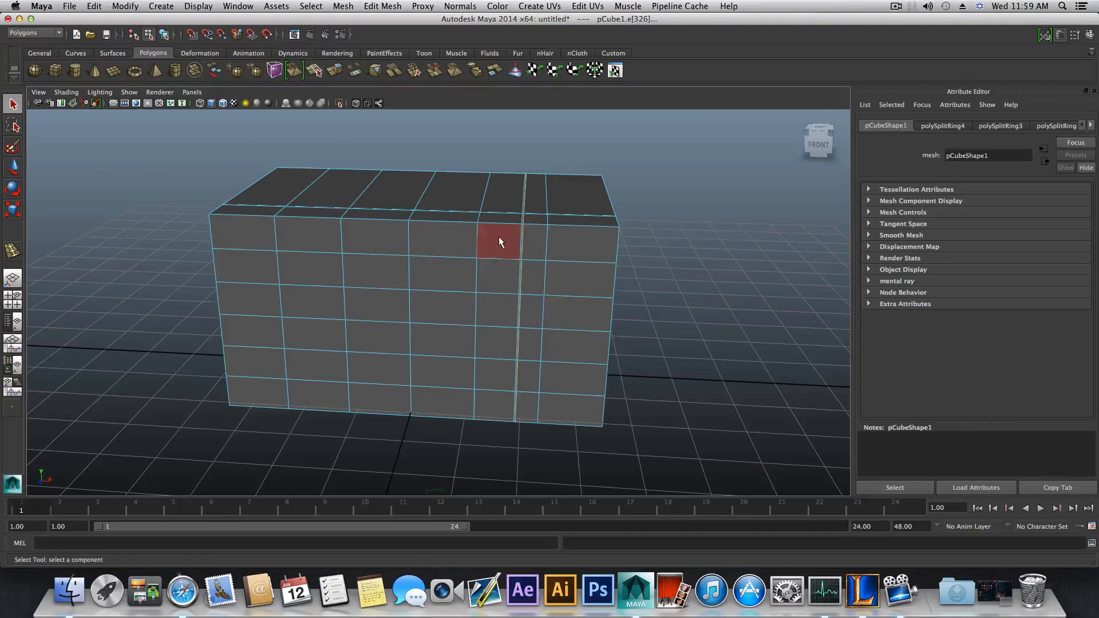
{"action": "left_click_drag", "start_coordinate": [499, 237], "coordinate": [416, 295], "text": "alt"}
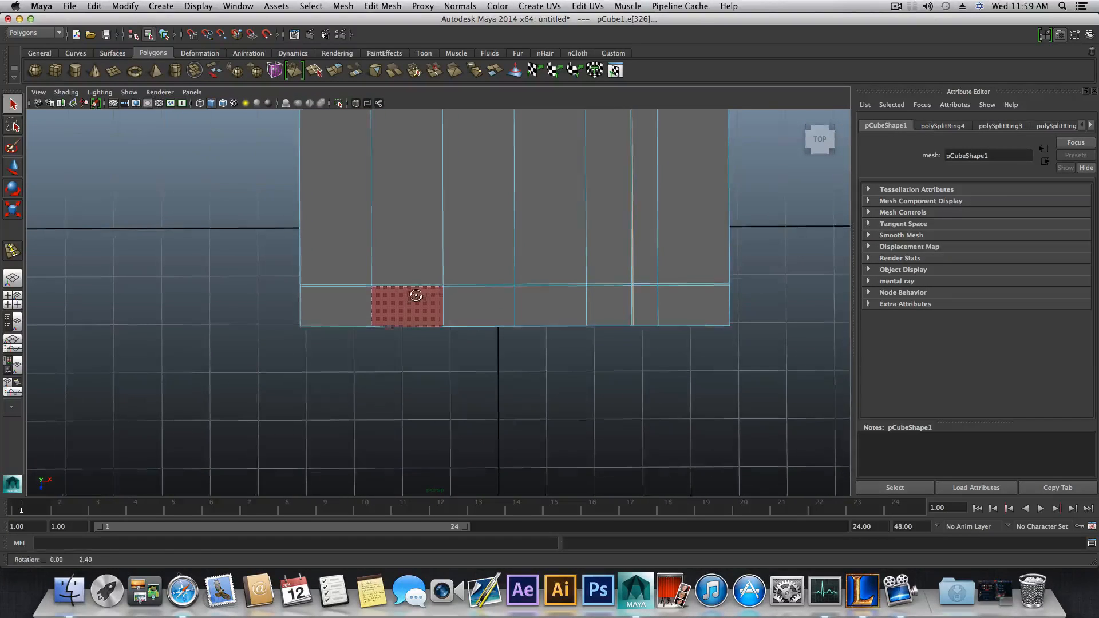
{"action": "left_click_drag", "start_coordinate": [400, 336], "coordinate": [648, 454]}
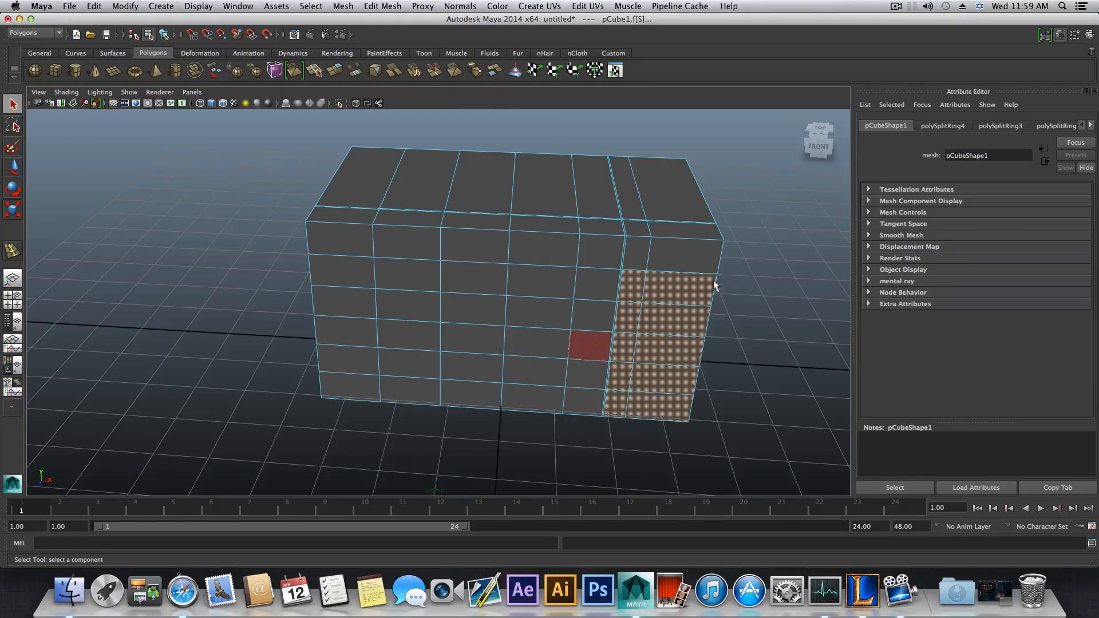
{"action": "left_click", "coordinate": [820, 129]}
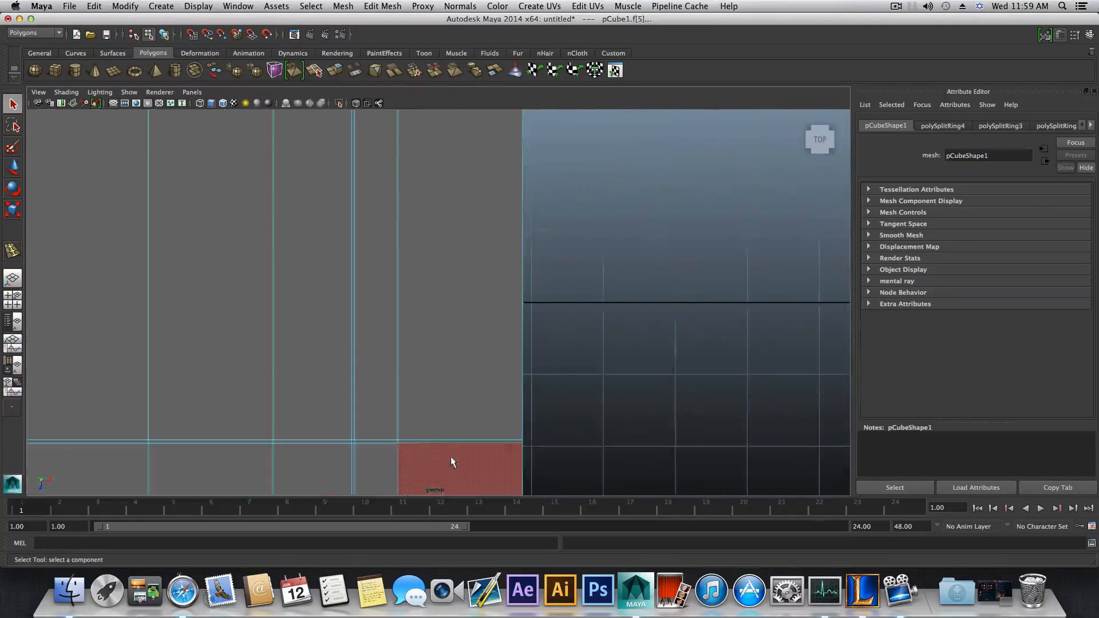
{"action": "left_click_drag", "start_coordinate": [373, 352], "coordinate": [662, 372]}
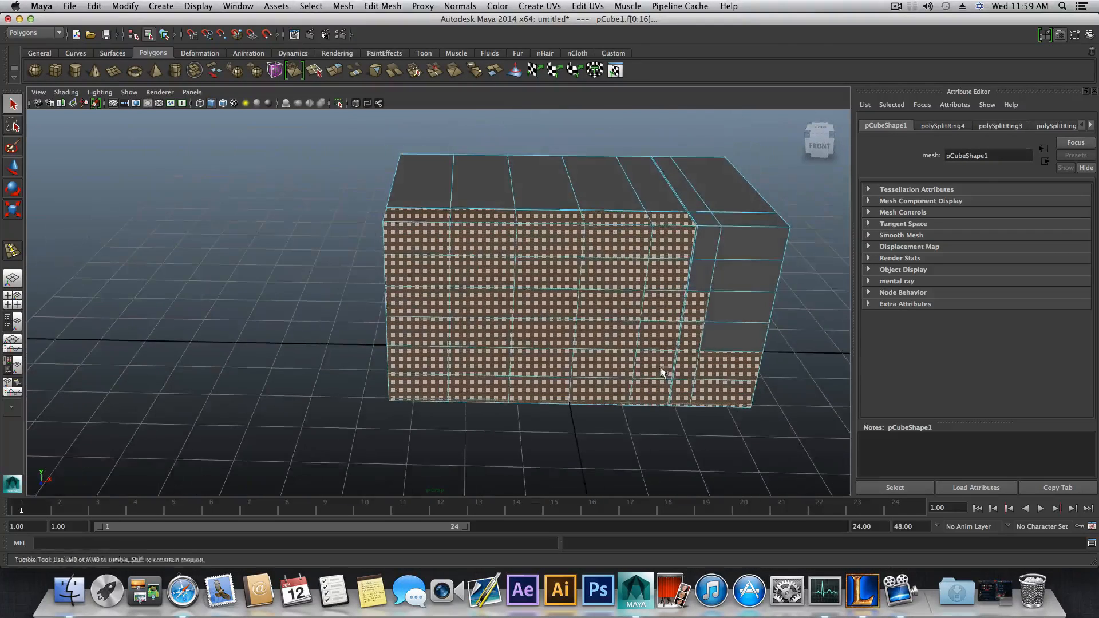
{"action": "left_click_drag", "start_coordinate": [701, 281], "coordinate": [746, 448], "text": "ctrl"}
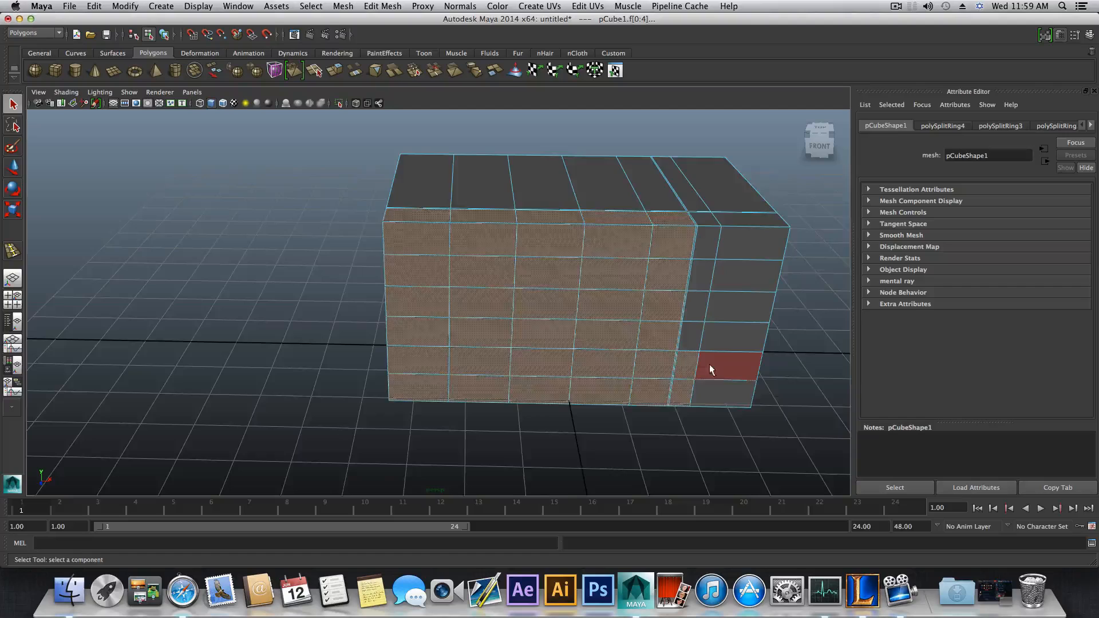
{"action": "middle_click_drag", "start_coordinate": [711, 370], "coordinate": [546, 350], "text": "alt"}
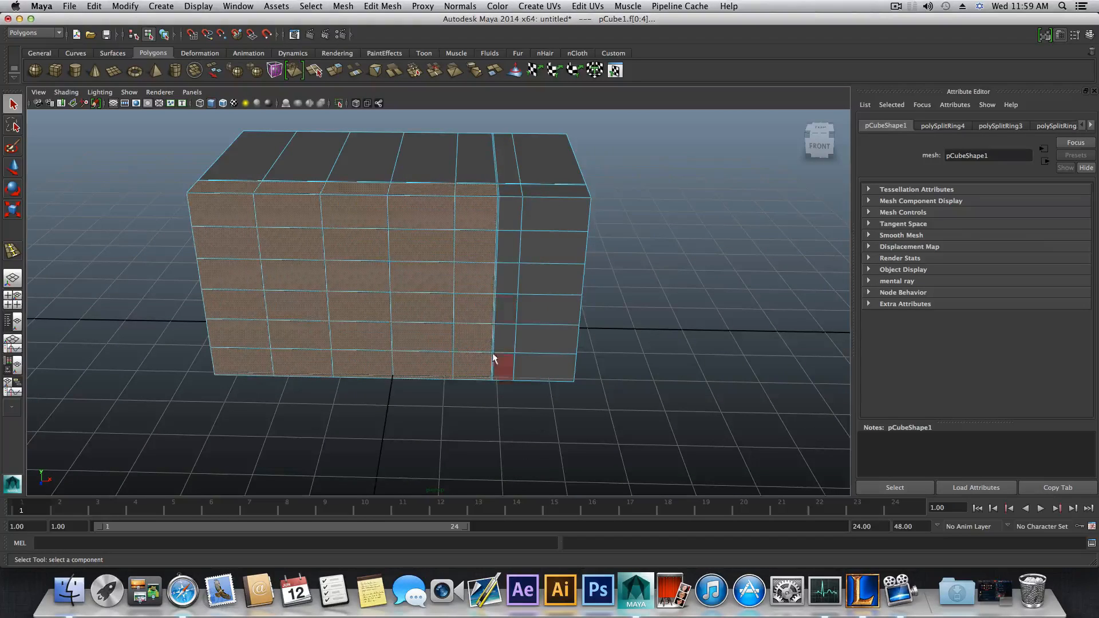
{"action": "right_click_drag", "start_coordinate": [495, 361], "coordinate": [499, 463], "text": "alt"}
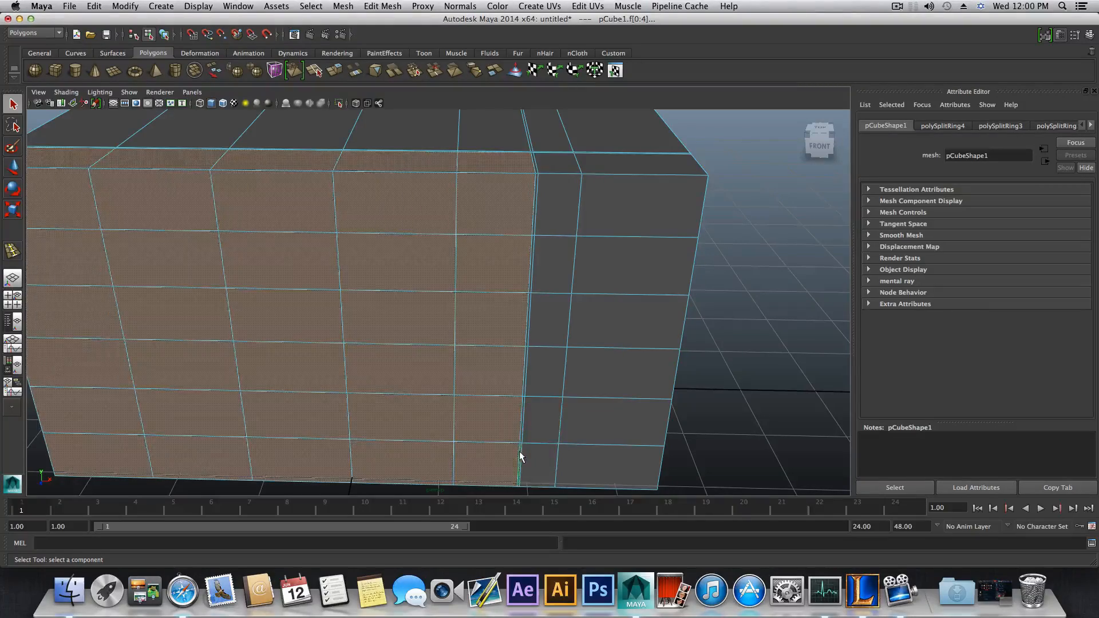
{"action": "left_click_drag", "start_coordinate": [532, 369], "coordinate": [479, 346], "text": "alt"}
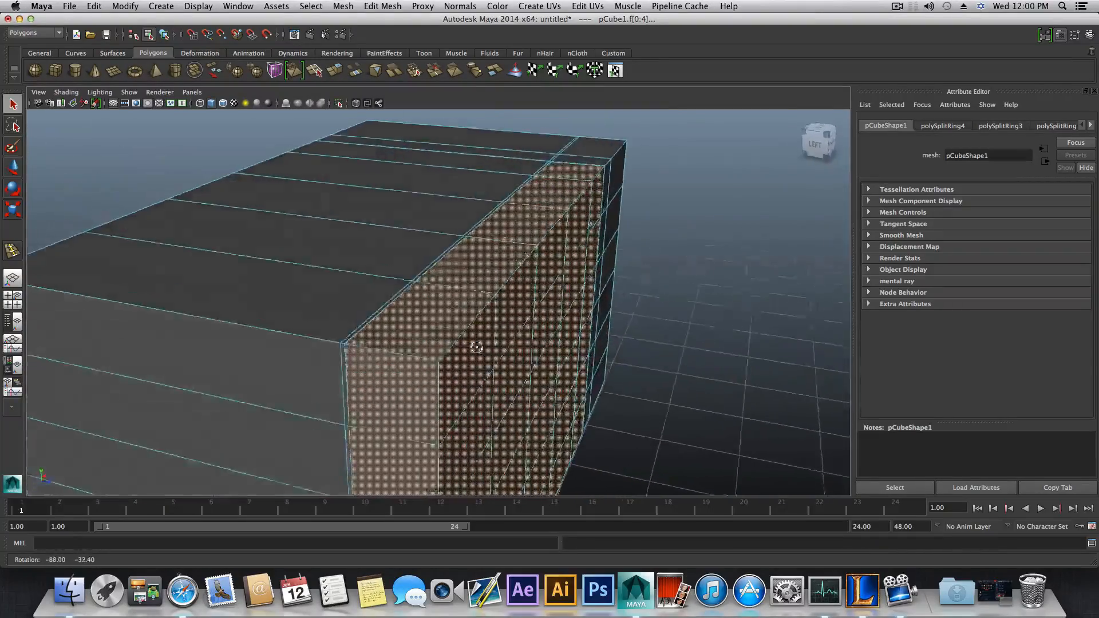
- Extract the selected front faces from the box as a separate piece
{"action": "scroll", "coordinate": [388, 357], "scroll_direction": "up", "scroll_amount": 3}
{"action": "scroll", "coordinate": [388, 358], "scroll_direction": "down", "scroll_amount": 5}
{"action": "left_click", "coordinate": [343, 6]}
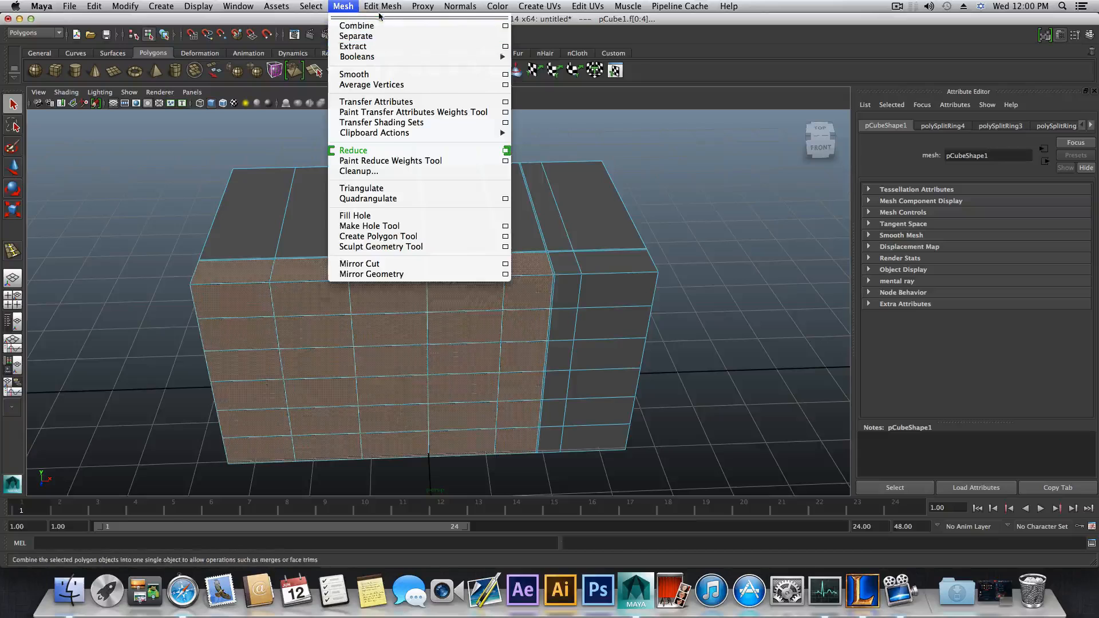
{"action": "mouse_move", "coordinate": [388, 5]}
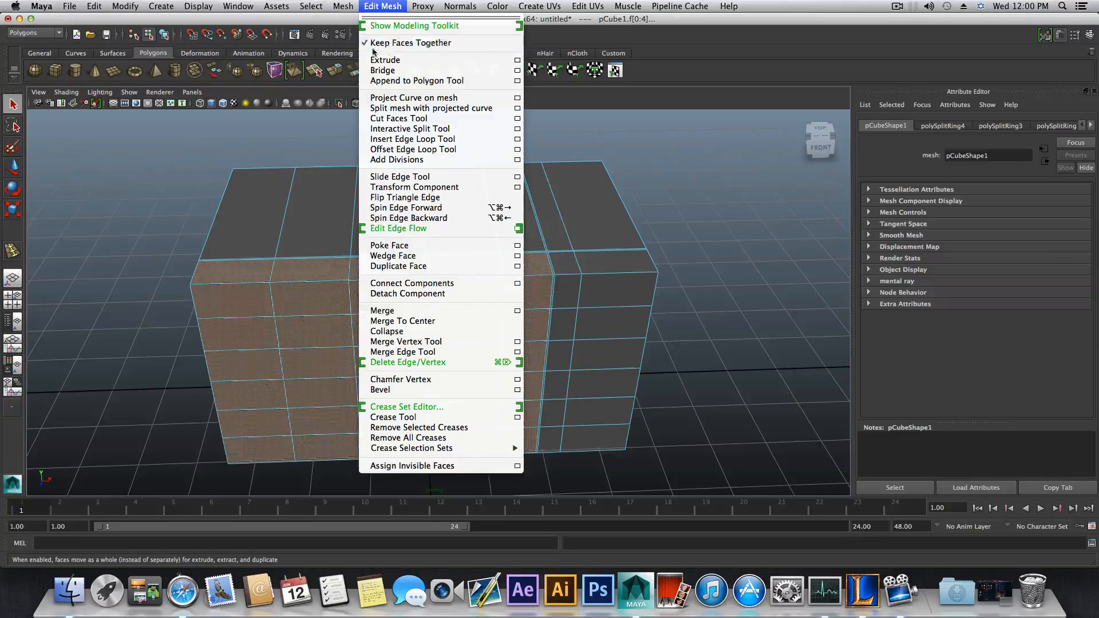
{"action": "left_click", "coordinate": [345, 6]}
{"action": "left_click", "coordinate": [346, 7]}
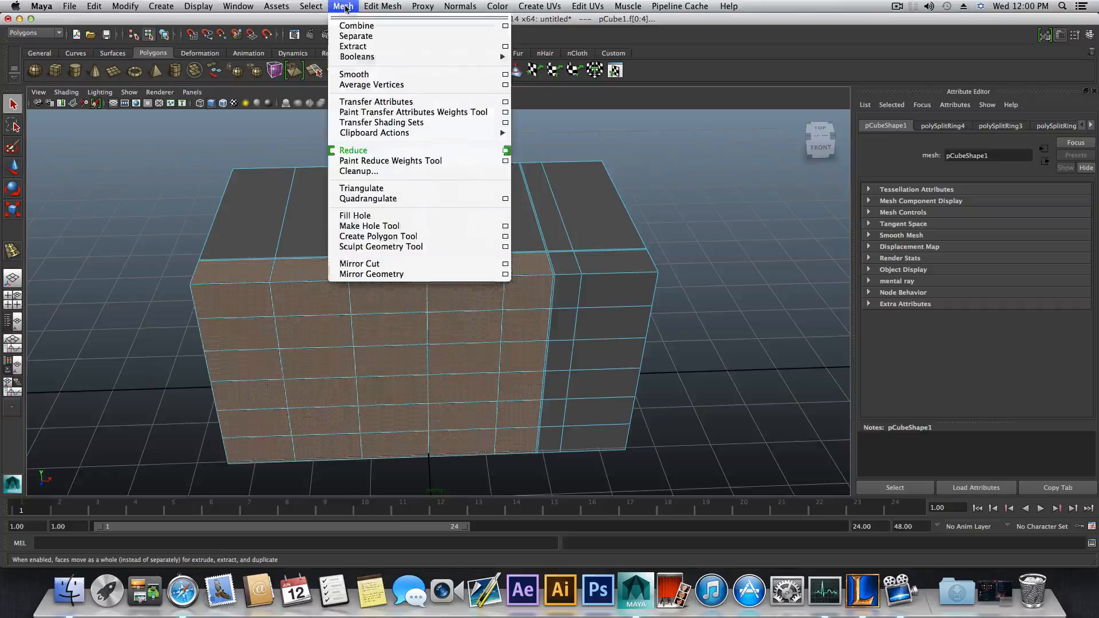
{"action": "left_click", "coordinate": [359, 47]}
{"action": "left_click_drag", "start_coordinate": [498, 315], "coordinate": [486, 329], "text": "alt"}
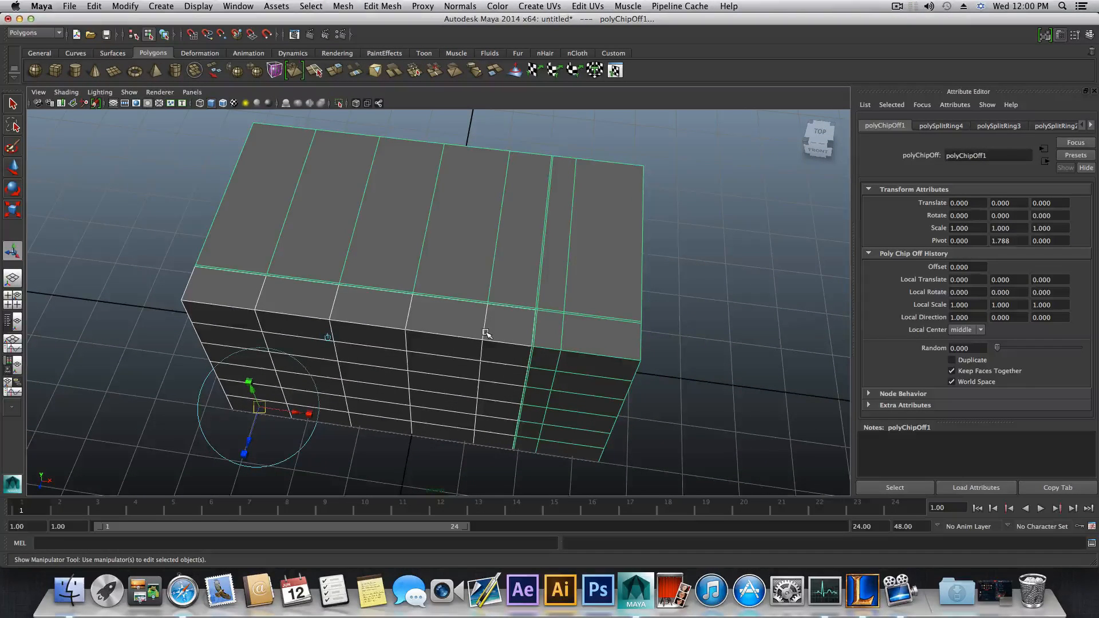
- Switch to object selection and move the extracted front piece forward, away from the main box
{"action": "key", "text": "F8"}
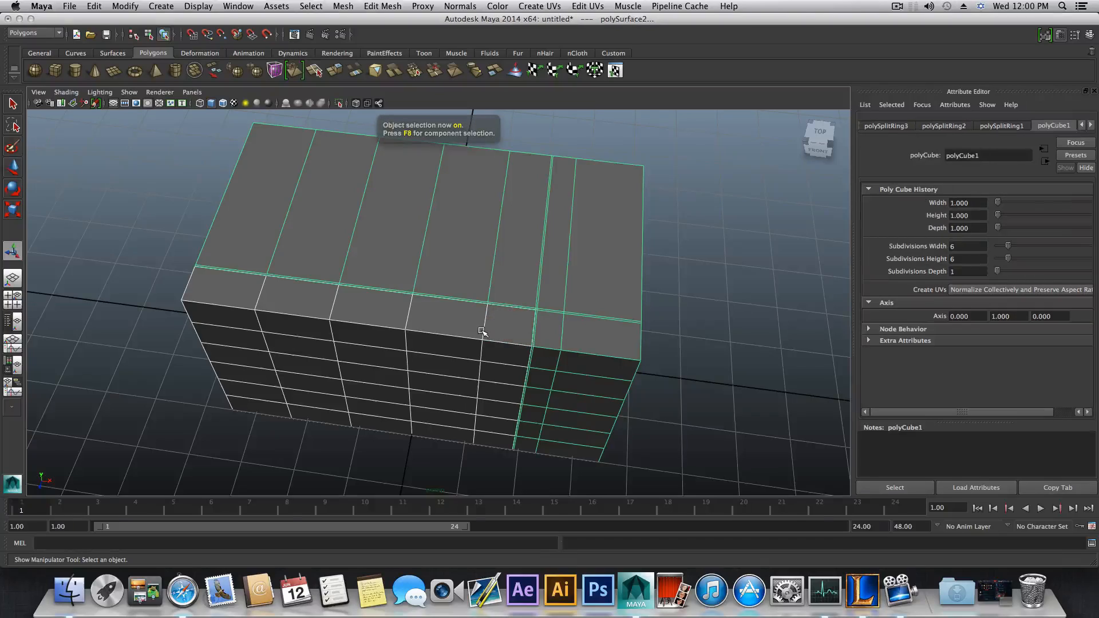
{"action": "left_click", "coordinate": [483, 332]}
{"action": "left_click_drag", "start_coordinate": [488, 352], "coordinate": [618, 321], "text": "alt"}
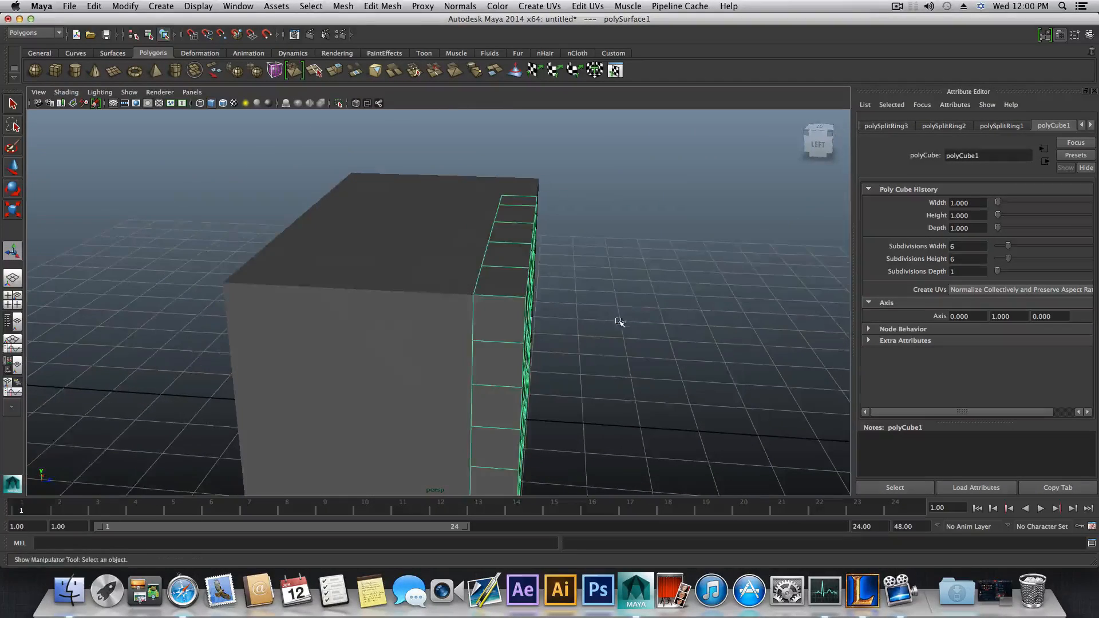
{"action": "left_click", "coordinate": [15, 168]}
{"action": "left_click_drag", "start_coordinate": [452, 324], "coordinate": [334, 346]}
- Move the extracted front piece farther out along the Z axis to about 8.58, well clear of the main box
{"action": "left_click", "coordinate": [524, 294]}
{"action": "left_click_drag", "start_coordinate": [520, 307], "coordinate": [706, 303], "text": "alt"}
{"action": "right_click_drag", "start_coordinate": [712, 299], "coordinate": [507, 328], "text": "alt"}
{"action": "middle_click_drag", "start_coordinate": [507, 327], "coordinate": [536, 435], "text": "alt"}
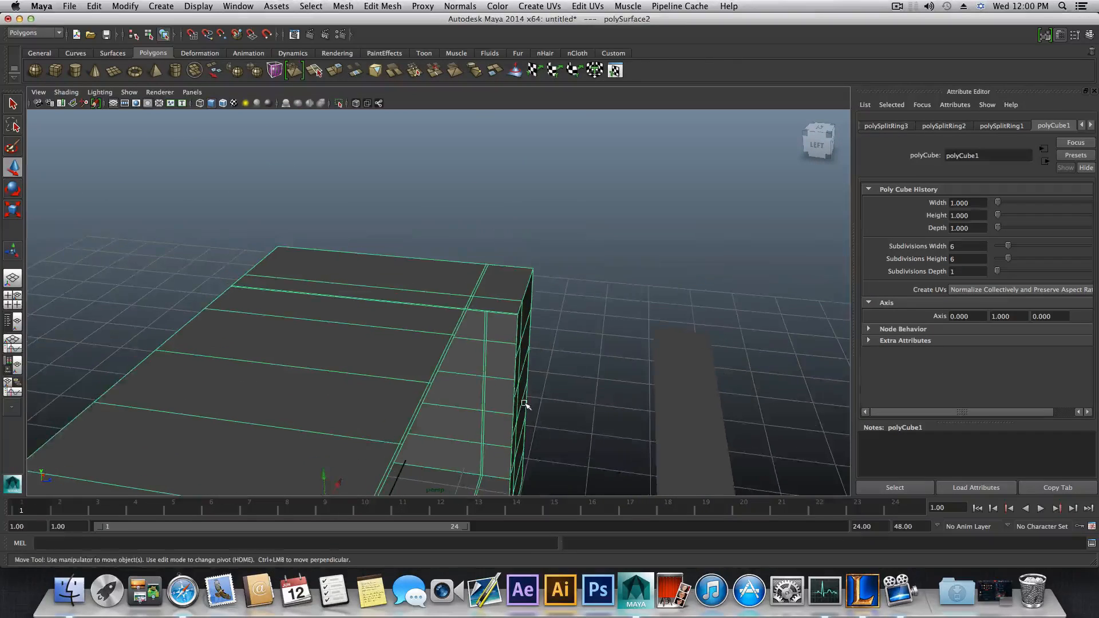
{"action": "right_click_drag", "start_coordinate": [501, 314], "coordinate": [500, 284]}
{"action": "scroll", "coordinate": [505, 325], "scroll_direction": "down", "scroll_amount": 5}
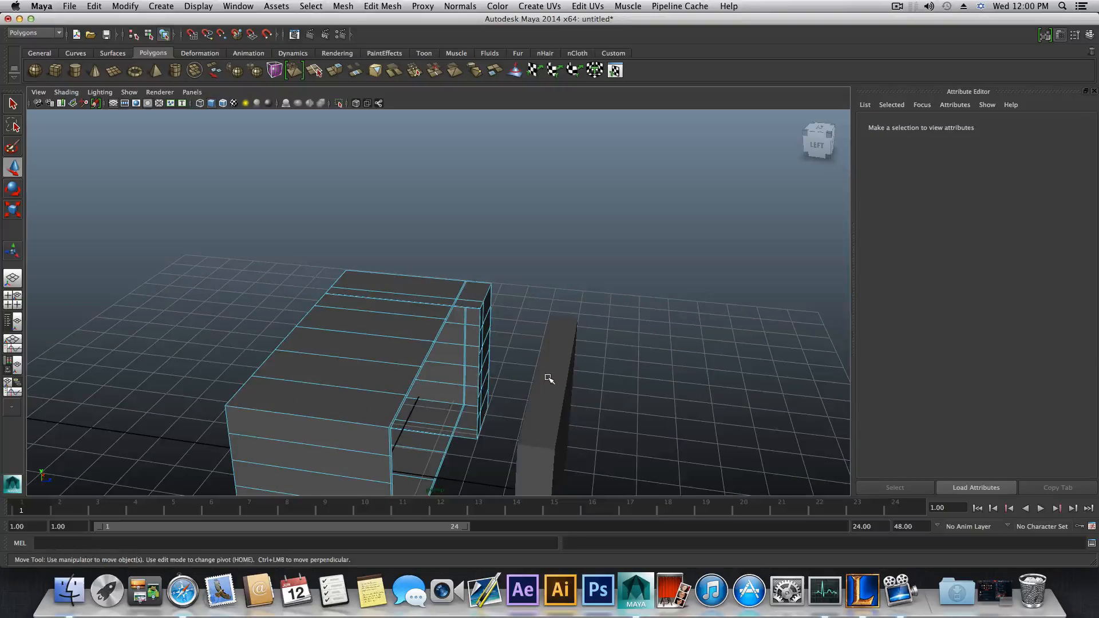
{"action": "left_click", "coordinate": [517, 417]}
{"action": "left_click_drag", "start_coordinate": [514, 422], "coordinate": [768, 454]}
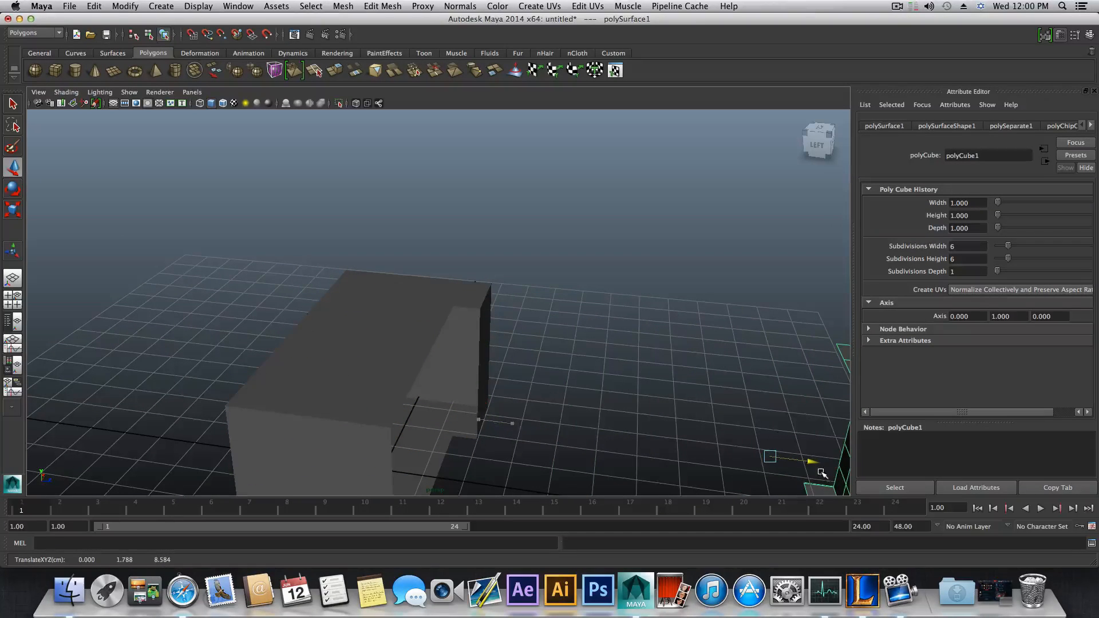
{"action": "left_click_drag", "start_coordinate": [591, 424], "coordinate": [554, 265], "text": "alt"}
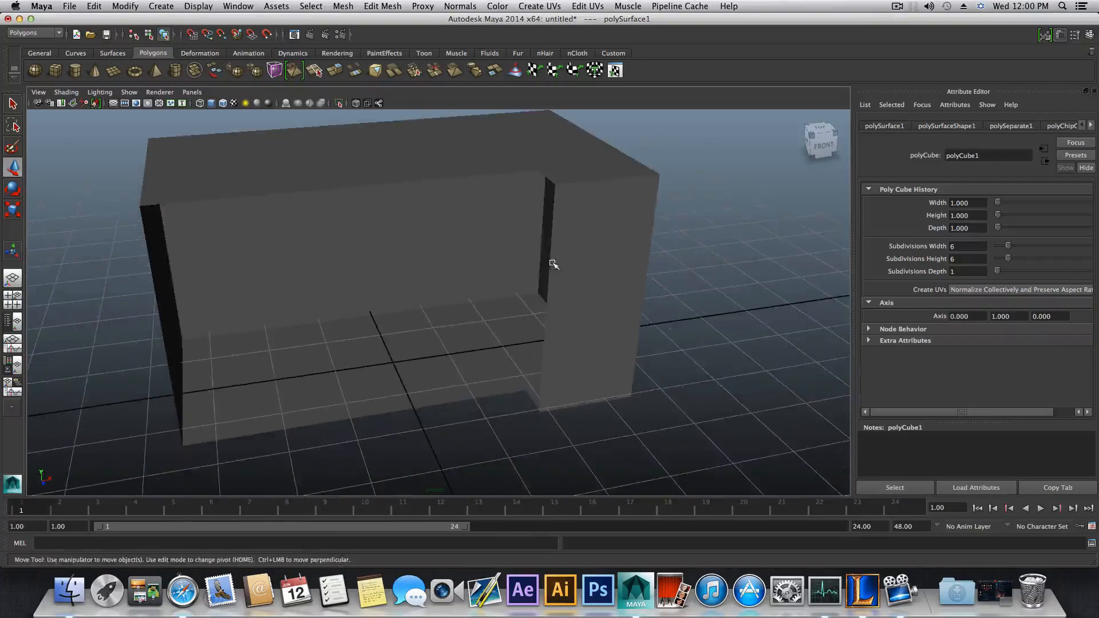
- Select the main box's border edges along the top of the front opening, including the short edge at its right corner
{"action": "left_click", "coordinate": [467, 164]}
{"action": "left_click_drag", "start_coordinate": [486, 222], "coordinate": [443, 346], "text": "alt"}
{"action": "right_click_drag", "start_coordinate": [427, 269], "coordinate": [432, 247]}
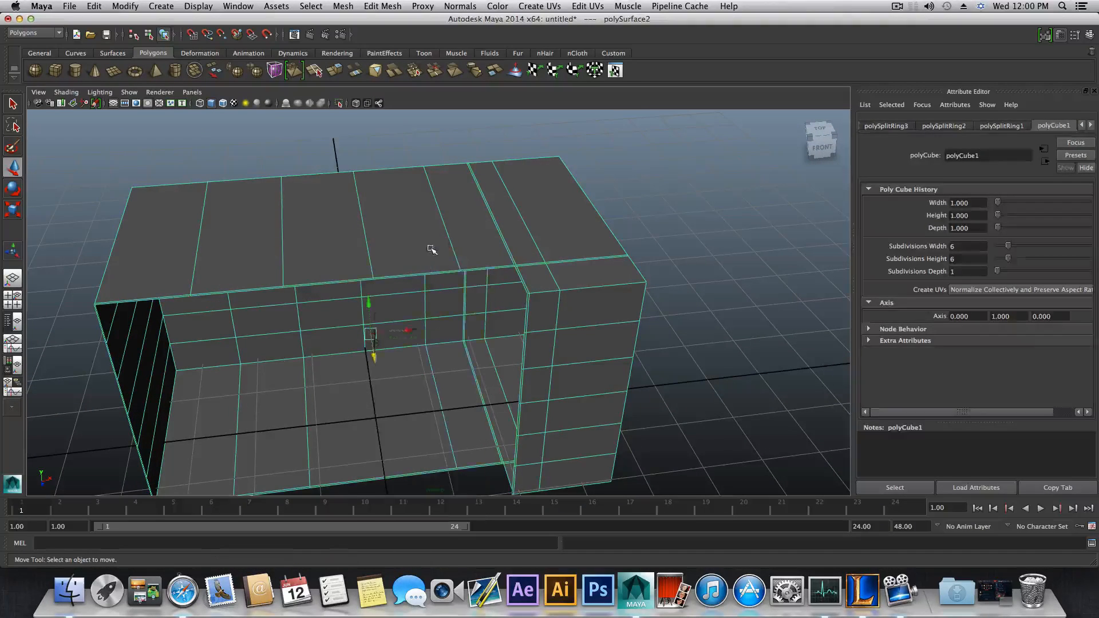
{"action": "left_click", "coordinate": [115, 305]}
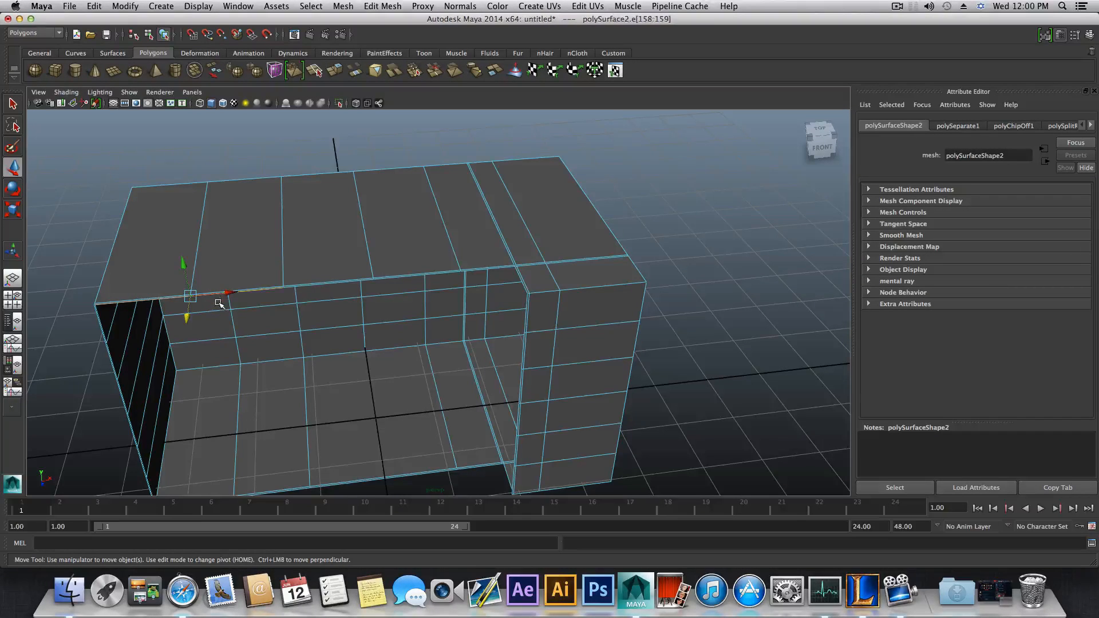
{"action": "key", "text": "ctrl+z"}
{"action": "left_click", "coordinate": [212, 295]}
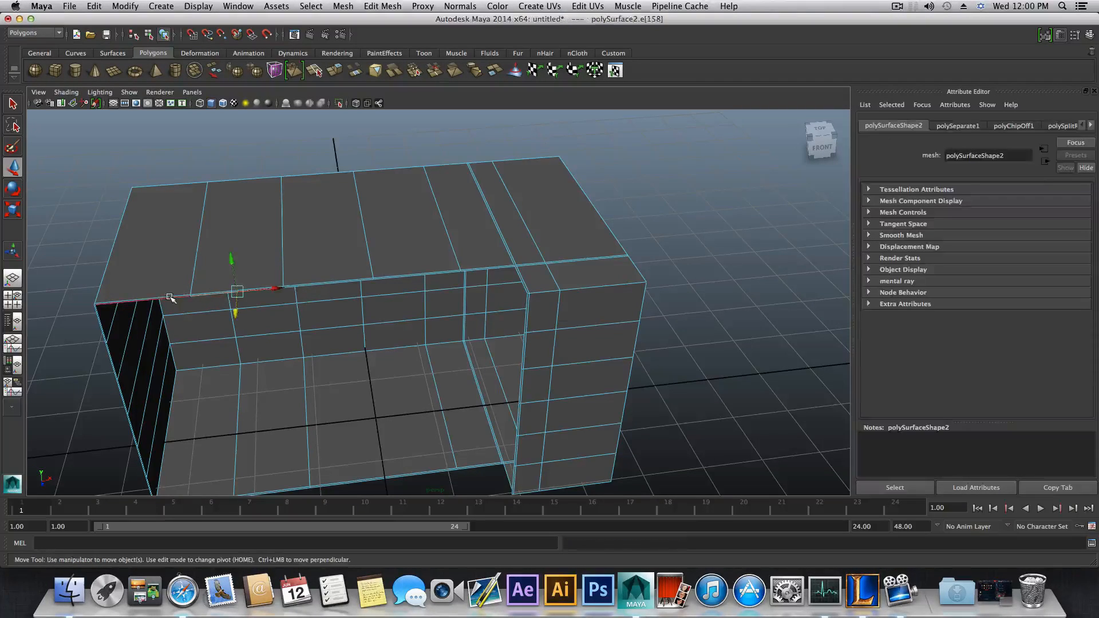
{"action": "left_click", "coordinate": [523, 289], "text": "shift"}
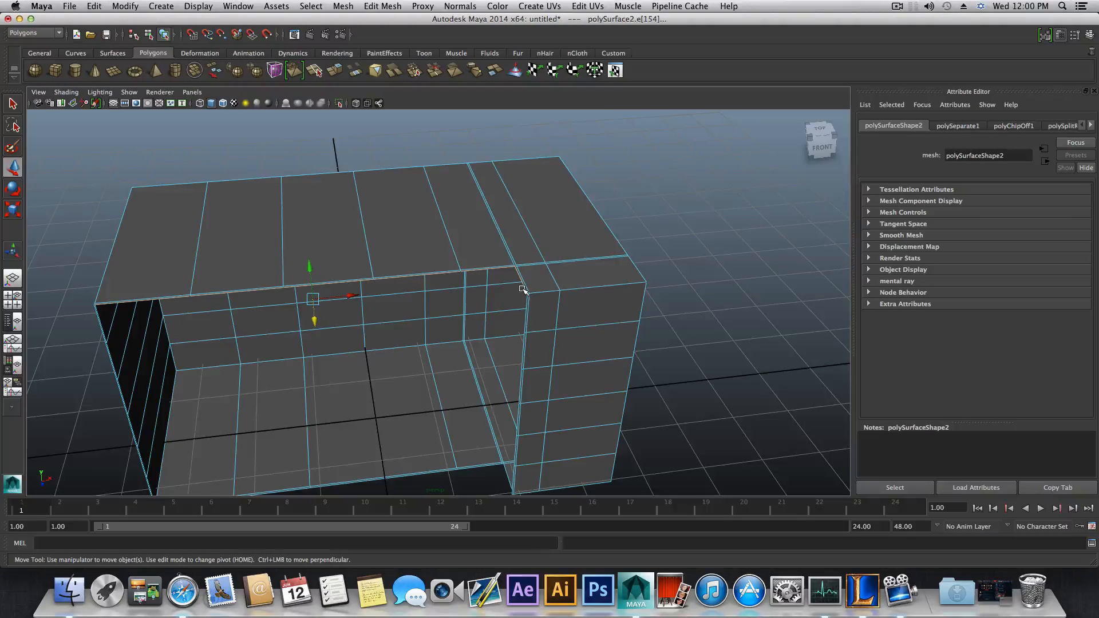
{"action": "left_click_drag", "start_coordinate": [403, 330], "coordinate": [528, 252], "text": "alt"}
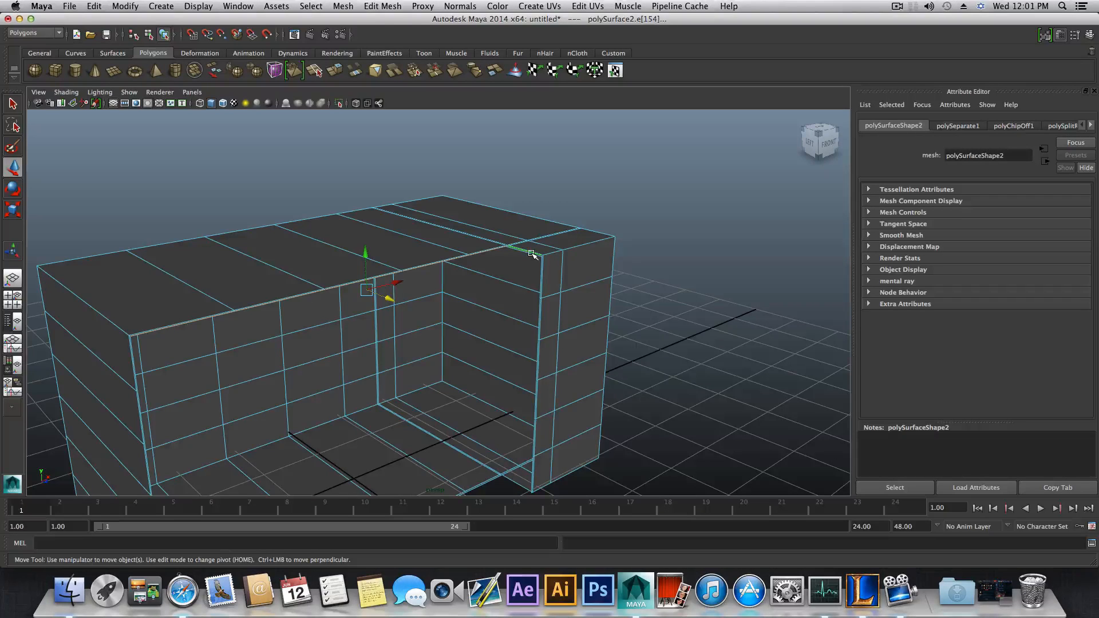
{"action": "left_click_drag", "start_coordinate": [531, 256], "coordinate": [515, 308], "text": "alt"}
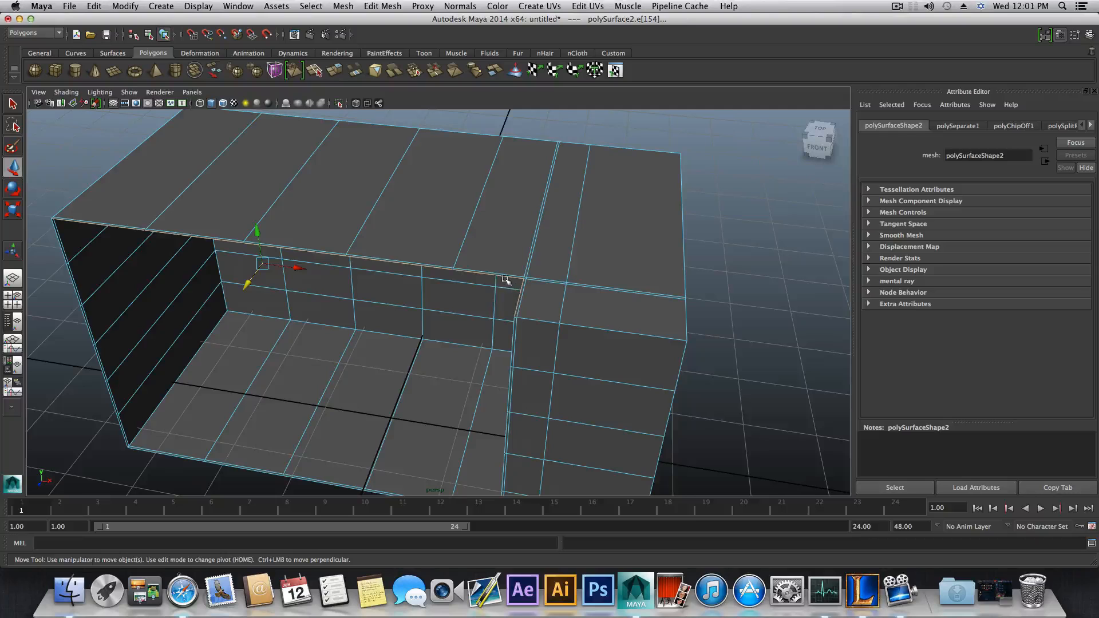
{"action": "middle_click_drag", "start_coordinate": [477, 357], "coordinate": [487, 349], "text": "alt"}
{"action": "left_click_drag", "start_coordinate": [424, 389], "coordinate": [439, 378], "text": "alt"}
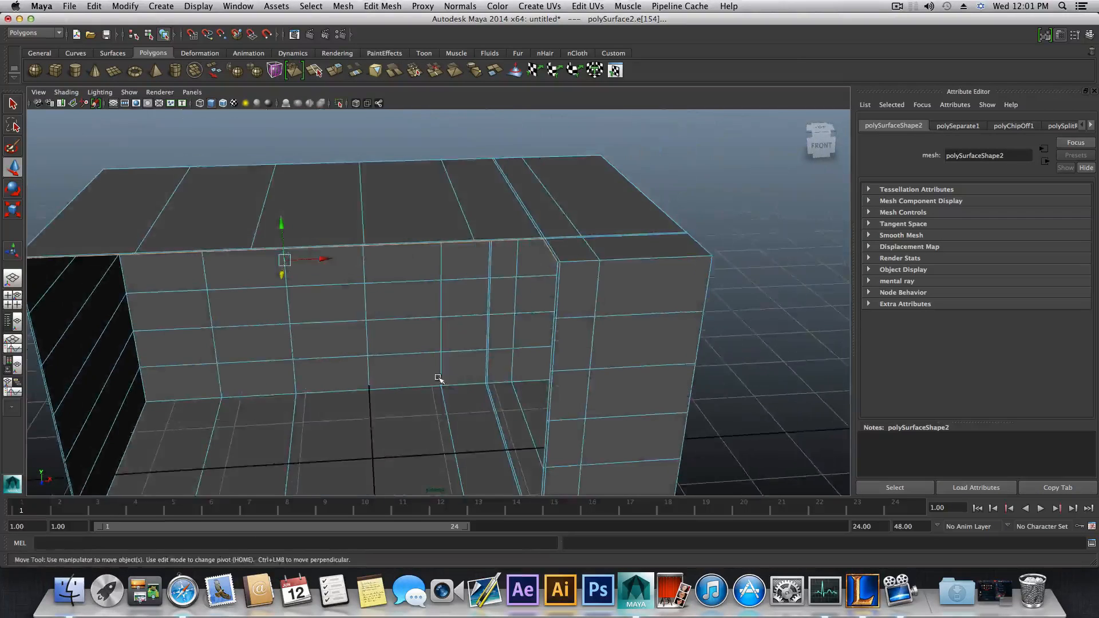
{"action": "middle_click_drag", "start_coordinate": [439, 378], "coordinate": [495, 329], "text": "alt"}
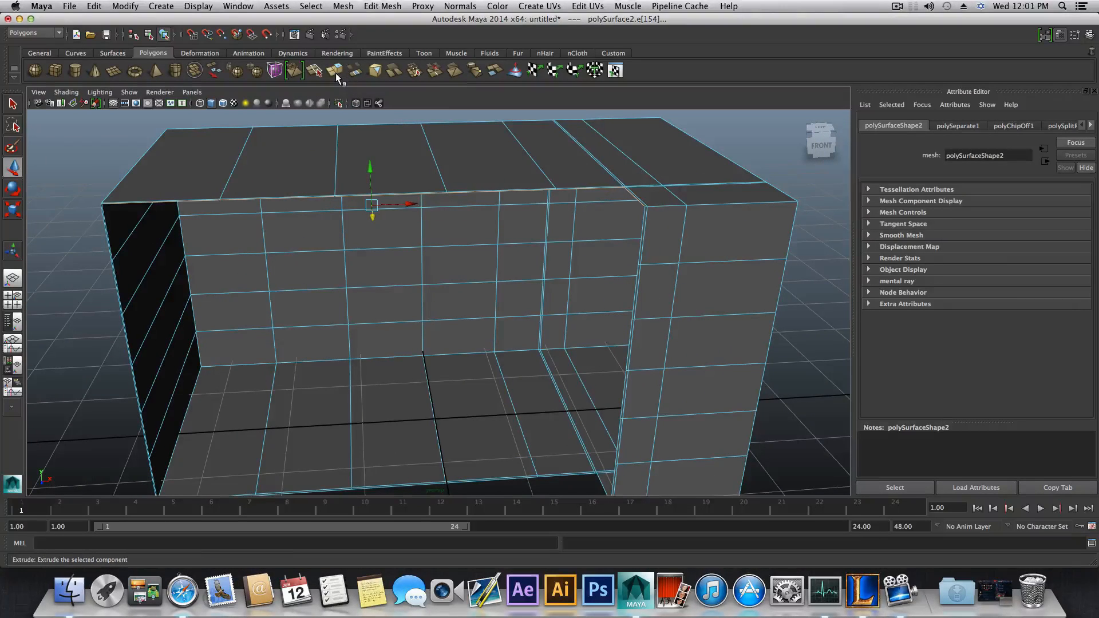
- Extrude the selected top border edges and move them straight down by one subdivision row
{"action": "left_click", "coordinate": [336, 74]}
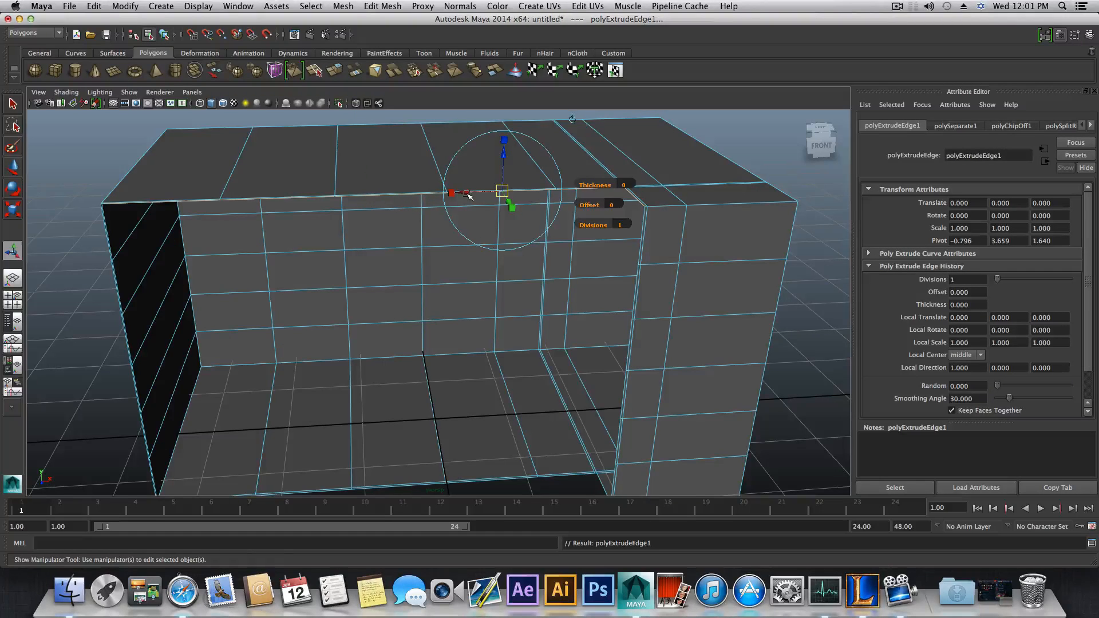
{"action": "key", "text": "w"}
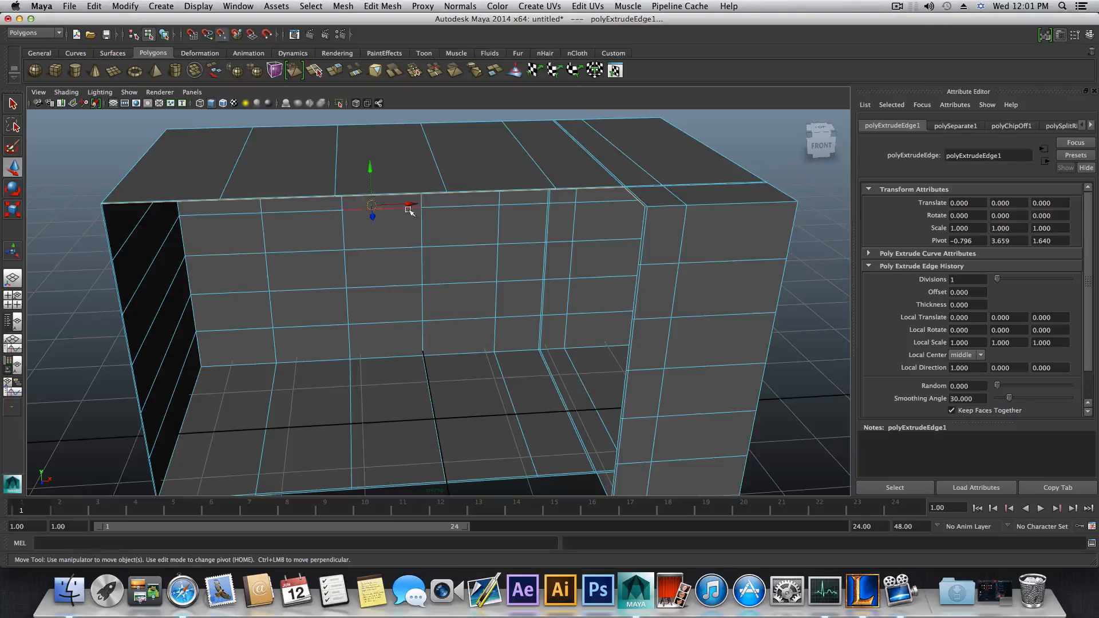
{"action": "left_click_drag", "start_coordinate": [371, 167], "coordinate": [370, 183]}
{"action": "middle_click_drag", "start_coordinate": [315, 275], "coordinate": [347, 255], "text": "alt"}
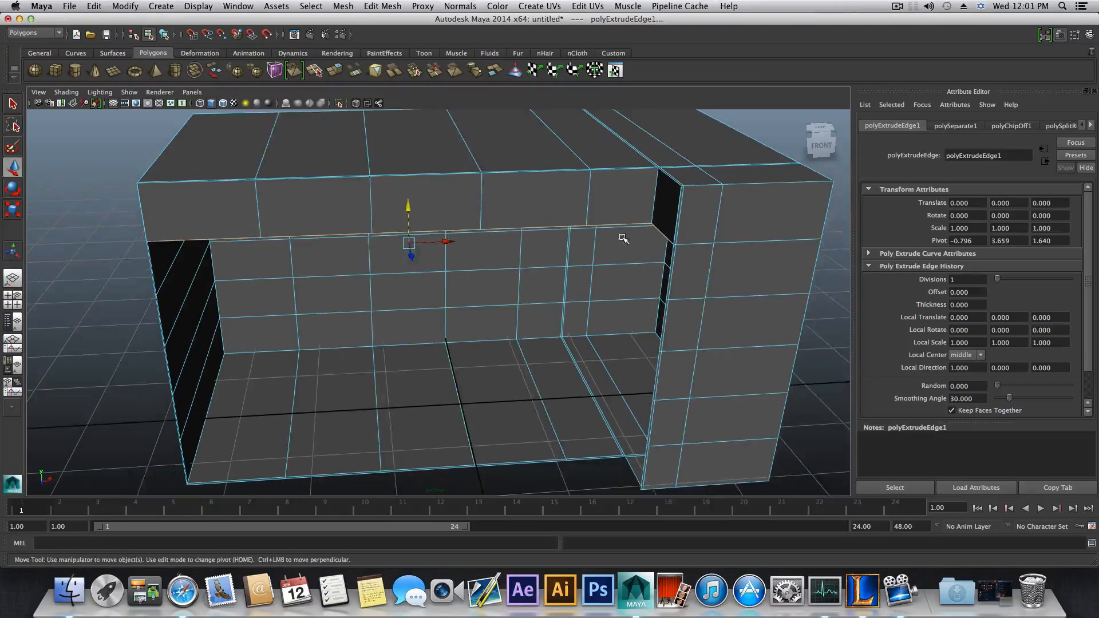
- Extrude the lowered border edges again and snap them down to the next horizontal row of vertices
{"action": "middle_click_drag", "start_coordinate": [700, 237], "coordinate": [524, 234], "text": "alt"}
{"action": "mouse_move", "coordinate": [558, 243]}
{"action": "left_mouse_down", "text": "alt"}
{"action": "mouse_move", "coordinate": [538, 236]}
{"action": "mouse_move", "coordinate": [564, 231]}
{"action": "left_mouse_up", "text": "alt"}
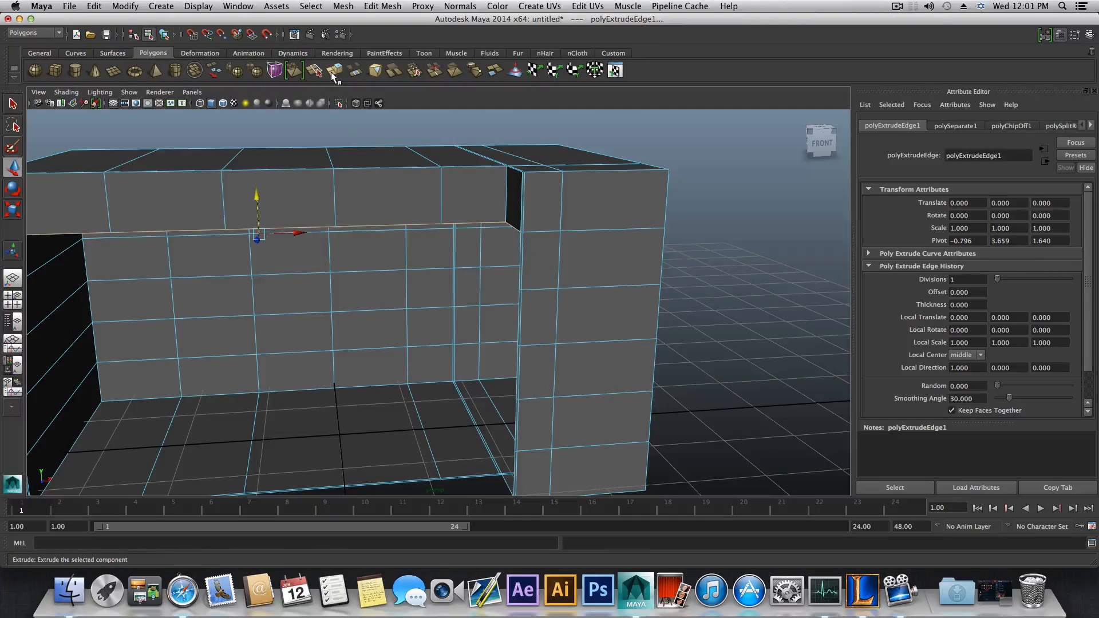
{"action": "left_click", "coordinate": [334, 71]}
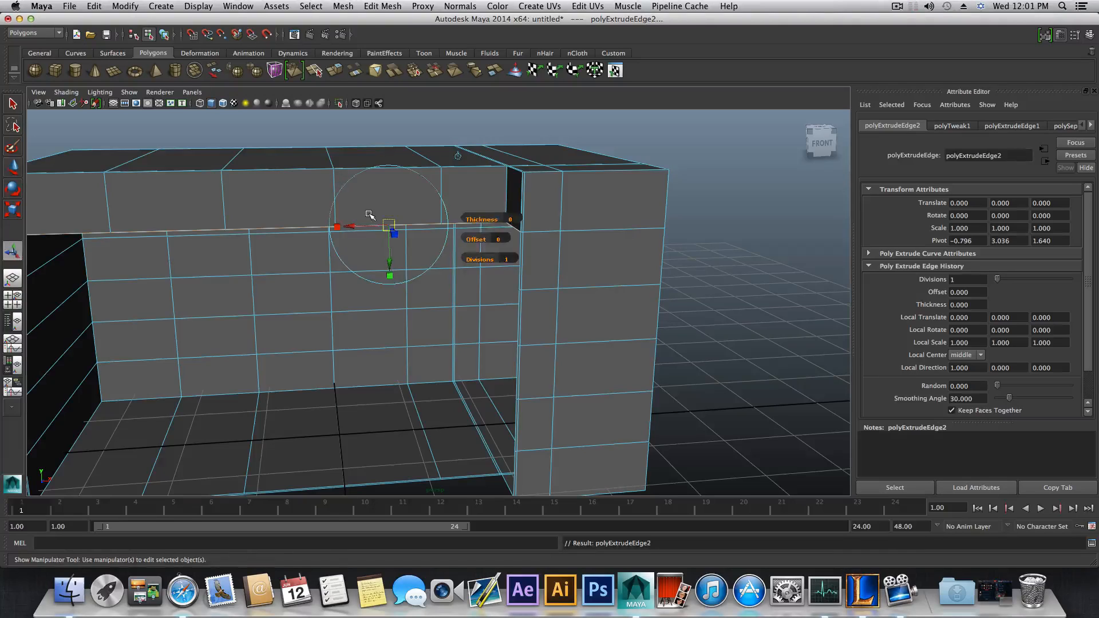
{"action": "key", "text": "w"}
{"action": "key", "text": "v"}
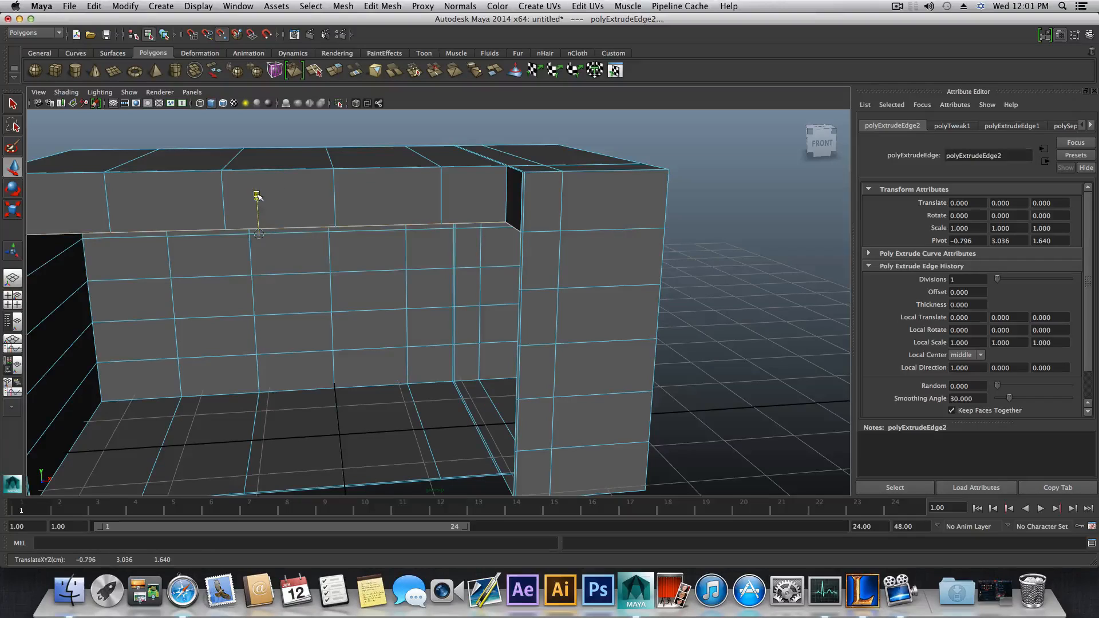
{"action": "left_click_drag", "start_coordinate": [257, 192], "coordinate": [261, 227]}
{"action": "middle_click_drag", "start_coordinate": [440, 266], "coordinate": [570, 232], "text": "alt"}
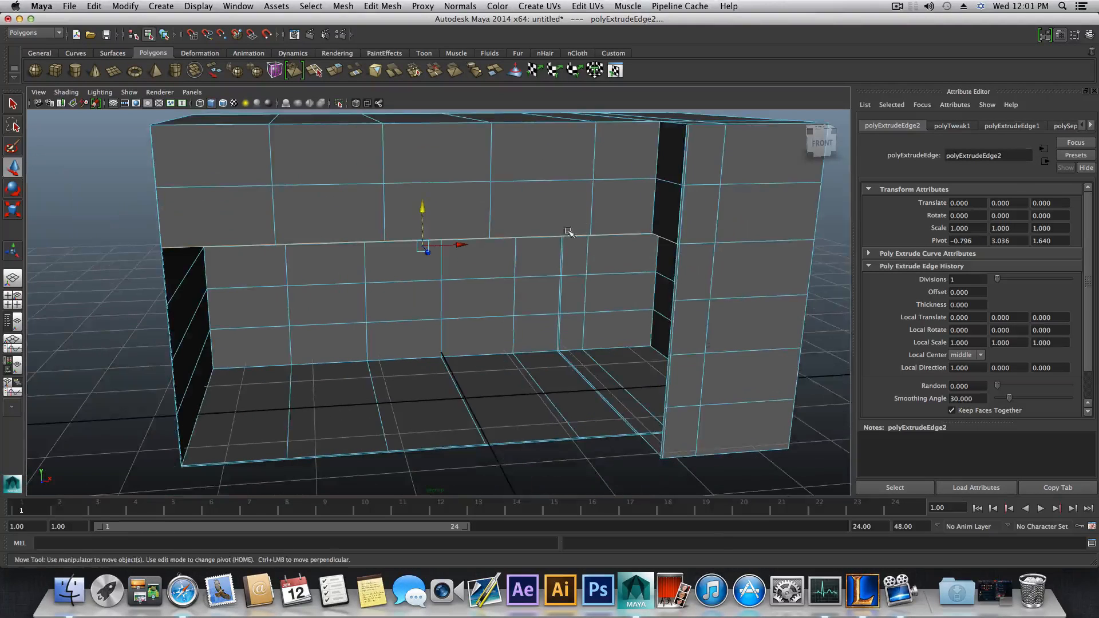
{"action": "mouse_move", "coordinate": [528, 232]}
{"action": "left_mouse_down", "text": "alt"}
{"action": "mouse_move", "coordinate": [559, 229]}
{"action": "mouse_move", "coordinate": [543, 230]}
{"action": "left_mouse_up", "text": "alt"}
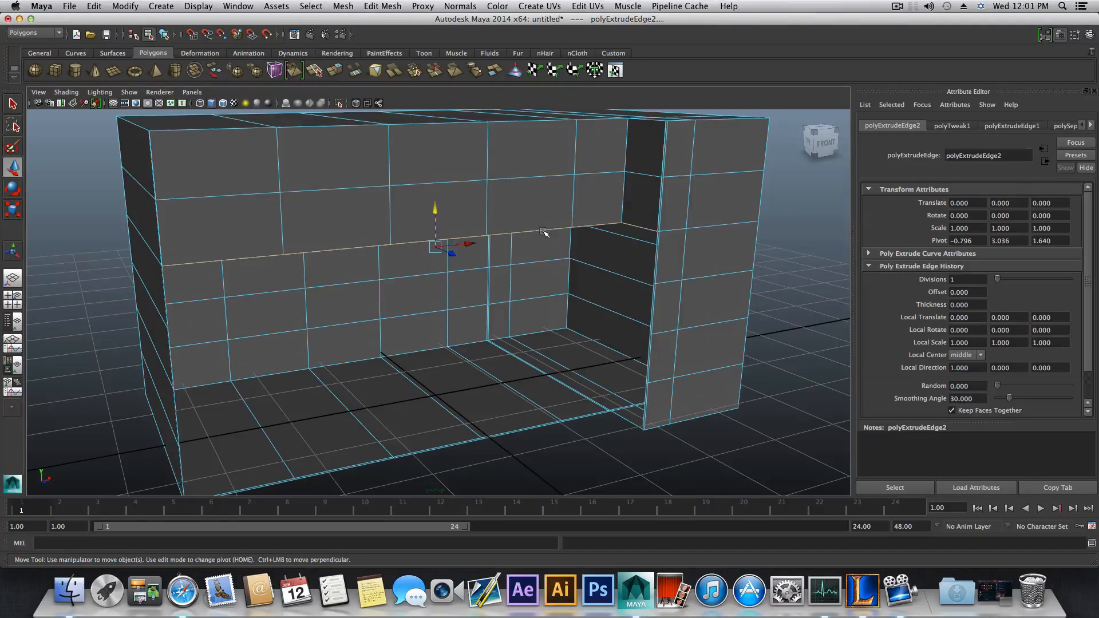
- Extrude the lowered border edges two more times, moving each new row down to the next horizontal row of vertices
{"action": "left_click", "coordinate": [343, 81]}
{"action": "key", "text": "w"}
{"action": "left_click_drag", "start_coordinate": [435, 211], "coordinate": [538, 285]}
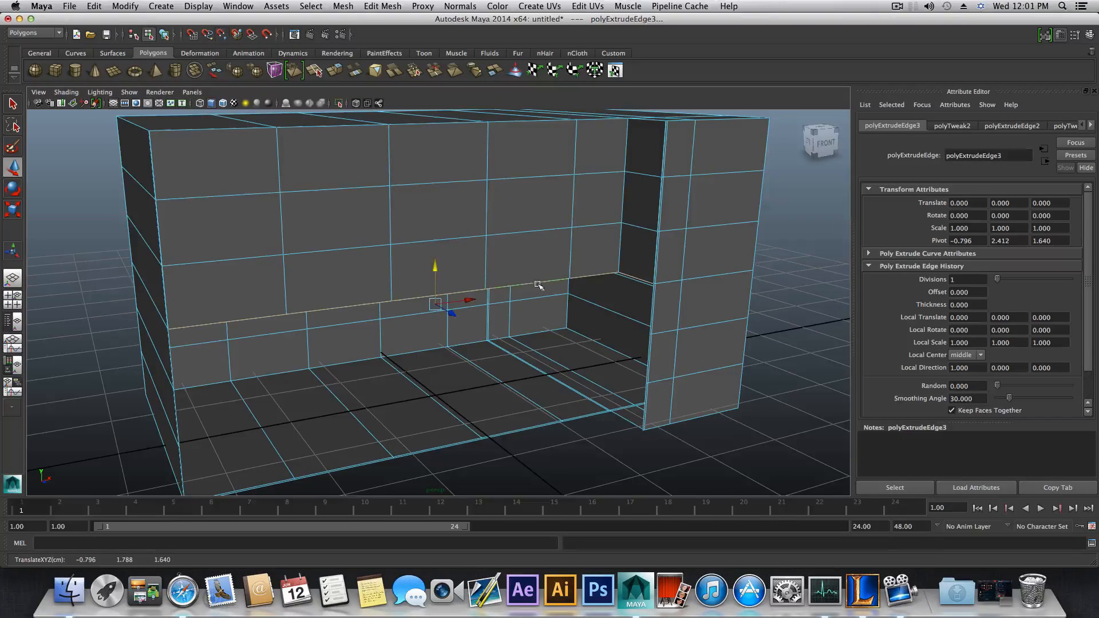
{"action": "left_click", "coordinate": [337, 72]}
{"action": "key", "text": "w"}
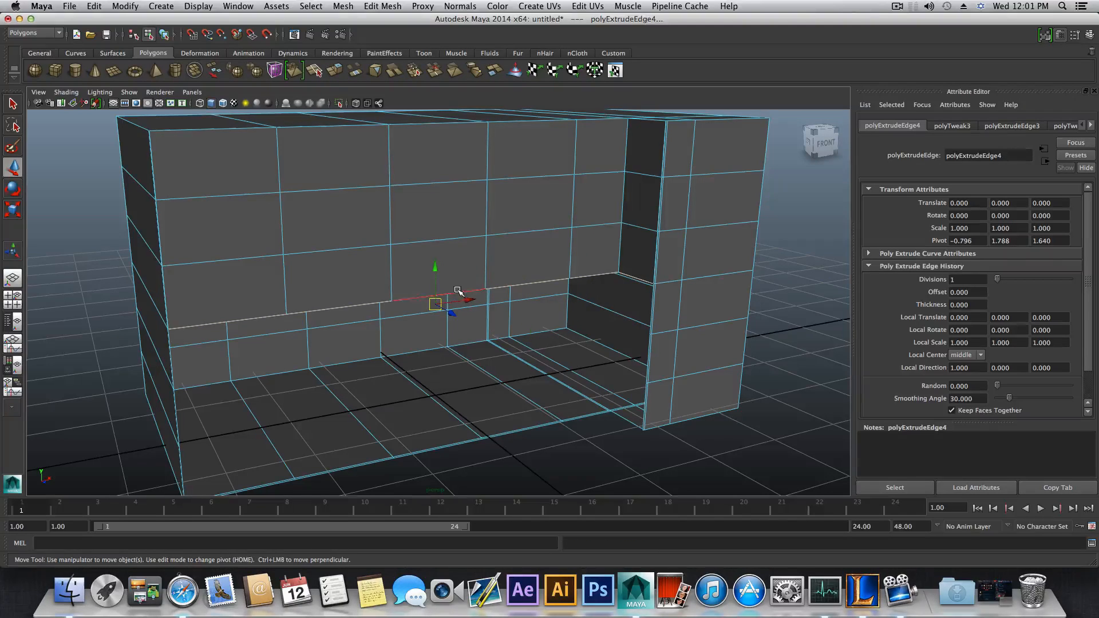
{"action": "left_click_drag", "start_coordinate": [436, 267], "coordinate": [436, 322]}
- Extrude the border edges once more and snap them down to the last row of vertices above the floor
{"action": "left_click", "coordinate": [337, 71]}
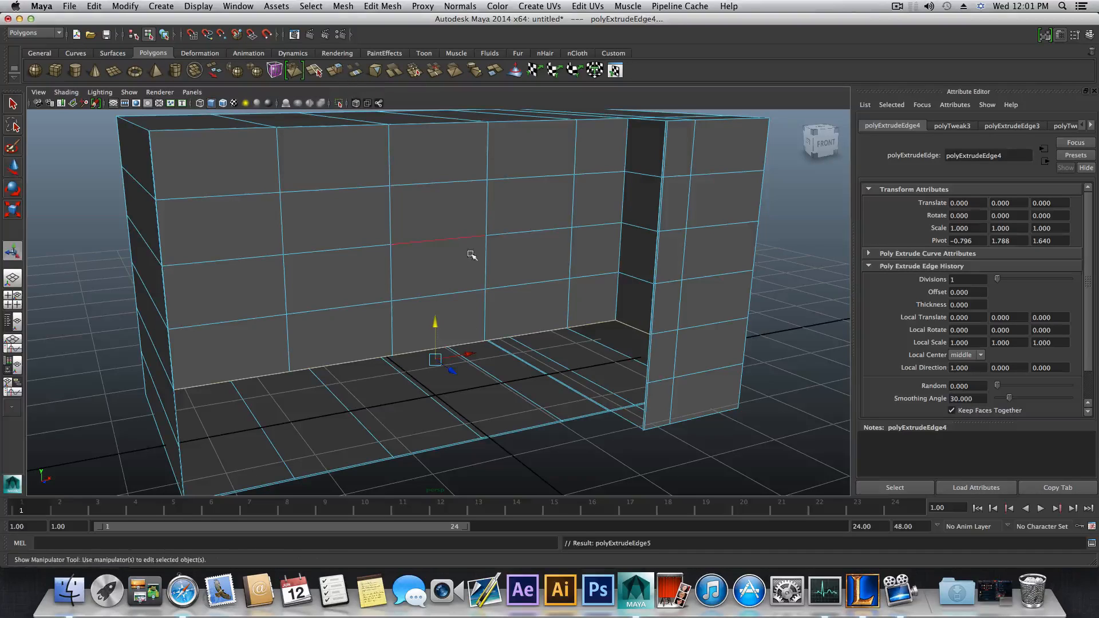
{"action": "key", "text": "w"}
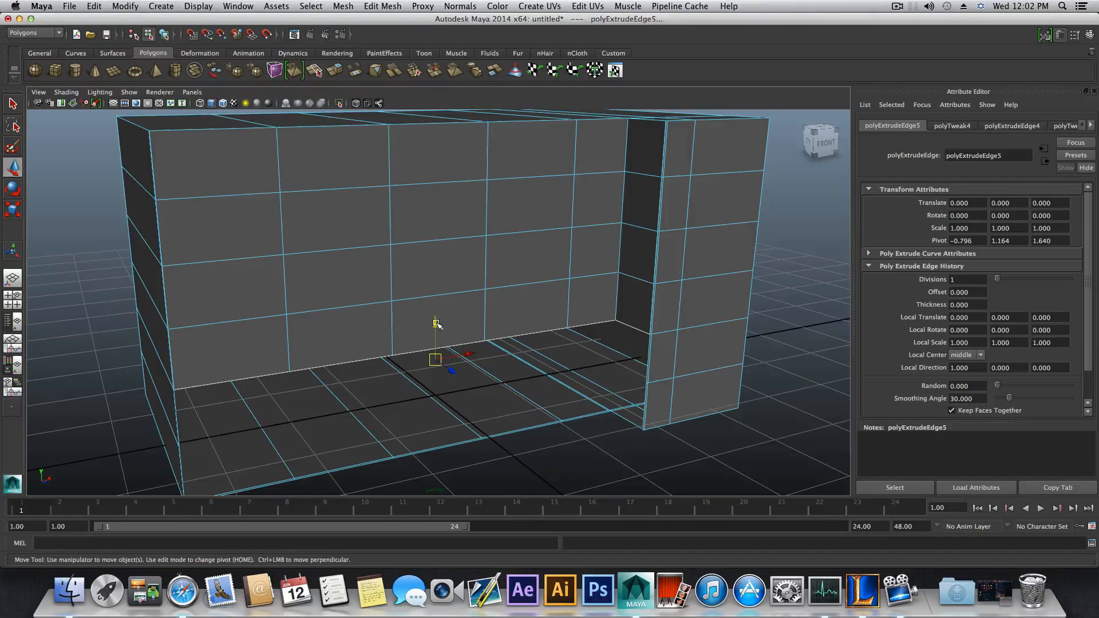
{"action": "left_click_drag", "start_coordinate": [436, 322], "coordinate": [436, 398]}
{"action": "key", "text": "v"}
{"action": "mouse_move", "coordinate": [435, 327]}
{"action": "left_mouse_down"}
{"action": "mouse_move", "coordinate": [446, 292]}
{"action": "mouse_move", "coordinate": [446, 328]}
{"action": "left_mouse_up"}
- Extrude the final row of border edges and snap it down to the box's bottom edge to close the front opening
{"action": "left_click", "coordinate": [338, 72]}
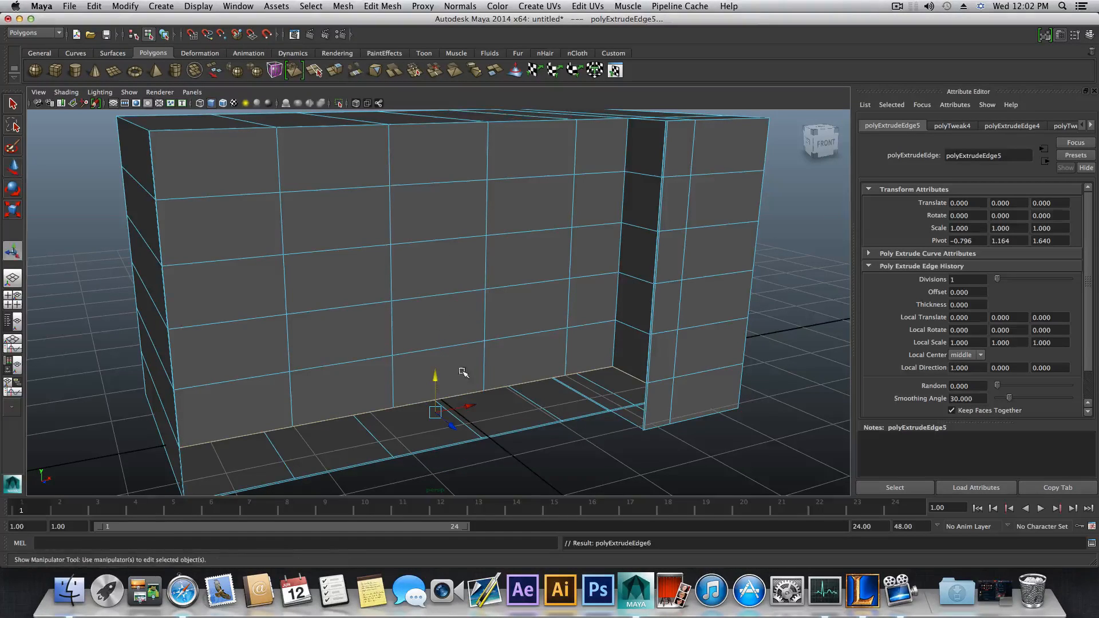
{"action": "key", "text": "w"}
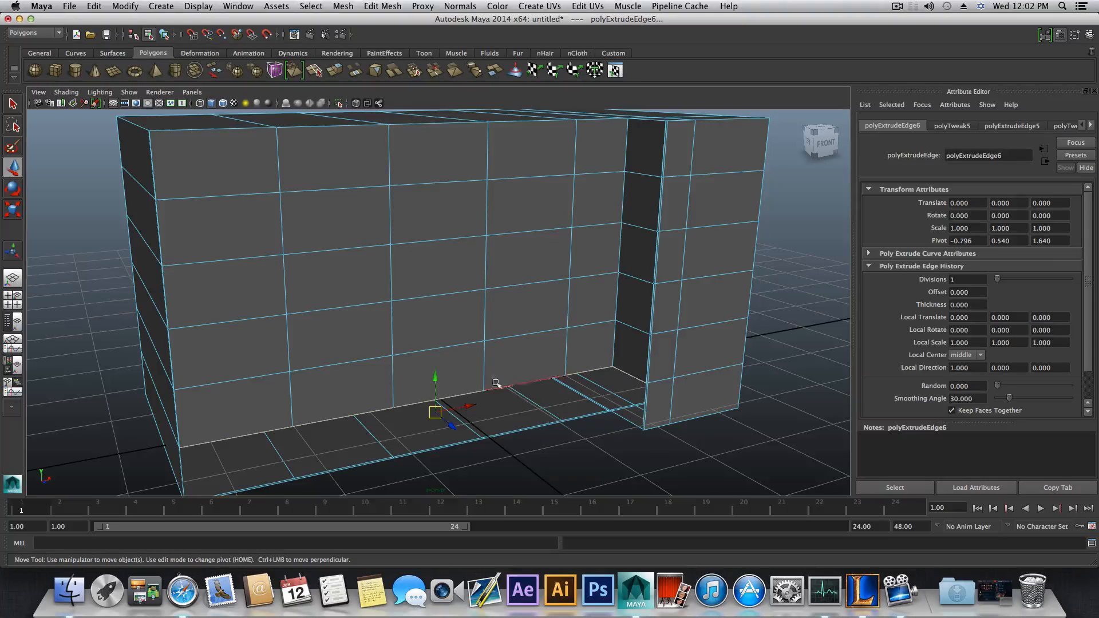
{"action": "key", "text": "v"}
{"action": "left_click_drag", "start_coordinate": [434, 379], "coordinate": [434, 383]}
{"action": "key", "text": "v"}
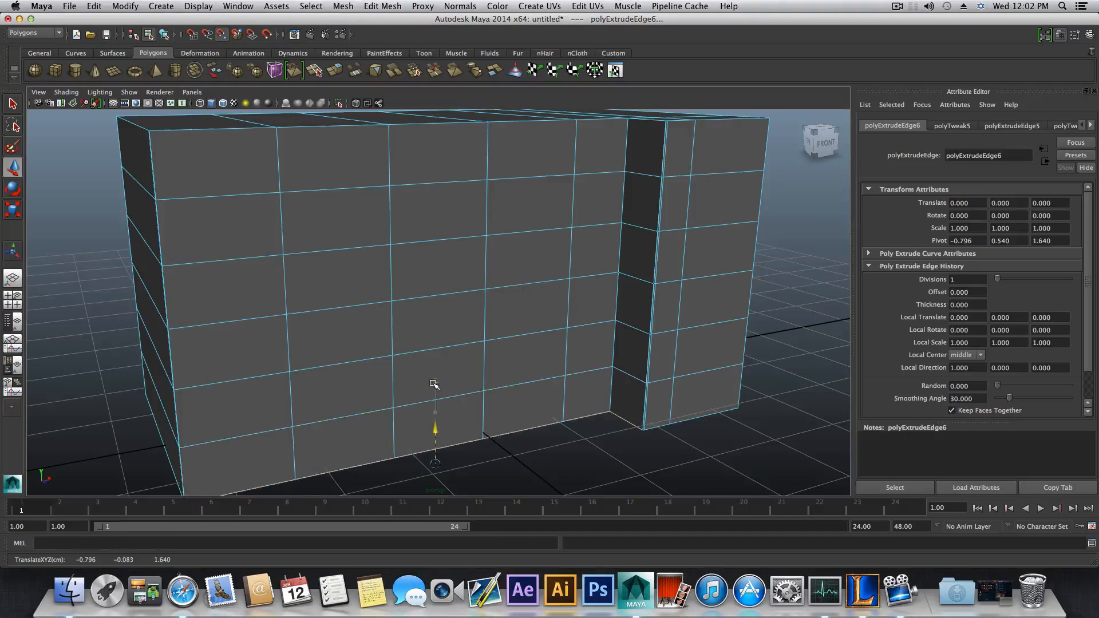
- Switch to vertex mode and select the vertices of the rebuilt front wall and the recess's side wall
{"action": "middle_click_drag", "start_coordinate": [454, 390], "coordinate": [616, 346], "text": "alt"}
{"action": "right_click_drag", "start_coordinate": [616, 346], "coordinate": [487, 339], "text": "alt"}
{"action": "left_click_drag", "start_coordinate": [487, 339], "coordinate": [547, 339], "text": "alt"}
{"action": "middle_click_drag", "start_coordinate": [547, 339], "coordinate": [513, 377], "text": "alt"}
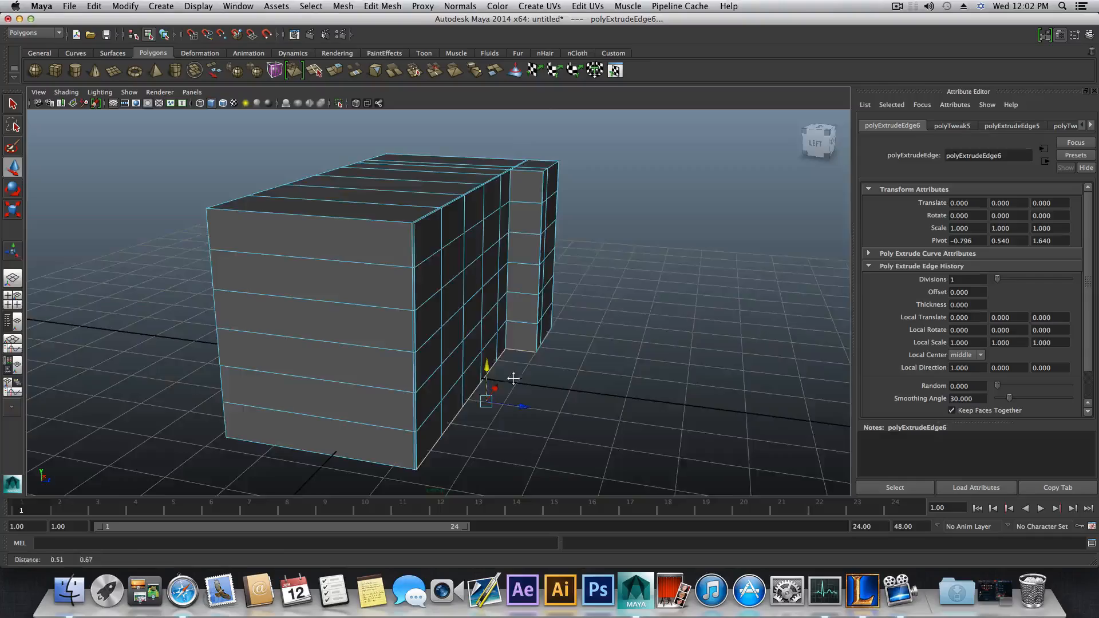
{"action": "left_click_drag", "start_coordinate": [512, 377], "coordinate": [400, 279], "text": "alt"}
{"action": "right_click_drag", "start_coordinate": [400, 281], "coordinate": [363, 277]}
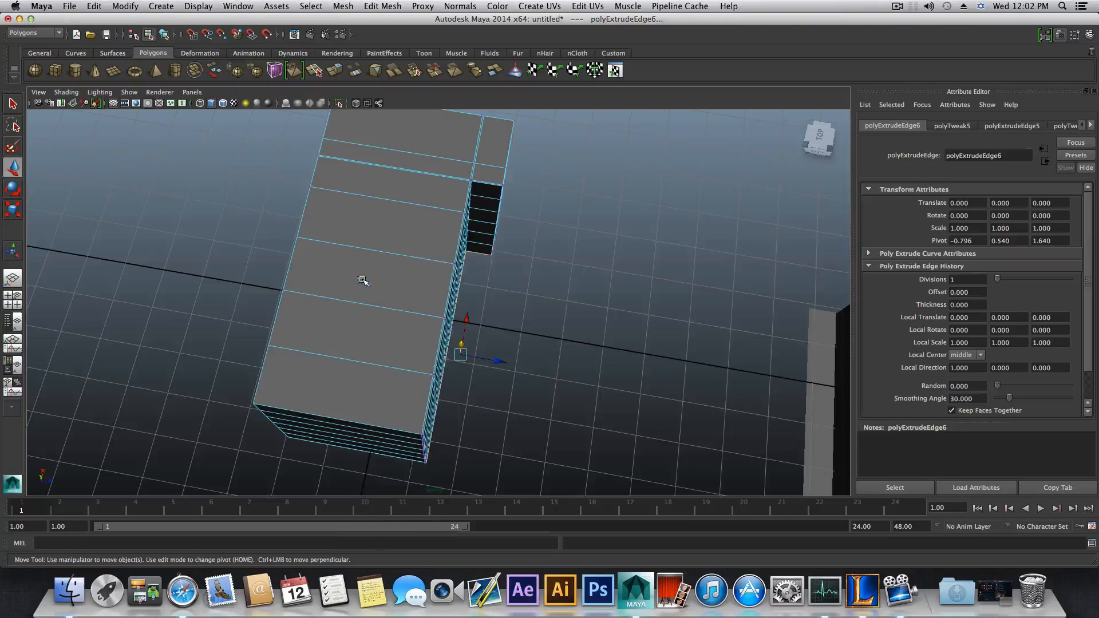
{"action": "left_click_drag", "start_coordinate": [363, 277], "coordinate": [554, 500], "text": "alt"}
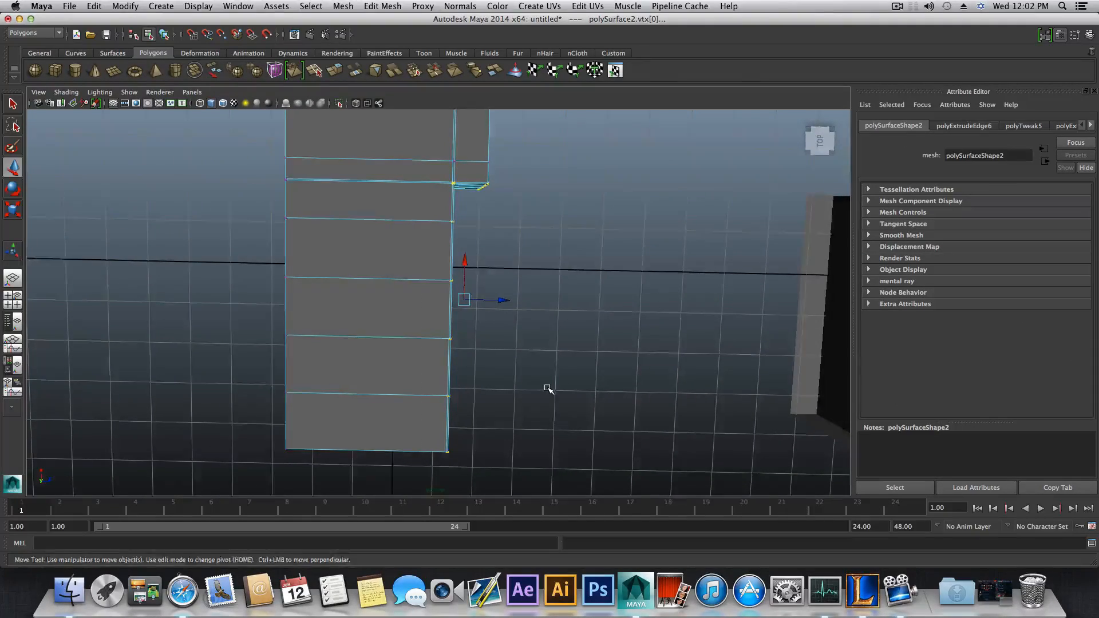
{"action": "left_click_drag", "start_coordinate": [547, 388], "coordinate": [651, 319], "text": "alt"}
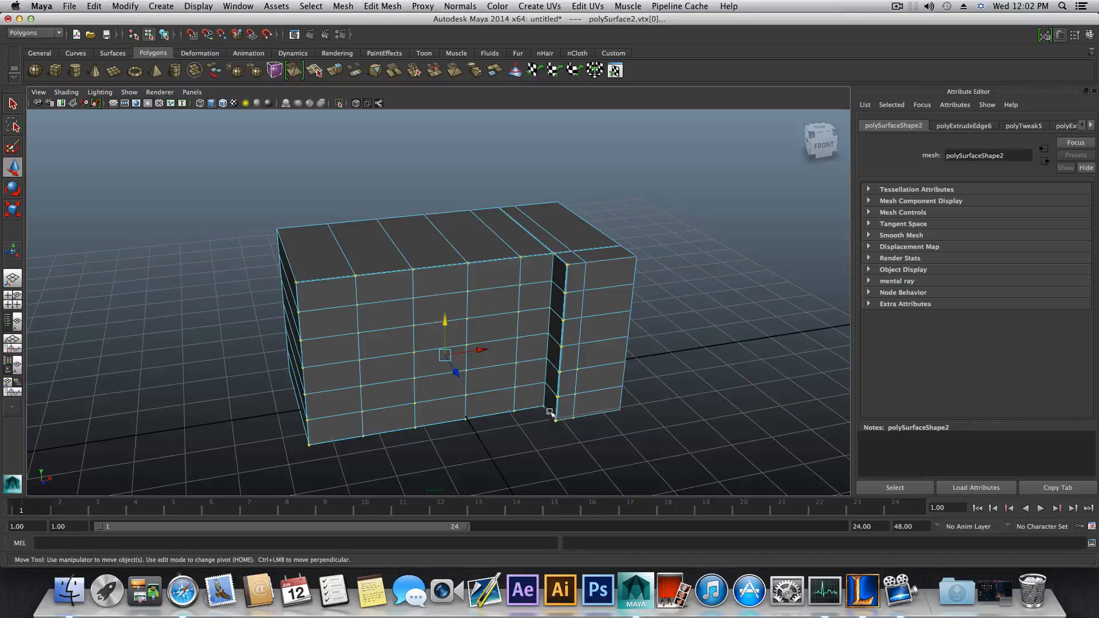
{"action": "middle_click_drag", "start_coordinate": [550, 412], "coordinate": [540, 376], "text": "alt"}
{"action": "right_click_drag", "start_coordinate": [540, 375], "coordinate": [581, 382], "text": "alt"}
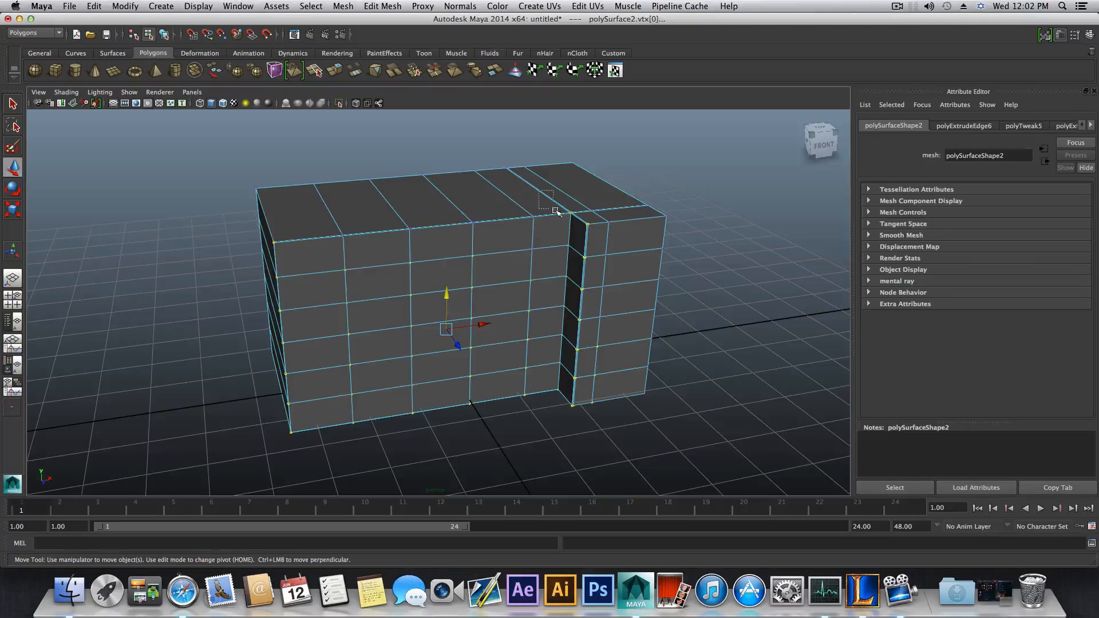
{"action": "mouse_move", "coordinate": [555, 210]}
{"action": "left_mouse_down"}
{"action": "mouse_move", "coordinate": [572, 222]}
{"action": "mouse_move", "coordinate": [549, 223]}
{"action": "left_mouse_up"}
{"action": "key", "text": "z"}
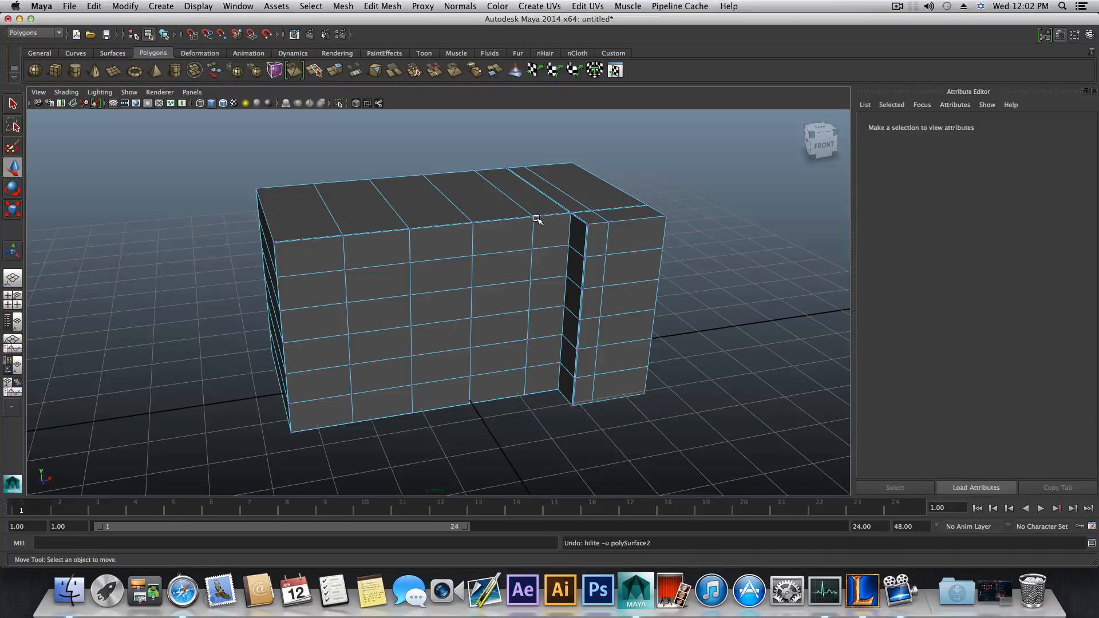
{"action": "key", "text": "z"}
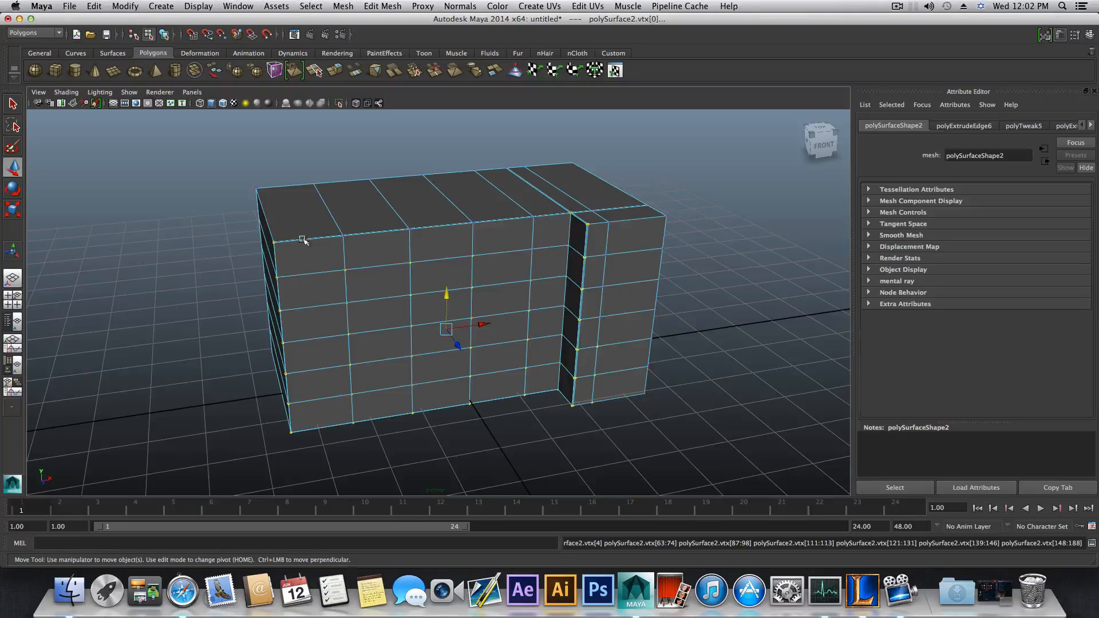
- Refine the vertex selection along the vertical corner where the rebuilt wall meets the protruding section
{"action": "middle_click_drag", "start_coordinate": [525, 239], "coordinate": [481, 274], "text": "alt"}
{"action": "right_click_drag", "start_coordinate": [481, 275], "coordinate": [649, 280], "text": "alt"}
{"action": "left_click_drag", "start_coordinate": [650, 280], "coordinate": [613, 304], "text": "alt"}
{"action": "middle_click_drag", "start_coordinate": [613, 304], "coordinate": [552, 248], "text": "alt"}
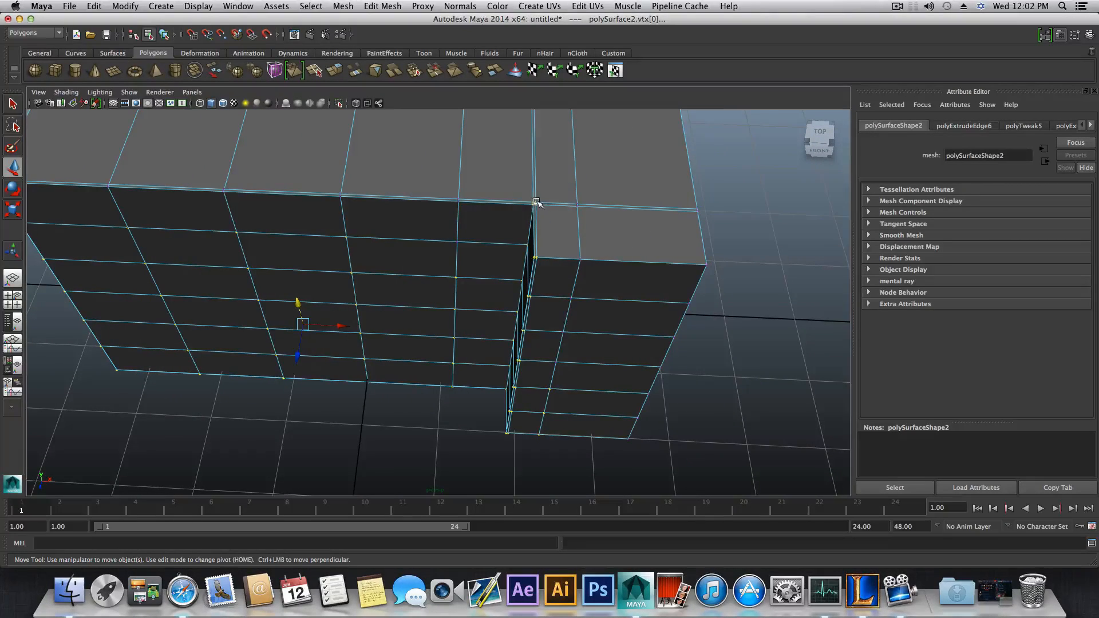
{"action": "left_click_drag", "start_coordinate": [525, 201], "coordinate": [546, 246], "text": "alt"}
{"action": "middle_click_drag", "start_coordinate": [569, 321], "coordinate": [535, 272], "text": "alt"}
{"action": "right_click_drag", "start_coordinate": [535, 272], "coordinate": [684, 308], "text": "alt"}
{"action": "left_click_drag", "start_coordinate": [536, 138], "coordinate": [587, 466]}
{"action": "left_click_drag", "start_coordinate": [498, 395], "coordinate": [417, 384], "text": "alt"}
{"action": "middle_click_drag", "start_coordinate": [401, 212], "coordinate": [469, 338], "text": "alt"}
{"action": "left_click_drag", "start_coordinate": [470, 338], "coordinate": [487, 369], "text": "alt"}
- Merge the selected vertices using a threshold of 0.0030
{"action": "left_click", "coordinate": [383, 5]}
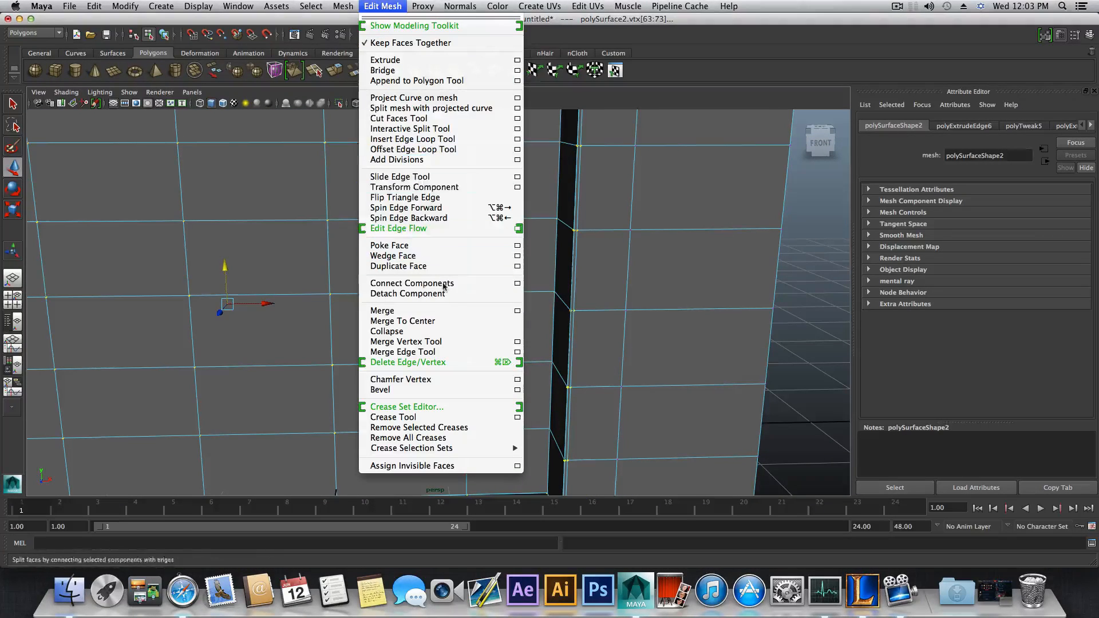
{"action": "left_click", "coordinate": [517, 311]}
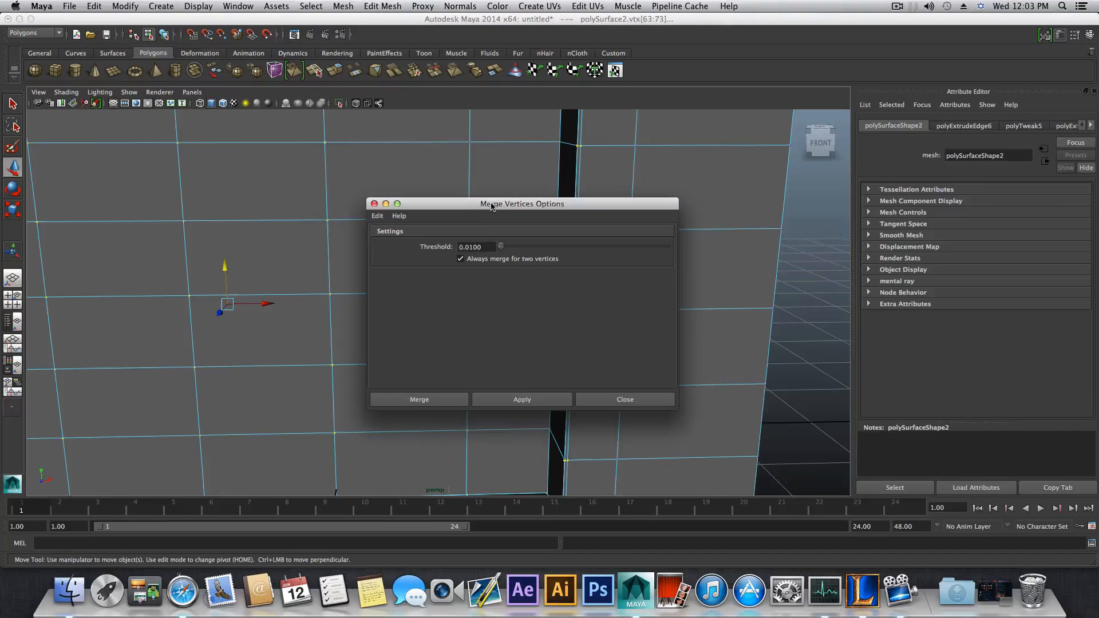
{"action": "left_click_drag", "start_coordinate": [492, 206], "coordinate": [788, 180]}
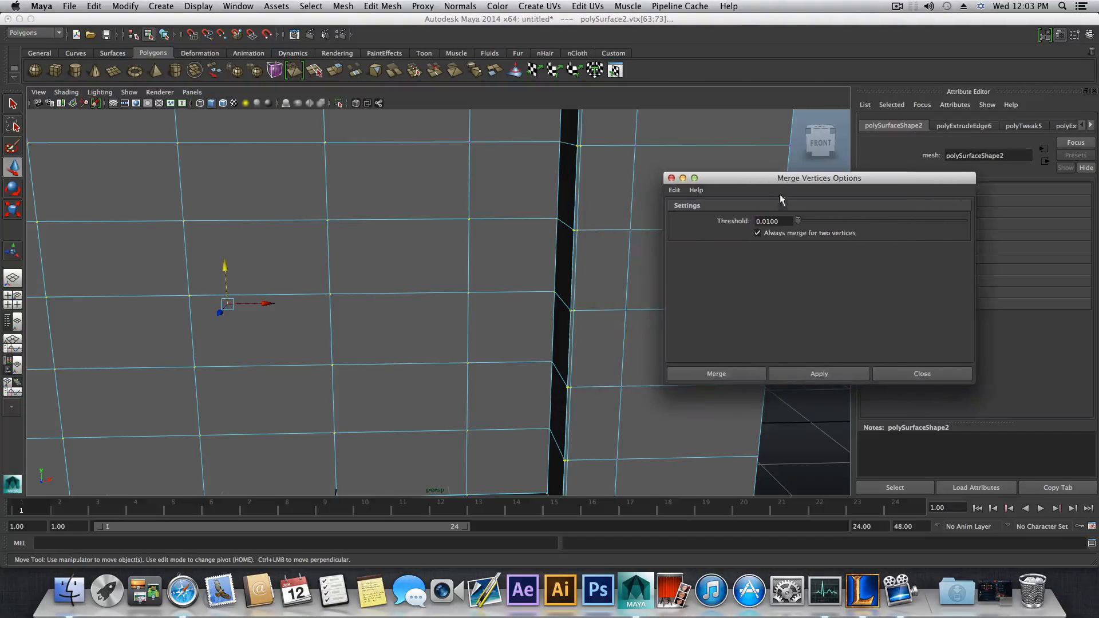
{"action": "left_click_drag", "start_coordinate": [782, 219], "coordinate": [771, 220]}
{"action": "middle_click_drag", "start_coordinate": [621, 312], "coordinate": [614, 238], "text": "alt"}
{"action": "left_click_drag", "start_coordinate": [599, 284], "coordinate": [612, 285], "text": "alt"}
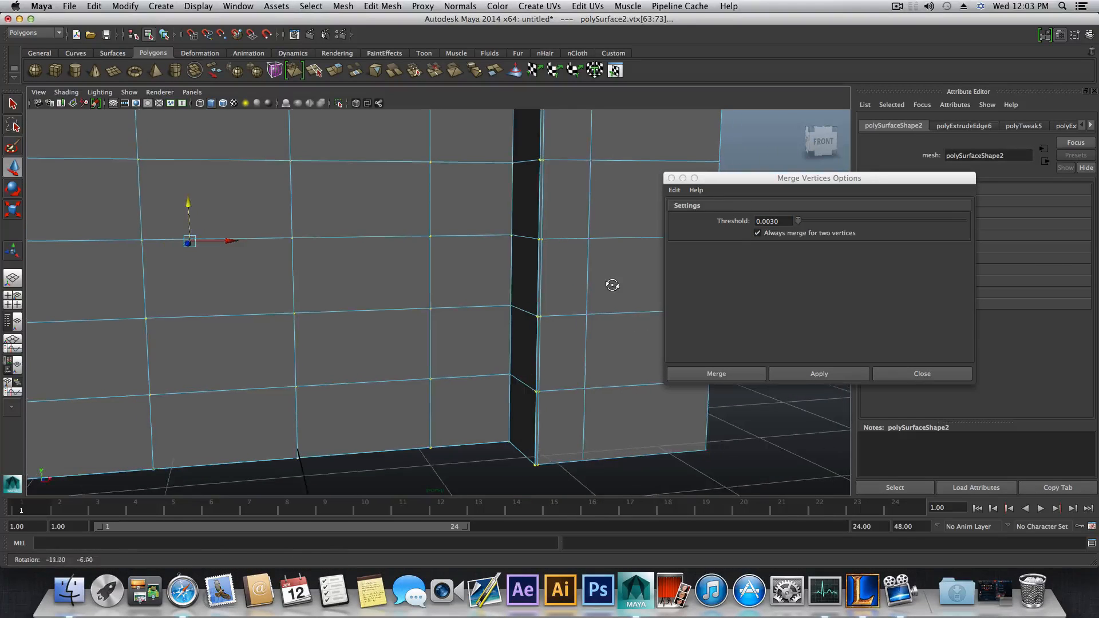
{"action": "middle_click_drag", "start_coordinate": [545, 306], "coordinate": [537, 221], "text": "alt"}
{"action": "right_click_drag", "start_coordinate": [537, 221], "coordinate": [617, 308], "text": "alt"}
{"action": "scroll", "coordinate": [522, 339], "scroll_direction": "up", "scroll_amount": 5}
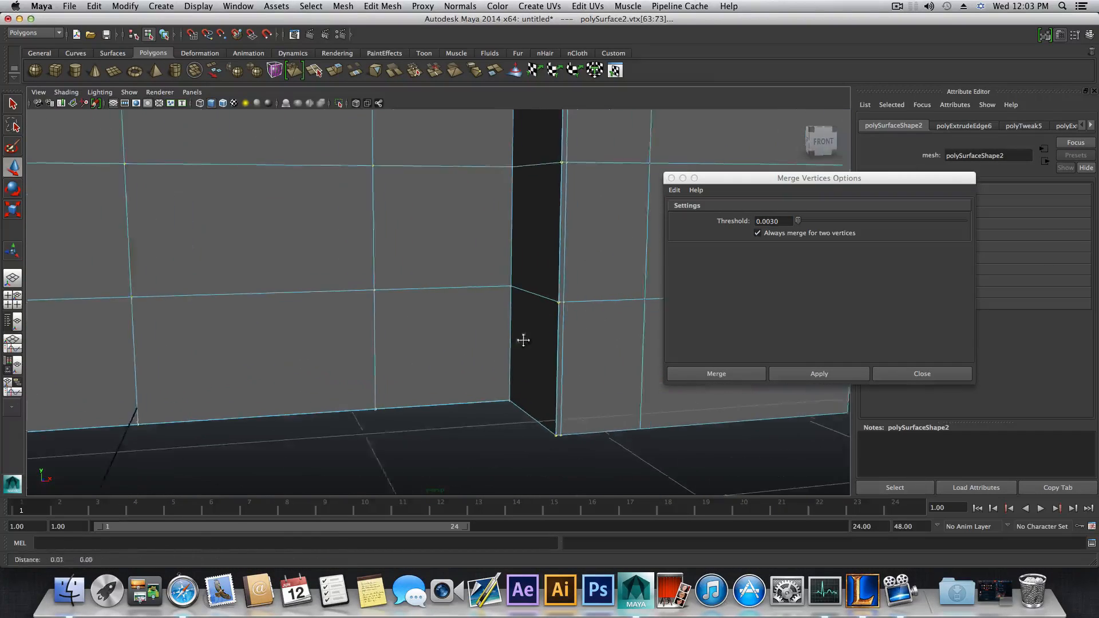
{"action": "middle_click_drag", "start_coordinate": [517, 321], "coordinate": [525, 294], "text": "alt"}
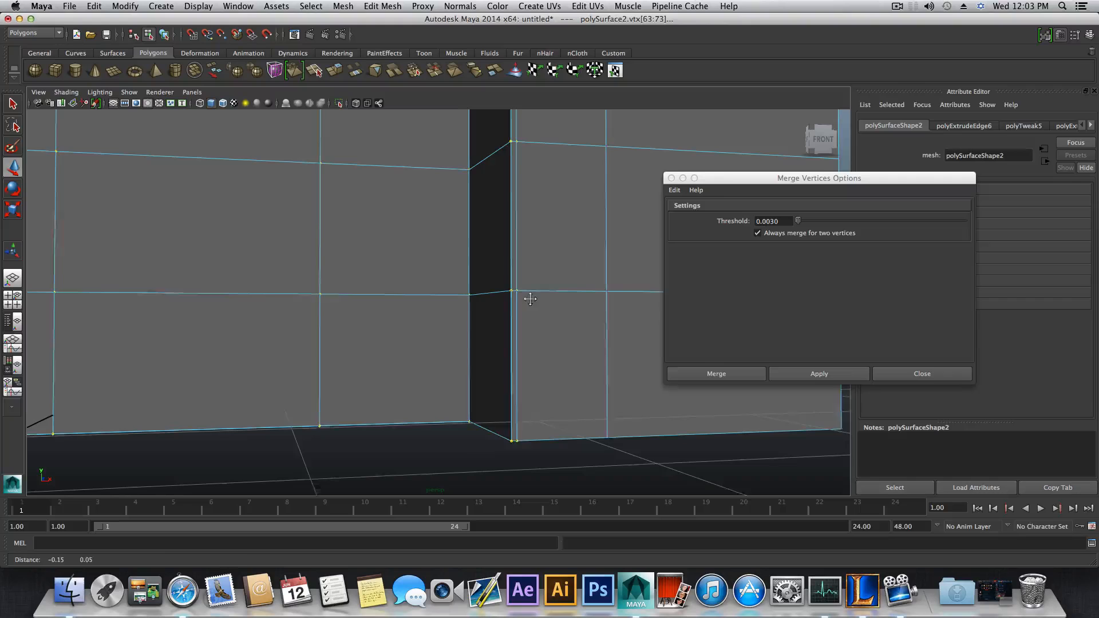
{"action": "left_click", "coordinate": [820, 376]}
- Examine the merged vertices along the recess corner and the front wall's outer vertical edge
{"action": "middle_click_drag", "start_coordinate": [507, 310], "coordinate": [510, 388], "text": "alt"}
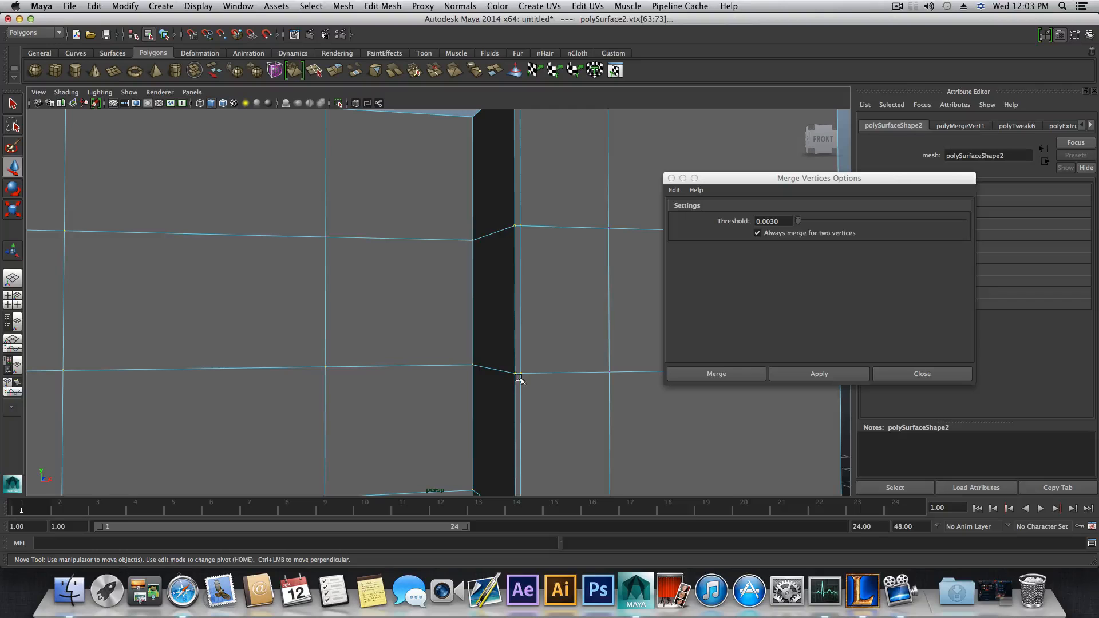
{"action": "left_click_drag", "start_coordinate": [539, 355], "coordinate": [477, 510], "text": "alt"}
{"action": "middle_click_drag", "start_coordinate": [477, 510], "coordinate": [476, 518], "text": "alt"}
{"action": "middle_click_drag", "start_coordinate": [453, 274], "coordinate": [456, 368], "text": "alt"}
{"action": "mouse_move", "coordinate": [435, 319]}
{"action": "middle_mouse_down", "text": "alt"}
{"action": "mouse_move", "coordinate": [461, 395]}
{"action": "mouse_move", "coordinate": [569, 292]}
{"action": "middle_mouse_up", "text": "alt"}
{"action": "mouse_move", "coordinate": [418, 341]}
{"action": "middle_mouse_down", "text": "alt"}
{"action": "mouse_move", "coordinate": [450, 338]}
{"action": "mouse_move", "coordinate": [270, 421]}
{"action": "mouse_move", "coordinate": [358, 395]}
{"action": "mouse_move", "coordinate": [233, 424]}
{"action": "mouse_move", "coordinate": [395, 373]}
{"action": "mouse_move", "coordinate": [544, 356]}
{"action": "middle_mouse_up", "text": "alt"}
{"action": "middle_click_drag", "start_coordinate": [225, 417], "coordinate": [303, 455], "text": "alt"}
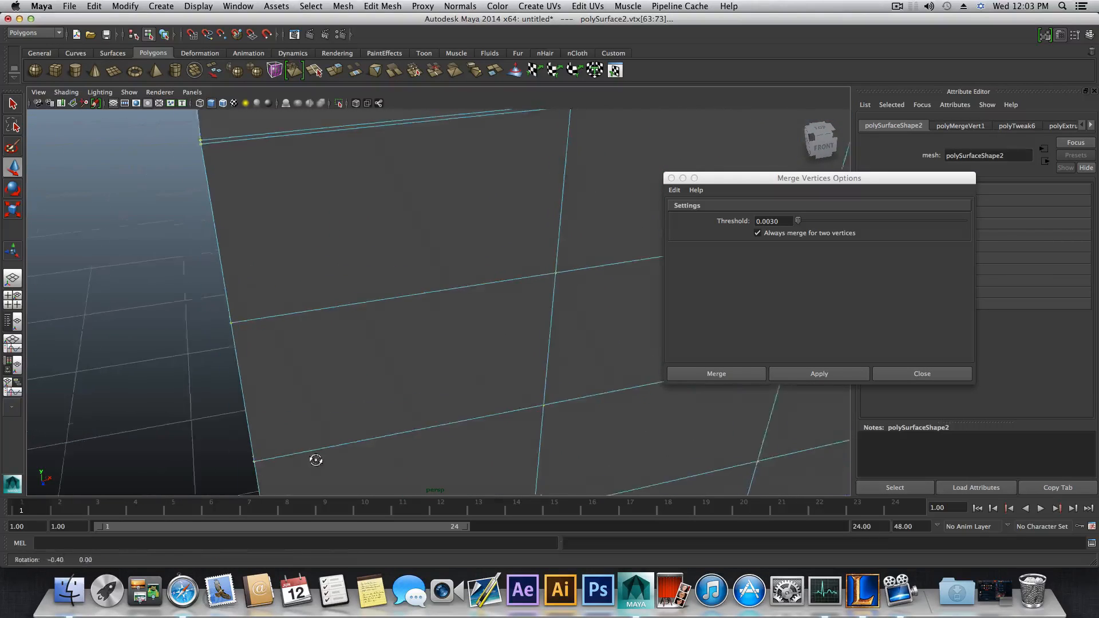
{"action": "left_click_drag", "start_coordinate": [315, 459], "coordinate": [380, 444], "text": "alt"}
{"action": "middle_click_drag", "start_coordinate": [261, 432], "coordinate": [308, 349], "text": "alt"}
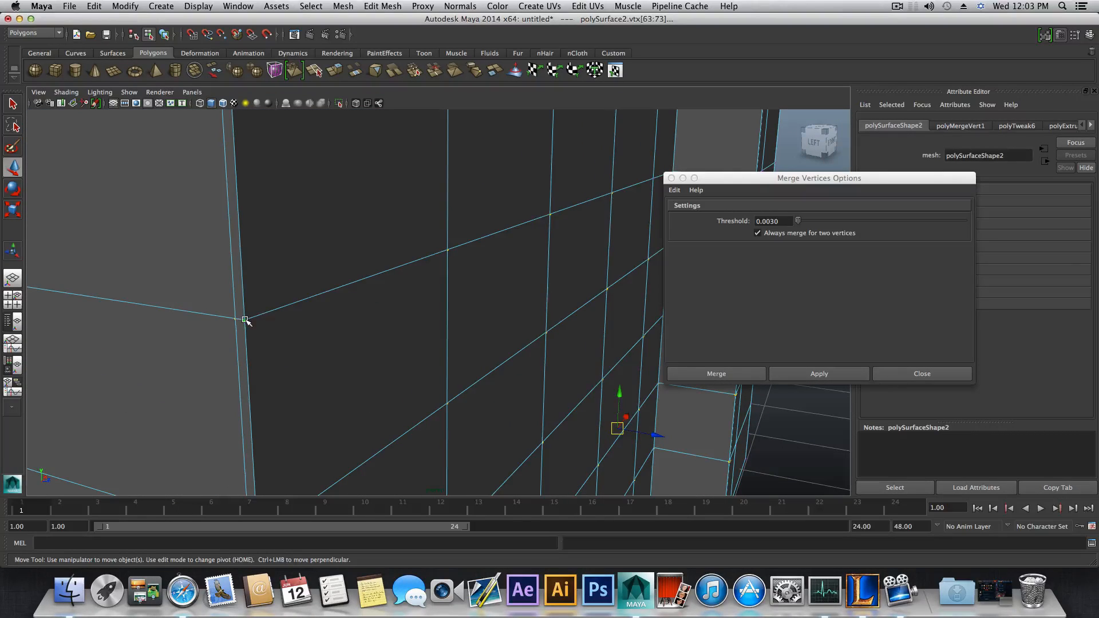
- Test the merge by pulling individual vertices on the front wall's outer vertical edge along X, undoing each move
{"action": "left_click", "coordinate": [245, 320]}
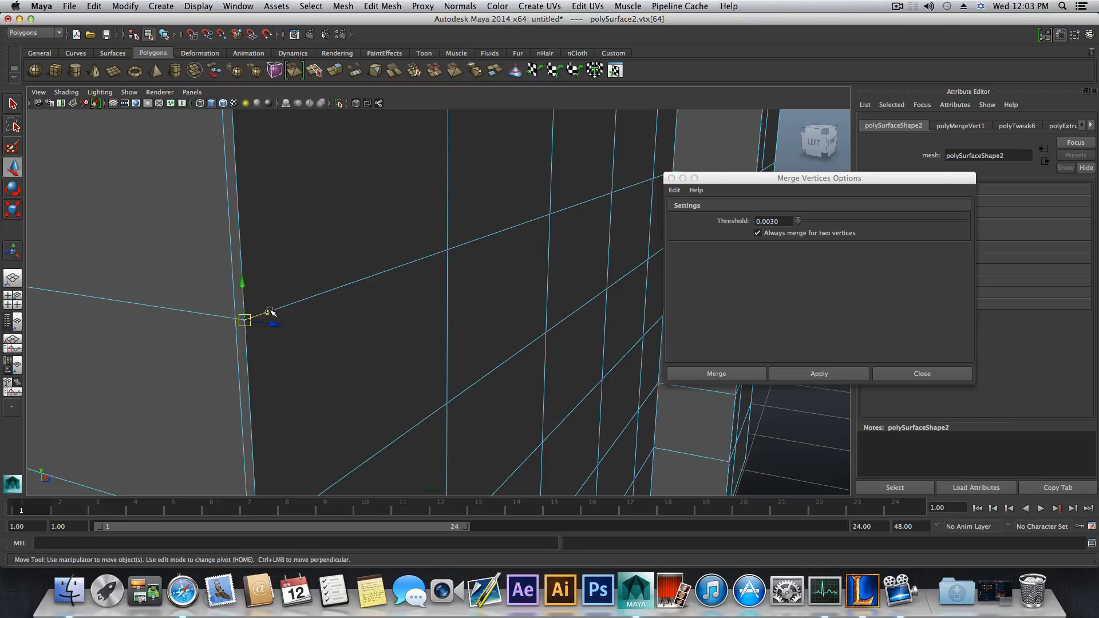
{"action": "left_click_drag", "start_coordinate": [270, 311], "coordinate": [301, 300]}
{"action": "key", "text": "super+z"}
{"action": "scroll", "coordinate": [350, 434], "scroll_direction": "down", "scroll_amount": 5}
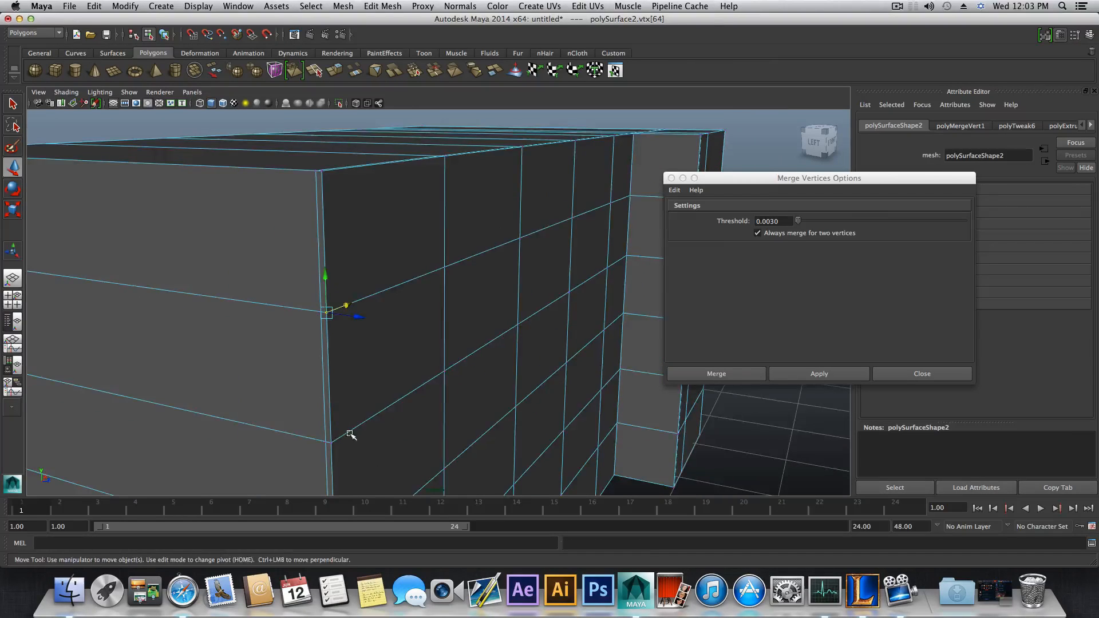
{"action": "middle_click_drag", "start_coordinate": [350, 433], "coordinate": [318, 379], "text": "alt"}
{"action": "left_click", "coordinate": [310, 375]}
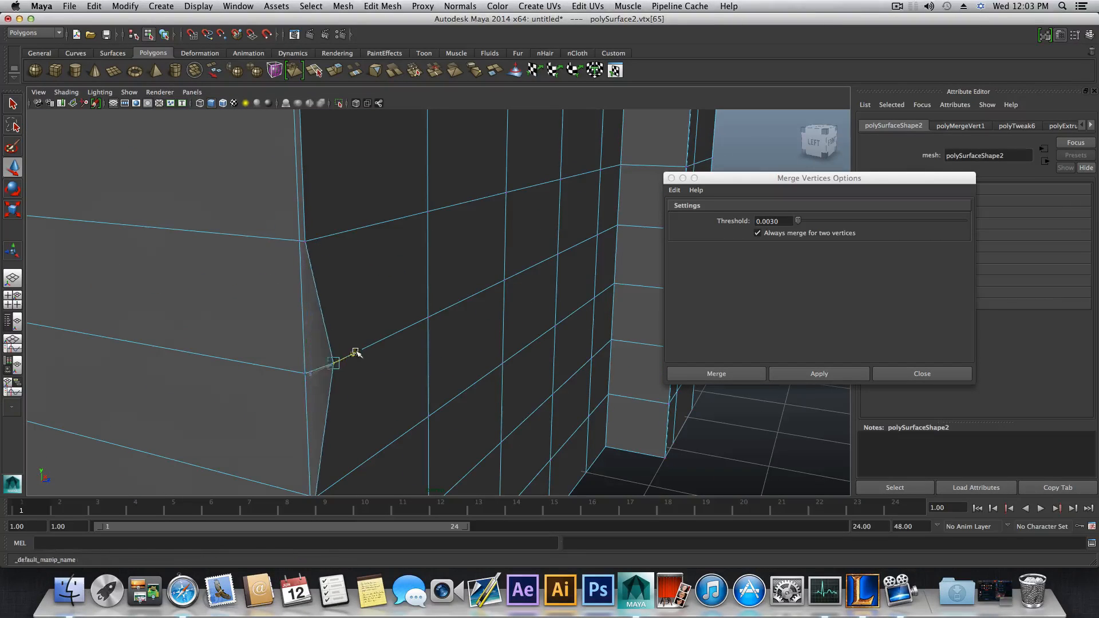
{"action": "left_click_drag", "start_coordinate": [330, 367], "coordinate": [355, 354]}
{"action": "key", "text": "super+z"}
{"action": "middle_click_drag", "start_coordinate": [355, 416], "coordinate": [337, 375], "text": "alt"}
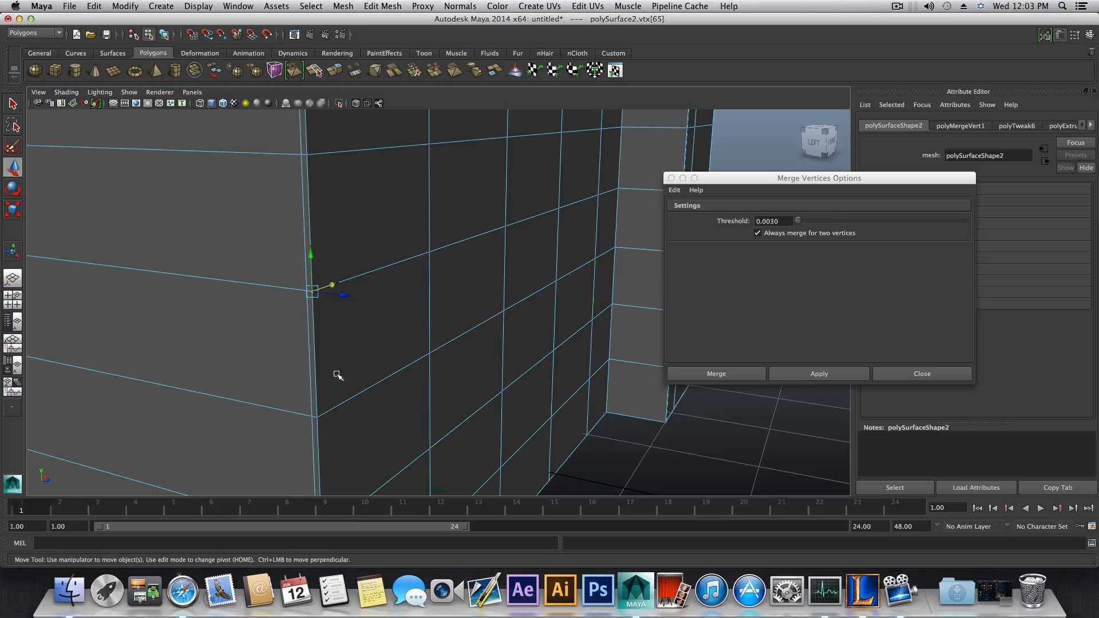
{"action": "left_click", "coordinate": [316, 418]}
{"action": "middle_click_drag", "start_coordinate": [332, 399], "coordinate": [333, 338], "text": "alt"}
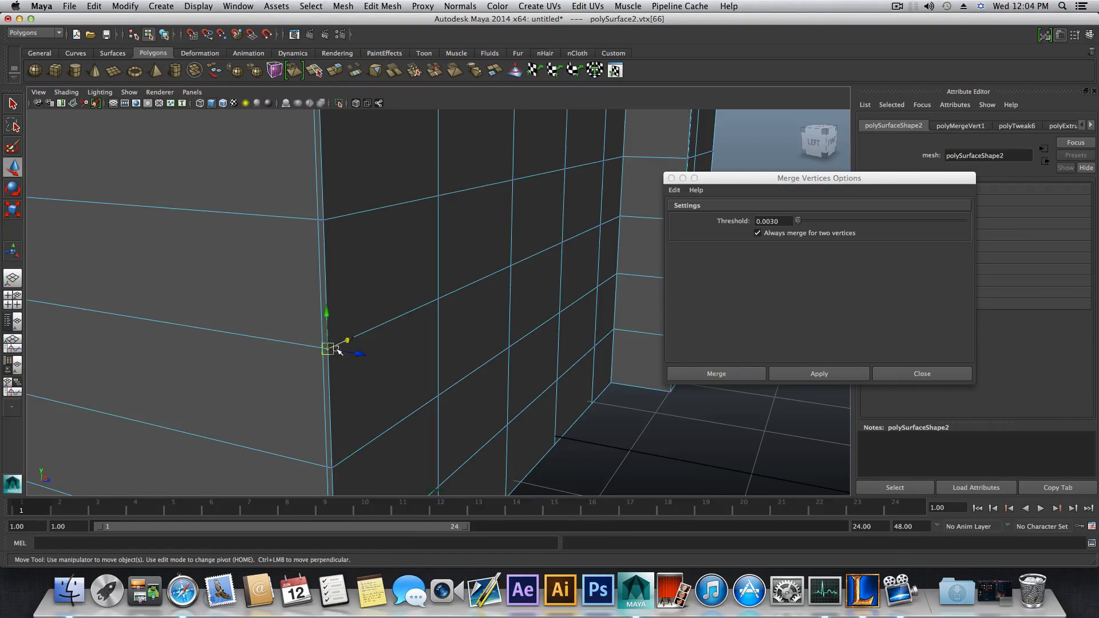
- Pull a vertex higher on the same outer edge along X again to check that the neighbouring faces are joined
{"action": "left_click", "coordinate": [325, 222]}
{"action": "left_click_drag", "start_coordinate": [346, 215], "coordinate": [355, 219]}
{"action": "key", "text": "z"}
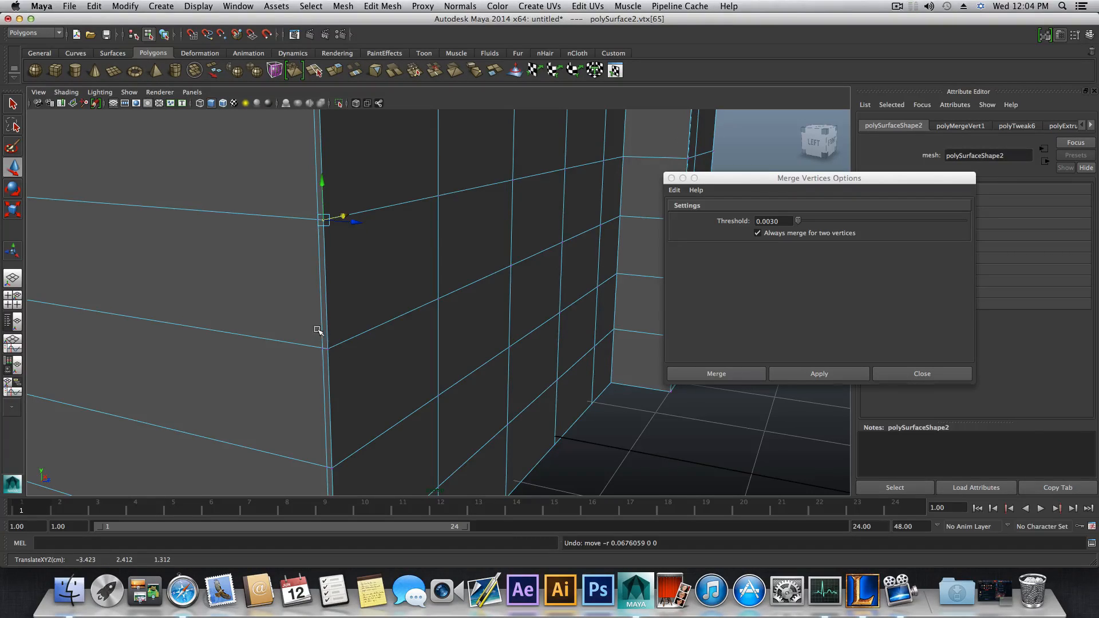
{"action": "mouse_move", "coordinate": [346, 216]}
{"action": "left_mouse_down"}
{"action": "mouse_move", "coordinate": [361, 216]}
{"action": "mouse_move", "coordinate": [355, 228]}
{"action": "left_mouse_up"}
{"action": "middle_click_drag", "start_coordinate": [355, 228], "coordinate": [369, 282], "text": "alt"}
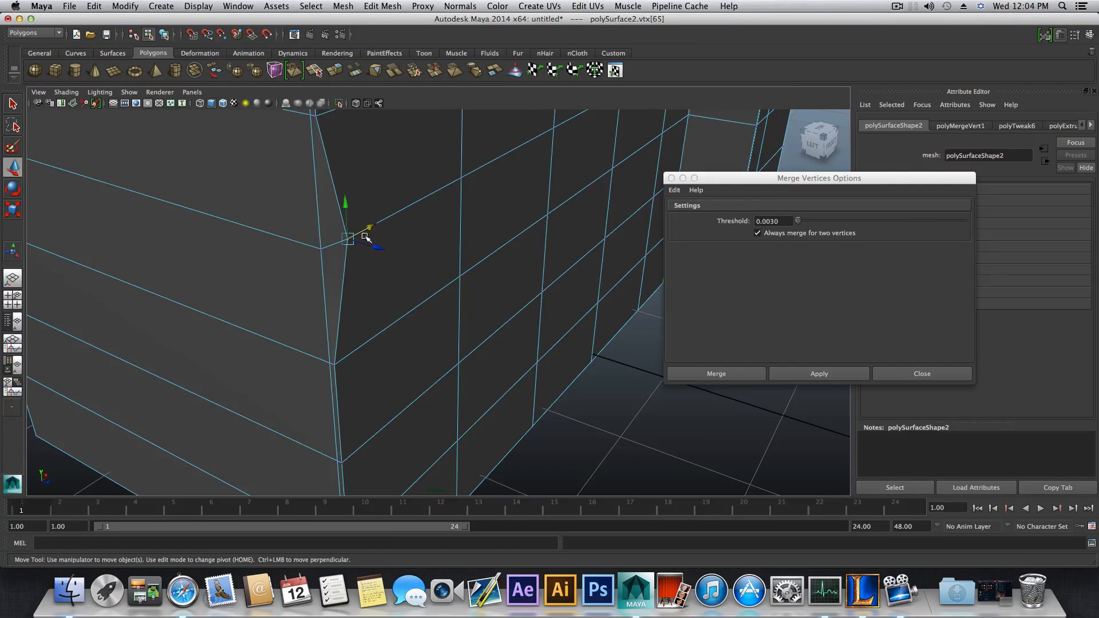
{"action": "left_click_drag", "start_coordinate": [383, 420], "coordinate": [380, 363], "text": "alt"}
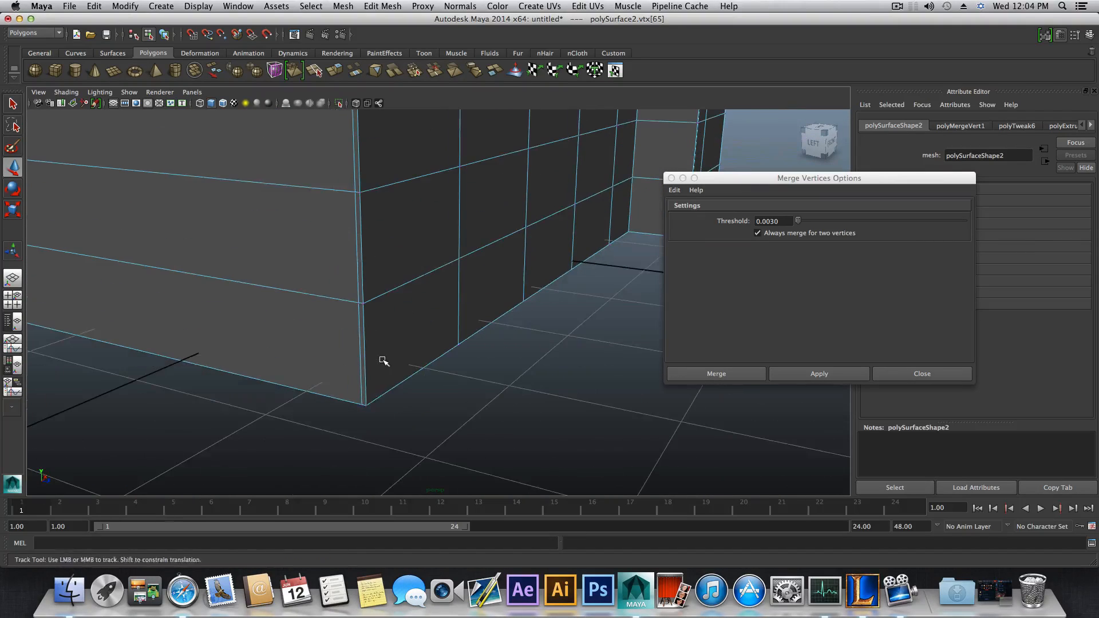
- Close the merge options and return the box to object mode
{"action": "left_click", "coordinate": [919, 373]}
{"action": "left_click_drag", "start_coordinate": [621, 366], "coordinate": [285, 354], "text": "alt"}
{"action": "key", "text": "F8"}
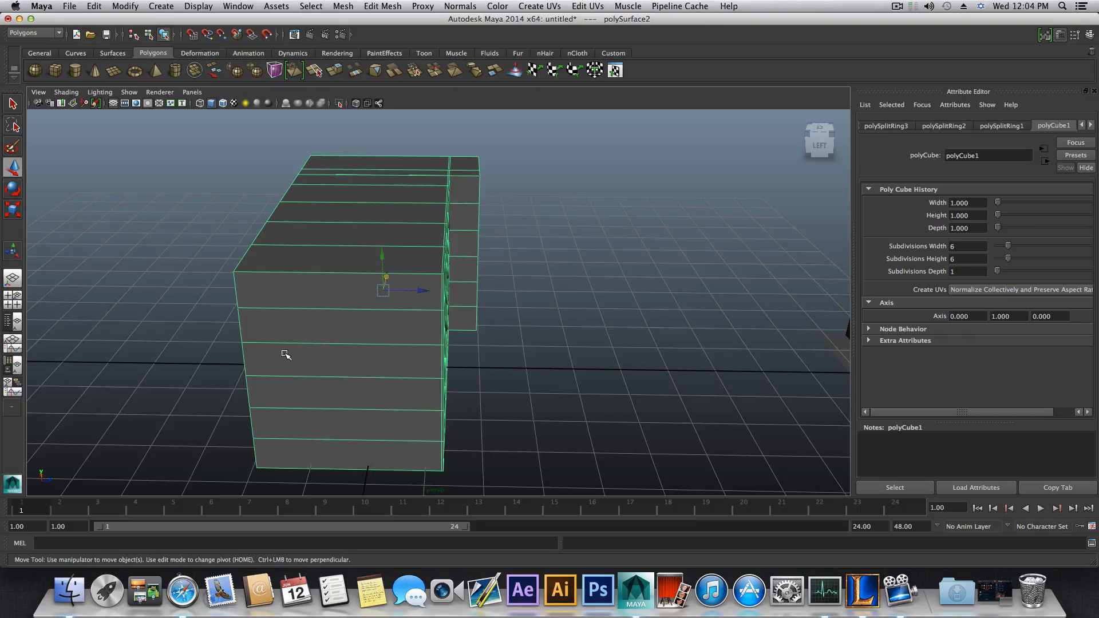
- Insert an edge loop on the box's end wall, close to its rear vertical edge
{"action": "right_click_drag", "start_coordinate": [314, 340], "coordinate": [267, 350], "text": "shift"}
{"action": "left_click_drag", "start_coordinate": [334, 348], "coordinate": [299, 369], "text": "alt"}
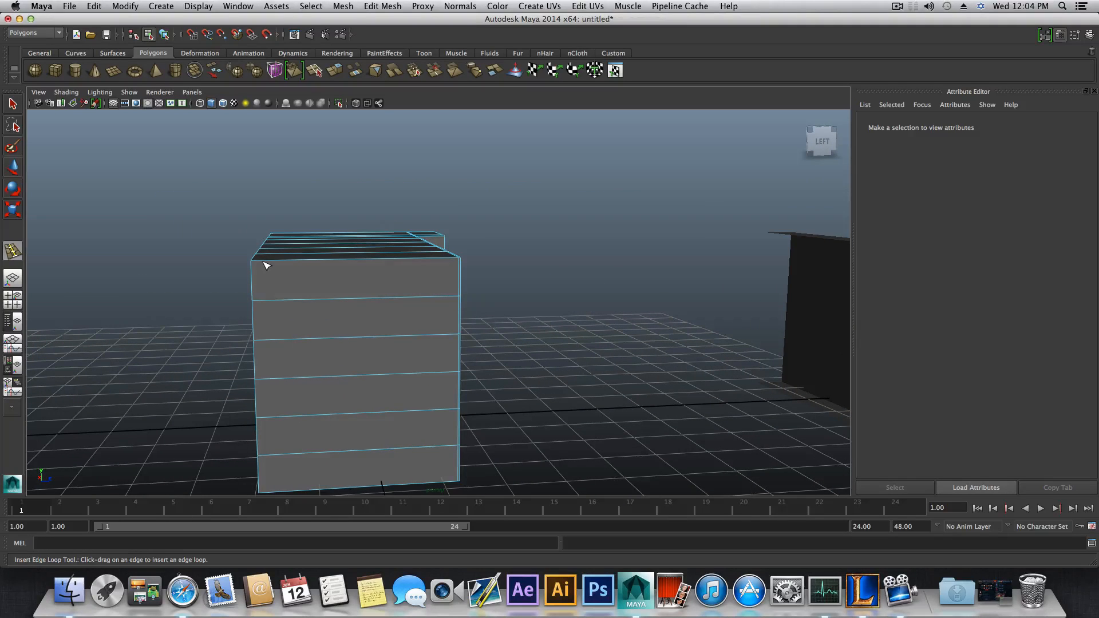
{"action": "left_click_drag", "start_coordinate": [266, 265], "coordinate": [341, 405]}
{"action": "right_click_drag", "start_coordinate": [341, 405], "coordinate": [426, 369], "text": "alt"}
{"action": "left_click_drag", "start_coordinate": [426, 369], "coordinate": [482, 335], "text": "alt"}
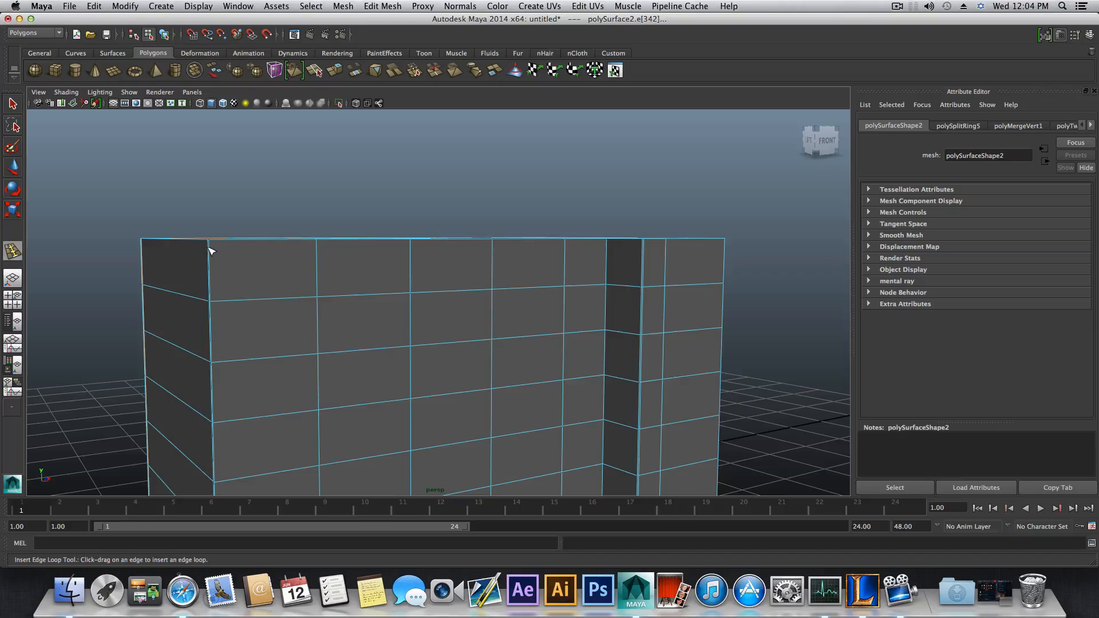
- Insert horizontal edge loops around the box, one close to its top edge and one close to its bottom edge
{"action": "left_click_drag", "start_coordinate": [209, 251], "coordinate": [208, 245]}
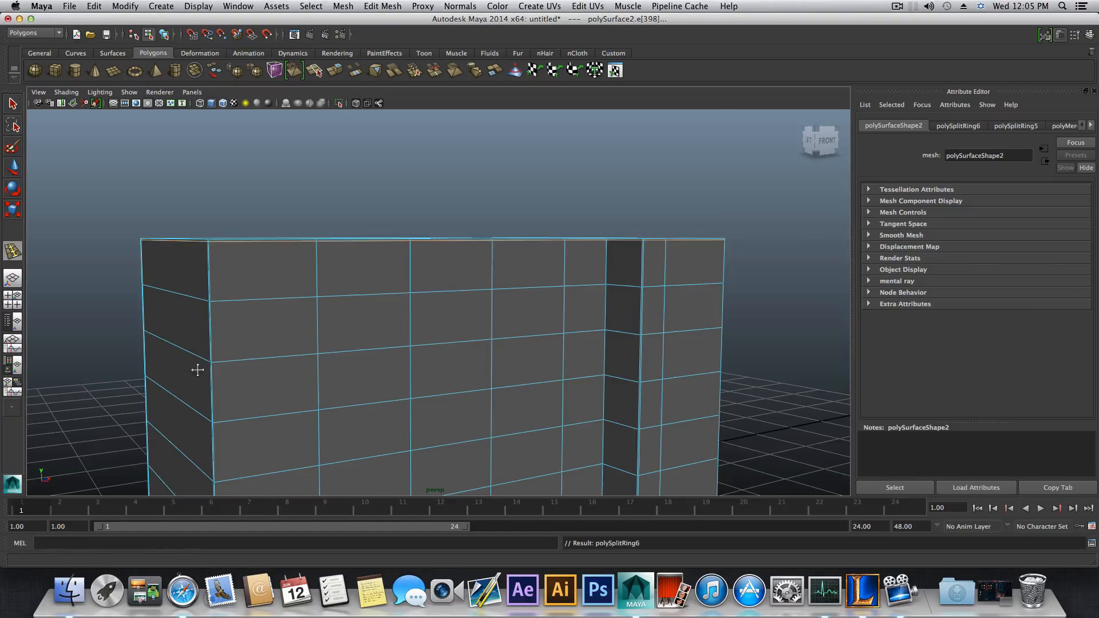
{"action": "middle_click_drag", "start_coordinate": [196, 368], "coordinate": [203, 332], "text": "alt"}
{"action": "left_click_drag", "start_coordinate": [222, 309], "coordinate": [221, 314]}
{"action": "left_click_drag", "start_coordinate": [373, 277], "coordinate": [465, 321], "text": "alt"}
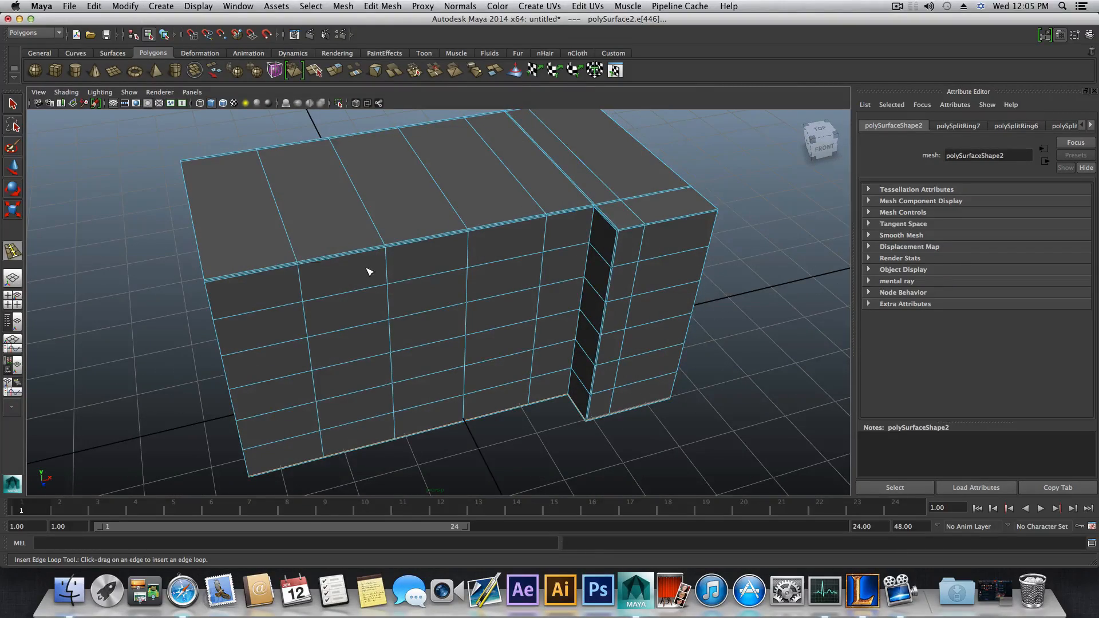
- Select all the large faces of the recessed front wall, from its top row down to its bottom row
{"action": "right_click", "coordinate": [368, 272]}
{"action": "left_click", "coordinate": [12, 105]}
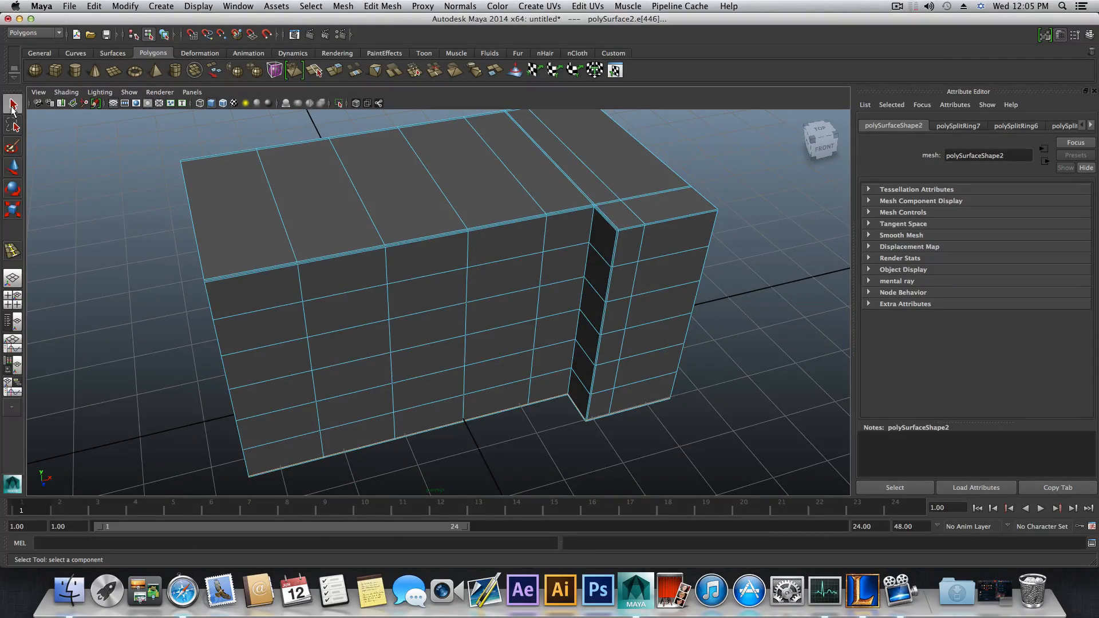
{"action": "left_click", "coordinate": [292, 286]}
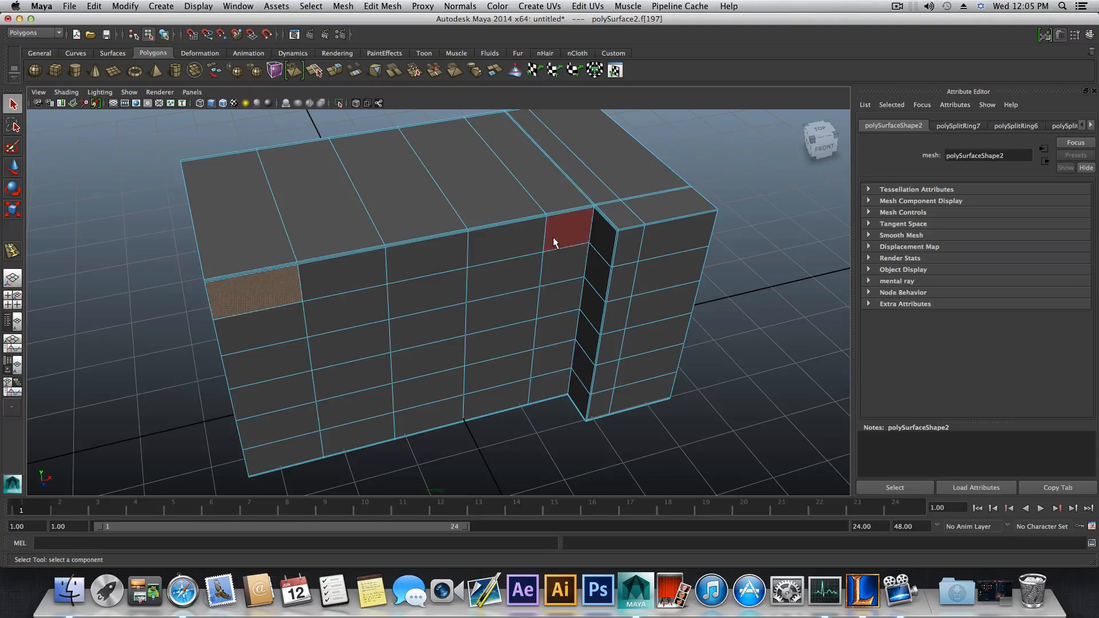
{"action": "double_click", "coordinate": [554, 244], "text": "shift"}
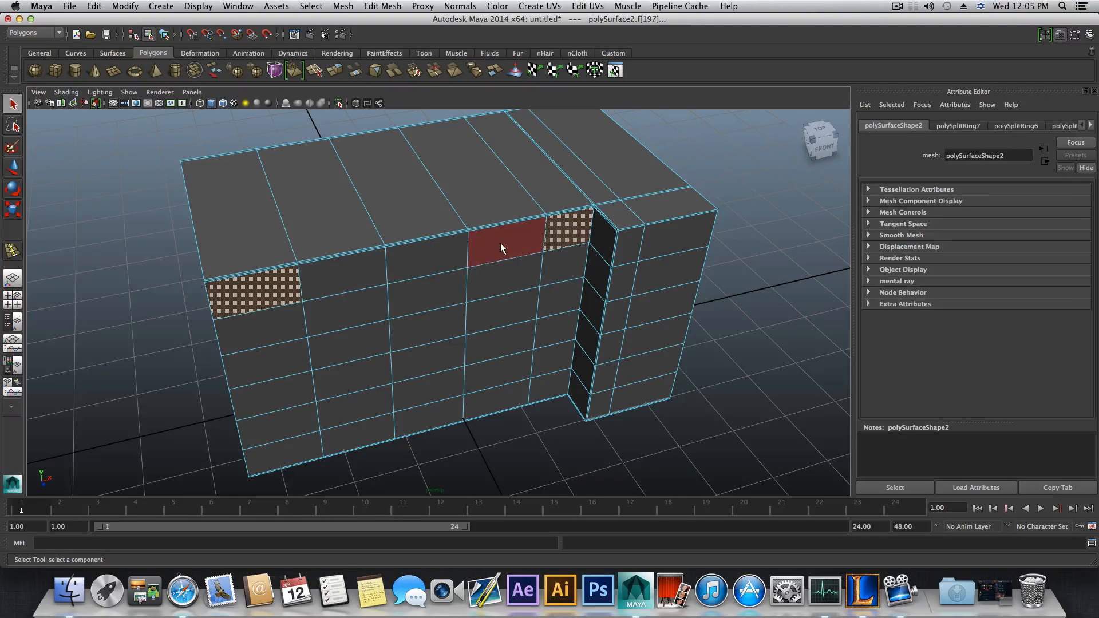
{"action": "left_click", "coordinate": [263, 340], "text": "shift"}
{"action": "left_click", "coordinate": [376, 306], "text": "shift"}
{"action": "left_click", "coordinate": [459, 294], "text": "shift"}
{"action": "left_click", "coordinate": [528, 276], "text": "shift"}
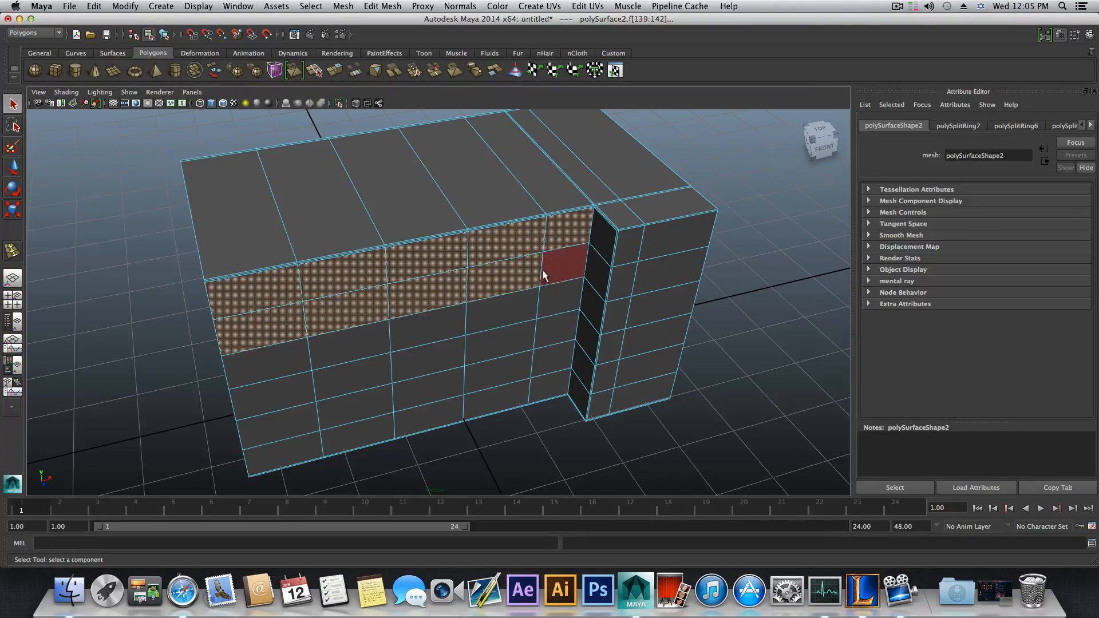
{"action": "left_click", "coordinate": [506, 319], "text": "shift"}
{"action": "left_click", "coordinate": [397, 333], "text": "shift"}
{"action": "left_click", "coordinate": [344, 347], "text": "shift"}
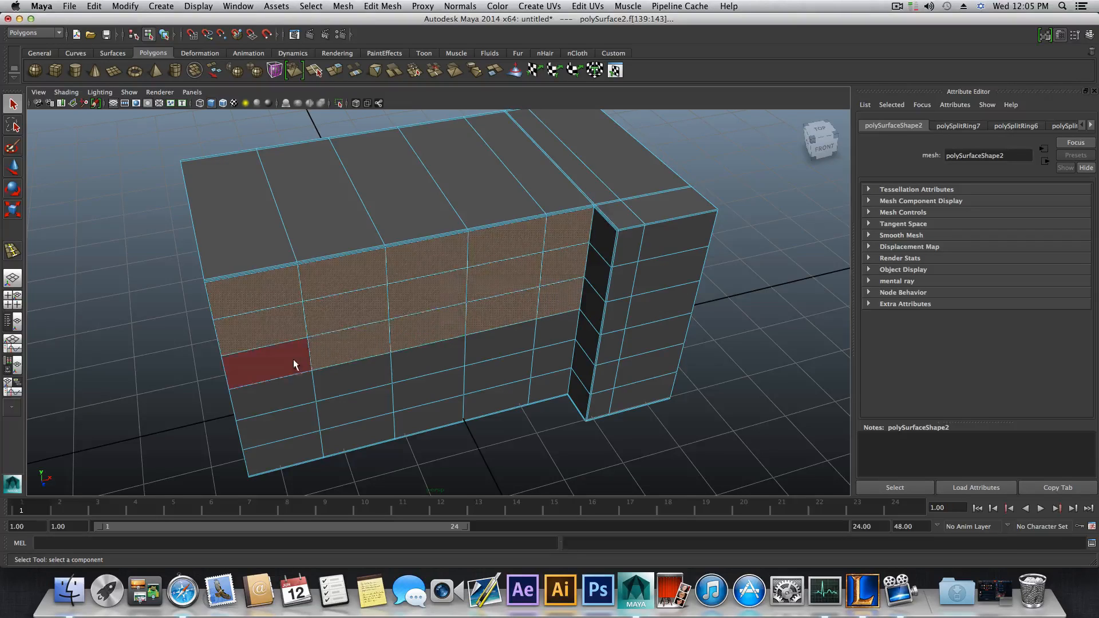
{"action": "left_click", "coordinate": [293, 359], "text": "shift"}
{"action": "left_click", "coordinate": [277, 407], "text": "shift"}
{"action": "left_click", "coordinate": [359, 382], "text": "shift"}
{"action": "left_click", "coordinate": [423, 368], "text": "shift"}
{"action": "left_click", "coordinate": [494, 347], "text": "shift"}
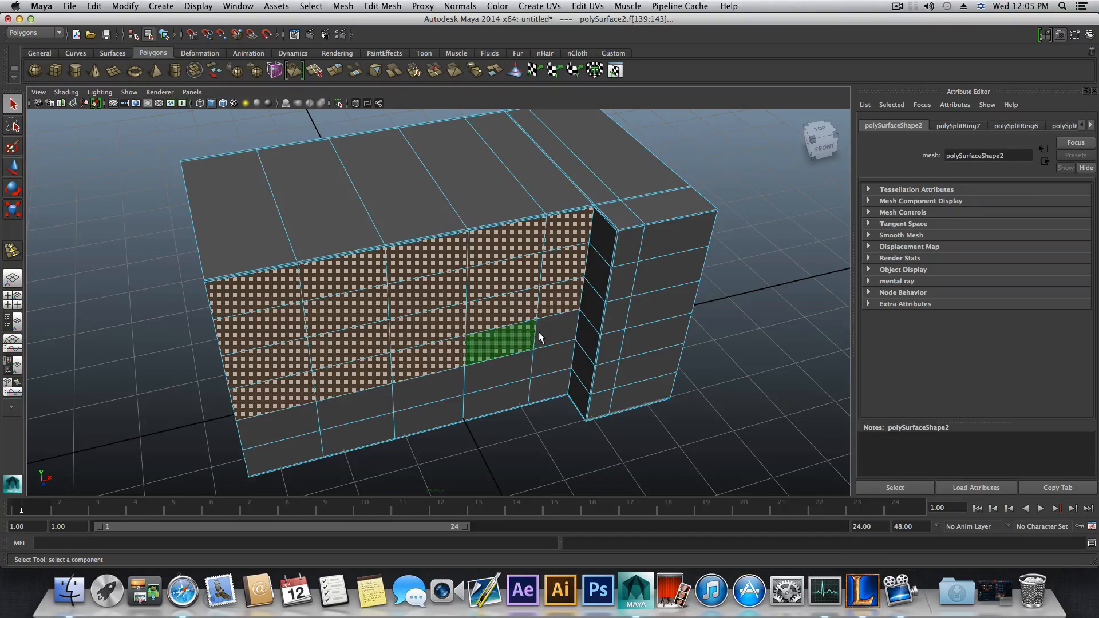
{"action": "left_click", "coordinate": [540, 333], "text": "shift"}
{"action": "left_click", "coordinate": [538, 366], "text": "shift"}
{"action": "left_click", "coordinate": [500, 376], "text": "shift"}
{"action": "left_click", "coordinate": [432, 398], "text": "shift"}
{"action": "left_click", "coordinate": [343, 406], "text": "shift"}
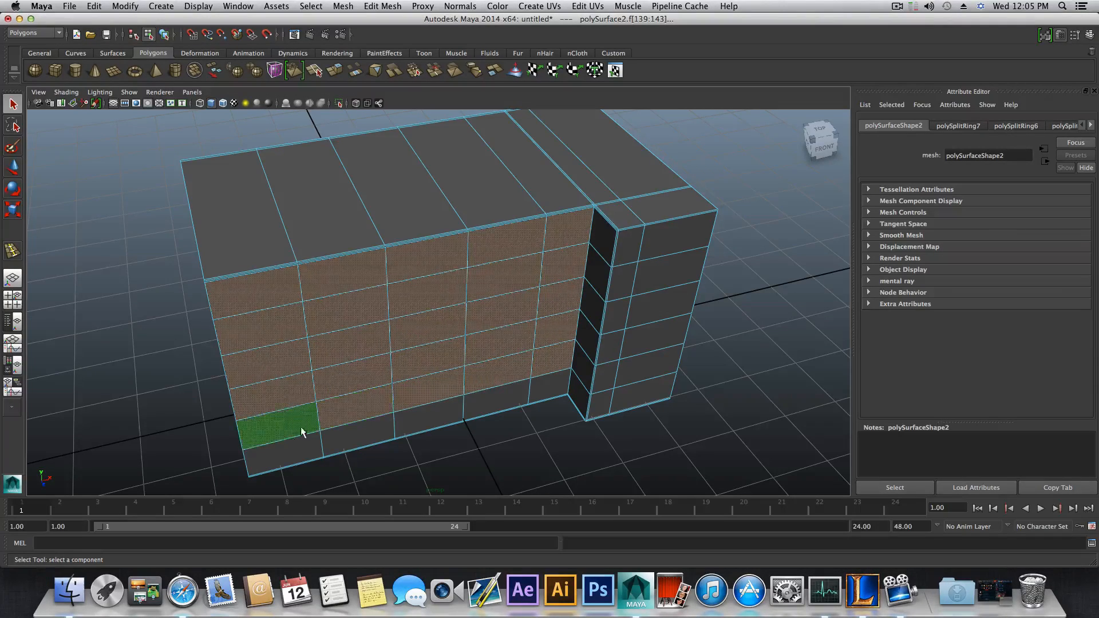
{"action": "left_click", "coordinate": [294, 422], "text": "shift"}
{"action": "left_click", "coordinate": [350, 433], "text": "shift"}
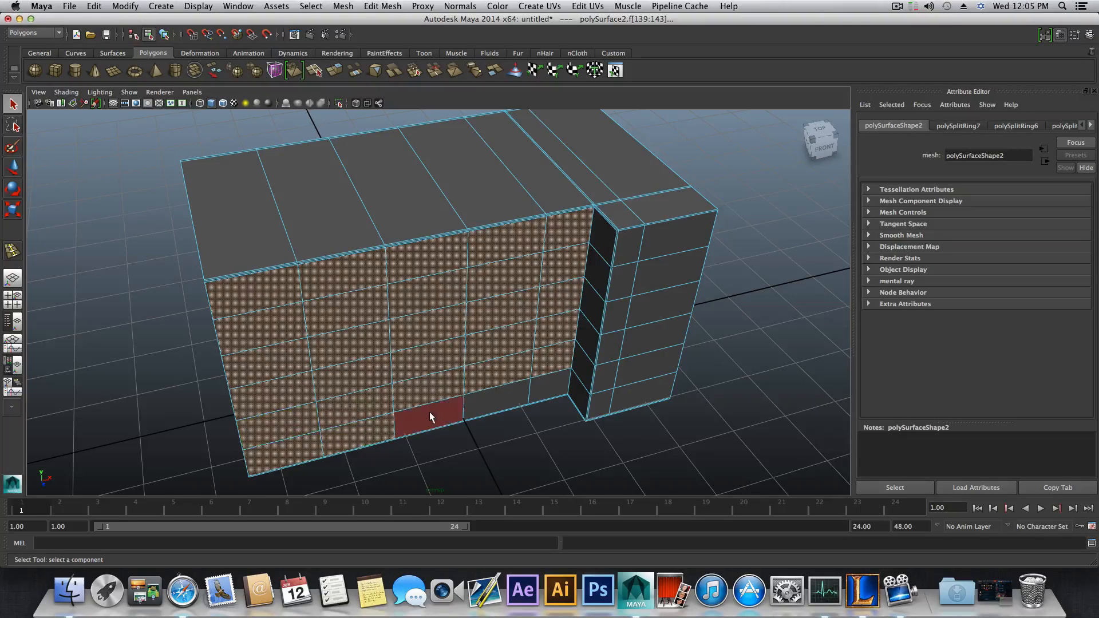
{"action": "left_click", "coordinate": [431, 411], "text": "shift"}
{"action": "left_click", "coordinate": [493, 398], "text": "shift"}
{"action": "left_click", "coordinate": [541, 385], "text": "shift"}
{"action": "left_click_drag", "start_coordinate": [510, 404], "coordinate": [434, 434], "text": "alt"}
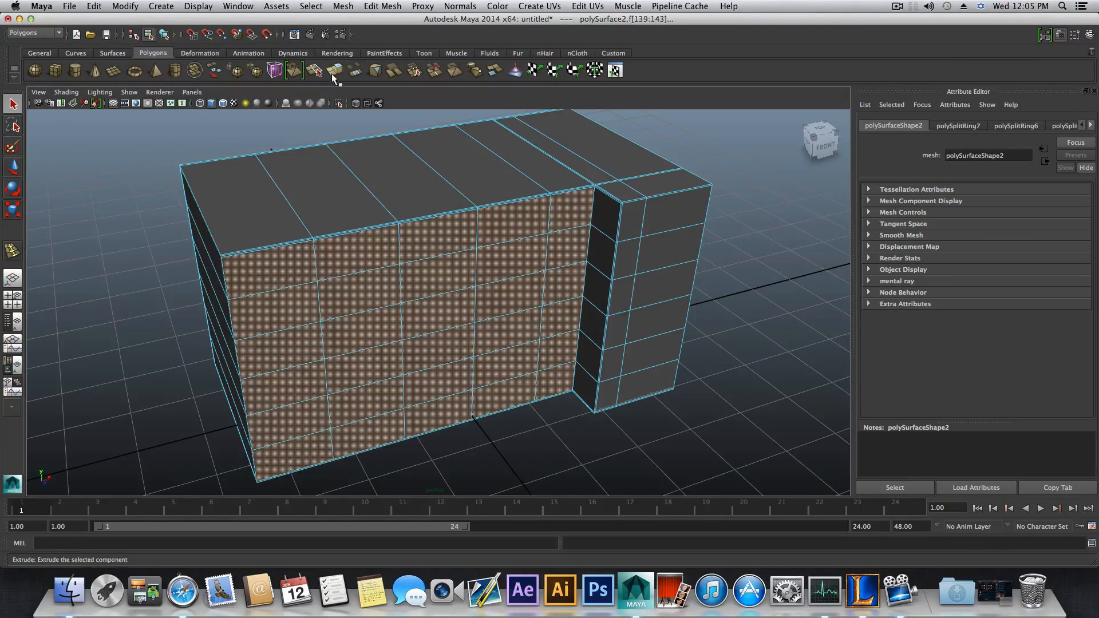
- Try to inset the selected wall faces by extruding them and scaling them to about 0.583, with X at about 0.575
{"action": "left_click", "coordinate": [335, 71]}
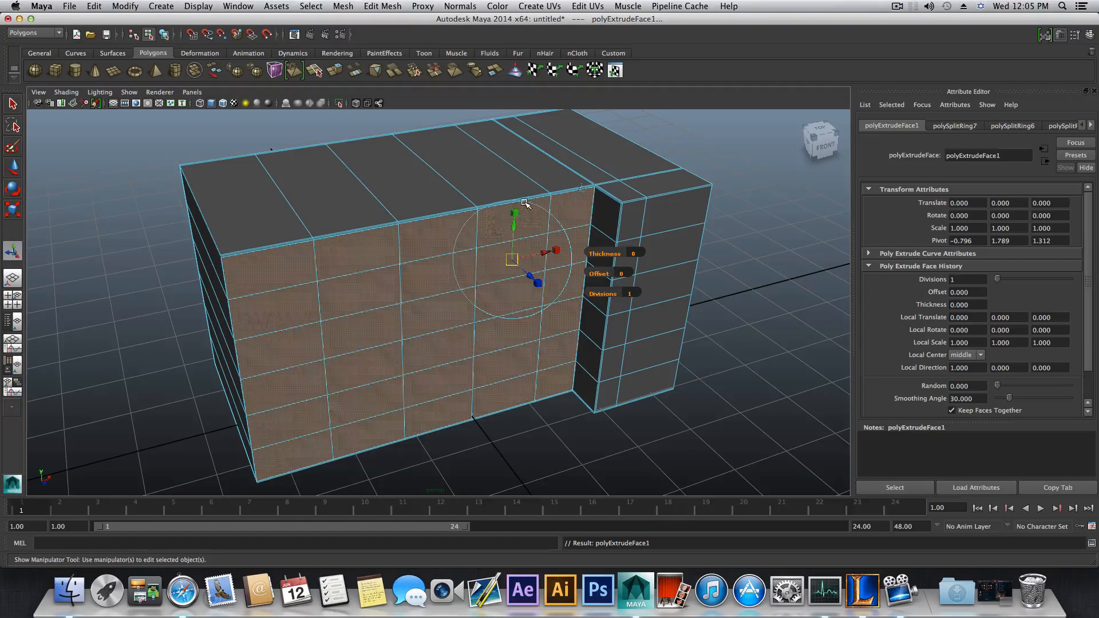
{"action": "middle_click_drag", "start_coordinate": [520, 241], "coordinate": [477, 252], "text": "alt"}
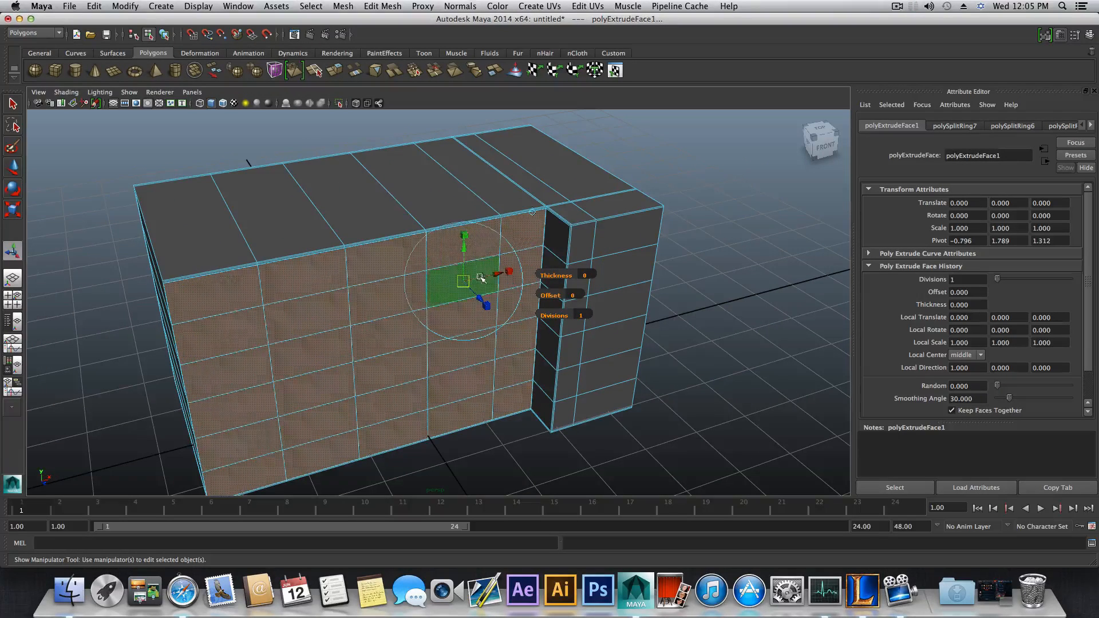
{"action": "left_click", "coordinate": [465, 235]}
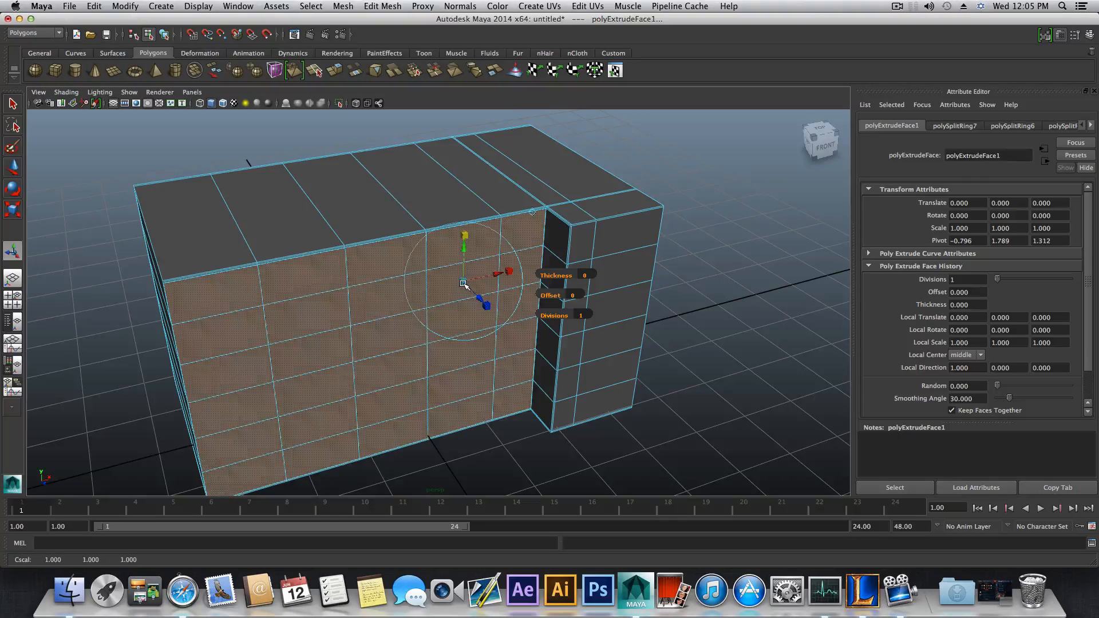
{"action": "left_click_drag", "start_coordinate": [464, 285], "coordinate": [420, 277]}
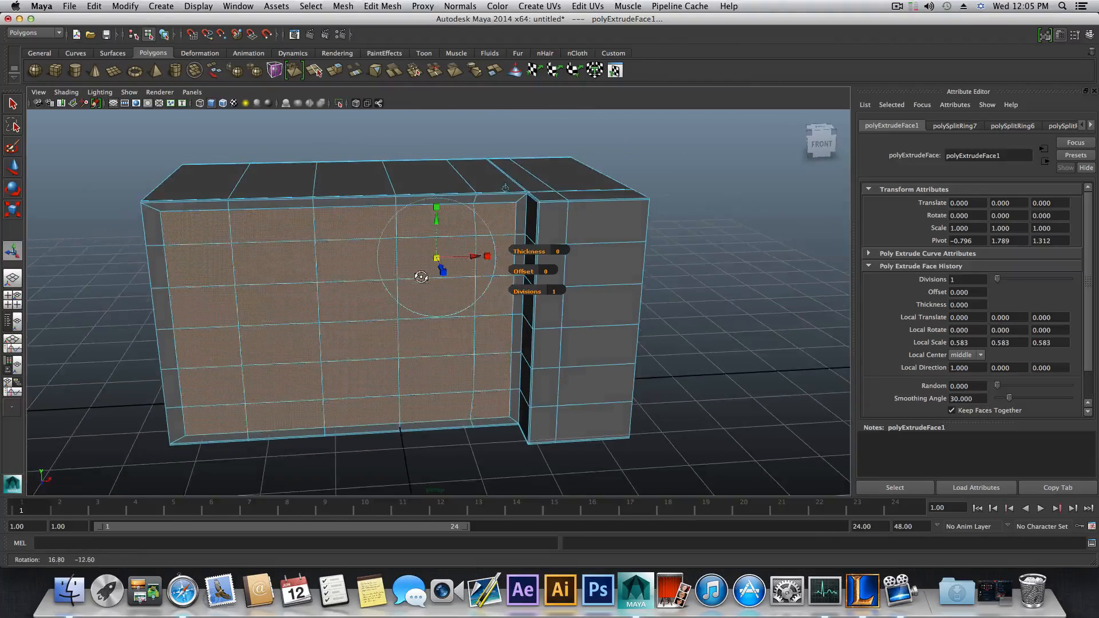
{"action": "left_click_drag", "start_coordinate": [485, 256], "coordinate": [445, 317]}
{"action": "middle_click_drag", "start_coordinate": [270, 324], "coordinate": [339, 321], "text": "alt"}
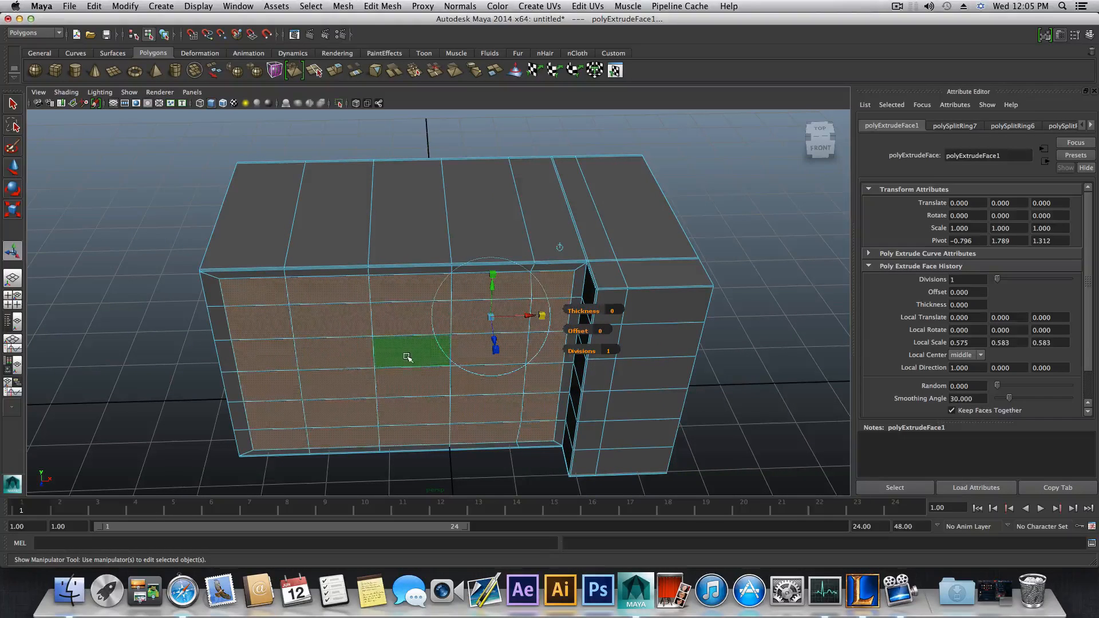
- Undo the inset scaling and the extrusion, and return the box to object mode
{"action": "key", "text": "z"}
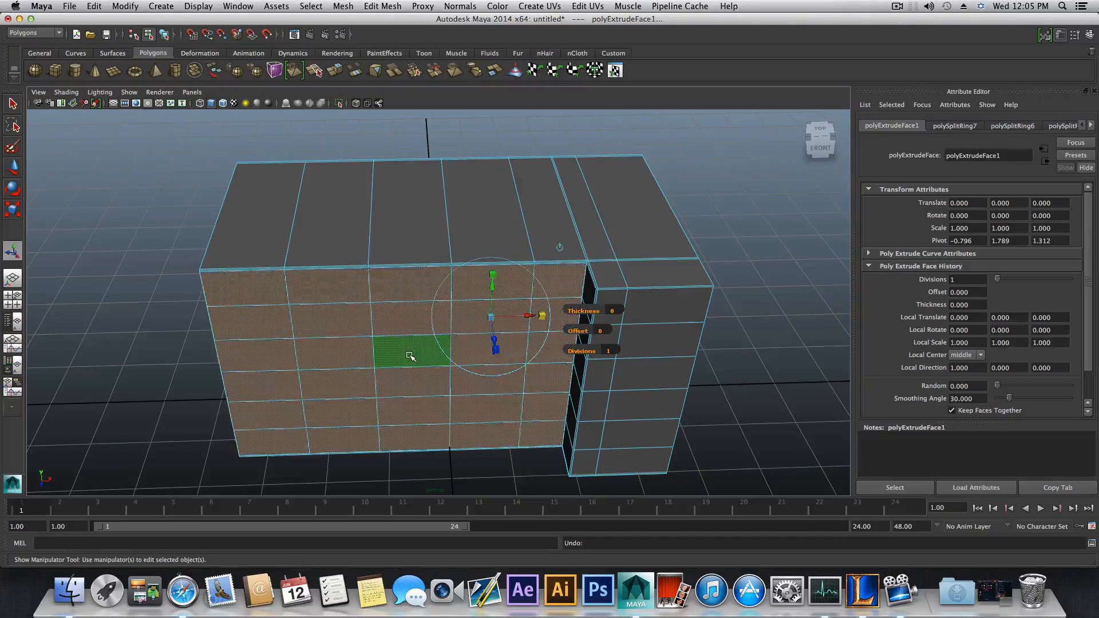
{"action": "key", "text": "z"}
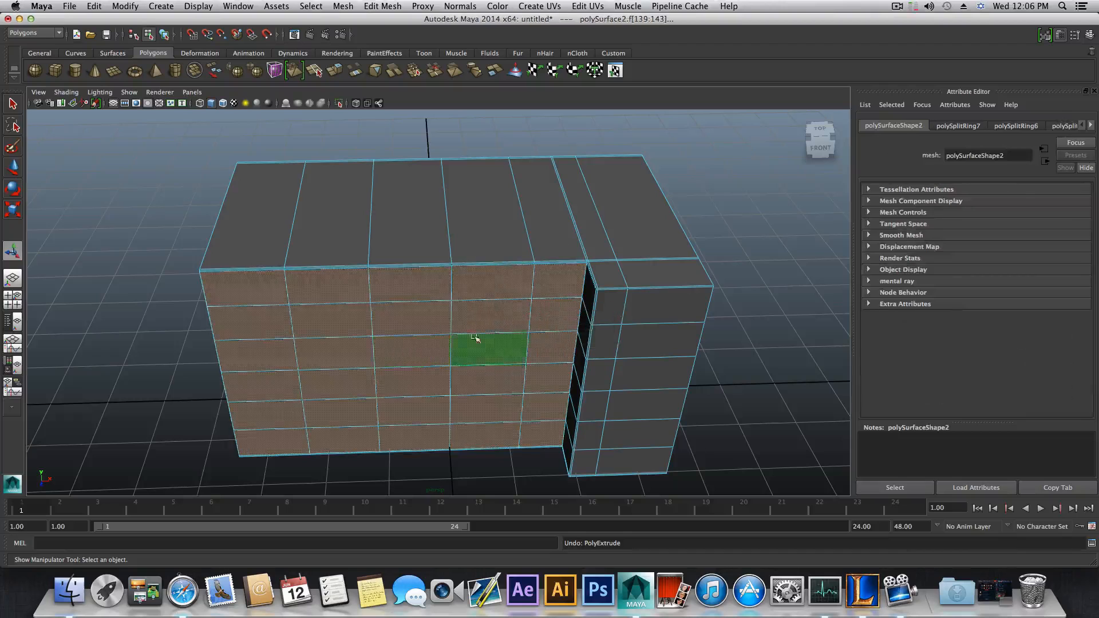
{"action": "key", "text": "F8"}
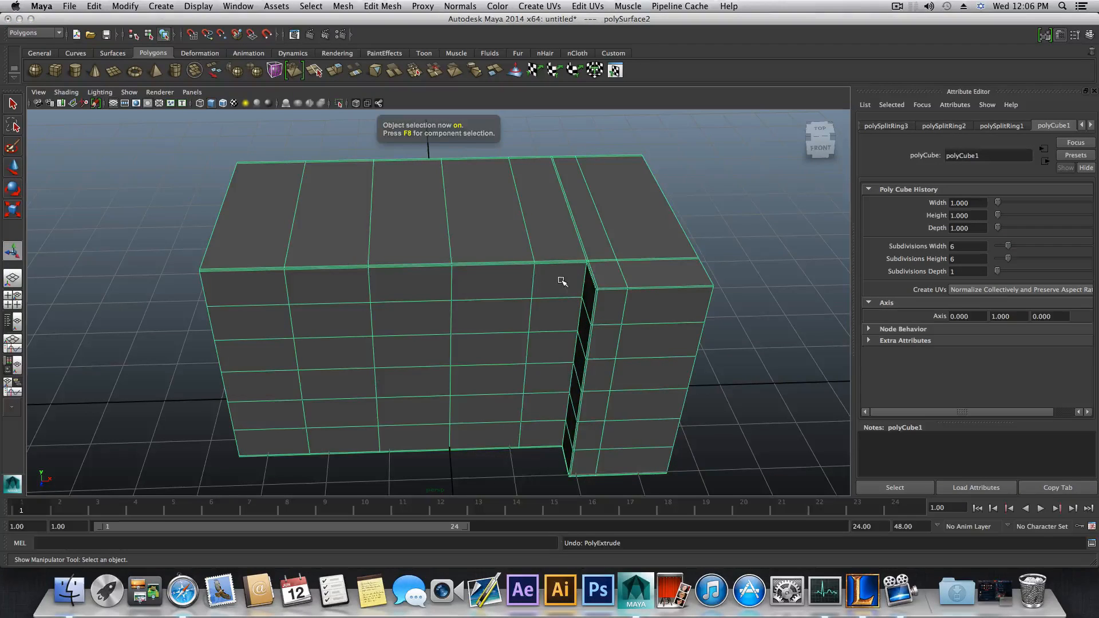
- Insert an edge loop across the top just behind the recessed wall's front edge and another beside that wall's outer vertical edge
{"action": "right_click_drag", "start_coordinate": [562, 280], "coordinate": [516, 296], "text": "shift"}
{"action": "middle_click_drag", "start_coordinate": [574, 297], "coordinate": [449, 321], "text": "alt"}
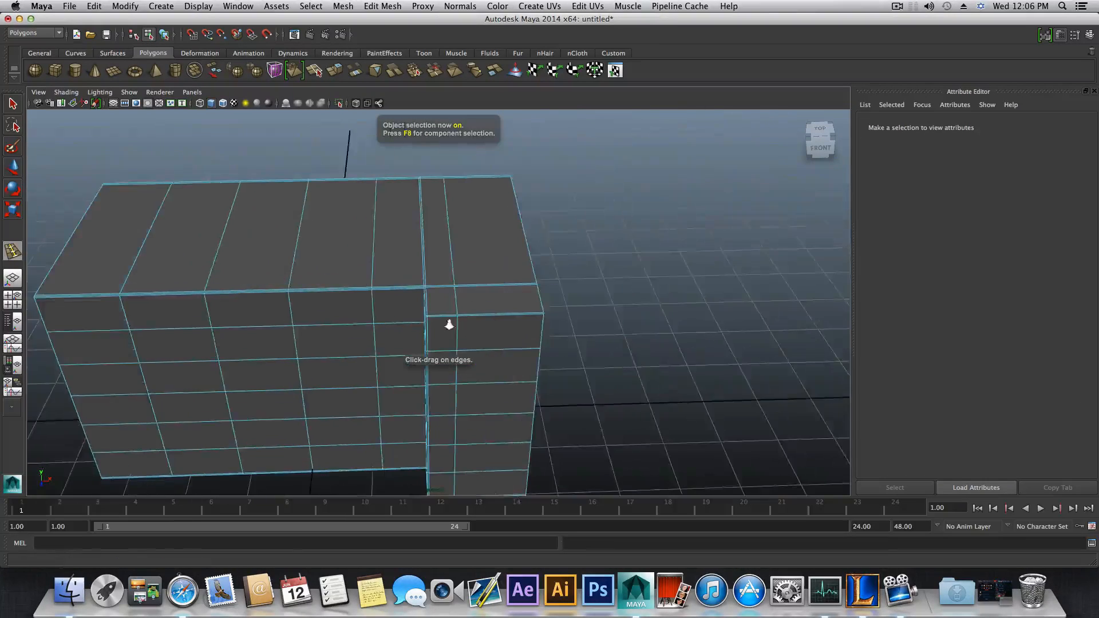
{"action": "right_click_drag", "start_coordinate": [449, 321], "coordinate": [488, 339], "text": "alt"}
{"action": "middle_click_drag", "start_coordinate": [488, 339], "coordinate": [526, 344], "text": "alt"}
{"action": "left_click_drag", "start_coordinate": [448, 281], "coordinate": [458, 284]}
{"action": "middle_click_drag", "start_coordinate": [304, 327], "coordinate": [671, 287], "text": "alt"}
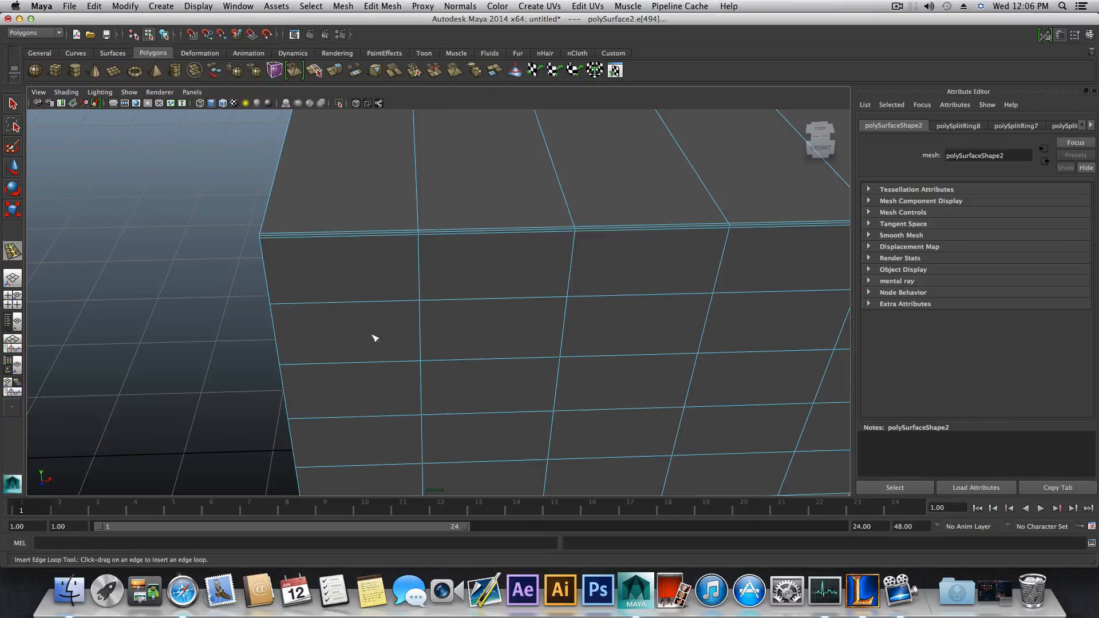
{"action": "left_click_drag", "start_coordinate": [288, 235], "coordinate": [265, 236]}
- Insert two edge loops on the protruding section's inner side, one close to its front edge and one close to the recessed wall
{"action": "left_click_drag", "start_coordinate": [515, 282], "coordinate": [407, 373], "text": "alt"}
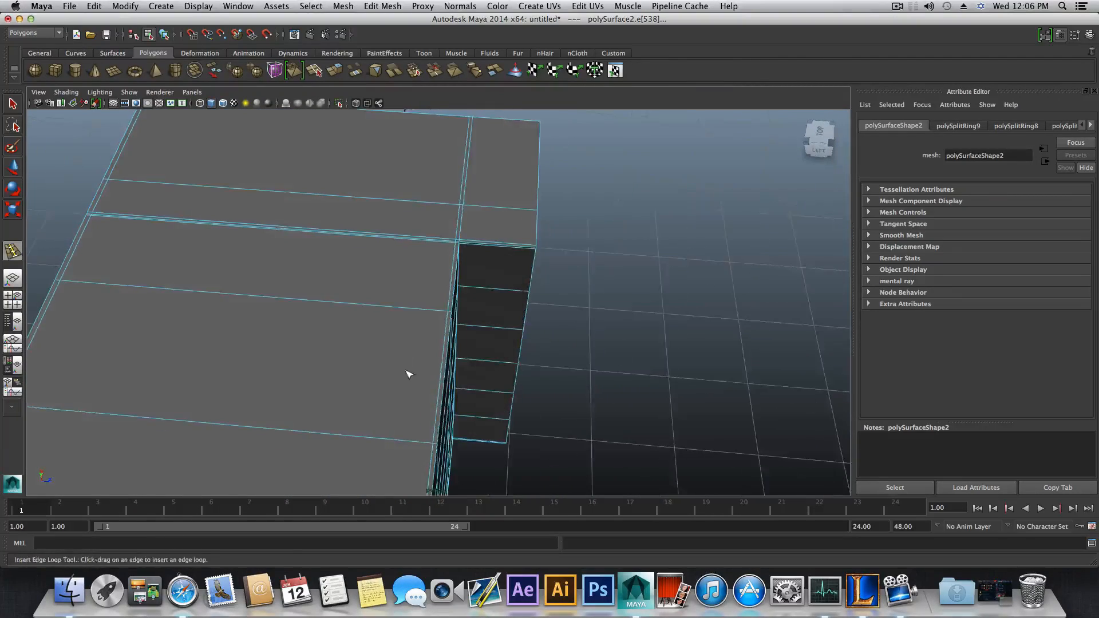
{"action": "middle_click_drag", "start_coordinate": [407, 372], "coordinate": [333, 384], "text": "alt"}
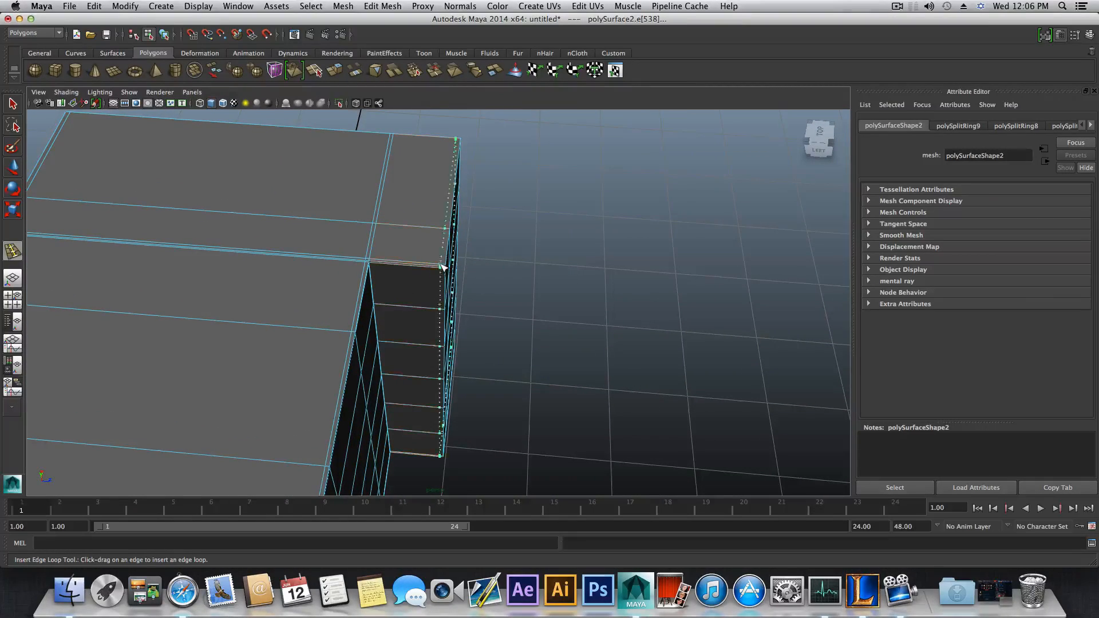
{"action": "left_click_drag", "start_coordinate": [443, 266], "coordinate": [444, 270]}
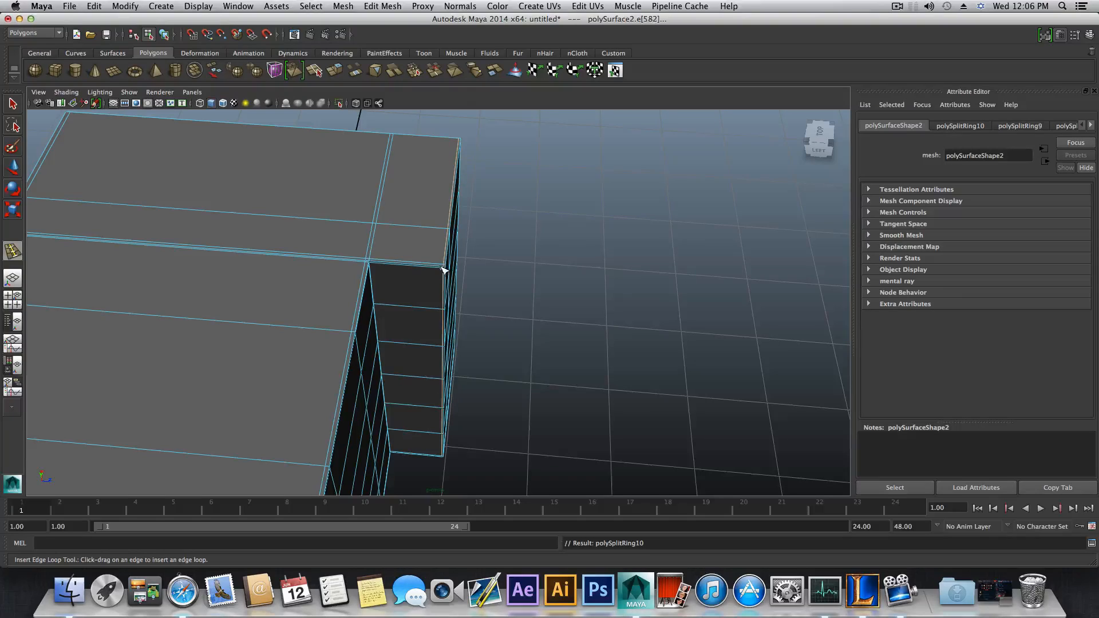
{"action": "left_click_drag", "start_coordinate": [378, 266], "coordinate": [374, 263]}
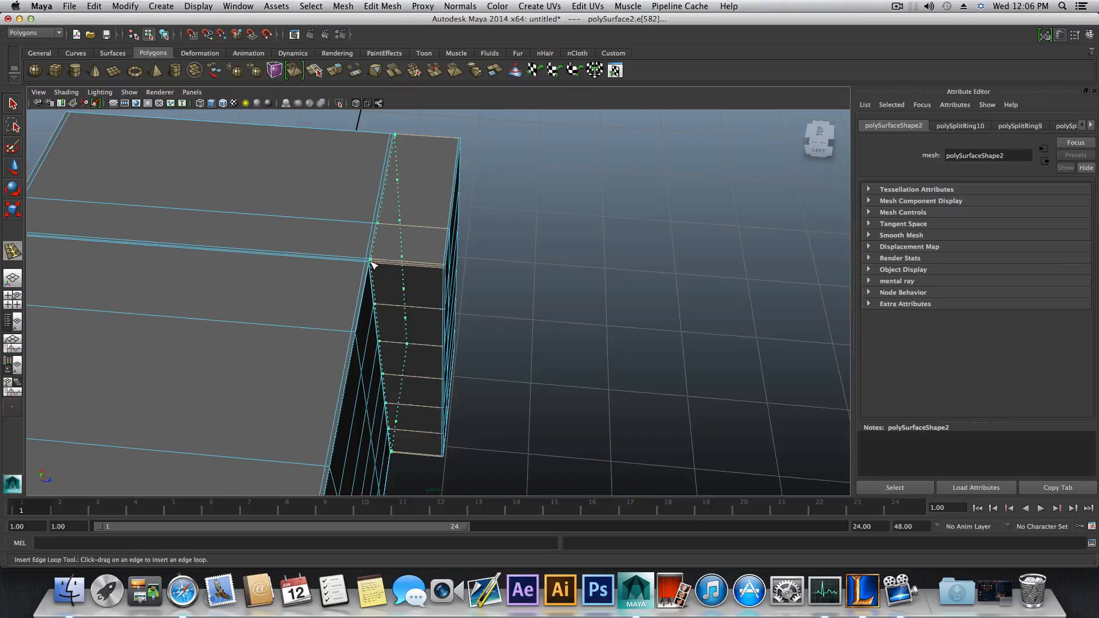
{"action": "left_click_drag", "start_coordinate": [372, 263], "coordinate": [560, 390]}
- Select every large face of the recessed front wall again, leaving out the narrow strips along its borders
{"action": "mouse_move", "coordinate": [511, 294]}
{"action": "right_mouse_down"}
{"action": "mouse_move", "coordinate": [503, 340]}
{"action": "mouse_move", "coordinate": [498, 310]}
{"action": "right_mouse_up"}
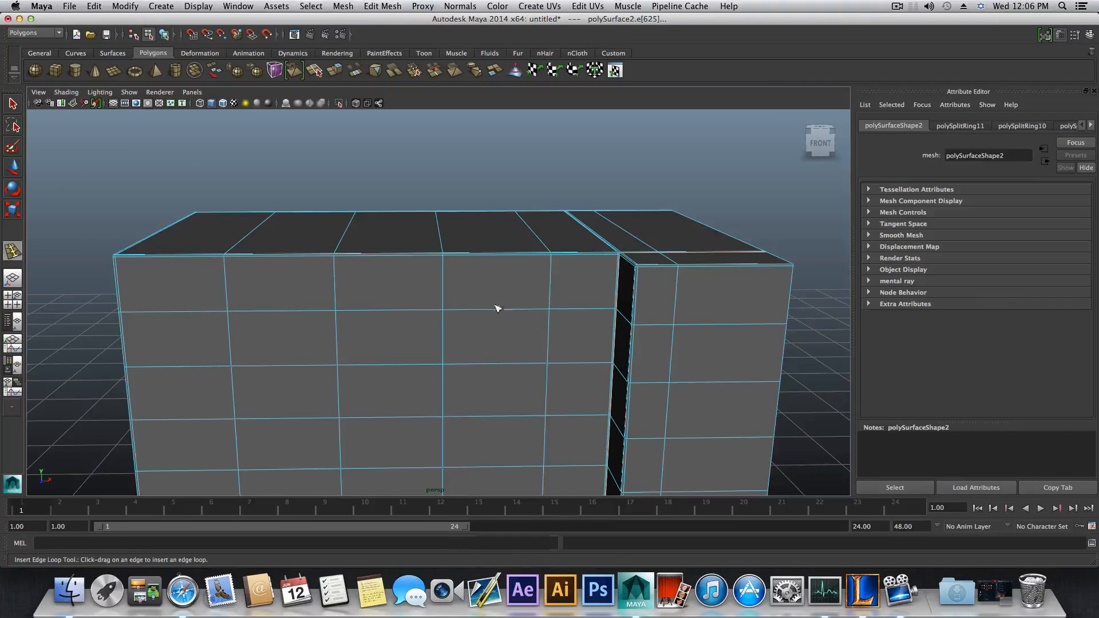
{"action": "left_click", "coordinate": [11, 102]}
{"action": "mouse_move", "coordinate": [569, 282]}
{"action": "left_mouse_down"}
{"action": "mouse_move", "coordinate": [219, 283]}
{"action": "mouse_move", "coordinate": [198, 309]}
{"action": "left_mouse_up"}
{"action": "left_click_drag", "start_coordinate": [296, 428], "coordinate": [357, 355], "text": "alt"}
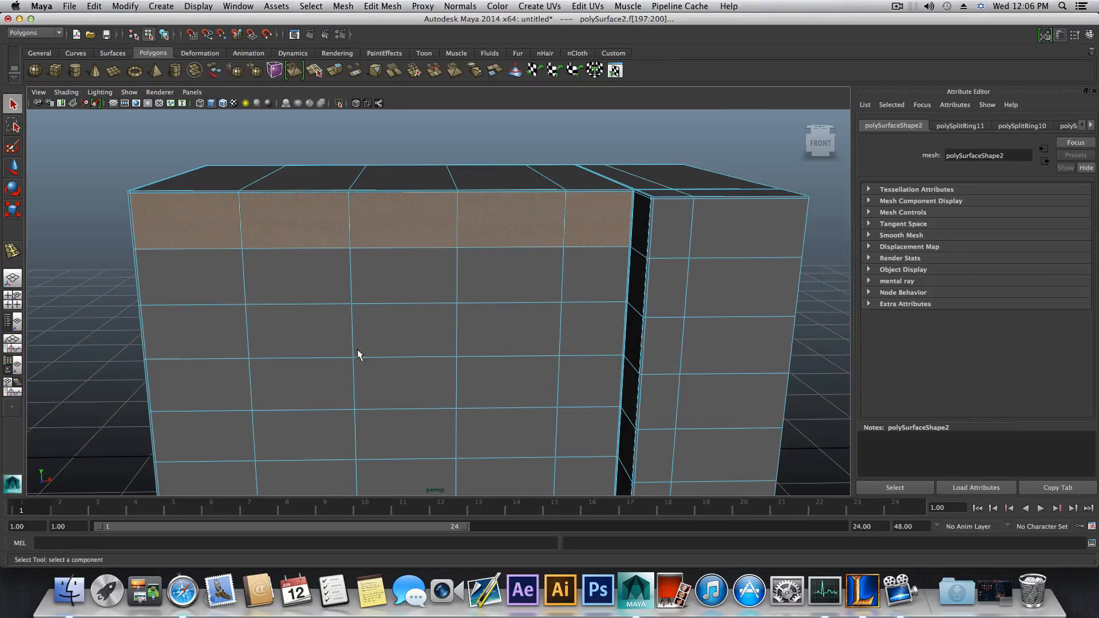
{"action": "mouse_move", "coordinate": [556, 293]}
{"action": "left_mouse_down", "text": "shift"}
{"action": "mouse_move", "coordinate": [493, 275]}
{"action": "mouse_move", "coordinate": [334, 287]}
{"action": "mouse_move", "coordinate": [233, 275]}
{"action": "mouse_move", "coordinate": [197, 289]}
{"action": "left_mouse_up", "text": "shift"}
{"action": "mouse_move", "coordinate": [192, 327]}
{"action": "left_mouse_down", "text": "shift"}
{"action": "mouse_move", "coordinate": [429, 354]}
{"action": "mouse_move", "coordinate": [569, 350]}
{"action": "mouse_move", "coordinate": [490, 349]}
{"action": "mouse_move", "coordinate": [527, 401]}
{"action": "mouse_move", "coordinate": [549, 389]}
{"action": "mouse_move", "coordinate": [242, 386]}
{"action": "left_mouse_up", "text": "shift"}
{"action": "left_click", "coordinate": [222, 470], "text": "shift"}
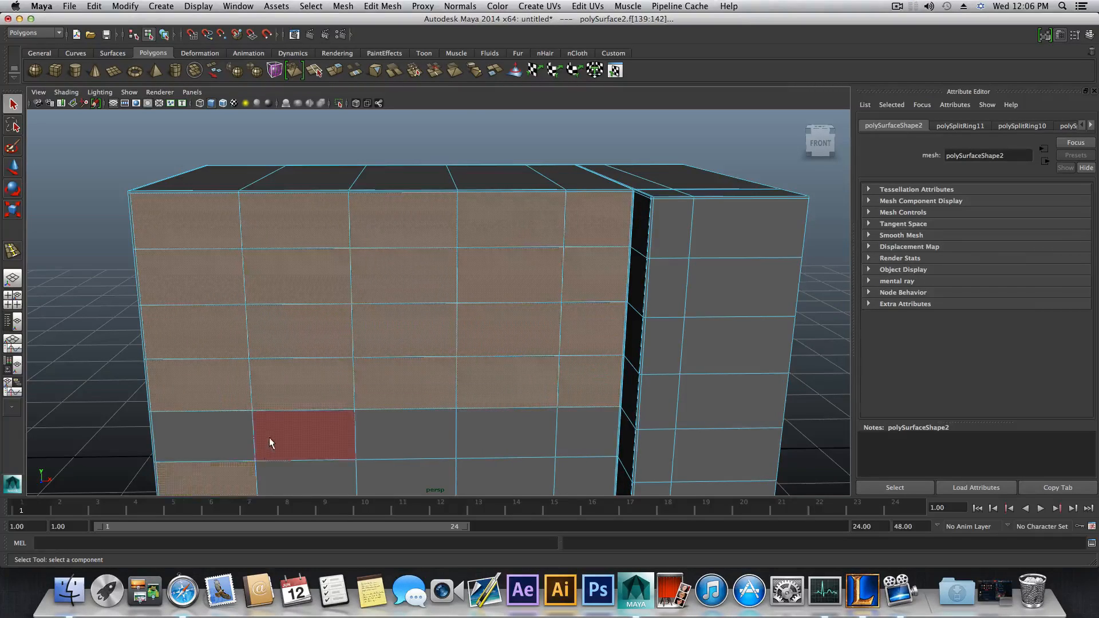
{"action": "left_click", "coordinate": [271, 444], "text": "shift"}
{"action": "left_click", "coordinate": [219, 441], "text": "shift"}
{"action": "left_click", "coordinate": [423, 434], "text": "shift"}
{"action": "left_click", "coordinate": [345, 467], "text": "shift"}
{"action": "left_click", "coordinate": [424, 483], "text": "shift"}
{"action": "left_click", "coordinate": [499, 439], "text": "shift"}
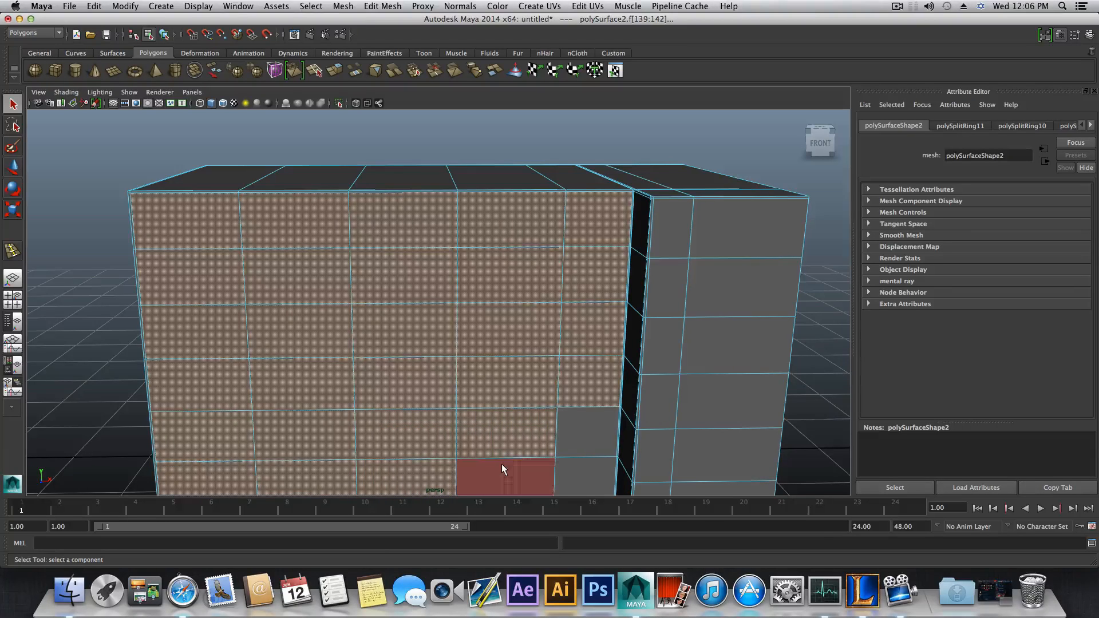
{"action": "left_click", "coordinate": [502, 475], "text": "shift"}
{"action": "left_click", "coordinate": [589, 478], "text": "shift"}
{"action": "right_click_drag", "start_coordinate": [437, 452], "coordinate": [412, 385], "text": "alt"}
- Extrude the selected wall faces and scale them inward to about 0.717, with the X scale at about 0.693
{"action": "left_click", "coordinate": [335, 69]}
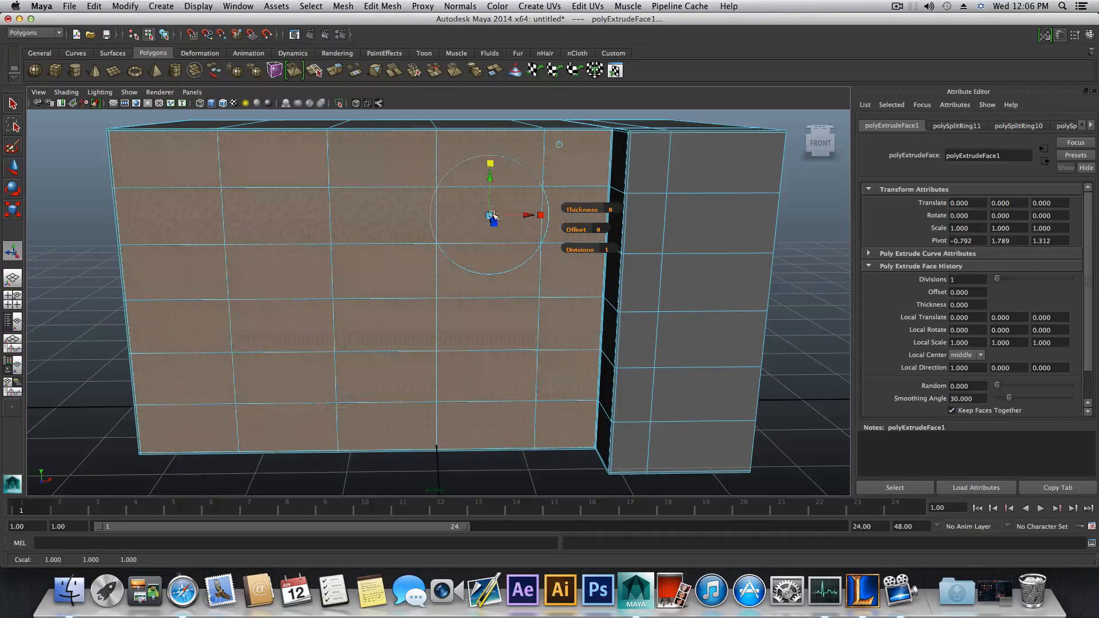
{"action": "left_click_drag", "start_coordinate": [492, 217], "coordinate": [439, 199], "text": "alt"}
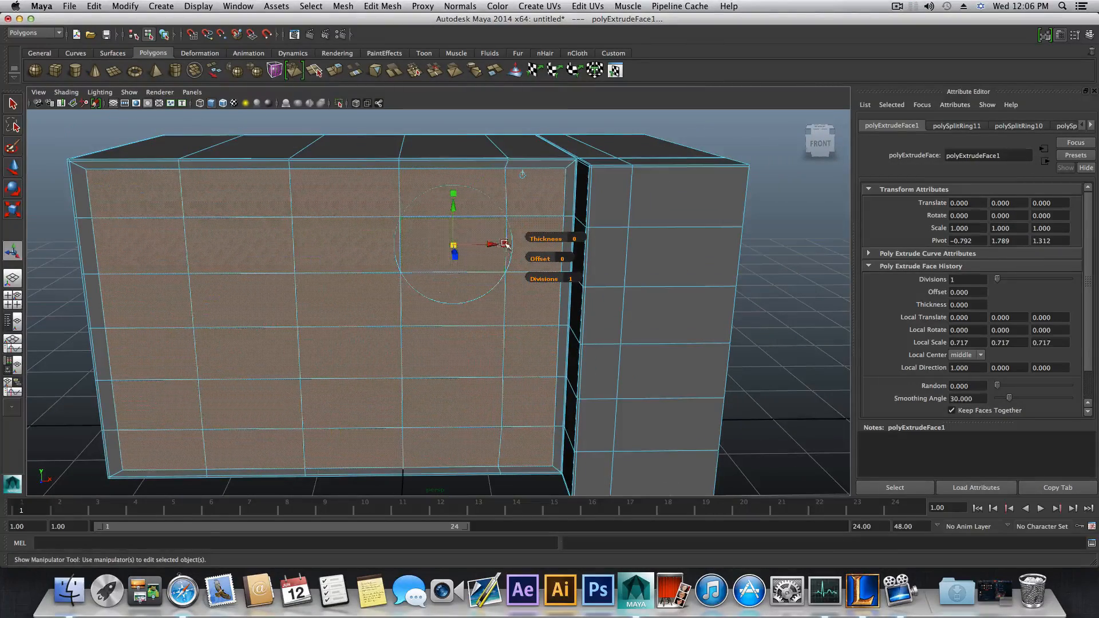
{"action": "left_click_drag", "start_coordinate": [505, 244], "coordinate": [503, 246]}
{"action": "middle_click_drag", "start_coordinate": [426, 269], "coordinate": [503, 259], "text": "alt"}
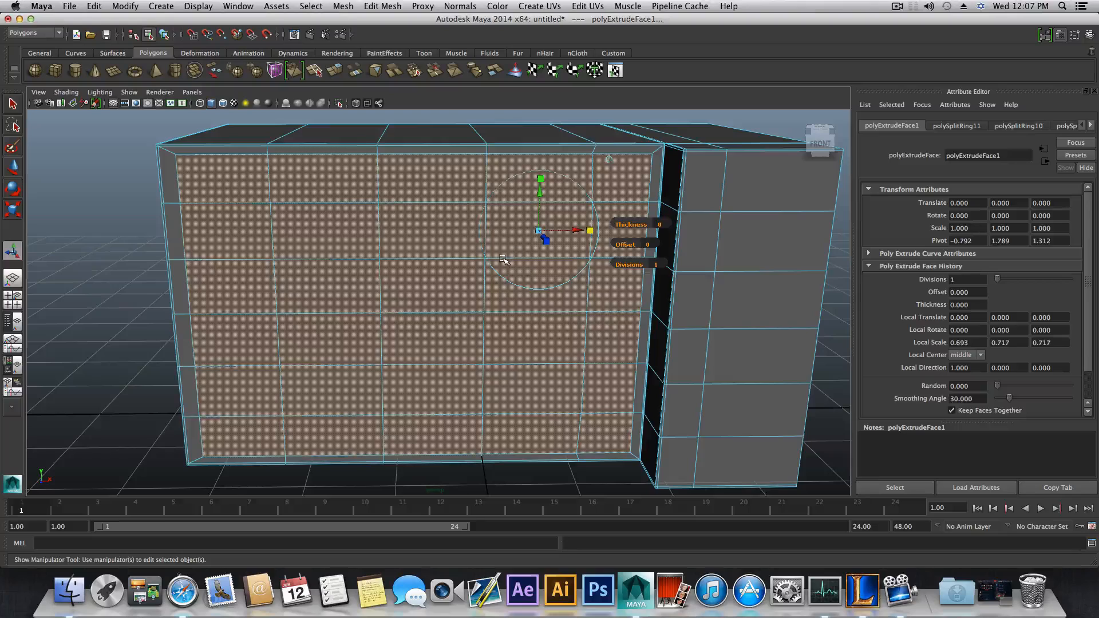
- Move the inset's vertices along the wall's outer vertical edge outward in X to about -3.364, narrowing the border there
{"action": "middle_click_drag", "start_coordinate": [435, 349], "coordinate": [523, 326], "text": "alt"}
{"action": "middle_click_drag", "start_coordinate": [386, 280], "coordinate": [473, 306], "text": "alt"}
{"action": "right_click_drag", "start_coordinate": [393, 203], "coordinate": [343, 202]}
{"action": "left_click_drag", "start_coordinate": [346, 166], "coordinate": [358, 458]}
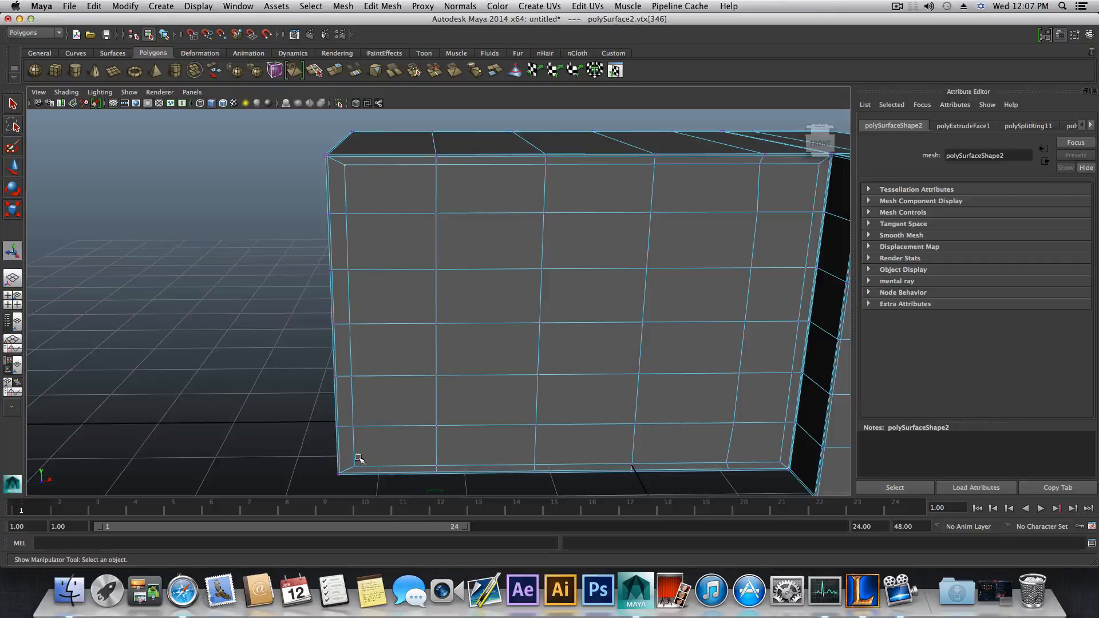
{"action": "key", "text": "w"}
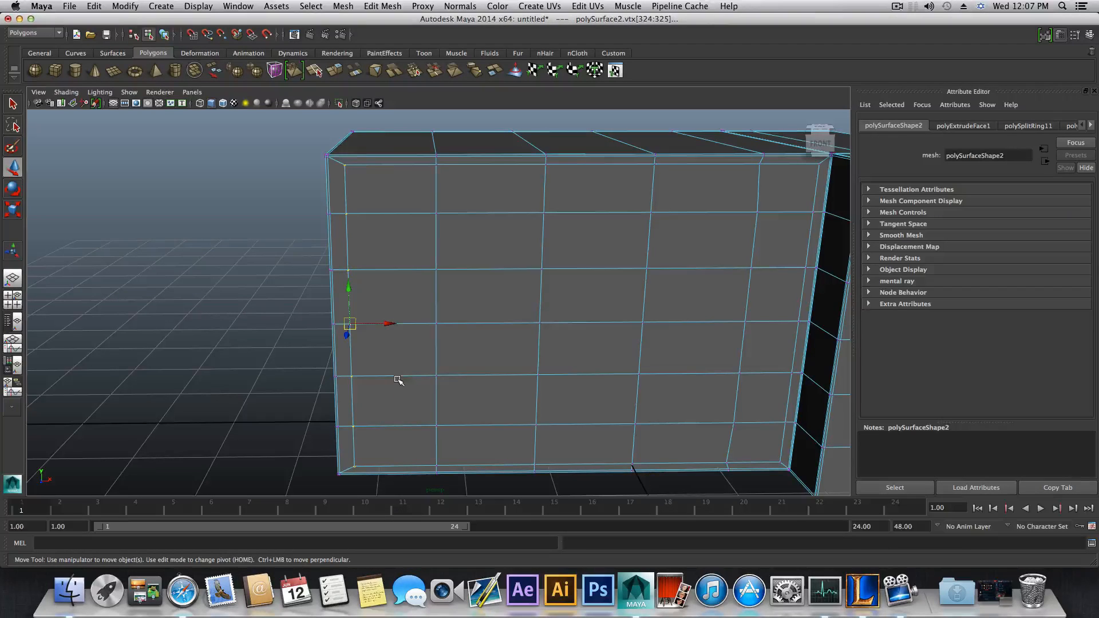
{"action": "left_click_drag", "start_coordinate": [383, 327], "coordinate": [380, 324]}
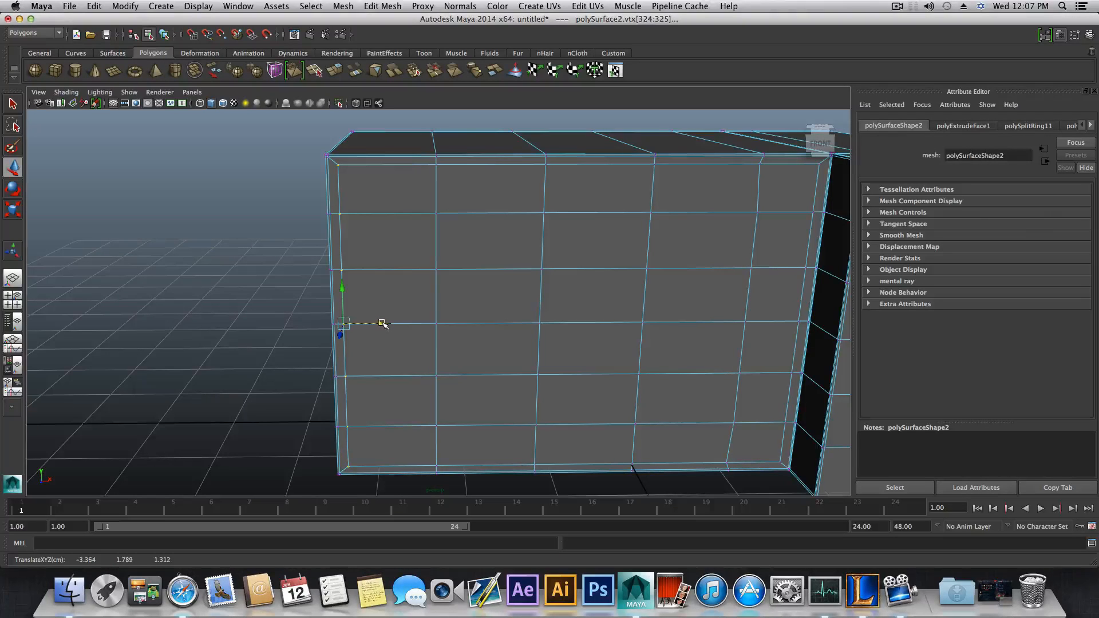
- Fine-tune the inset's vertices along the wall's outer vertical edge to about -3.351 in X
{"action": "left_click_drag", "start_coordinate": [382, 322], "coordinate": [383, 322]}
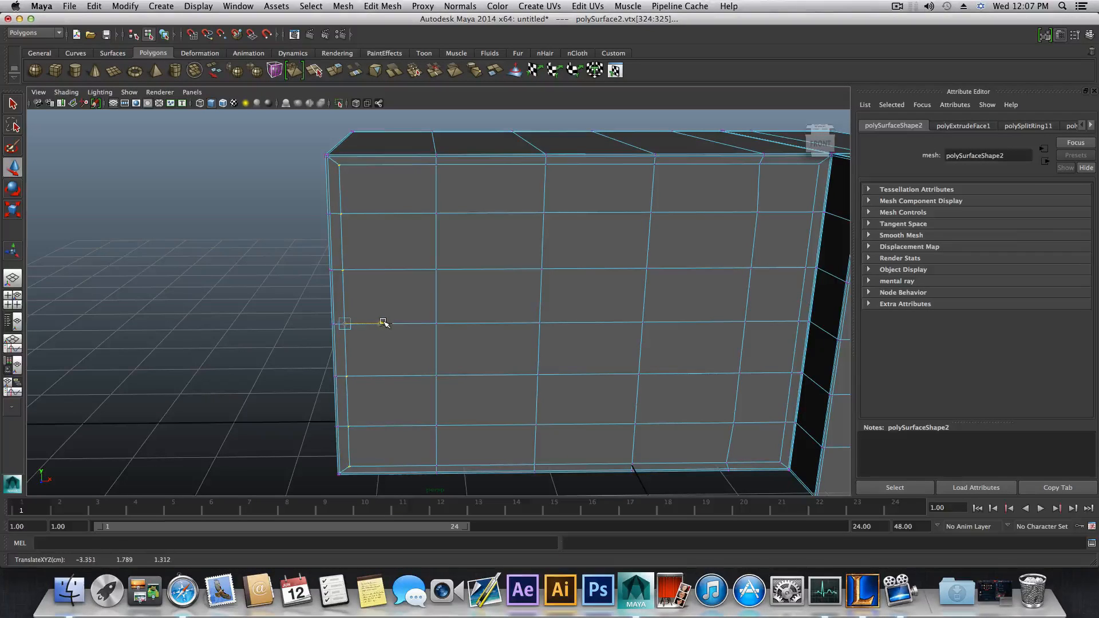
{"action": "middle_click_drag", "start_coordinate": [647, 278], "coordinate": [418, 255], "text": "alt"}
{"action": "middle_click_drag", "start_coordinate": [540, 288], "coordinate": [515, 289], "text": "alt"}
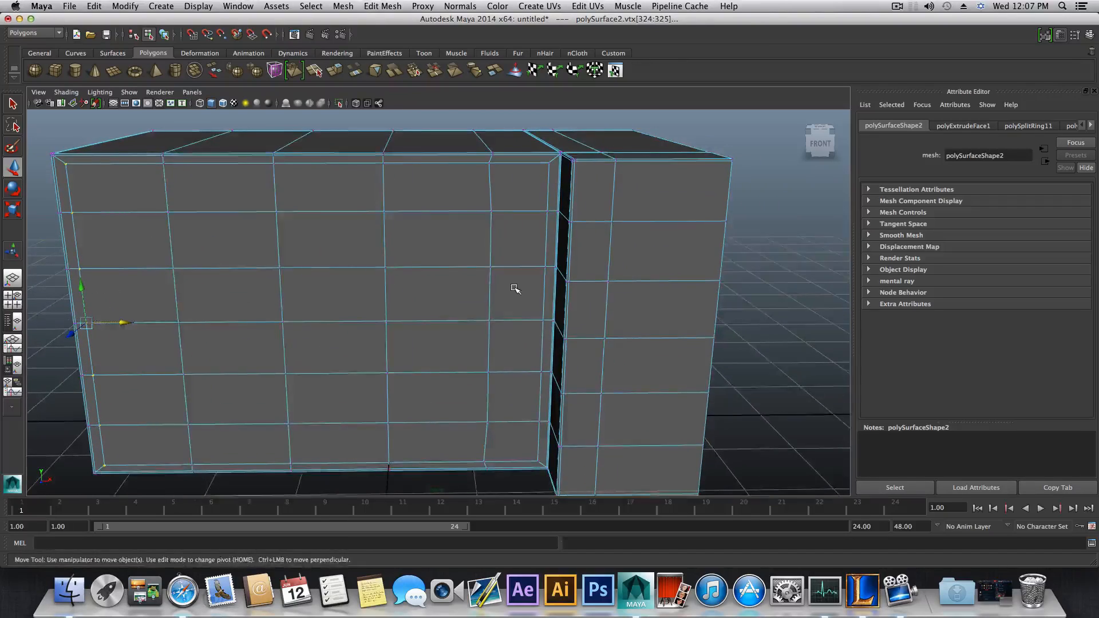
- Select the vertical edge loop nearest the protruding section and straighten it by scaling it in X to about 0.002
{"action": "middle_click_drag", "start_coordinate": [478, 214], "coordinate": [480, 226], "text": "alt"}
{"action": "right_click_drag", "start_coordinate": [480, 227], "coordinate": [487, 198]}
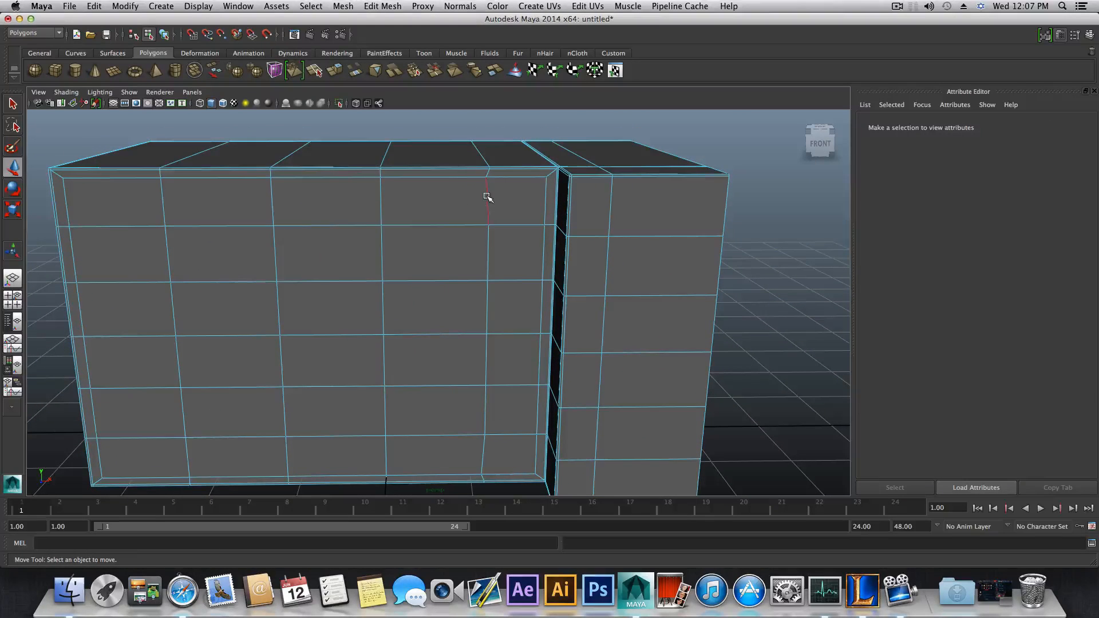
{"action": "double_click", "coordinate": [487, 197]}
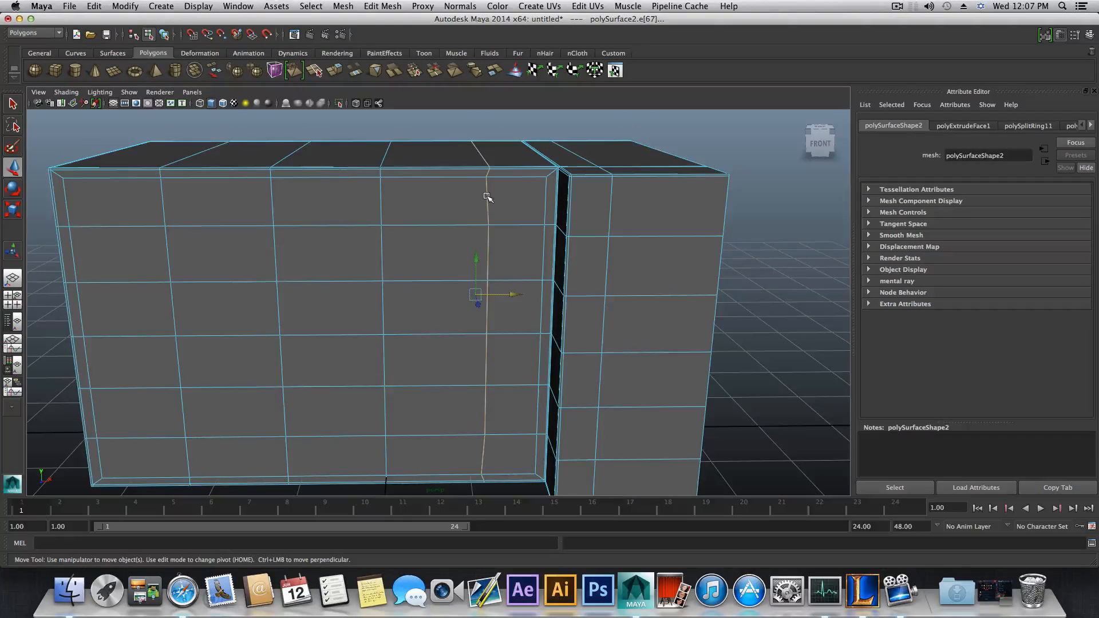
{"action": "left_click_drag", "start_coordinate": [542, 263], "coordinate": [481, 314], "text": "alt"}
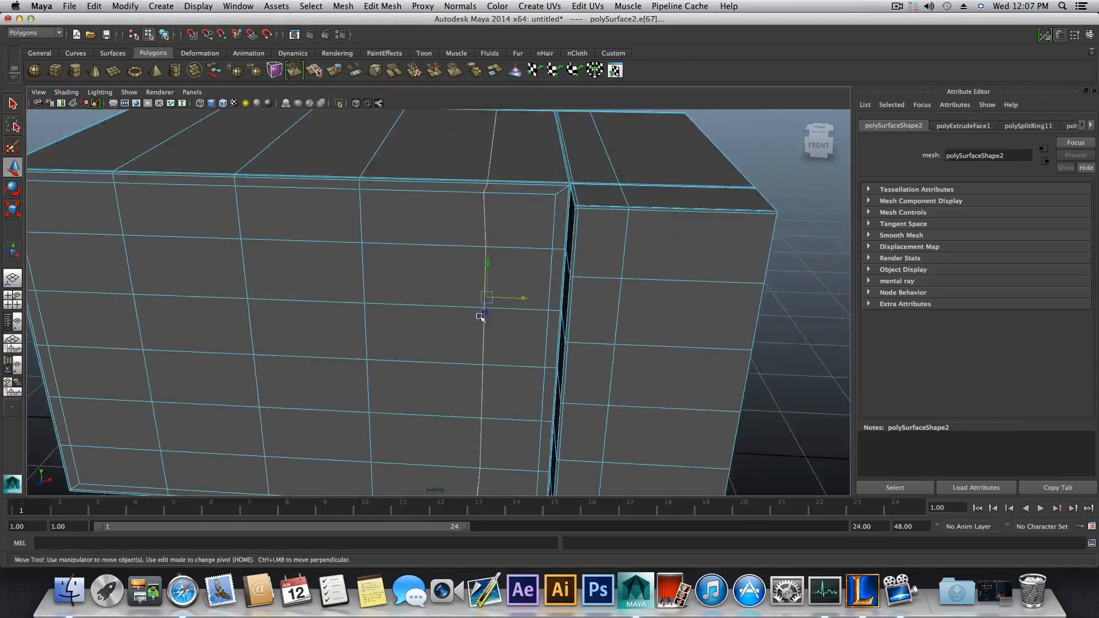
{"action": "left_click", "coordinate": [13, 213]}
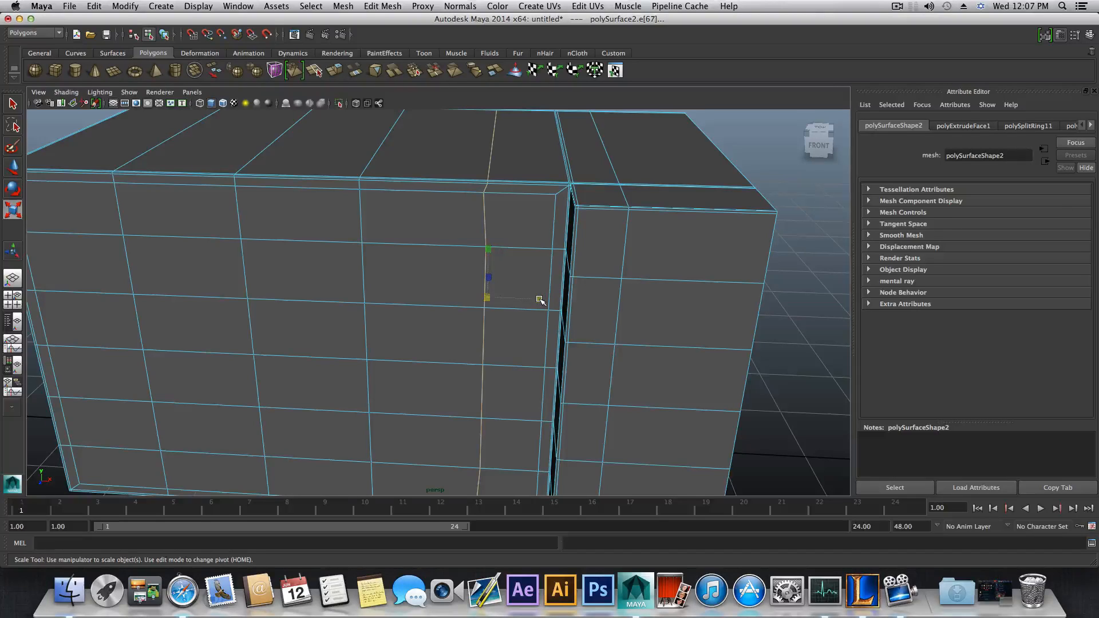
{"action": "left_click_drag", "start_coordinate": [540, 300], "coordinate": [490, 297]}
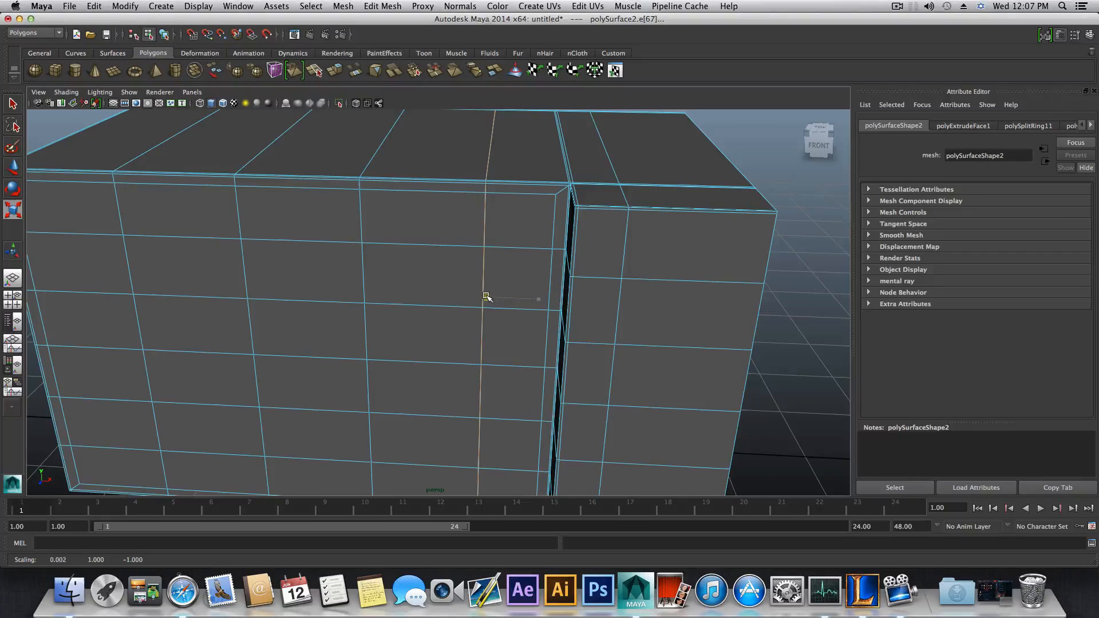
- Select all inset faces of the recessed wall and scale them down slightly in Y, widening the upper and lower borders
{"action": "left_click_drag", "start_coordinate": [479, 234], "coordinate": [443, 312], "text": "alt"}
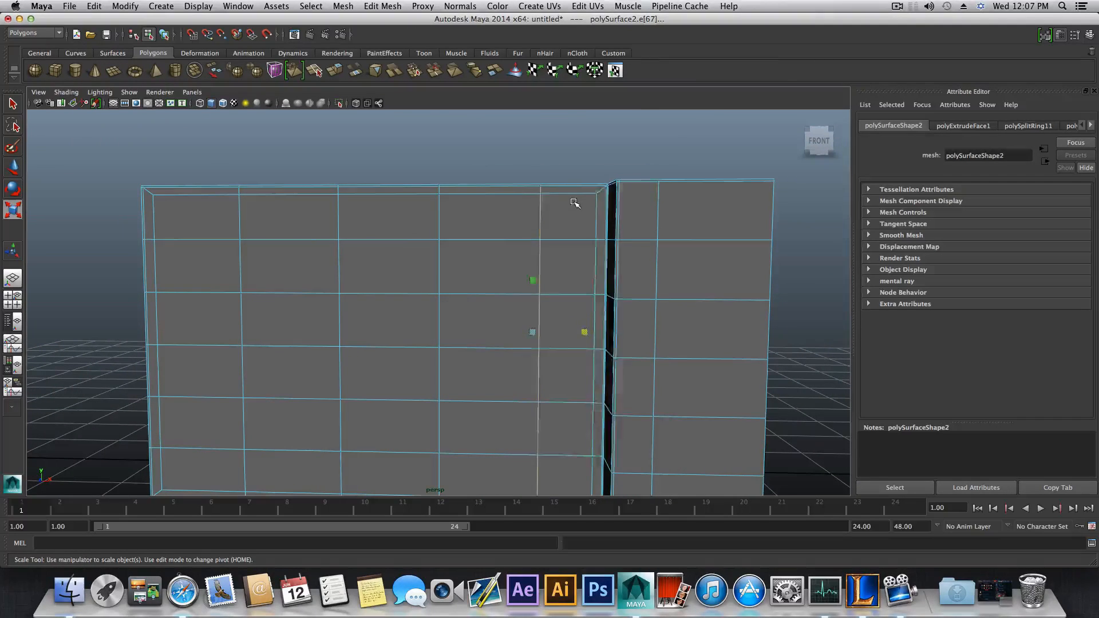
{"action": "right_click_drag", "start_coordinate": [575, 202], "coordinate": [580, 224]}
{"action": "left_click", "coordinate": [580, 224]}
{"action": "mouse_move", "coordinate": [500, 228]}
{"action": "left_mouse_down", "text": "shift"}
{"action": "mouse_move", "coordinate": [207, 225]}
{"action": "mouse_move", "coordinate": [196, 252]}
{"action": "mouse_move", "coordinate": [232, 305]}
{"action": "mouse_move", "coordinate": [287, 287]}
{"action": "mouse_move", "coordinate": [568, 265]}
{"action": "mouse_move", "coordinate": [500, 321]}
{"action": "mouse_move", "coordinate": [366, 335]}
{"action": "mouse_move", "coordinate": [284, 371]}
{"action": "mouse_move", "coordinate": [369, 380]}
{"action": "mouse_move", "coordinate": [269, 378]}
{"action": "mouse_move", "coordinate": [564, 360]}
{"action": "mouse_move", "coordinate": [580, 365]}
{"action": "mouse_move", "coordinate": [569, 421]}
{"action": "mouse_move", "coordinate": [373, 437]}
{"action": "mouse_move", "coordinate": [225, 429]}
{"action": "mouse_move", "coordinate": [277, 458]}
{"action": "mouse_move", "coordinate": [491, 479]}
{"action": "mouse_move", "coordinate": [552, 470]}
{"action": "mouse_move", "coordinate": [536, 399]}
{"action": "left_mouse_up", "text": "shift"}
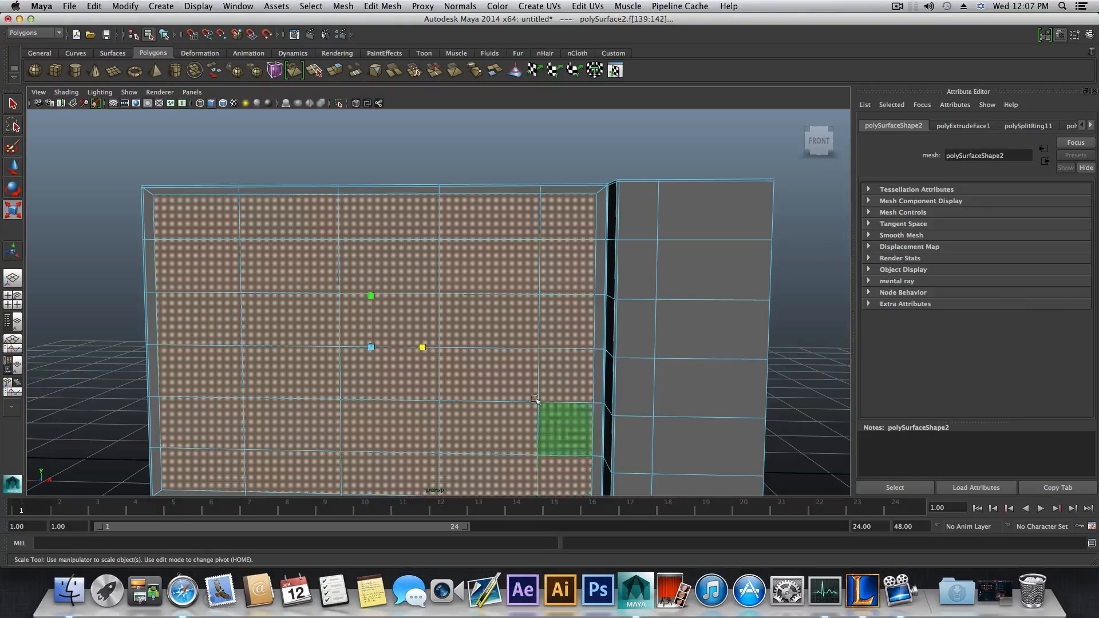
{"action": "middle_click_drag", "start_coordinate": [387, 307], "coordinate": [404, 285], "text": "alt"}
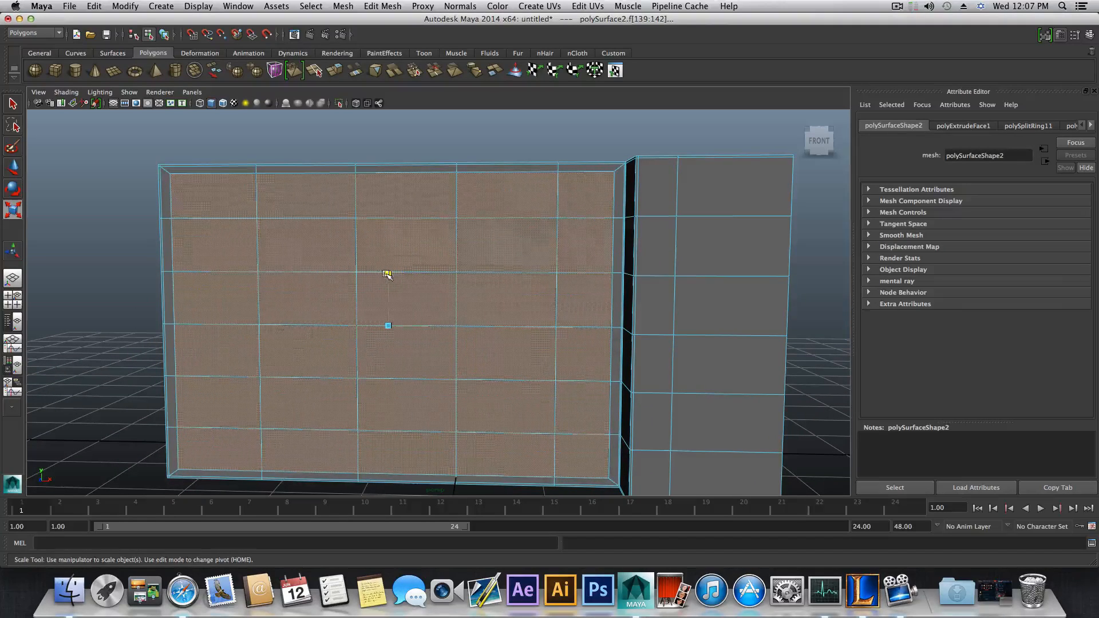
{"action": "left_click_drag", "start_coordinate": [387, 274], "coordinate": [389, 276]}
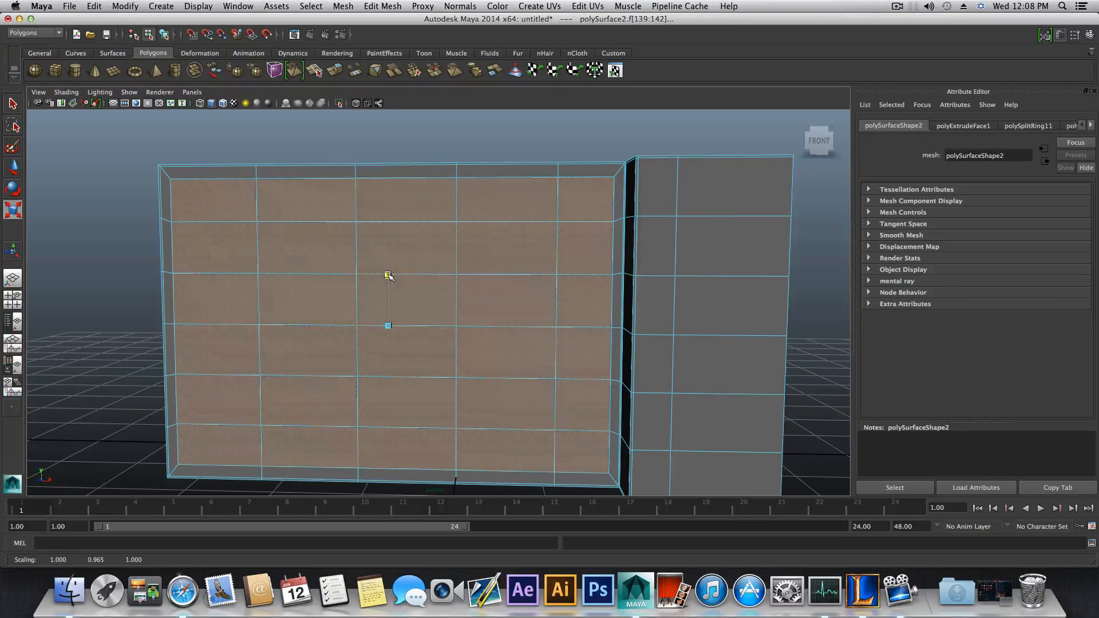
{"action": "left_click_drag", "start_coordinate": [388, 275], "coordinate": [389, 279]}
- Extrude the inset wall faces into the box with a local Z translation of about -3.251 to hollow out a cavity
{"action": "left_click_drag", "start_coordinate": [477, 279], "coordinate": [453, 265], "text": "alt"}
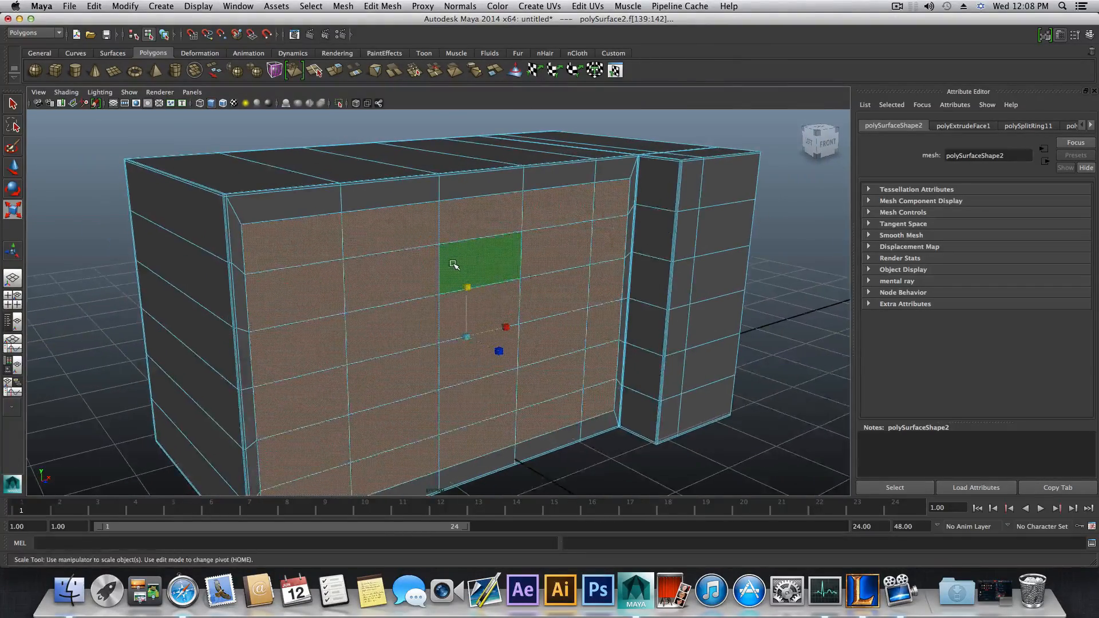
{"action": "left_click", "coordinate": [336, 71]}
{"action": "left_click_drag", "start_coordinate": [516, 298], "coordinate": [530, 300], "text": "alt"}
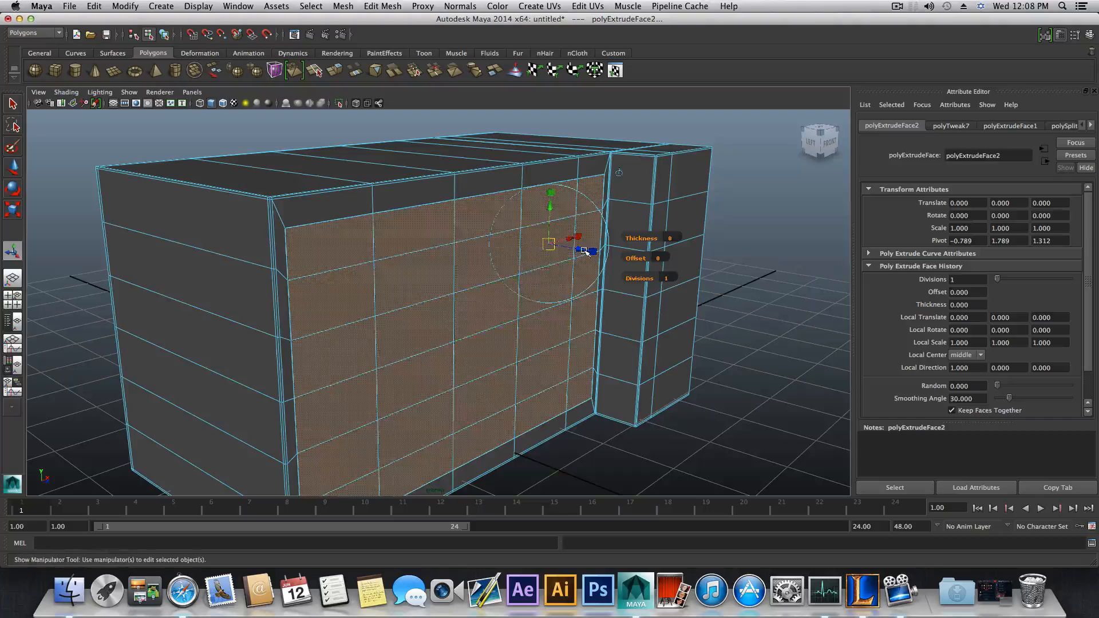
{"action": "left_click_drag", "start_coordinate": [582, 251], "coordinate": [456, 224]}
{"action": "left_click_drag", "start_coordinate": [386, 314], "coordinate": [515, 341], "text": "alt"}
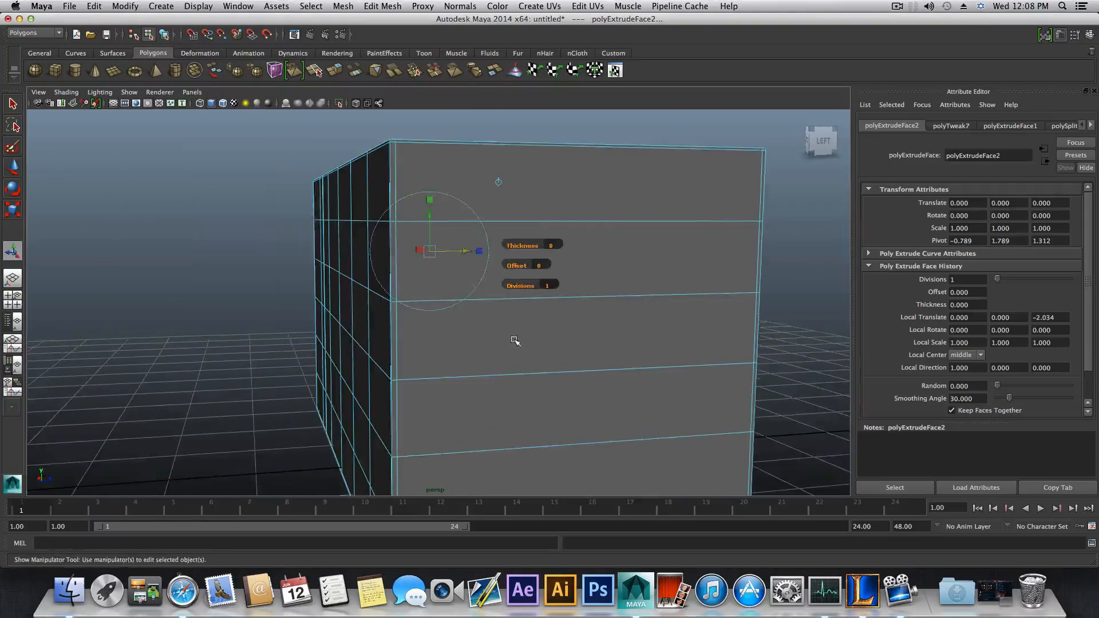
{"action": "left_click_drag", "start_coordinate": [466, 255], "coordinate": [365, 263], "text": "alt"}
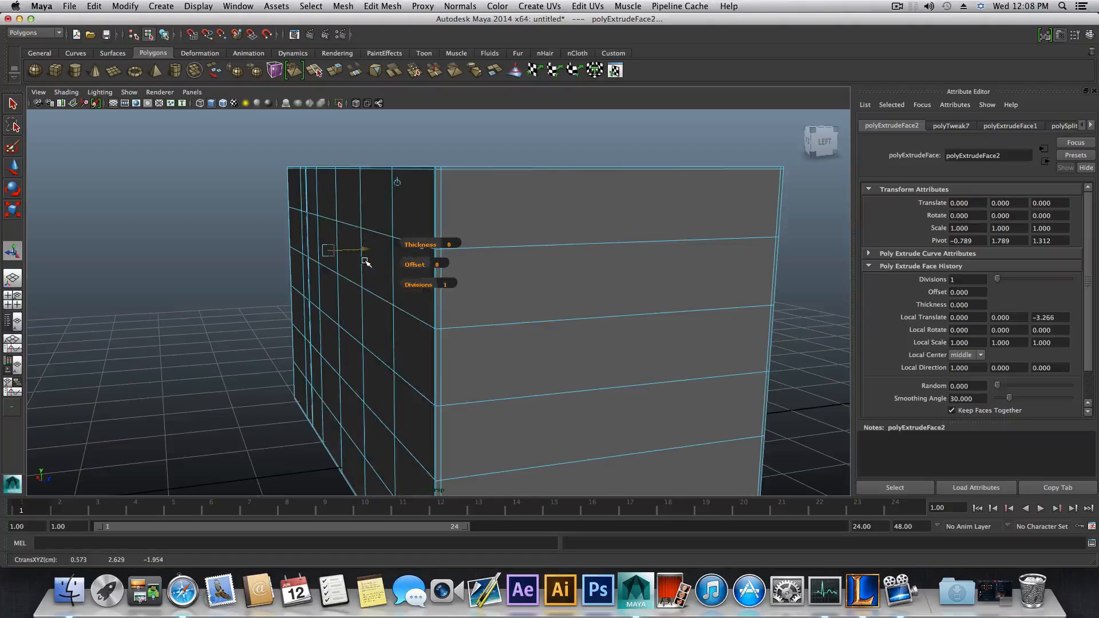
{"action": "left_click_drag", "start_coordinate": [574, 252], "coordinate": [455, 259], "text": "alt"}
{"action": "scroll", "coordinate": [485, 298], "scroll_direction": "down", "scroll_amount": 3}
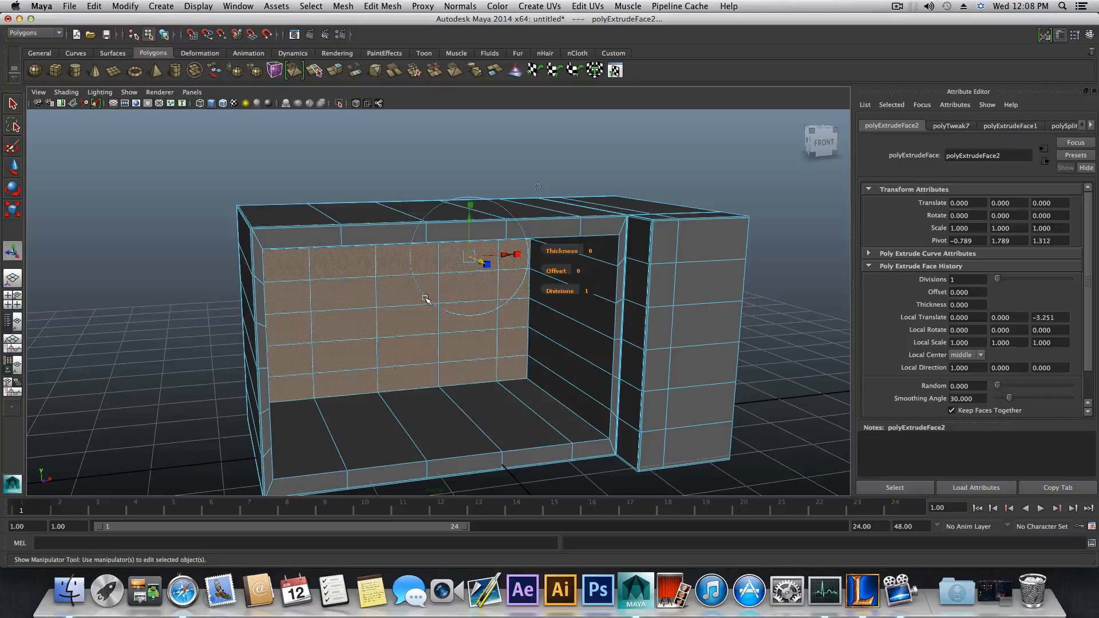
- Insert two edge loops around the cavity's inner walls, one close to the back wall and one close to the opening
{"action": "key", "text": "F8"}
{"action": "left_click_drag", "start_coordinate": [424, 298], "coordinate": [506, 297], "text": "alt"}
{"action": "scroll", "coordinate": [552, 307], "scroll_direction": "up", "scroll_amount": 8}
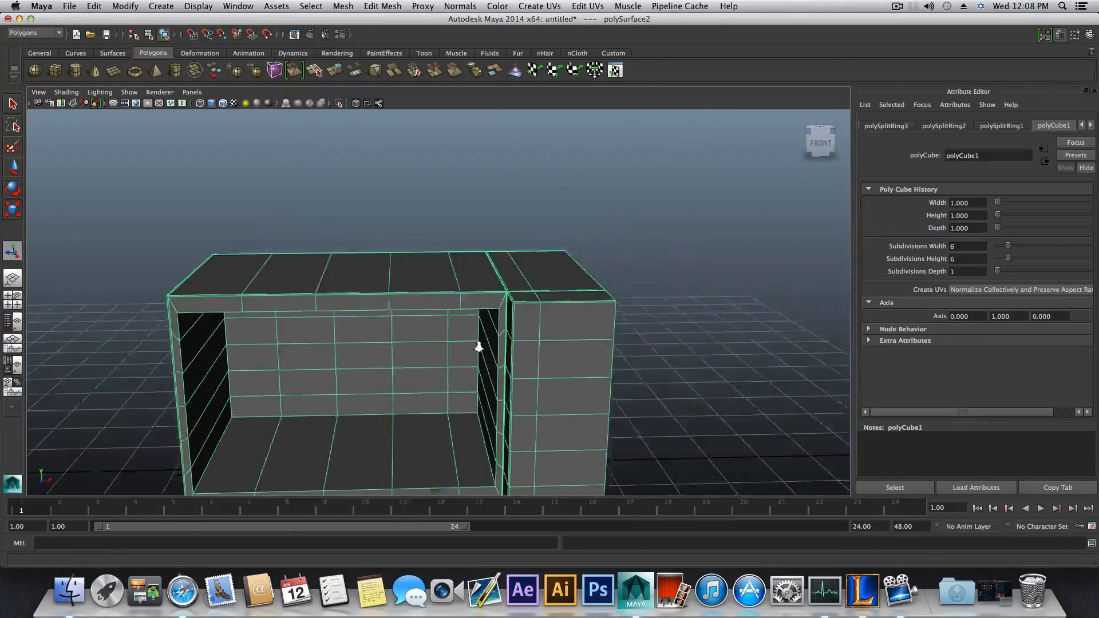
{"action": "scroll", "coordinate": [612, 307], "scroll_direction": "down", "scroll_amount": 5}
{"action": "left_click_drag", "start_coordinate": [544, 319], "coordinate": [587, 334], "text": "alt"}
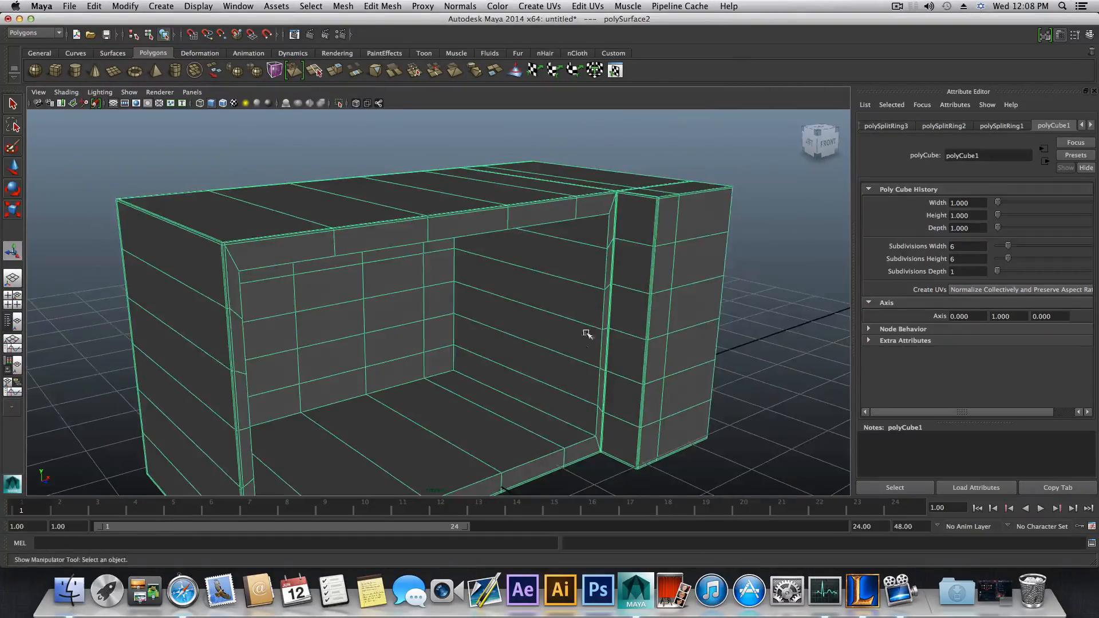
{"action": "right_click", "coordinate": [559, 330], "text": "shift"}
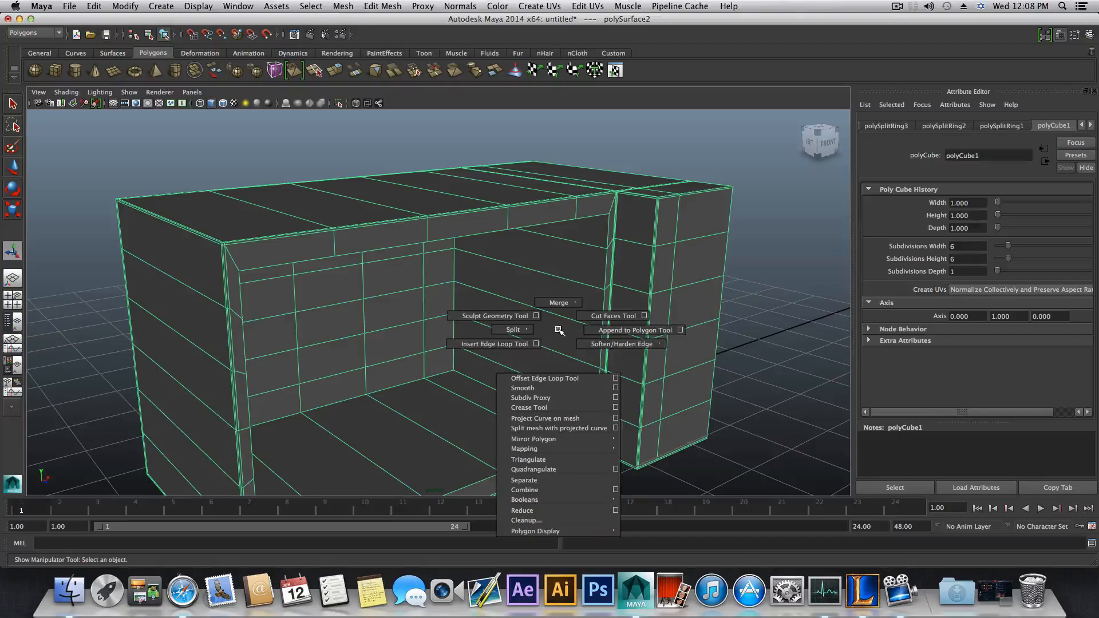
{"action": "left_click", "coordinate": [529, 344]}
{"action": "left_click_drag", "start_coordinate": [527, 343], "coordinate": [412, 351], "text": "alt"}
{"action": "left_click", "coordinate": [568, 347]}
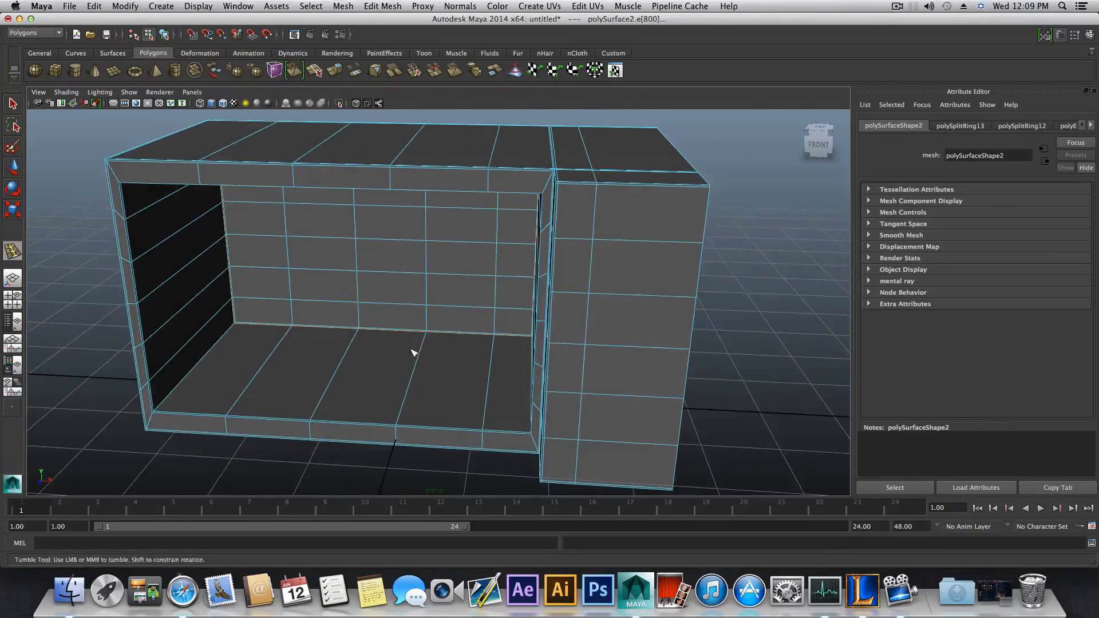
- Insert two edge loops around the cavity's front frame, one close to its outer edge and one close to its inner edge
{"action": "middle_click_drag", "start_coordinate": [412, 351], "coordinate": [521, 329], "text": "alt"}
{"action": "right_click_drag", "start_coordinate": [521, 337], "coordinate": [692, 348], "text": "alt"}
{"action": "middle_click_drag", "start_coordinate": [641, 367], "coordinate": [486, 387], "text": "alt"}
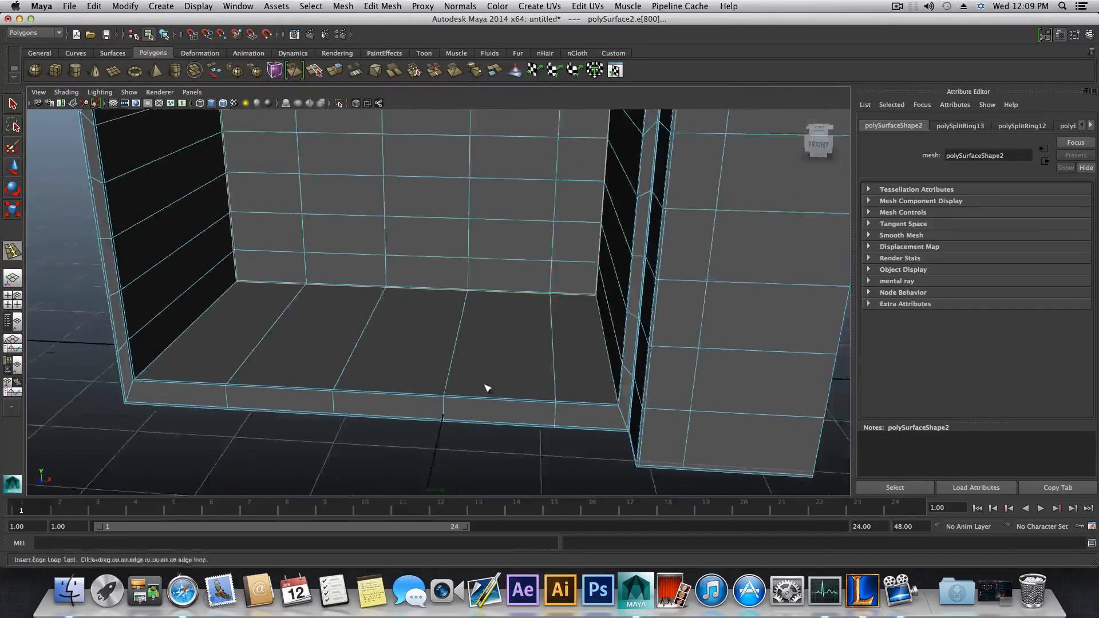
{"action": "middle_click_drag", "start_coordinate": [530, 260], "coordinate": [520, 360], "text": "alt"}
{"action": "right_click_drag", "start_coordinate": [520, 361], "coordinate": [629, 240], "text": "alt"}
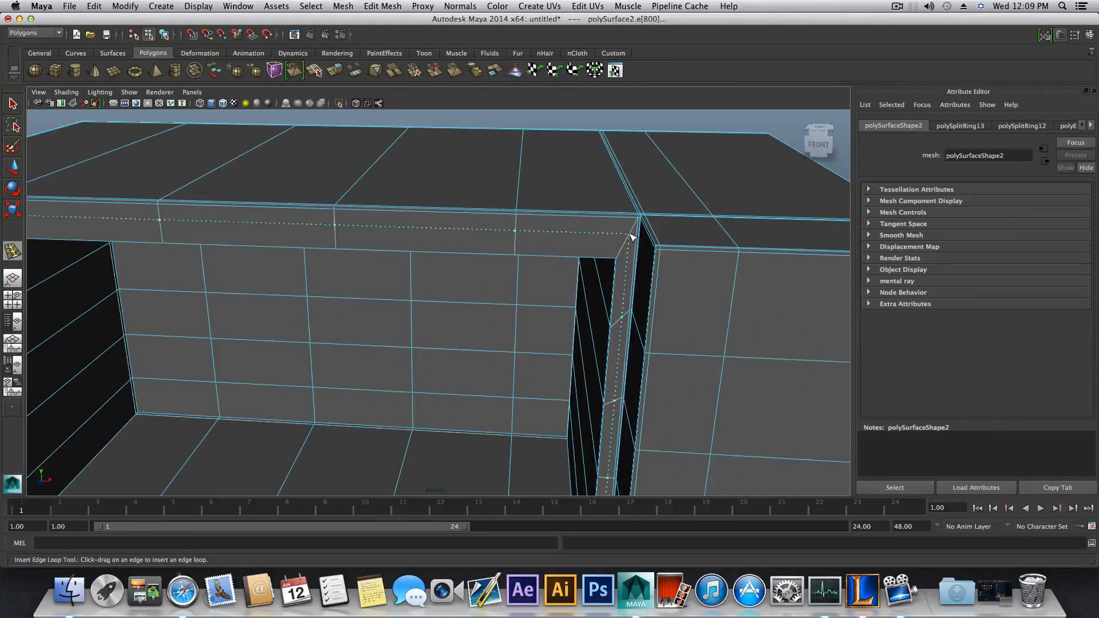
{"action": "left_click_drag", "start_coordinate": [639, 223], "coordinate": [622, 261]}
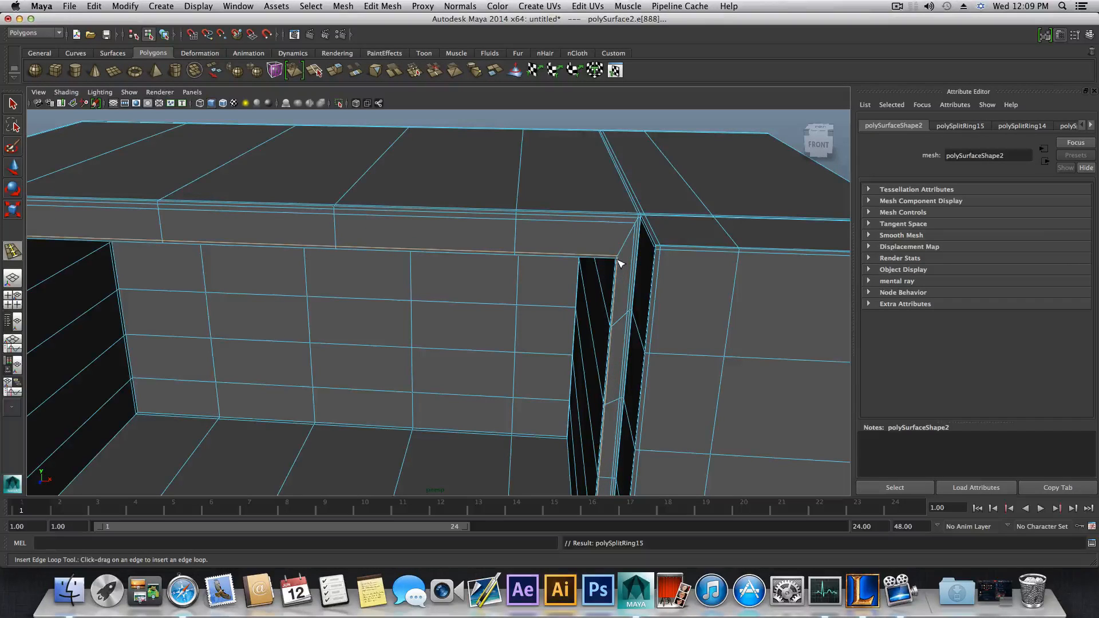
- Return to object mode, select the whole model and preview it smoothed to examine its corners
{"action": "key", "text": "a"}
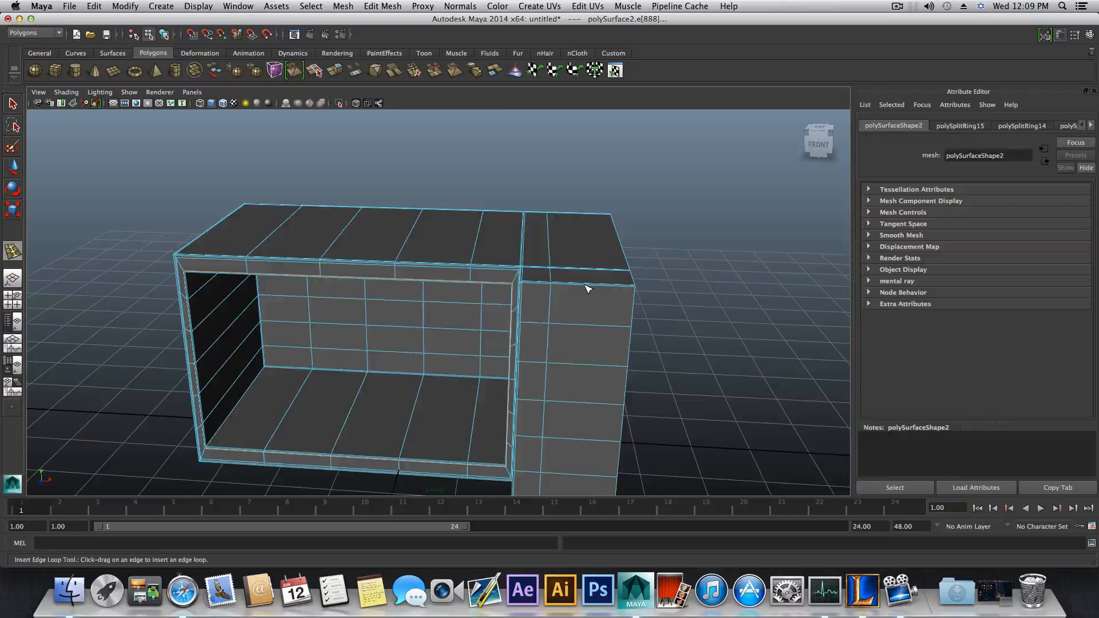
{"action": "key", "text": "F8"}
{"action": "key", "text": "q"}
{"action": "left_click", "coordinate": [303, 277]}
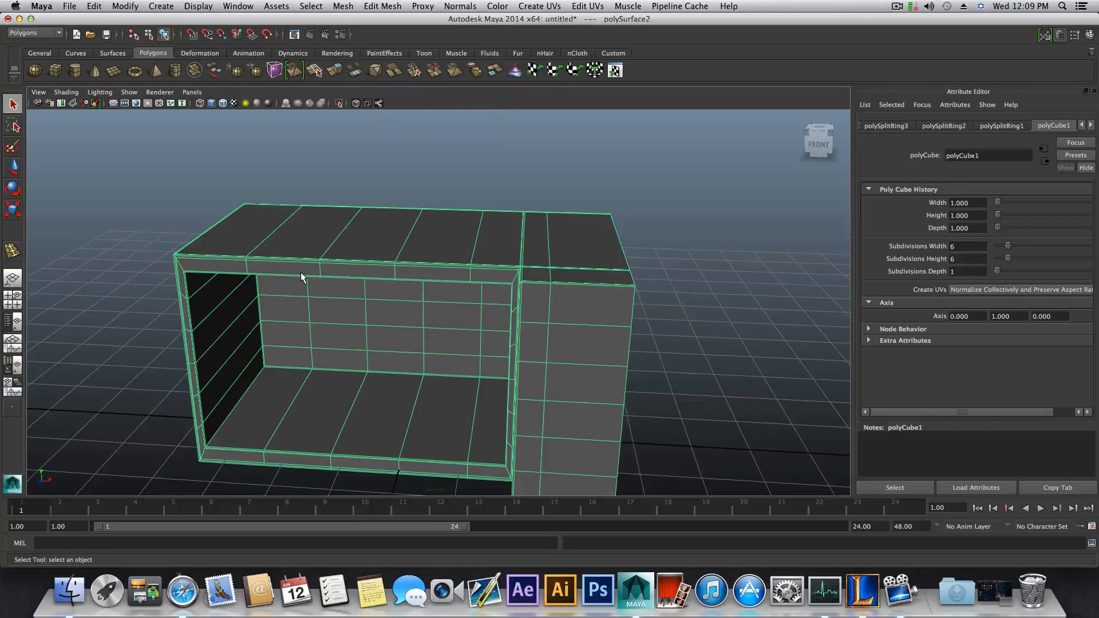
{"action": "left_click_drag", "start_coordinate": [479, 365], "coordinate": [582, 334], "text": "alt"}
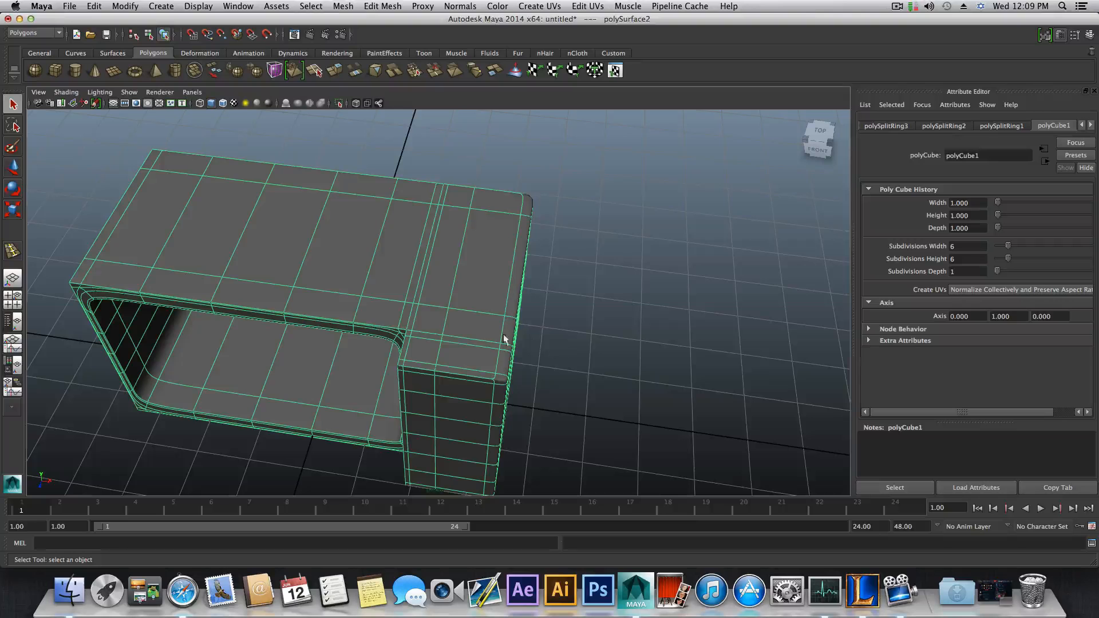
- Insert a supporting edge loop close to the protruding section's outer side in the unsmoothed view, and check it with the smooth preview
{"action": "key", "text": "1"}
{"action": "middle_click_drag", "start_coordinate": [494, 378], "coordinate": [449, 324], "text": "alt"}
{"action": "right_click_drag", "start_coordinate": [448, 324], "coordinate": [624, 369], "text": "alt"}
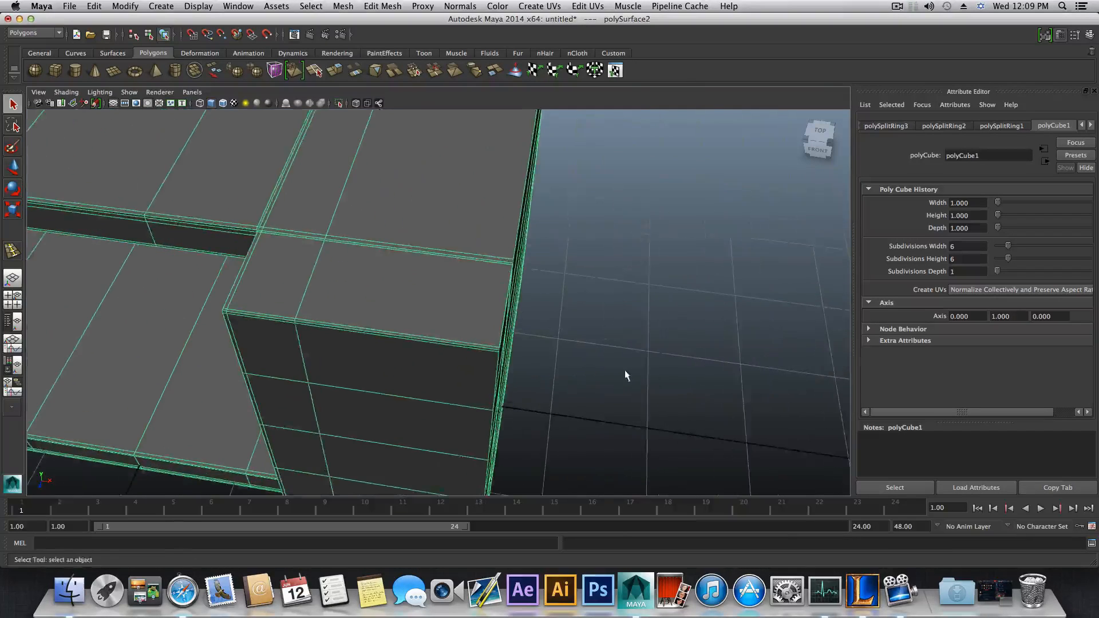
{"action": "middle_click_drag", "start_coordinate": [502, 366], "coordinate": [474, 332], "text": "alt"}
{"action": "right_click_drag", "start_coordinate": [459, 314], "coordinate": [395, 331], "text": "shift"}
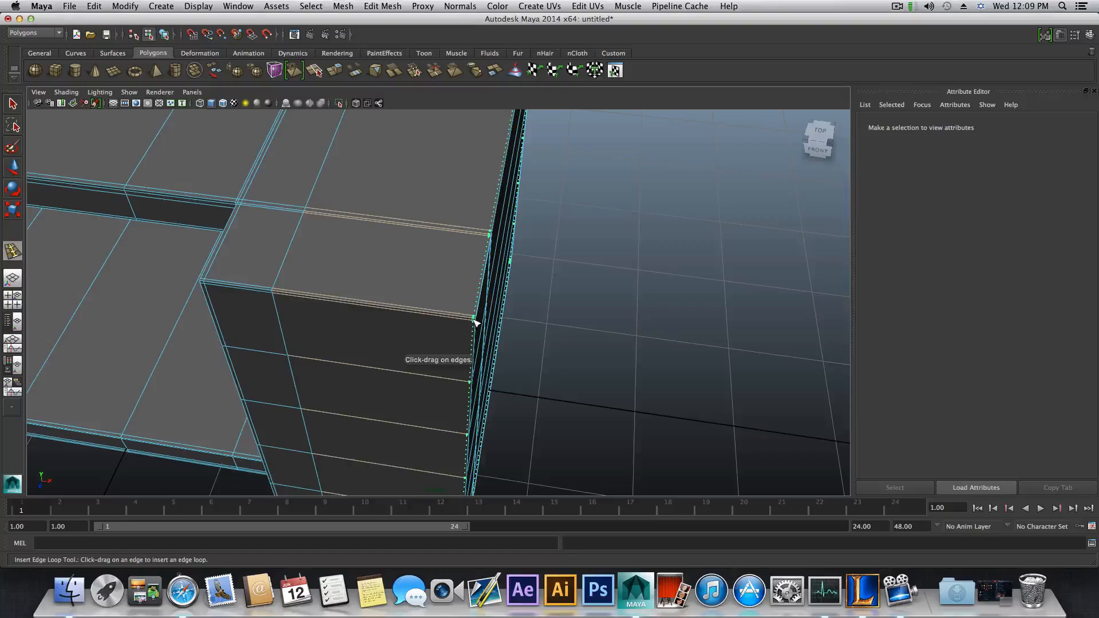
{"action": "left_click", "coordinate": [475, 322]}
{"action": "left_click_drag", "start_coordinate": [361, 338], "coordinate": [484, 317], "text": "alt"}
{"action": "key", "text": "3"}
{"action": "scroll", "coordinate": [512, 301], "scroll_direction": "down", "scroll_amount": 5}
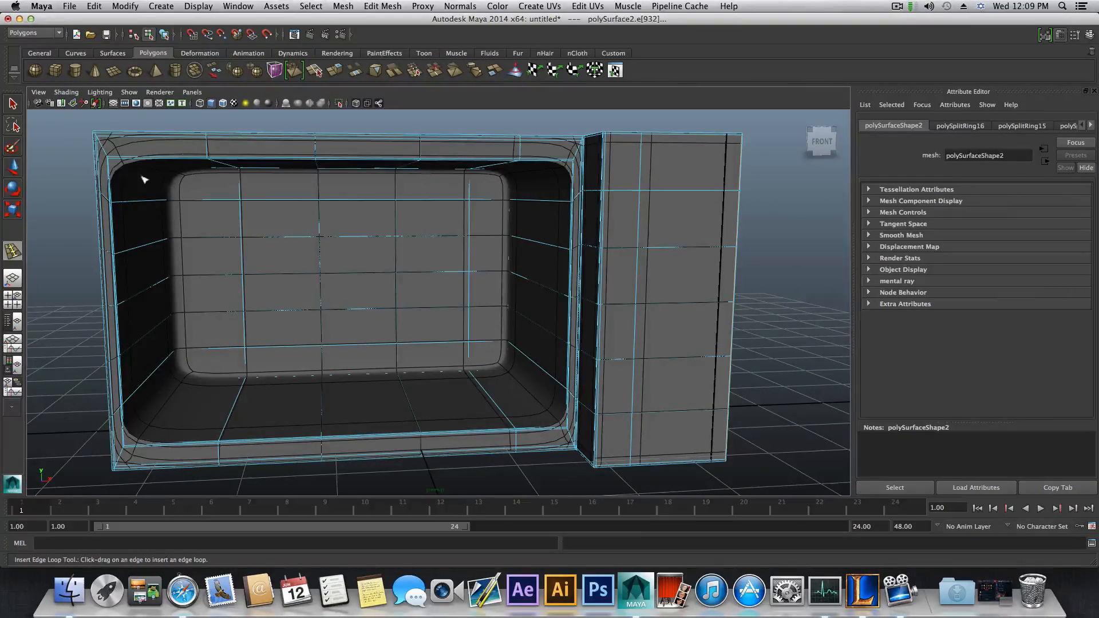
- Turn off the smooth preview and insert two vertical edge loops, one close to each side wall of the cavity
{"action": "key", "text": "1"}
{"action": "middle_click_drag", "start_coordinate": [203, 229], "coordinate": [400, 322], "text": "alt"}
{"action": "scroll", "coordinate": [401, 303], "scroll_direction": "up", "scroll_amount": 3}
{"action": "left_click_drag", "start_coordinate": [417, 308], "coordinate": [353, 270], "text": "alt"}
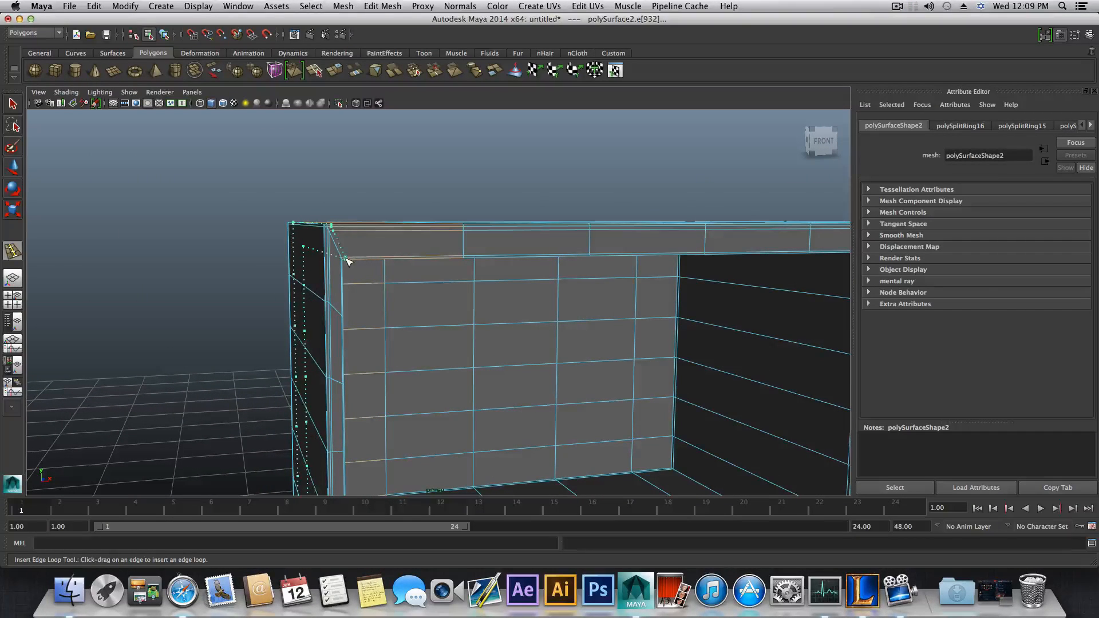
{"action": "left_click_drag", "start_coordinate": [418, 268], "coordinate": [491, 293], "text": "alt"}
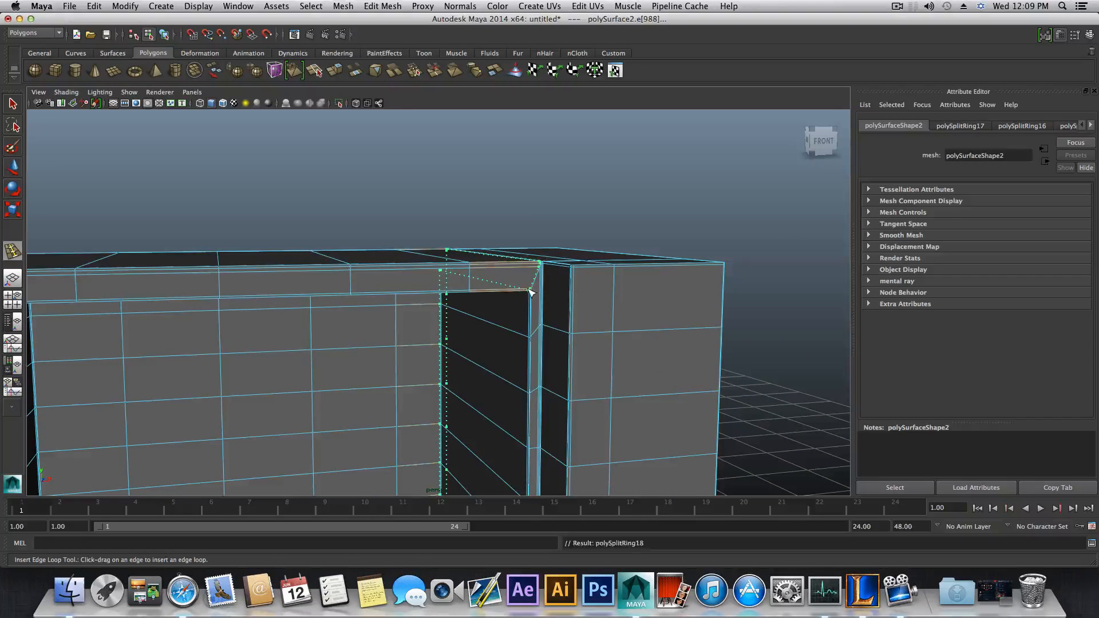
- Preview the model smoothed again, examine the cavity's corners and leave component mode
{"action": "key", "text": "3"}
{"action": "scroll", "coordinate": [481, 340], "scroll_direction": "down", "scroll_amount": 3}
{"action": "middle_click_drag", "start_coordinate": [349, 395], "coordinate": [441, 358], "text": "alt"}
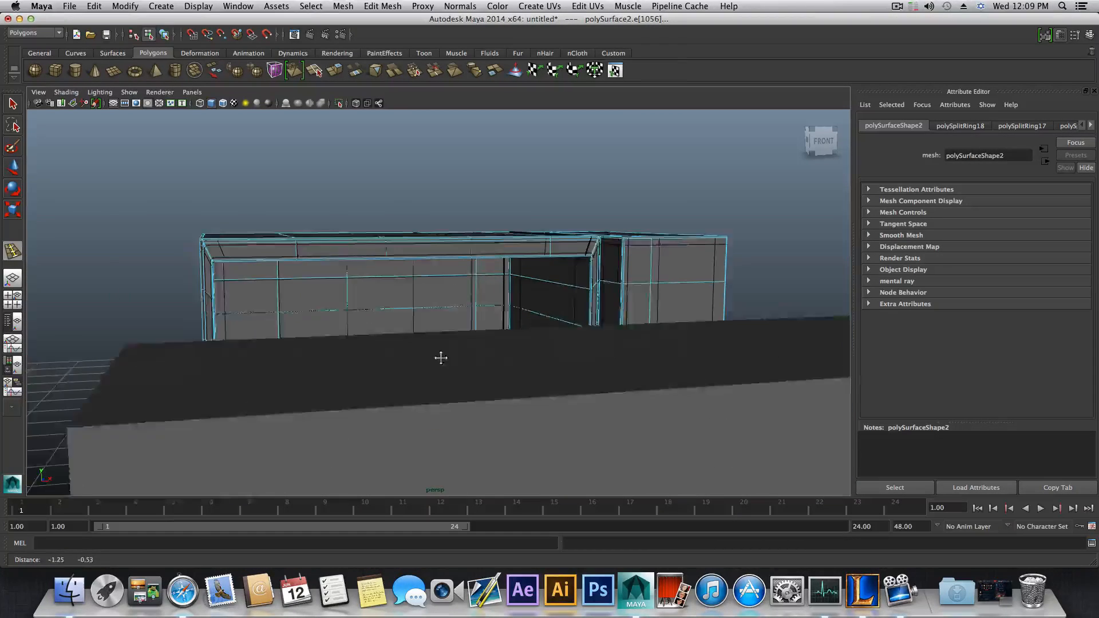
{"action": "left_click_drag", "start_coordinate": [441, 358], "coordinate": [360, 383], "text": "alt"}
{"action": "right_click_drag", "start_coordinate": [361, 383], "coordinate": [533, 405], "text": "alt"}
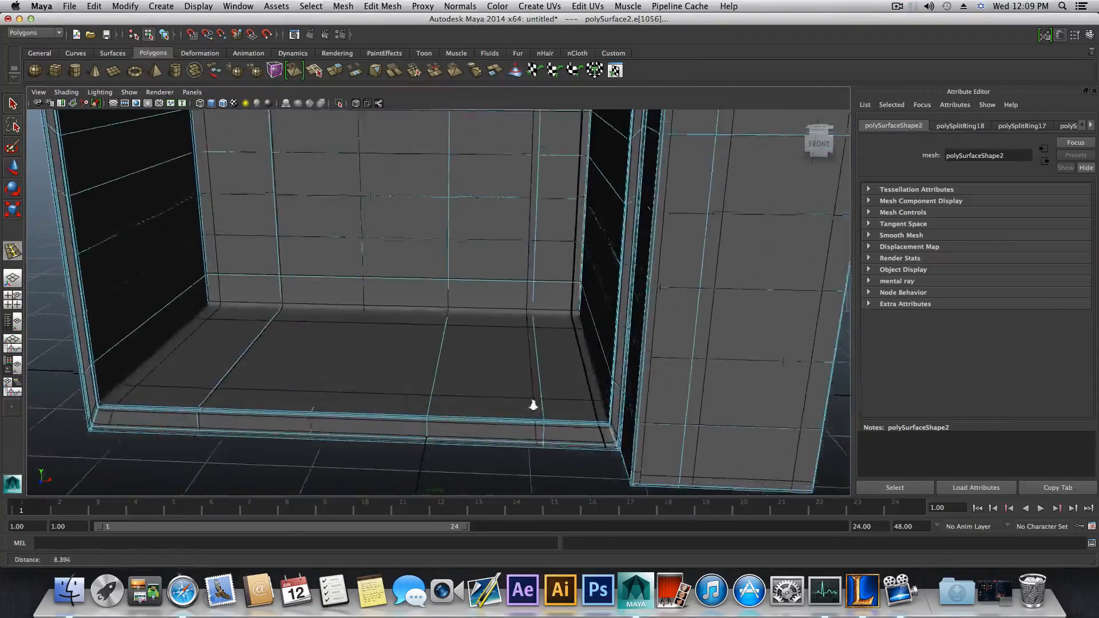
{"action": "left_click_drag", "start_coordinate": [533, 405], "coordinate": [487, 385], "text": "alt"}
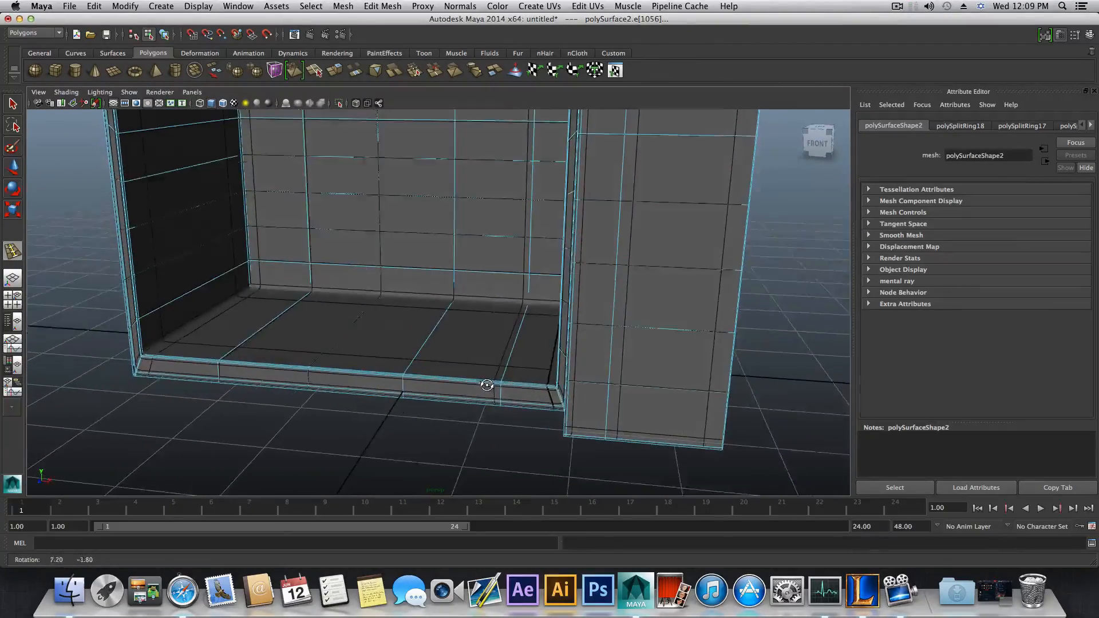
{"action": "right_click_drag", "start_coordinate": [487, 385], "coordinate": [461, 454], "text": "alt"}
{"action": "key", "text": "F8"}
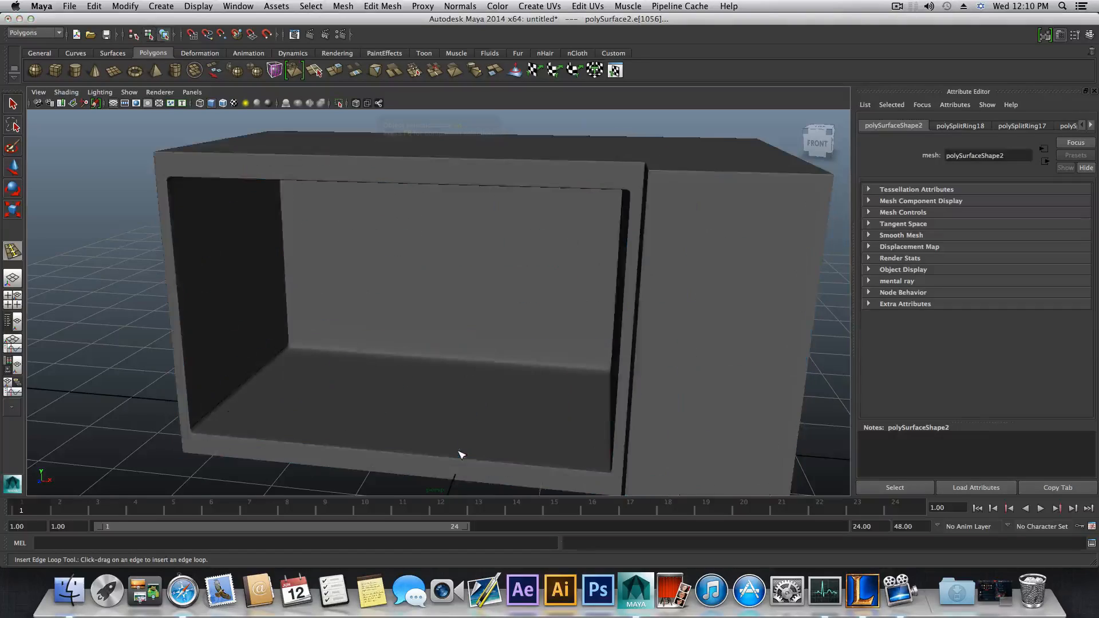
- Select the main body in object mode and examine its unsmoothed wireframe from several angles
{"action": "left_click", "coordinate": [8, 102]}
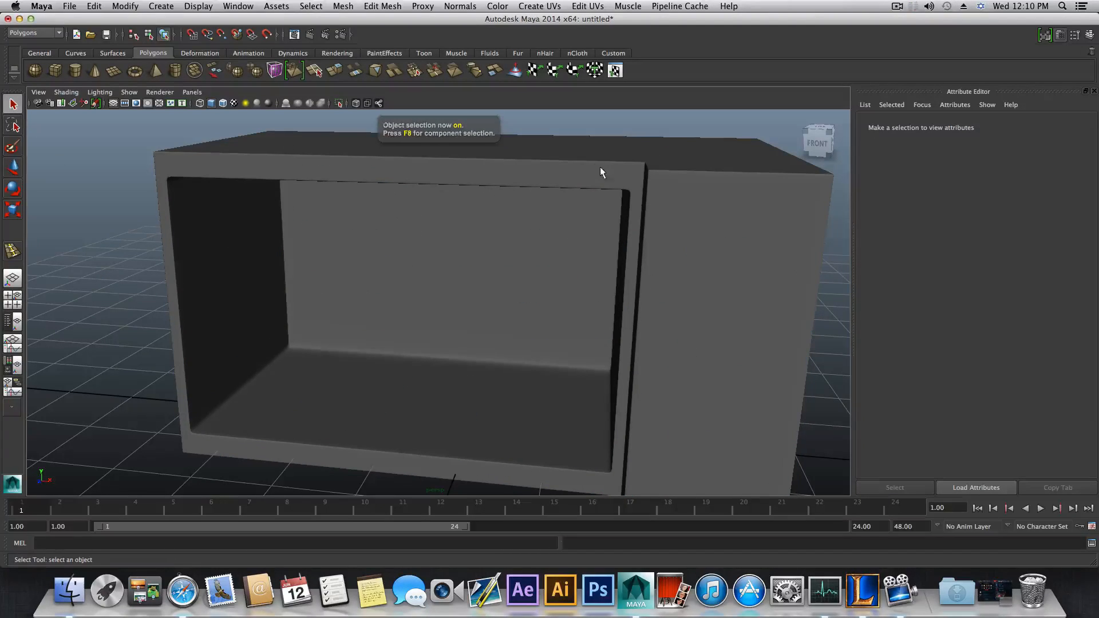
{"action": "left_click", "coordinate": [685, 240]}
{"action": "left_click_drag", "start_coordinate": [684, 241], "coordinate": [729, 314], "text": "alt"}
{"action": "right_click_drag", "start_coordinate": [729, 313], "coordinate": [707, 368], "text": "alt"}
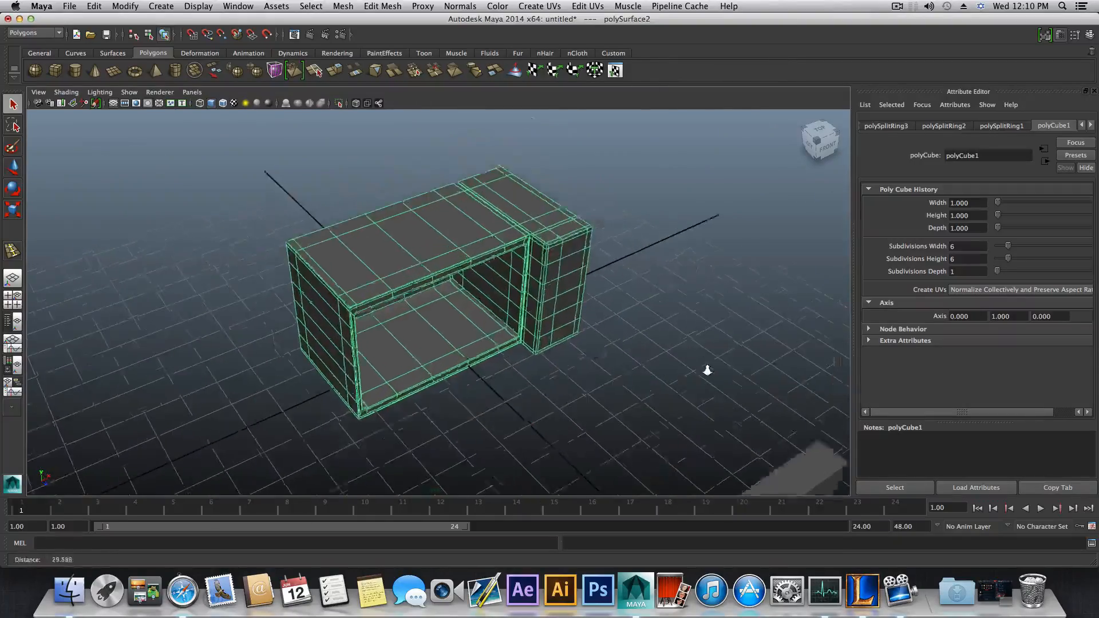
{"action": "scroll", "coordinate": [706, 367], "scroll_direction": "up", "scroll_amount": 5}
{"action": "left_click_drag", "start_coordinate": [707, 363], "coordinate": [554, 355], "text": "alt"}
{"action": "right_click_drag", "start_coordinate": [644, 370], "coordinate": [552, 372], "text": "alt"}
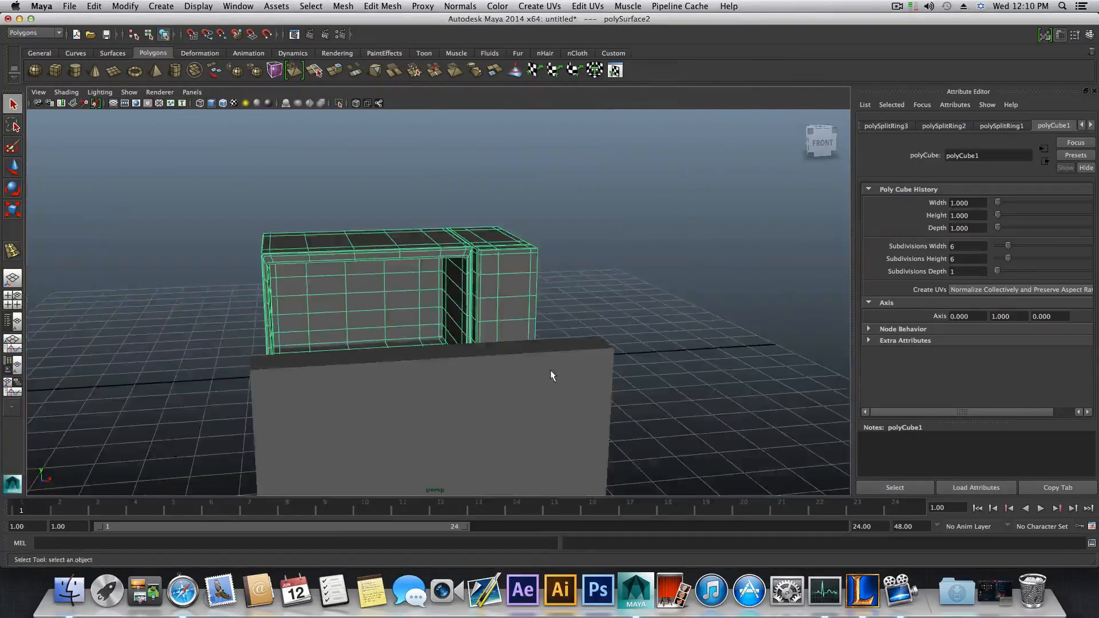
- Select the detached front panel and move it along its depth axis in front of the main body
{"action": "left_click_drag", "start_coordinate": [552, 373], "coordinate": [393, 368], "text": "alt"}
{"action": "left_click", "coordinate": [294, 404]}
{"action": "right_click_drag", "start_coordinate": [393, 369], "coordinate": [338, 414], "text": "alt"}
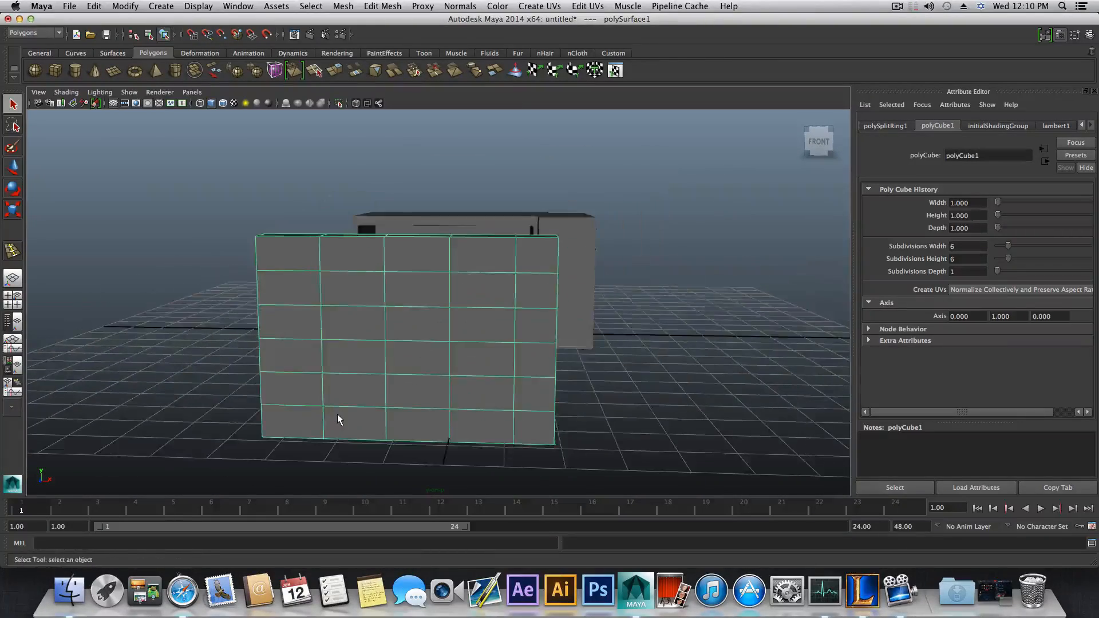
{"action": "left_click_drag", "start_coordinate": [390, 393], "coordinate": [328, 405], "text": "alt"}
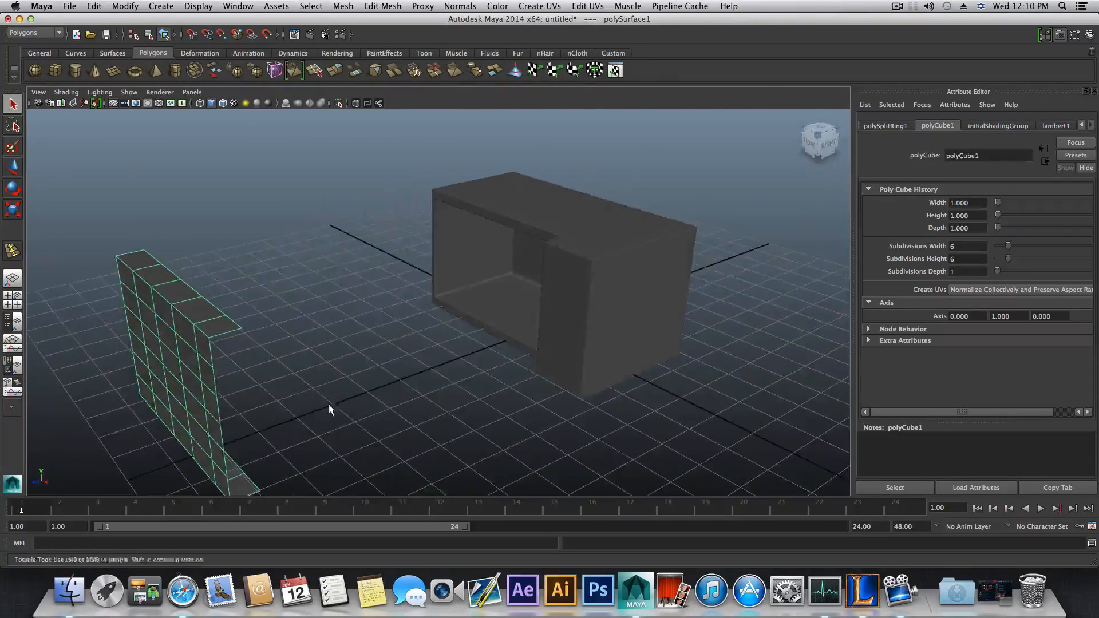
{"action": "left_click", "coordinate": [14, 166]}
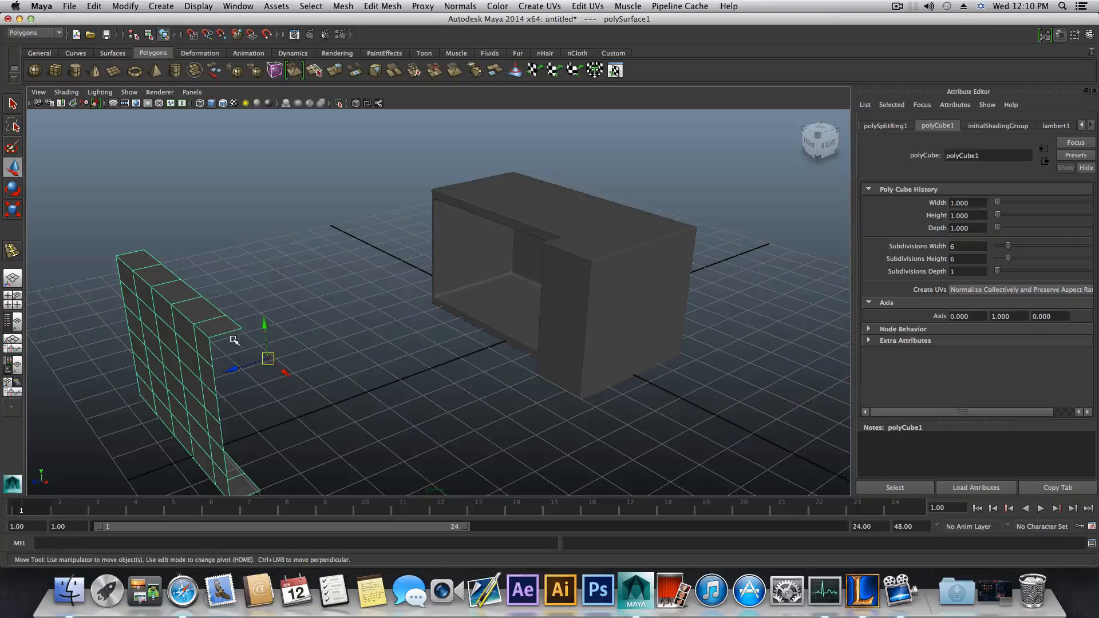
{"action": "left_click_drag", "start_coordinate": [235, 366], "coordinate": [457, 324]}
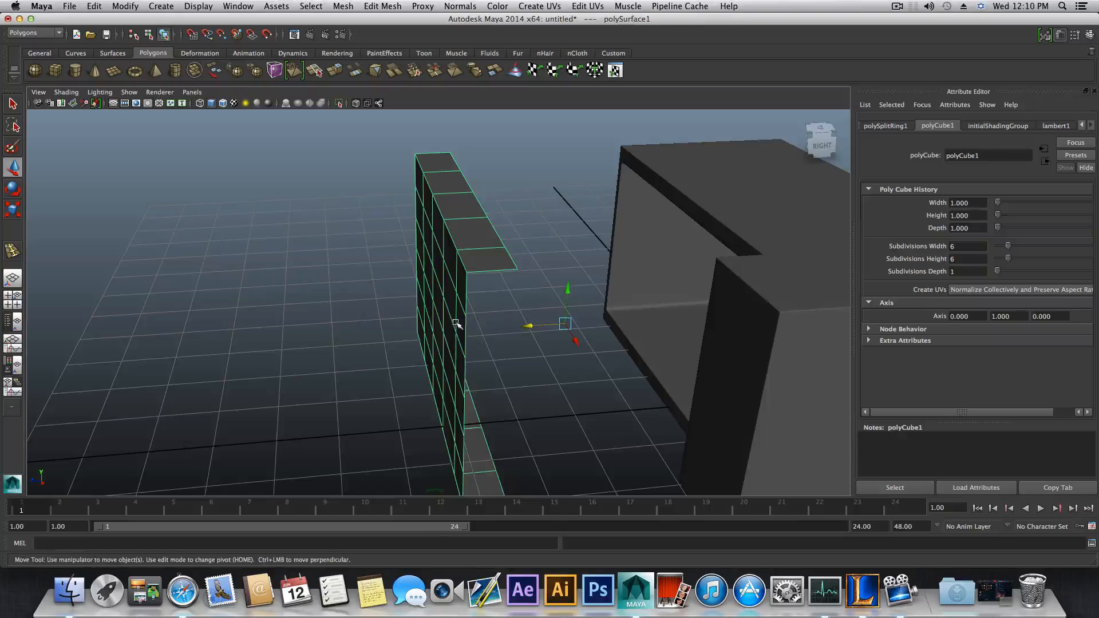
- Extrude the five rear edges of the front panel's top rim downward to the level of its first horizontal edge row
{"action": "right_click_drag", "start_coordinate": [456, 323], "coordinate": [455, 298]}
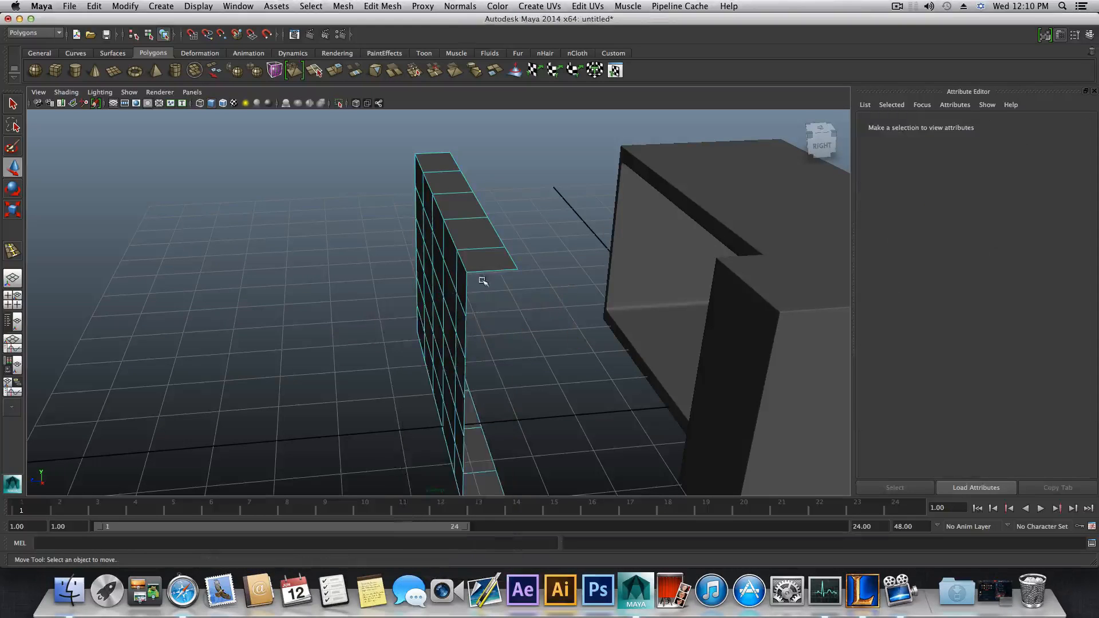
{"action": "left_click_drag", "start_coordinate": [483, 282], "coordinate": [342, 289], "text": "alt"}
{"action": "left_click_drag", "start_coordinate": [443, 325], "coordinate": [491, 273], "text": "alt"}
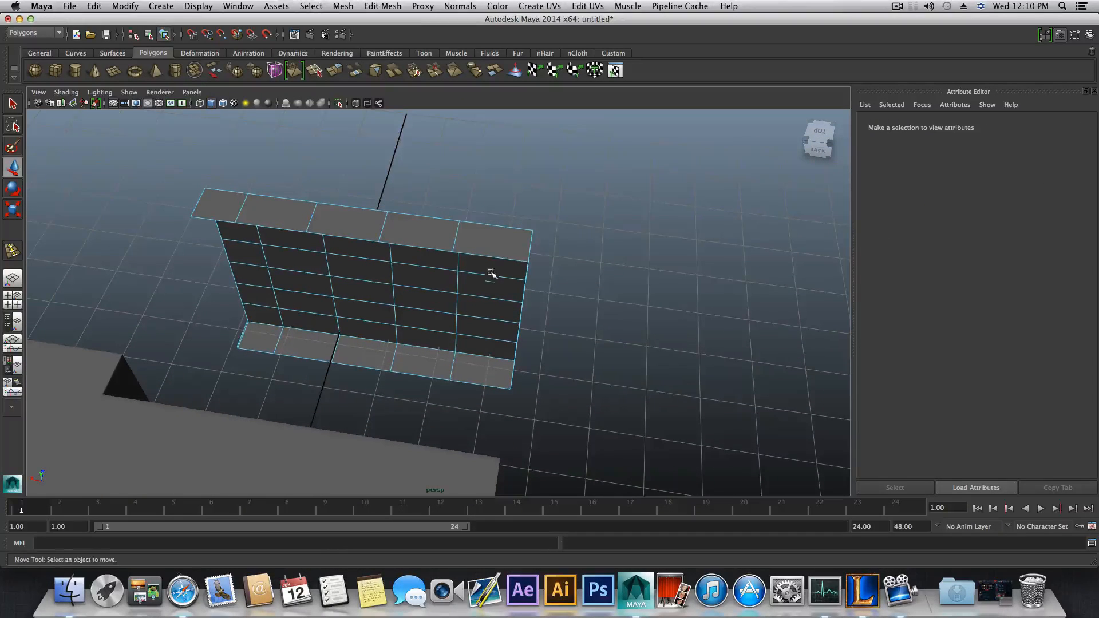
{"action": "left_click", "coordinate": [497, 258]}
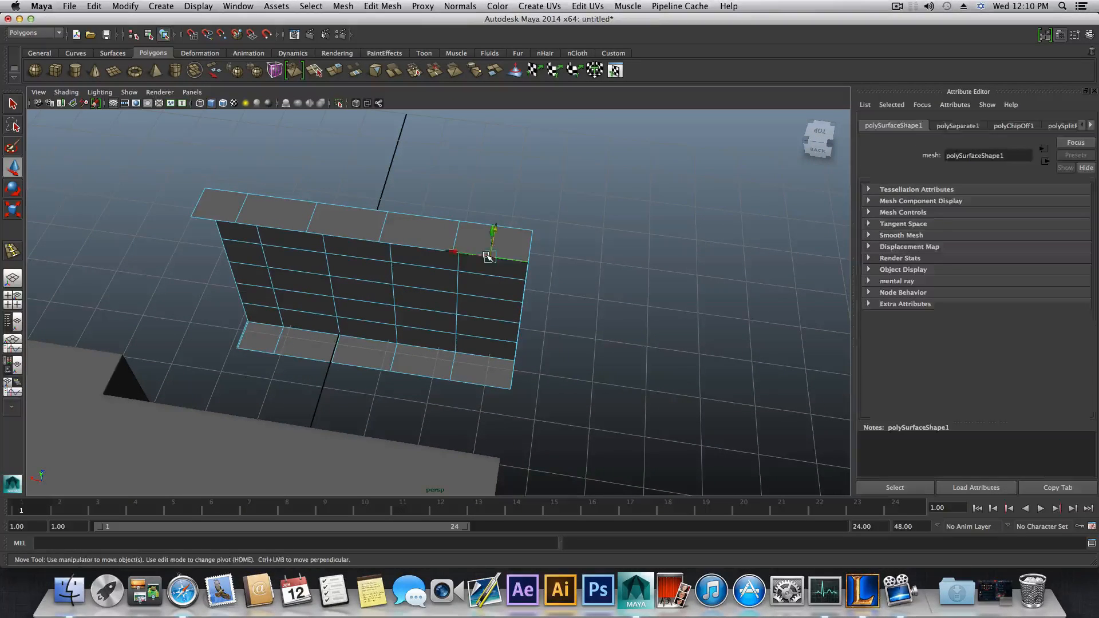
{"action": "left_click", "coordinate": [431, 247], "text": "shift"}
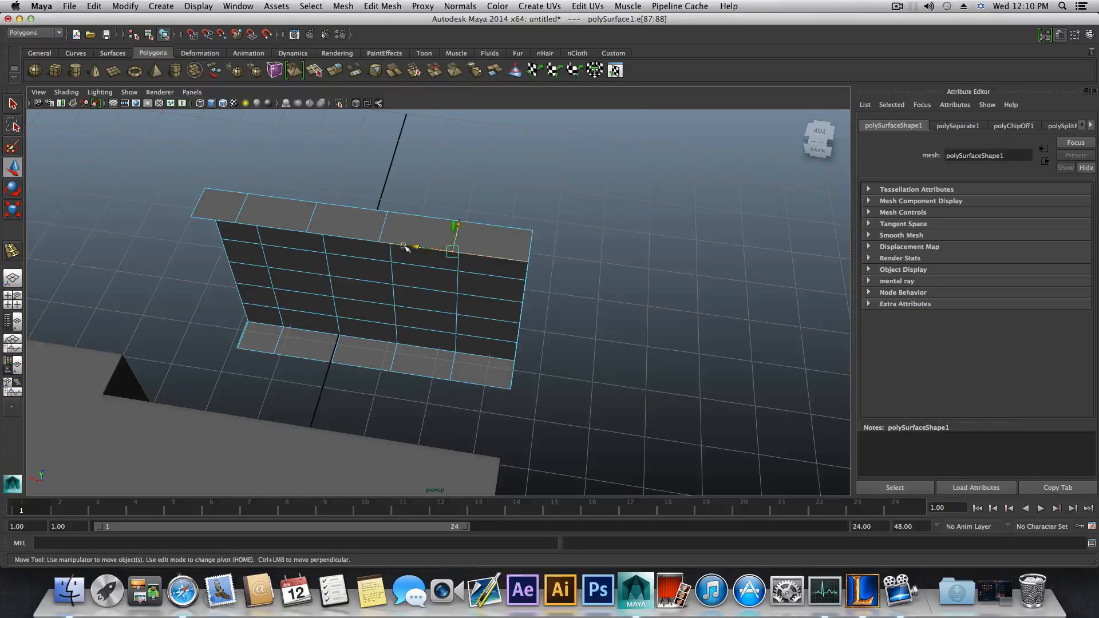
{"action": "left_click", "coordinate": [354, 237], "text": "shift"}
{"action": "left_click", "coordinate": [289, 232], "text": "shift"}
{"action": "left_click", "coordinate": [220, 221], "text": "shift"}
{"action": "mouse_move", "coordinate": [423, 290]}
{"action": "left_mouse_down", "text": "alt"}
{"action": "mouse_move", "coordinate": [445, 309]}
{"action": "mouse_move", "coordinate": [426, 309]}
{"action": "left_mouse_up", "text": "alt"}
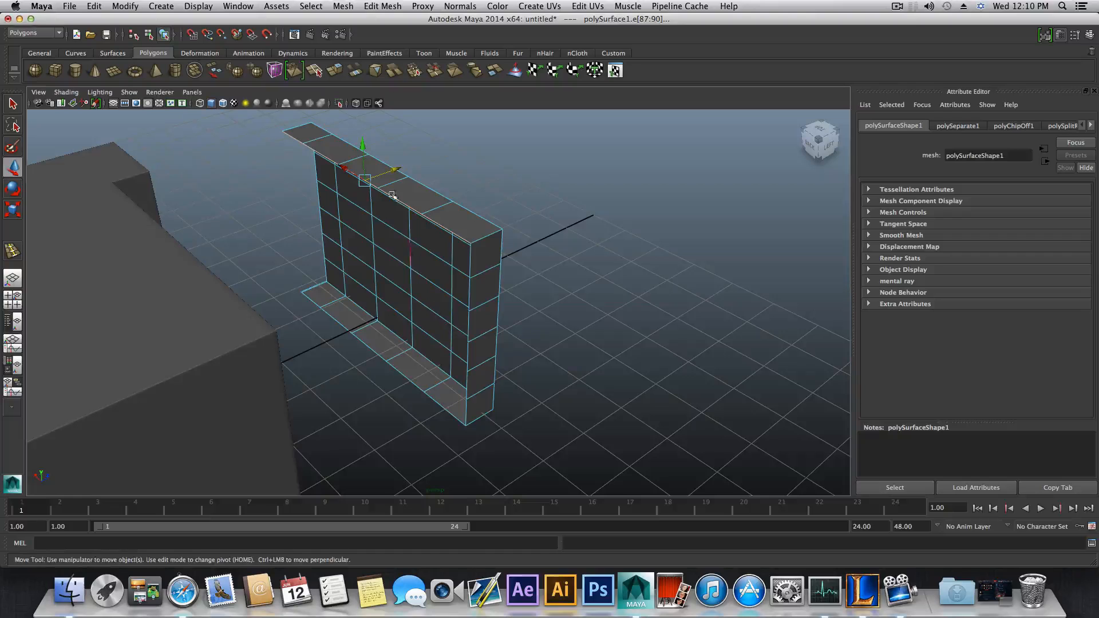
{"action": "left_click", "coordinate": [336, 70]}
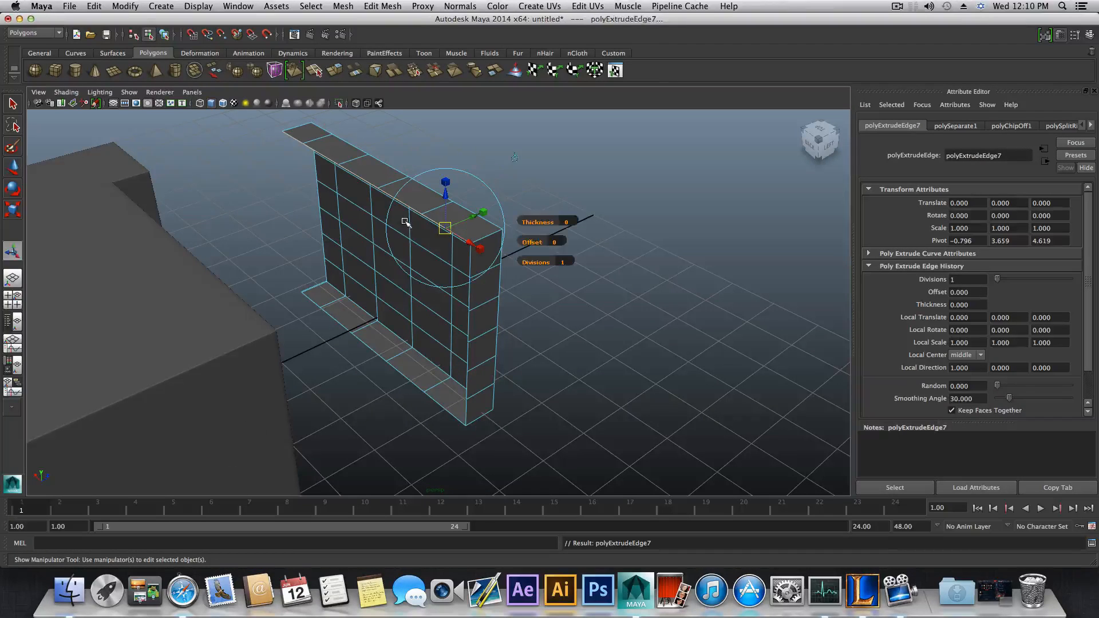
{"action": "key", "text": "w"}
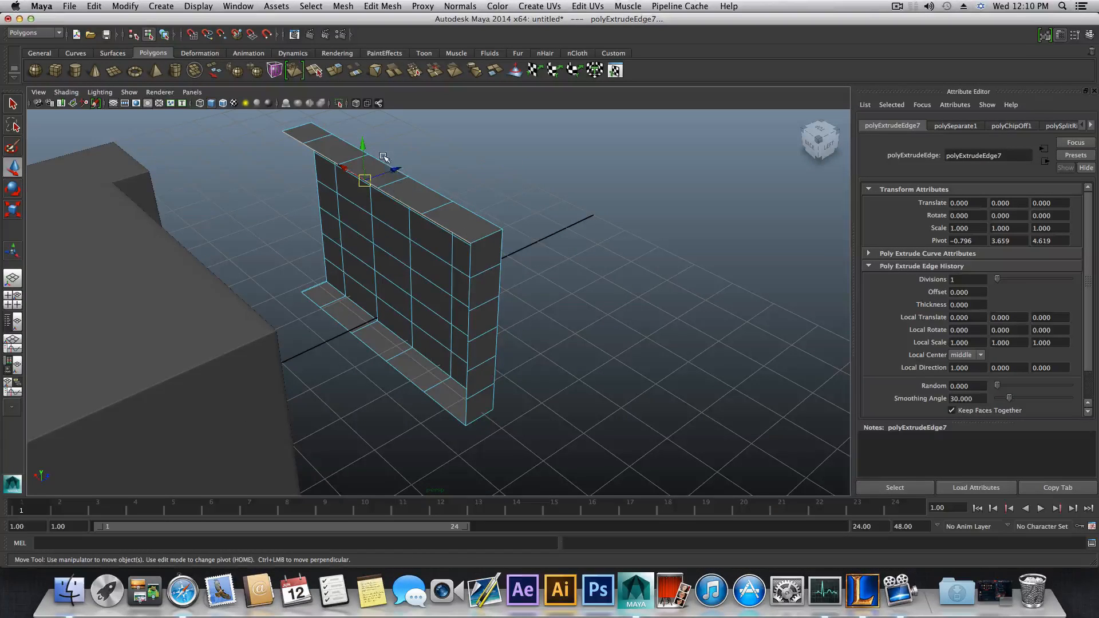
{"action": "left_click_drag", "start_coordinate": [362, 143], "coordinate": [361, 143]}
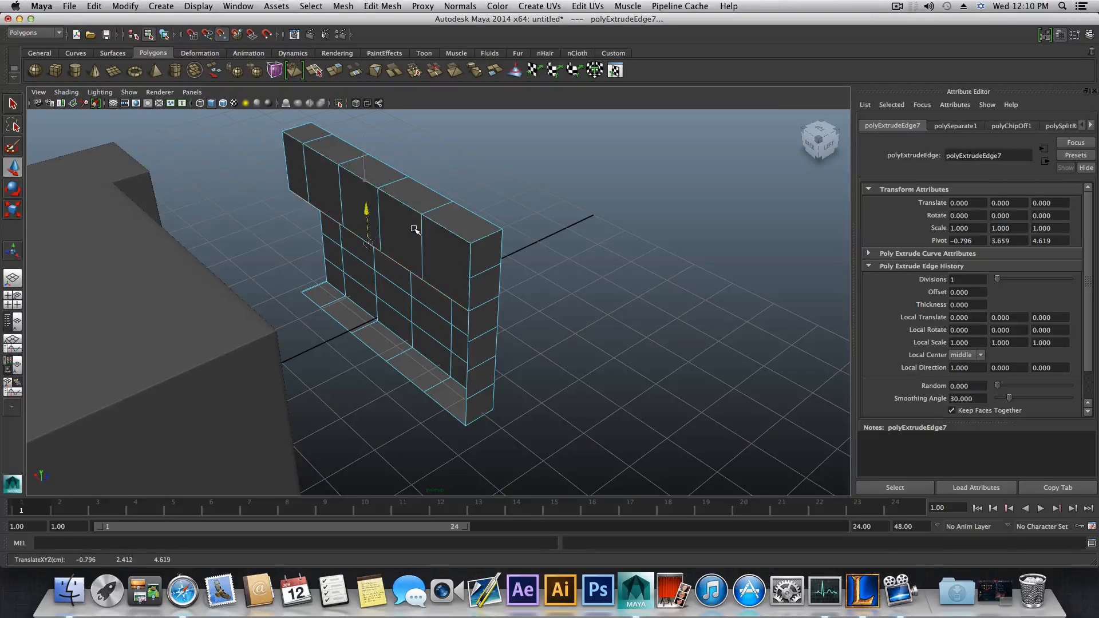
{"action": "left_click_drag", "start_coordinate": [415, 226], "coordinate": [344, 162], "text": "alt"}
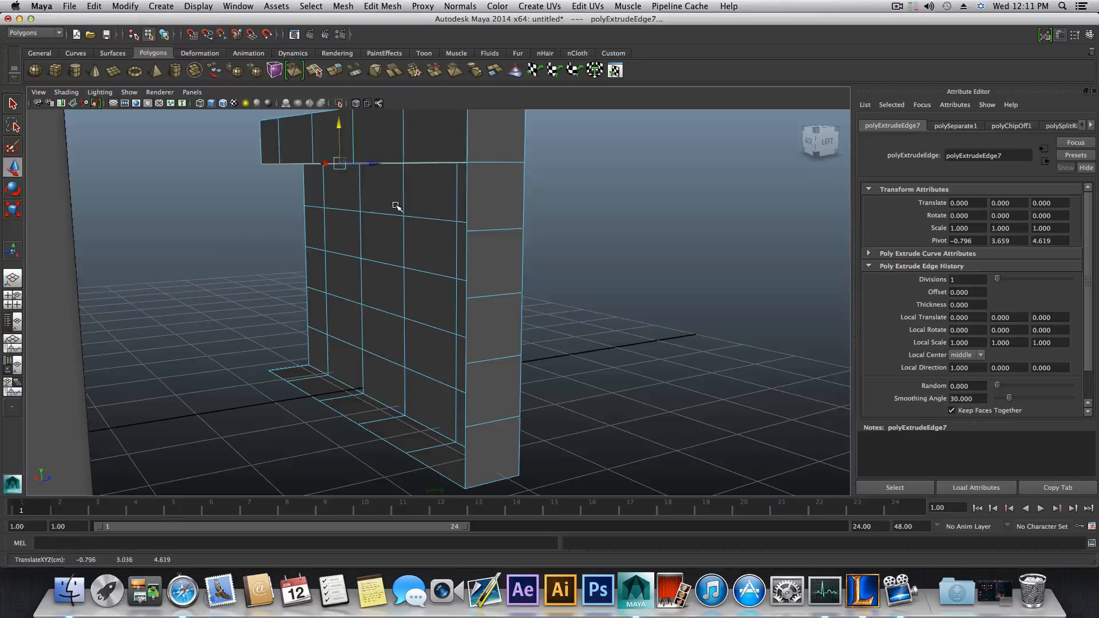
{"action": "left_click_drag", "start_coordinate": [395, 205], "coordinate": [382, 268], "text": "alt"}
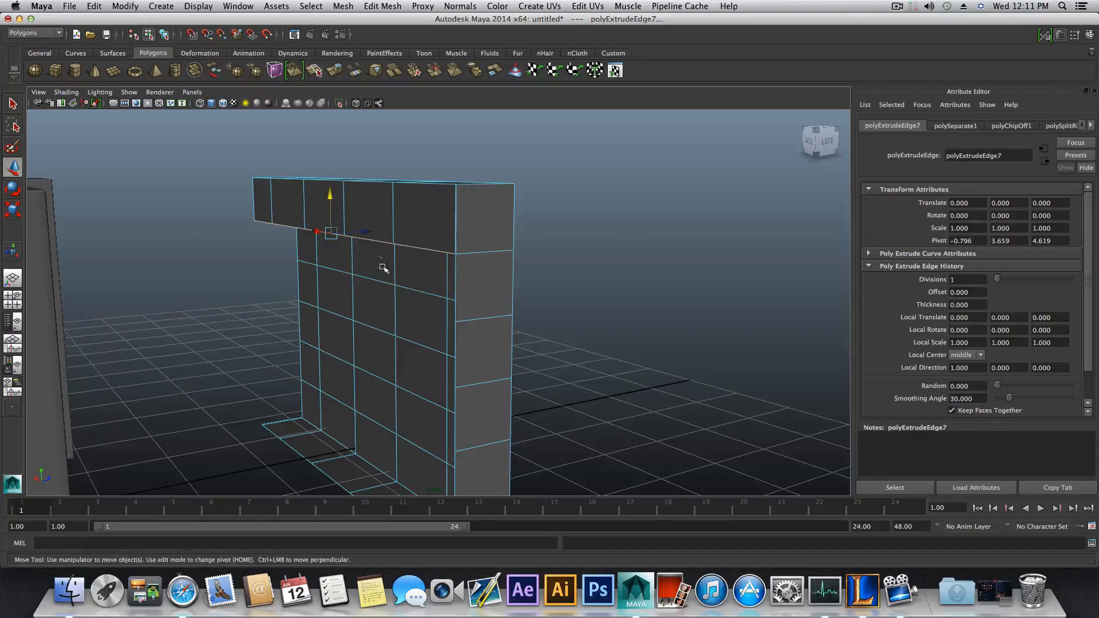
- Extrude the new back wall's lower edges downward twice, aligning them with the panel's second and third horizontal edge rows
{"action": "left_click", "coordinate": [337, 71]}
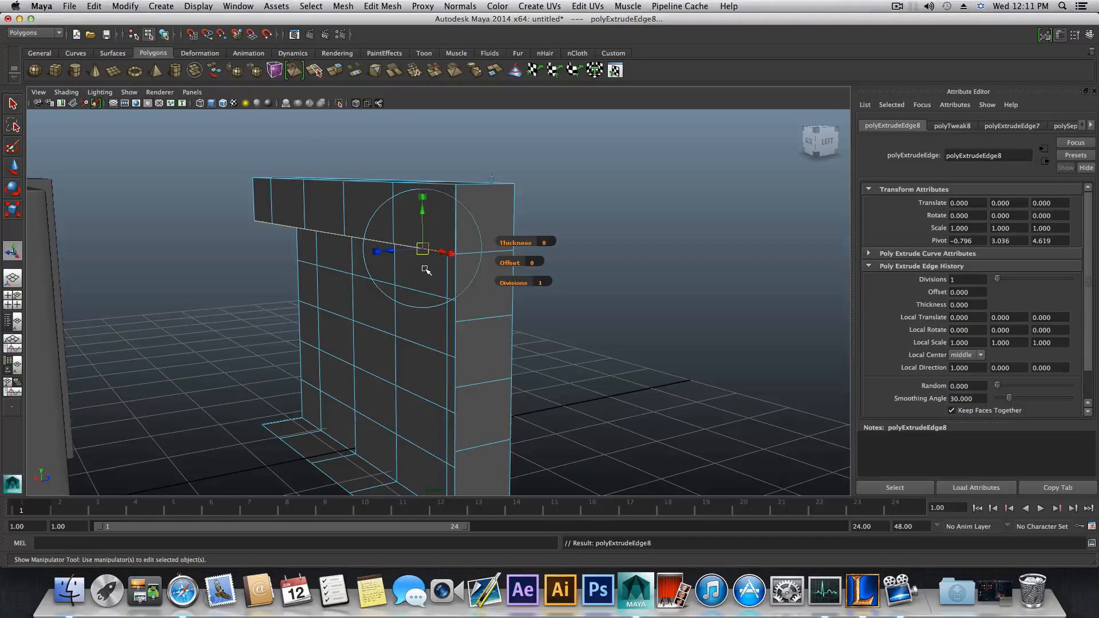
{"action": "key", "text": "w"}
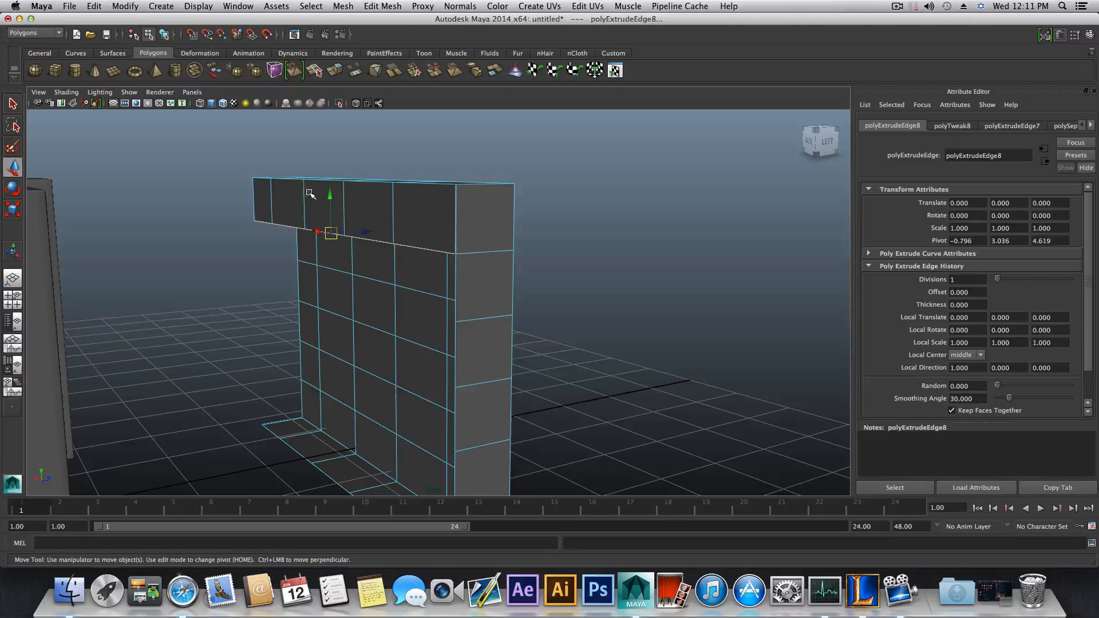
{"action": "left_click_drag", "start_coordinate": [323, 199], "coordinate": [346, 265]}
{"action": "middle_click_drag", "start_coordinate": [377, 328], "coordinate": [384, 302], "text": "alt"}
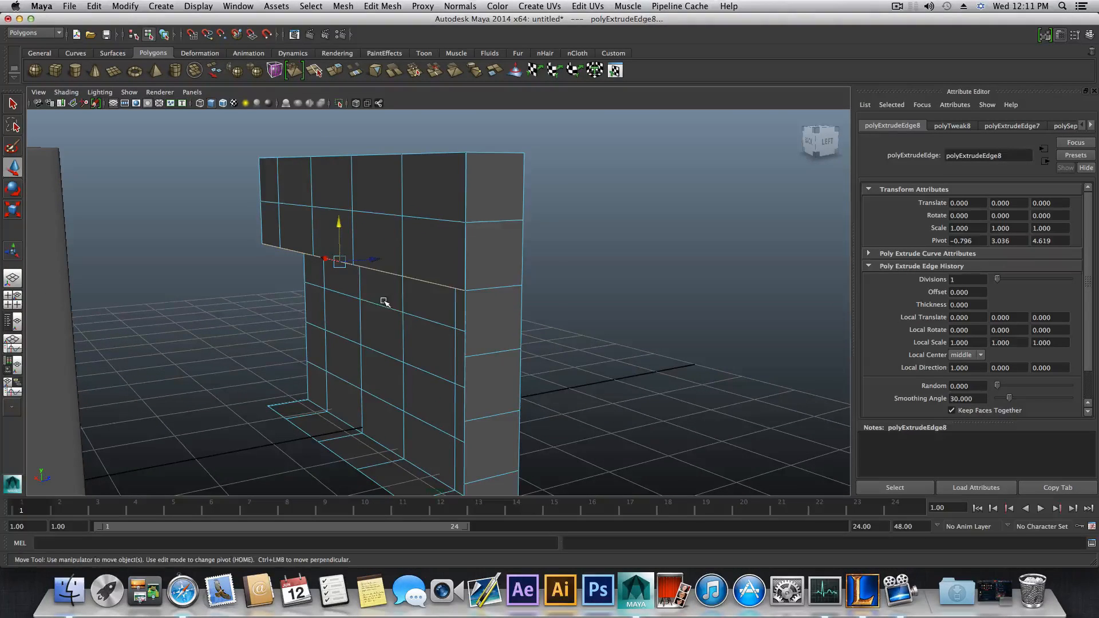
{"action": "key", "text": "ctrl+e"}
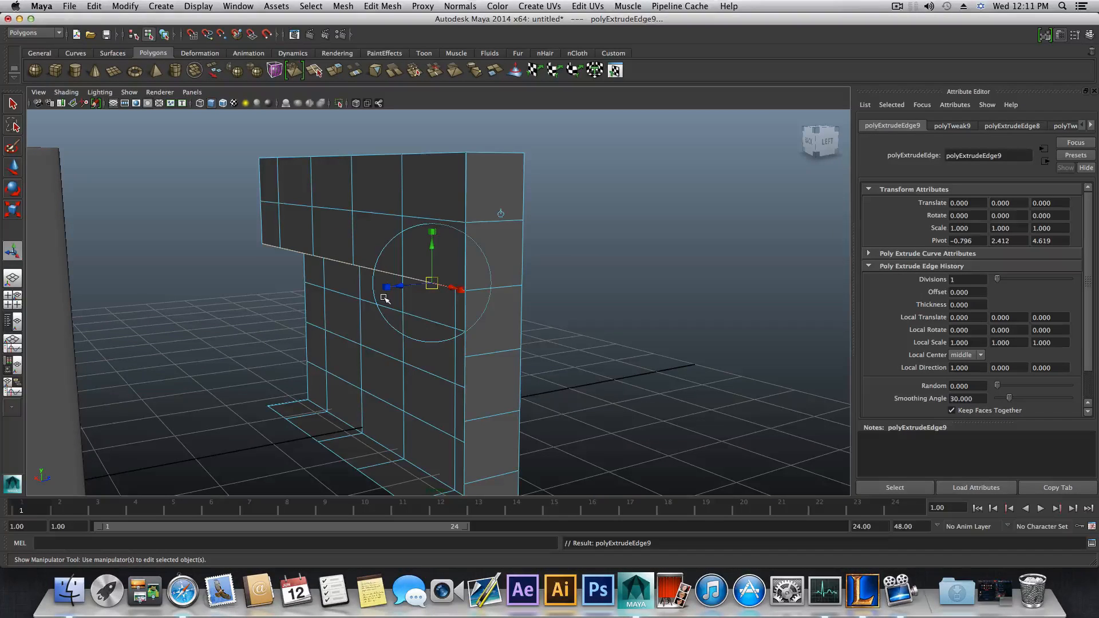
{"action": "key", "text": "w"}
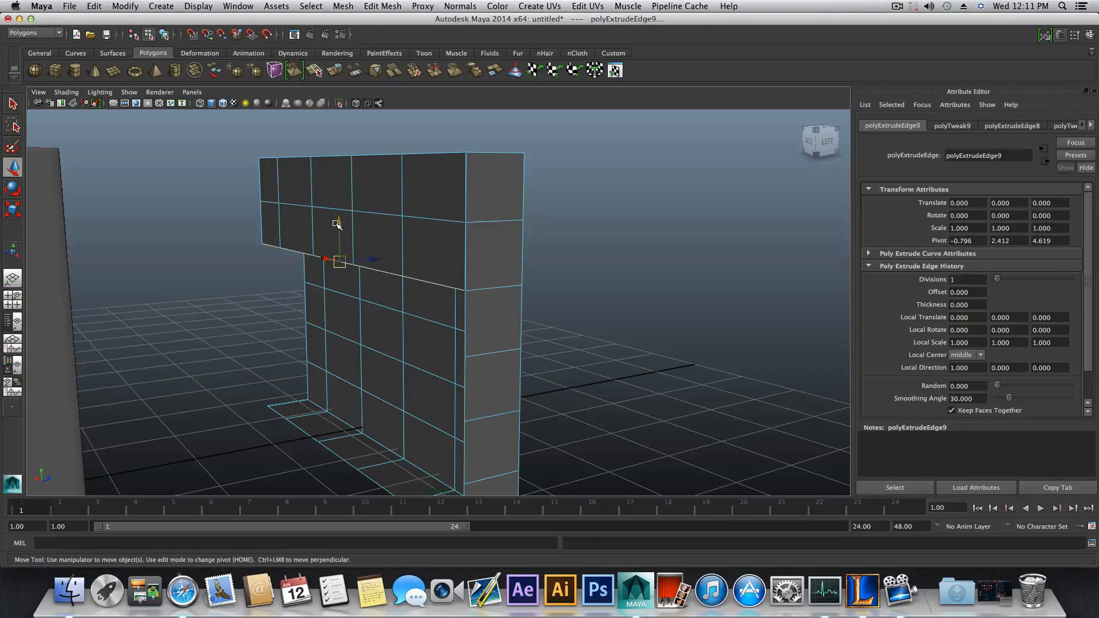
{"action": "left_click_drag", "start_coordinate": [340, 223], "coordinate": [346, 298]}
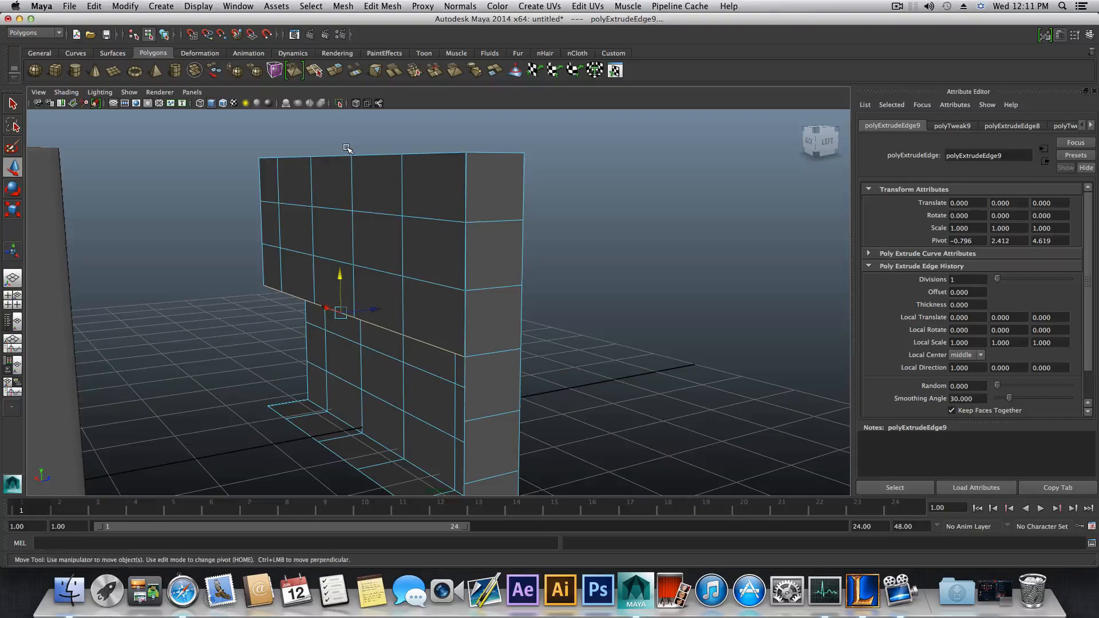
- Continue the panel's back wall with two more downward edge extrusions, level with the fourth and fifth horizontal edge rows
{"action": "key", "text": "ctrl+e"}
{"action": "key", "text": "e"}
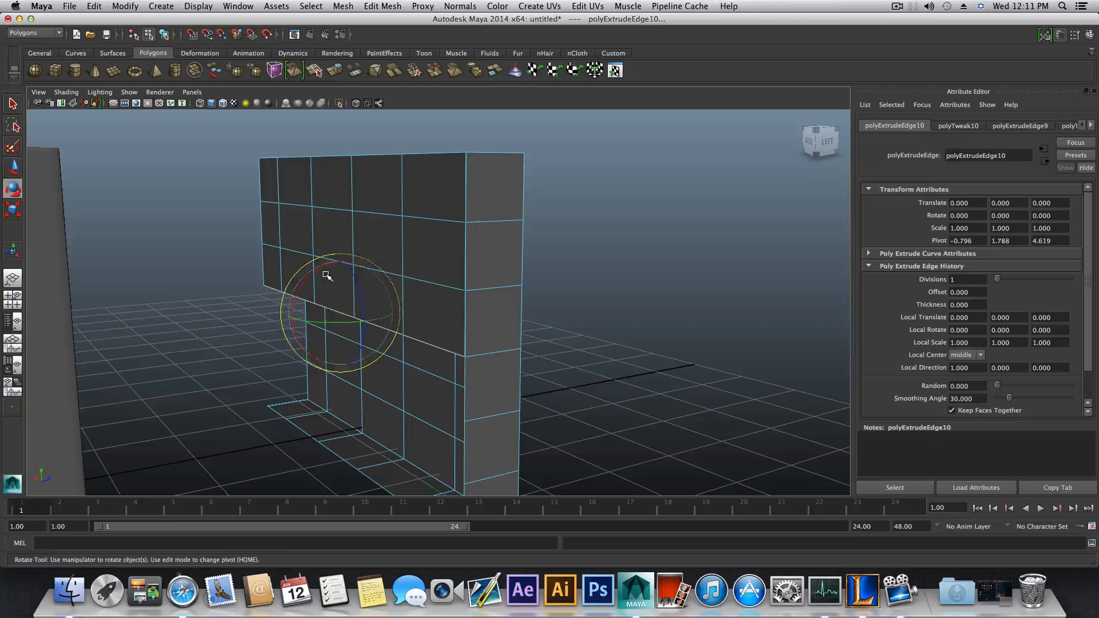
{"action": "key", "text": "w"}
{"action": "left_click_drag", "start_coordinate": [340, 279], "coordinate": [354, 393]}
{"action": "key", "text": "ctrl+e"}
{"action": "key", "text": "w"}
{"action": "key", "text": "z"}
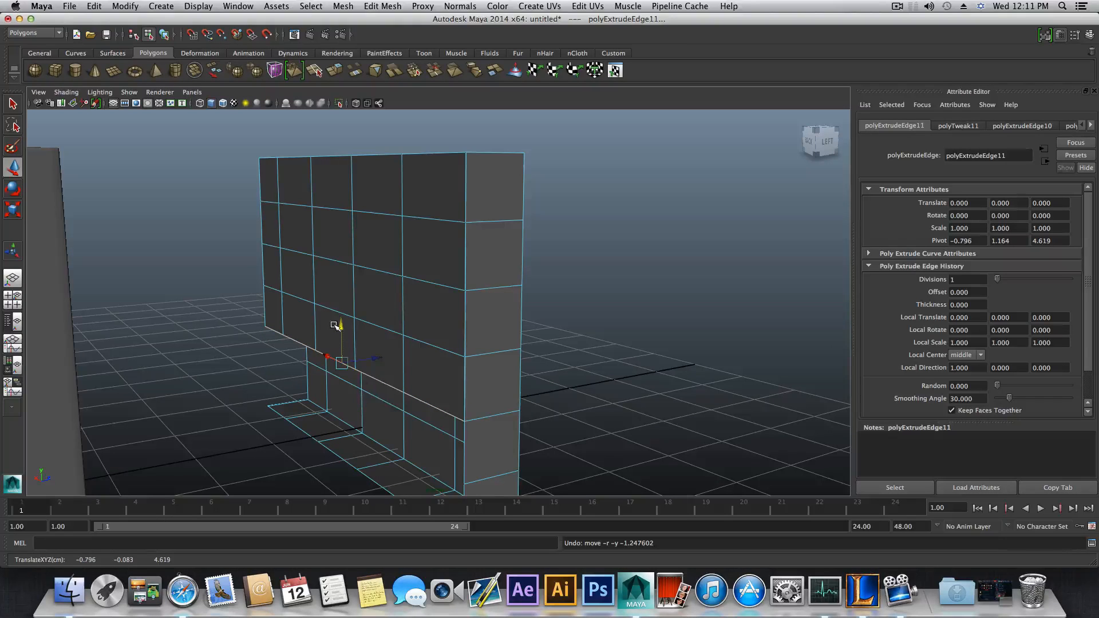
{"action": "left_click_drag", "start_coordinate": [341, 326], "coordinate": [391, 296]}
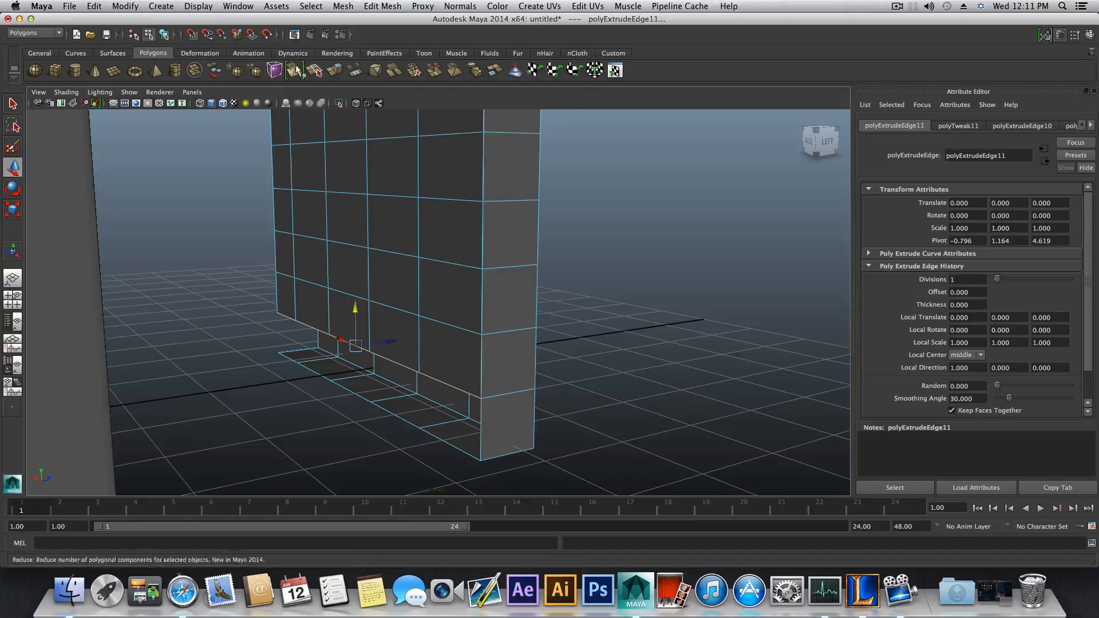
- Extrude the back wall's lower edges down to the panel's bottom rim to close the back, snapping them into place
{"action": "left_click", "coordinate": [337, 77]}
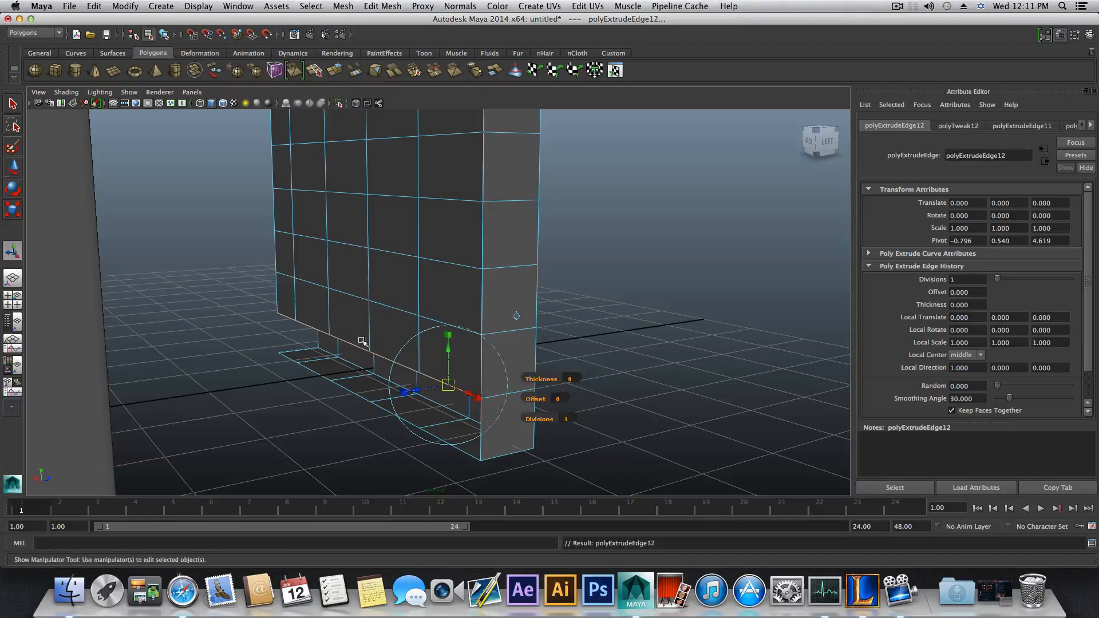
{"action": "key", "text": "w"}
{"action": "left_click_drag", "start_coordinate": [356, 313], "coordinate": [360, 354]}
{"action": "key", "text": "z"}
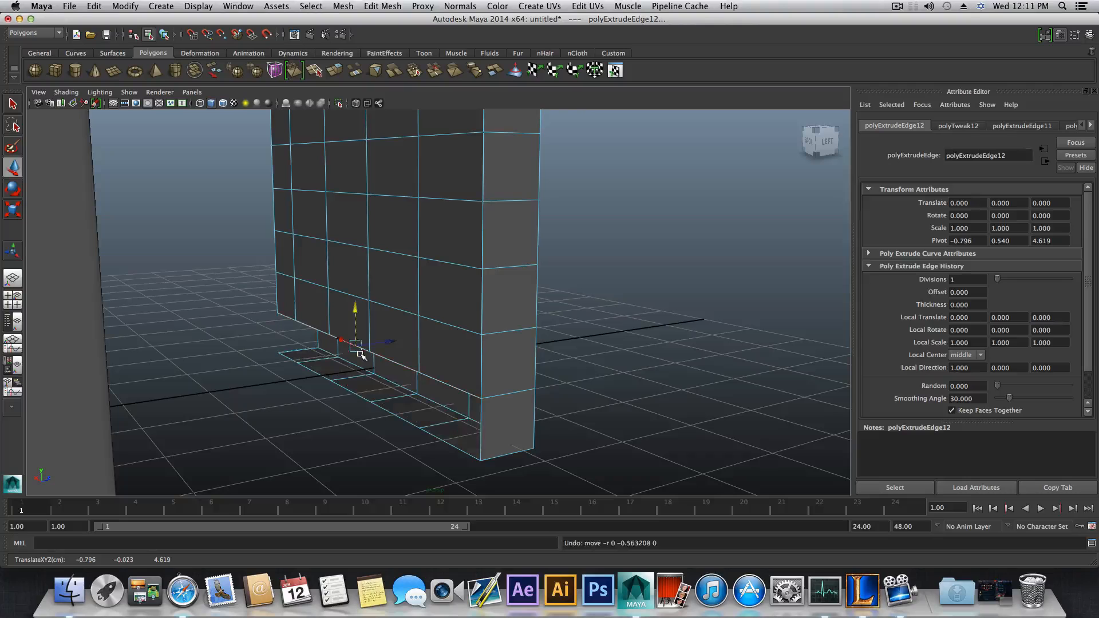
{"action": "key", "text": "z"}
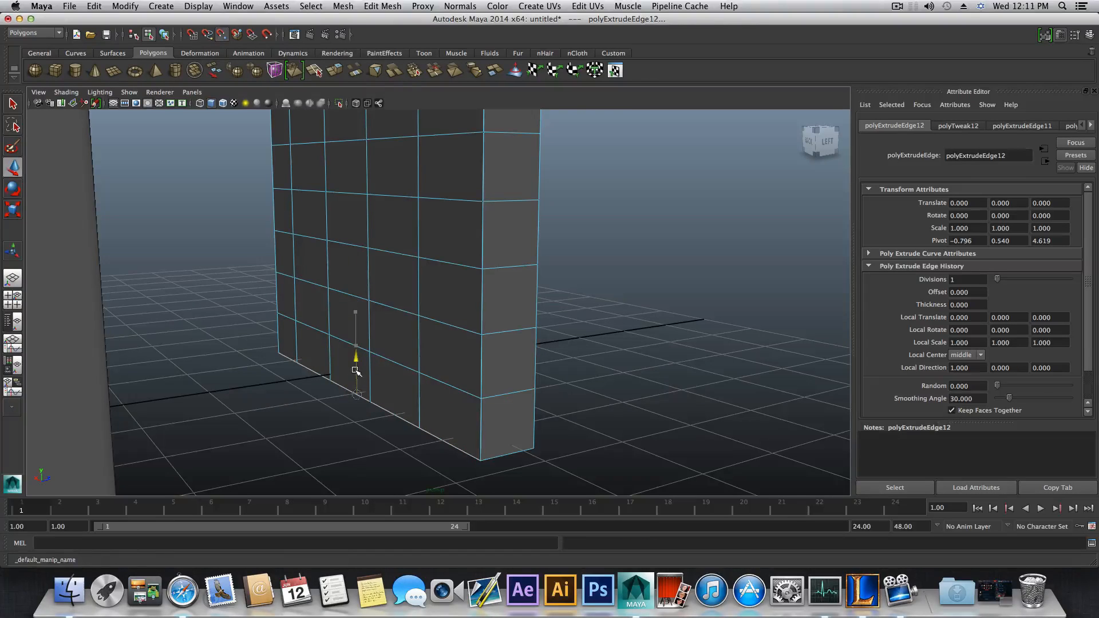
{"action": "left_click_drag", "start_coordinate": [353, 372], "coordinate": [390, 259], "text": "alt"}
- Extrude the vertical front edges on the panel's open side and snap them back to the rear wall to close the side
{"action": "key", "text": "F8"}
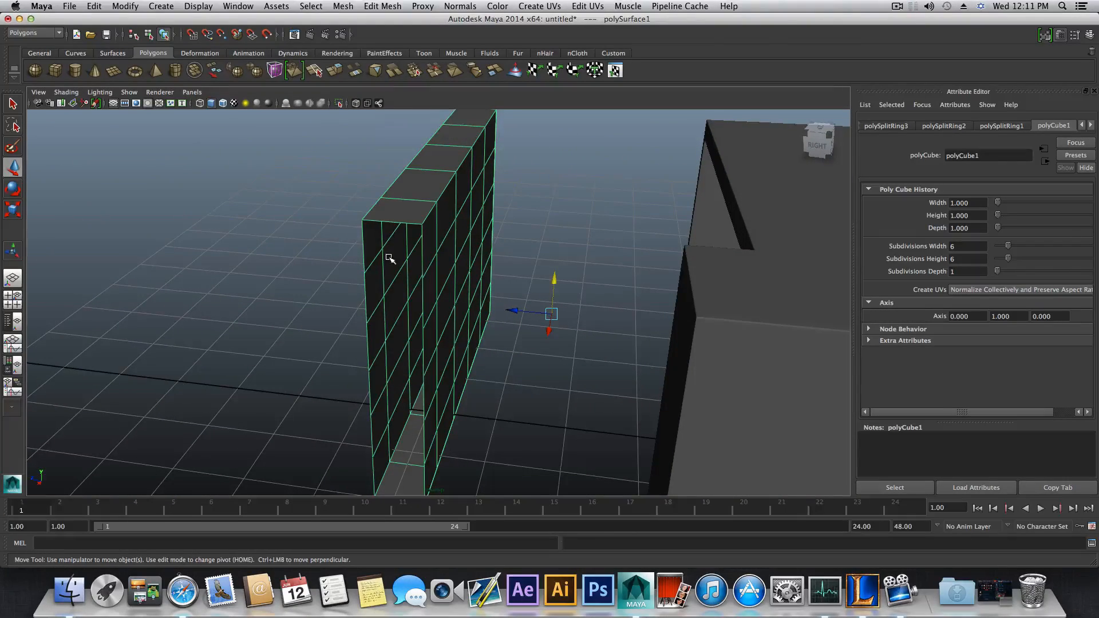
{"action": "right_click_drag", "start_coordinate": [372, 255], "coordinate": [371, 229]}
{"action": "left_click", "coordinate": [364, 246]}
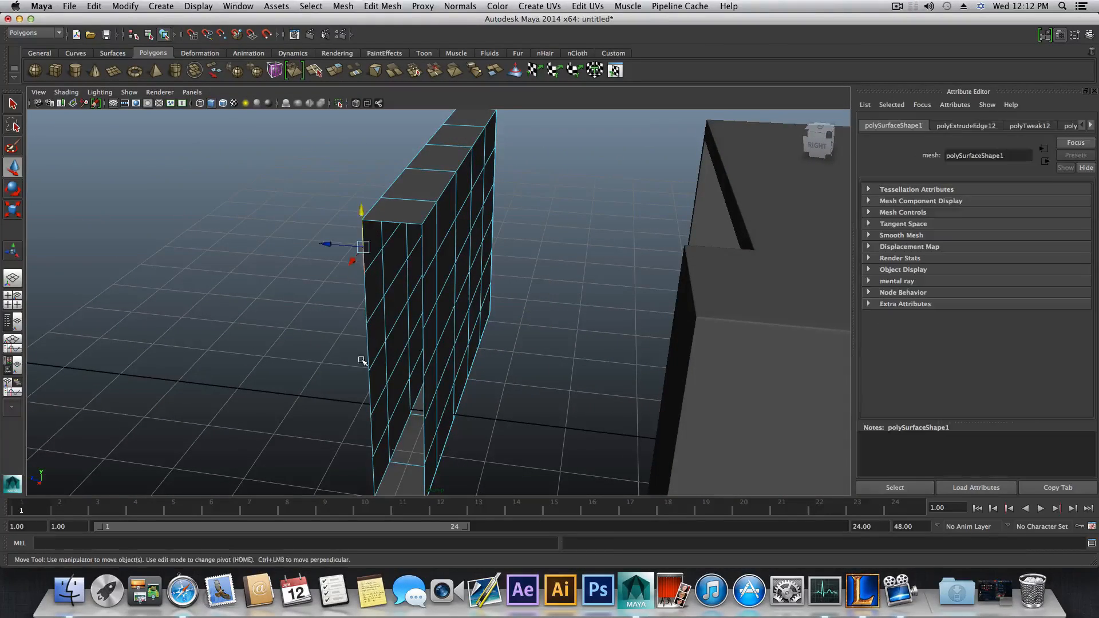
{"action": "middle_click_drag", "start_coordinate": [365, 363], "coordinate": [328, 275], "text": "alt"}
{"action": "double_click", "coordinate": [332, 365], "text": "shift"}
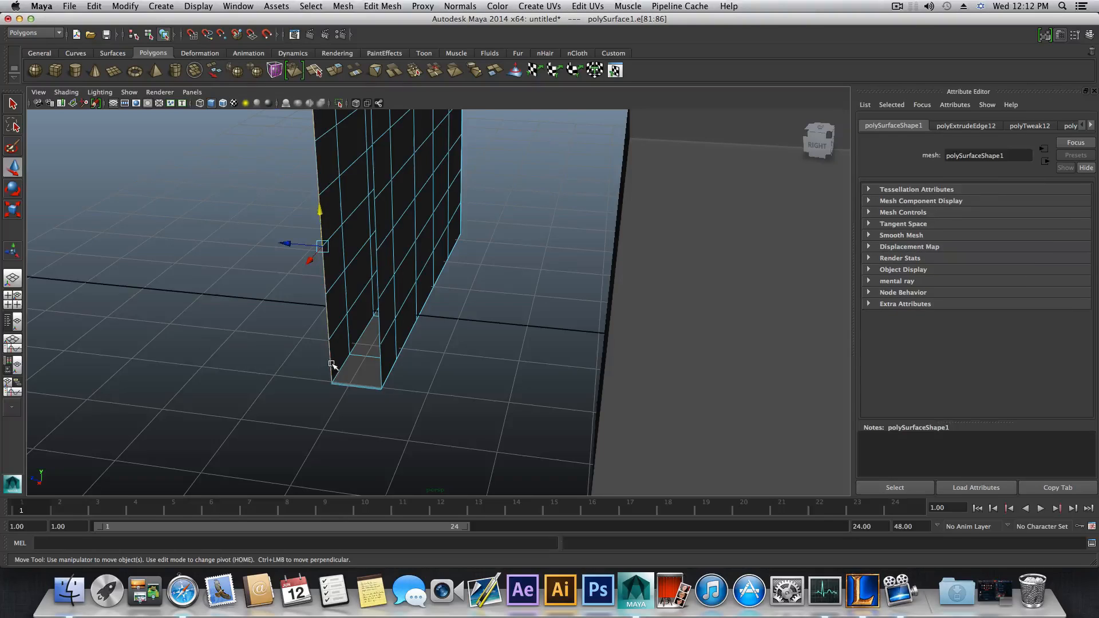
{"action": "middle_click_drag", "start_coordinate": [332, 367], "coordinate": [302, 421], "text": "alt"}
{"action": "left_click", "coordinate": [334, 68]}
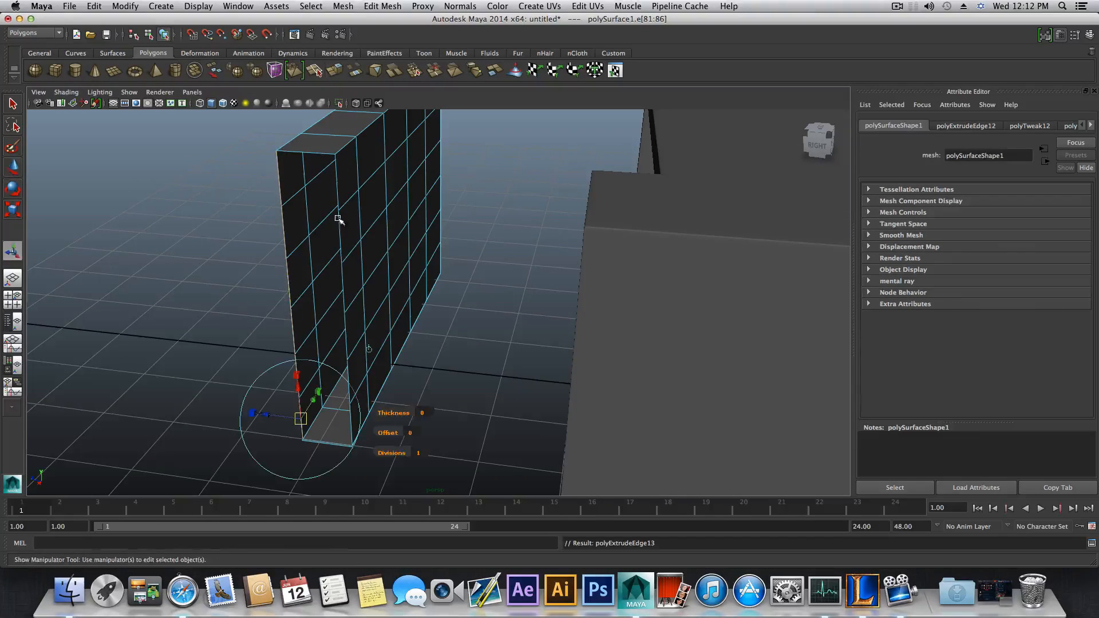
{"action": "left_click_drag", "start_coordinate": [324, 304], "coordinate": [348, 306], "text": "alt"}
{"action": "middle_click_drag", "start_coordinate": [464, 278], "coordinate": [417, 260], "text": "alt"}
{"action": "key", "text": "w"}
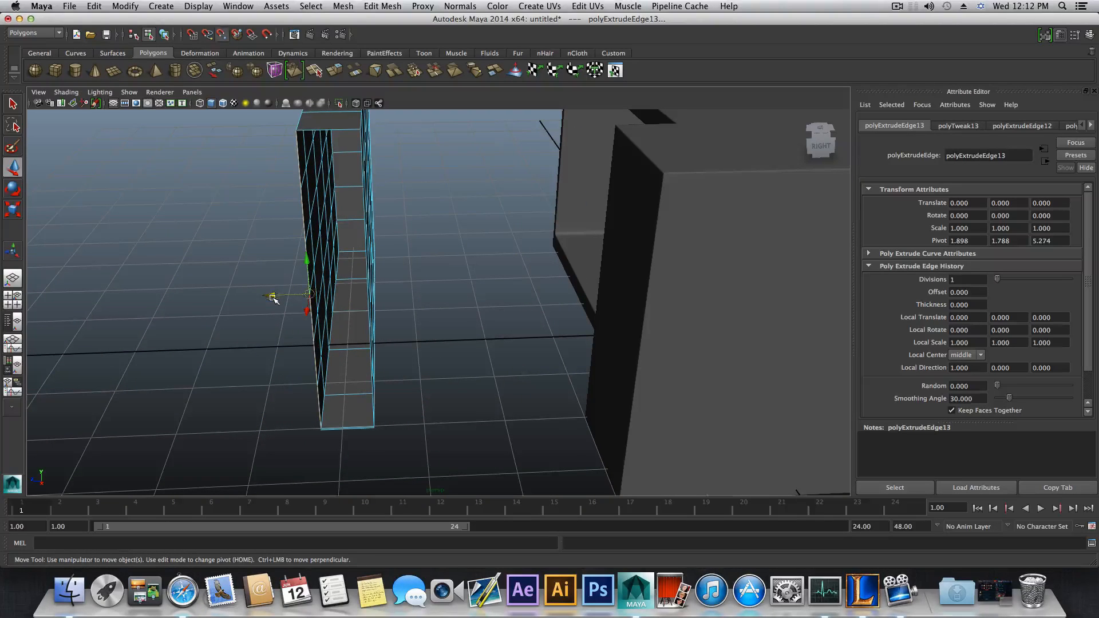
{"action": "left_click_drag", "start_coordinate": [272, 297], "coordinate": [354, 295]}
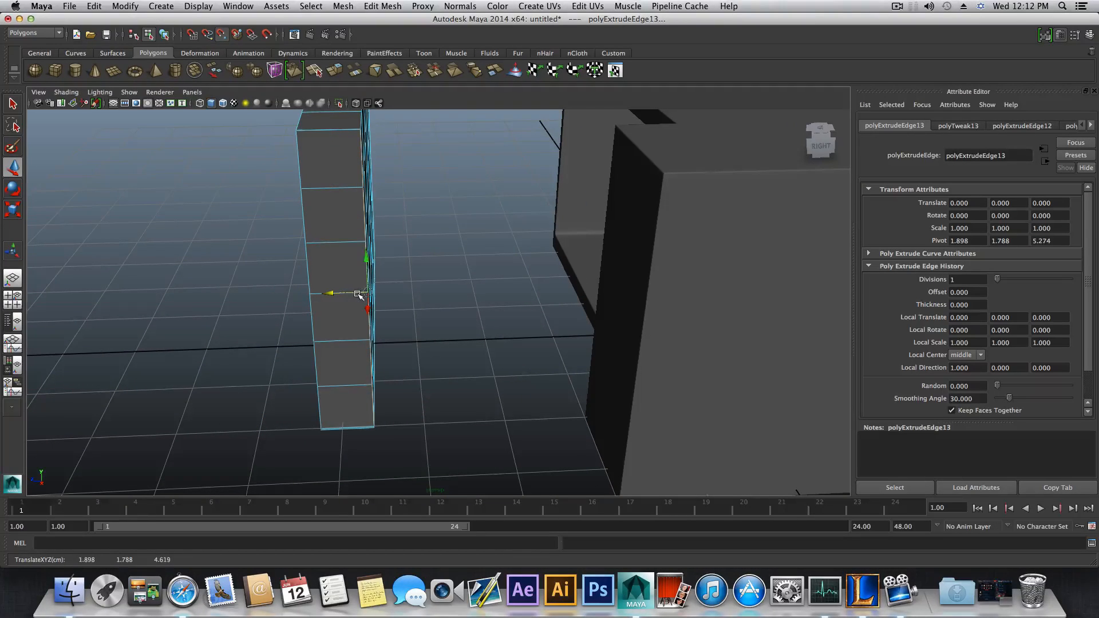
- Delete the stray thin face sticking out along the bottom edge of the panel's newly closed side
{"action": "left_click_drag", "start_coordinate": [372, 252], "coordinate": [537, 364], "text": "alt"}
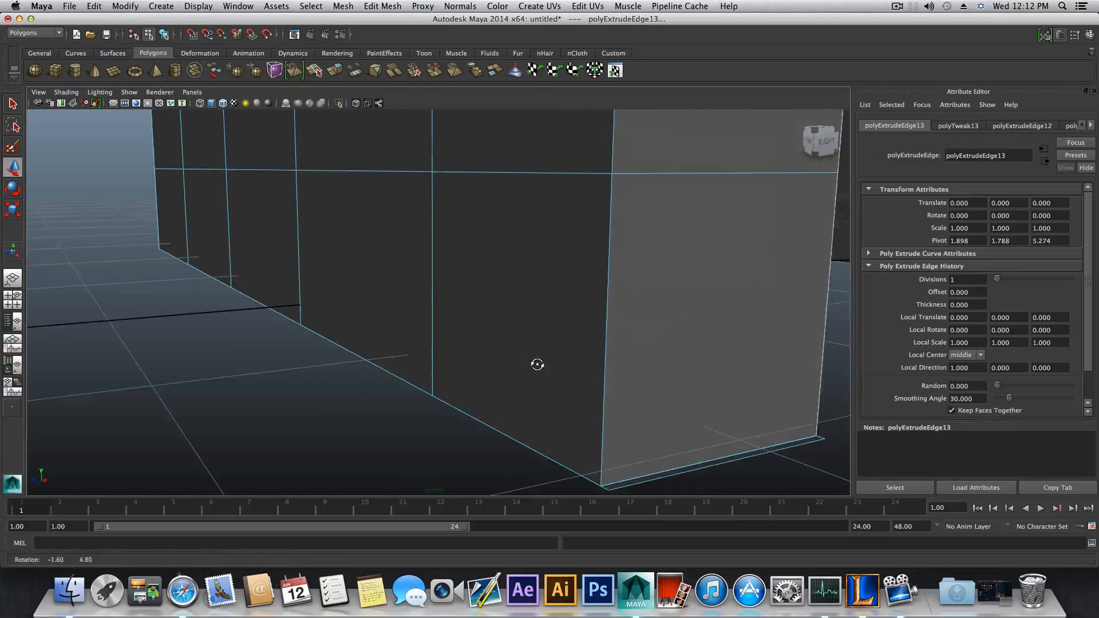
{"action": "right_click_drag", "start_coordinate": [581, 360], "coordinate": [548, 363], "text": "alt"}
{"action": "left_click_drag", "start_coordinate": [548, 363], "coordinate": [346, 385], "text": "alt"}
{"action": "middle_click_drag", "start_coordinate": [346, 385], "coordinate": [581, 353], "text": "alt"}
{"action": "middle_click_drag", "start_coordinate": [421, 292], "coordinate": [503, 374], "text": "alt"}
{"action": "left_click_drag", "start_coordinate": [503, 374], "coordinate": [619, 285], "text": "alt"}
{"action": "left_click_drag", "start_coordinate": [465, 281], "coordinate": [380, 432], "text": "alt"}
{"action": "right_click_drag", "start_coordinate": [377, 358], "coordinate": [377, 385]}
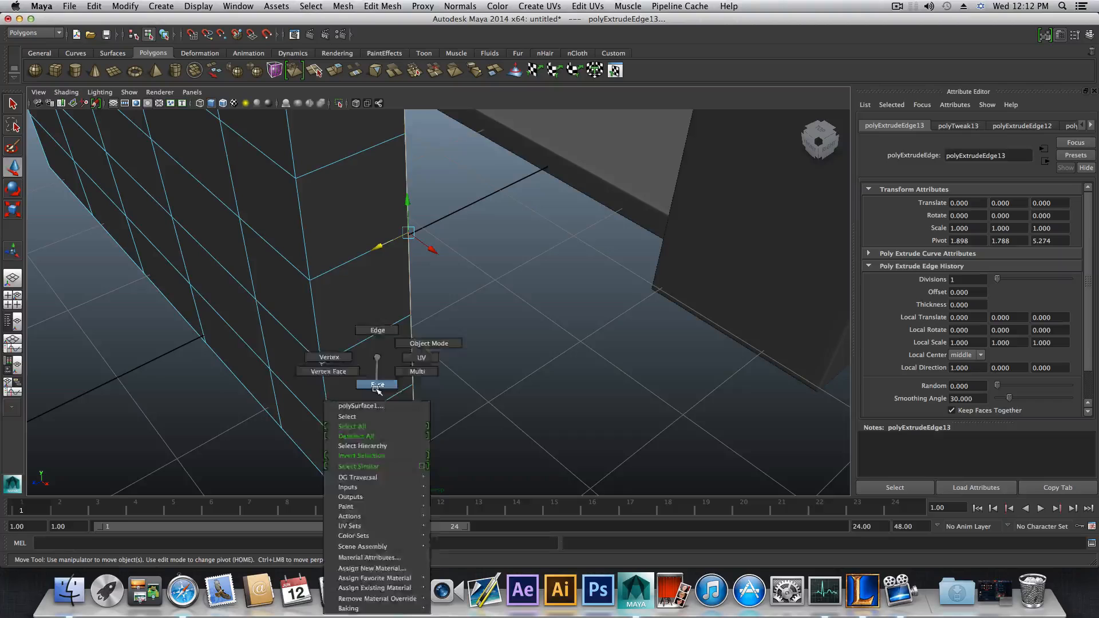
{"action": "left_click", "coordinate": [376, 460]}
{"action": "left_click", "coordinate": [379, 471]}
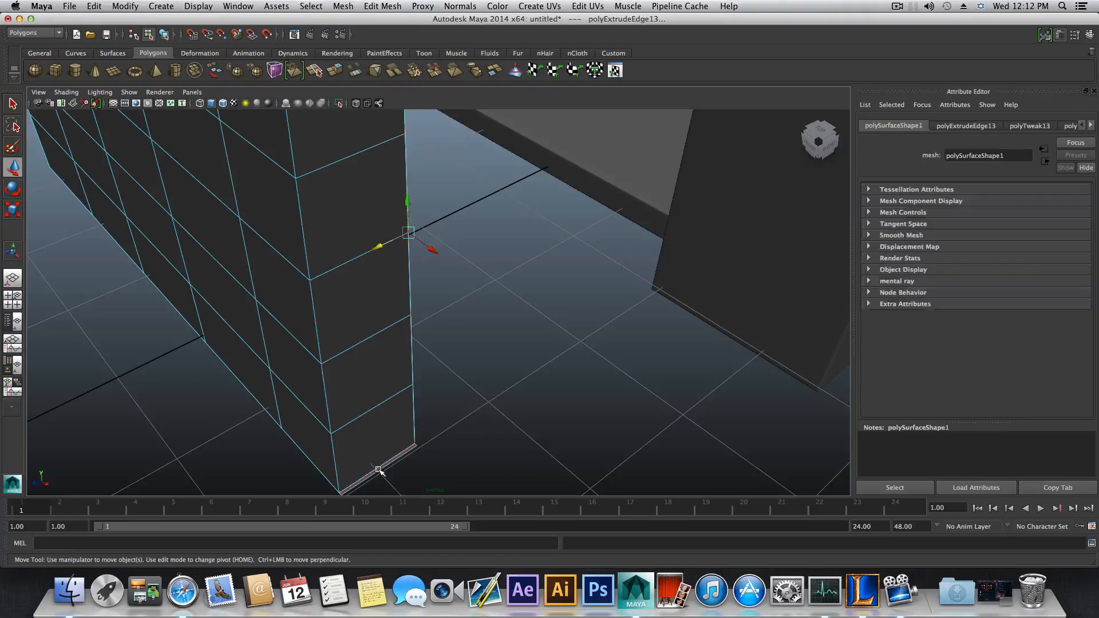
{"action": "left_click", "coordinate": [684, 277]}
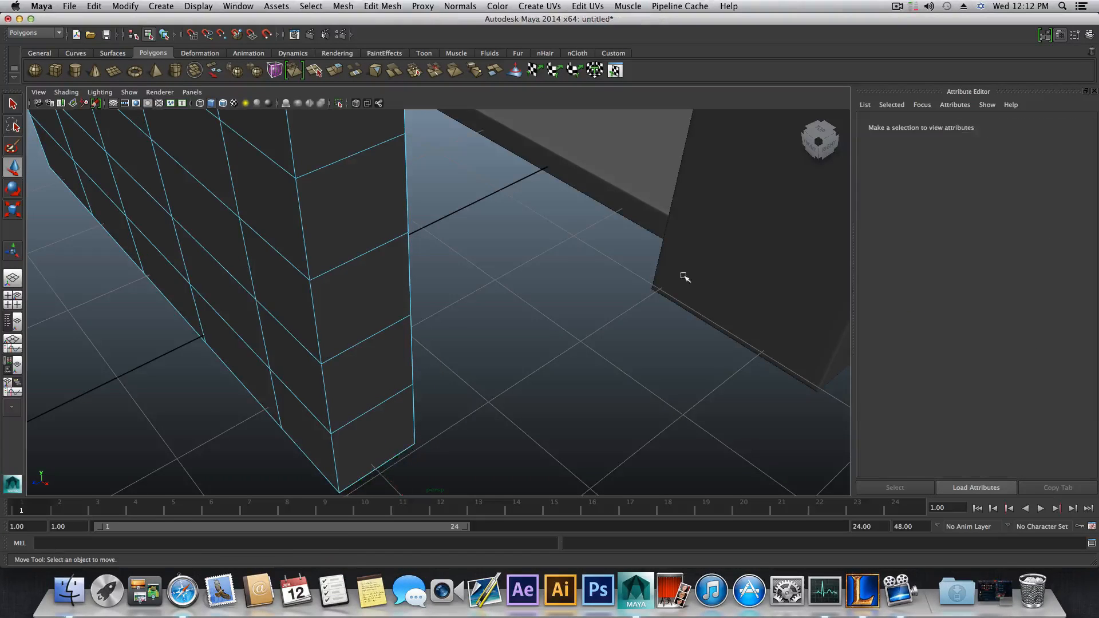
- Turn off the main body's smooth preview, extrude the bottom edge beside the open gap, and snap it to the opposite edge to close the gap
{"action": "left_click_drag", "start_coordinate": [688, 301], "coordinate": [488, 354], "text": "alt"}
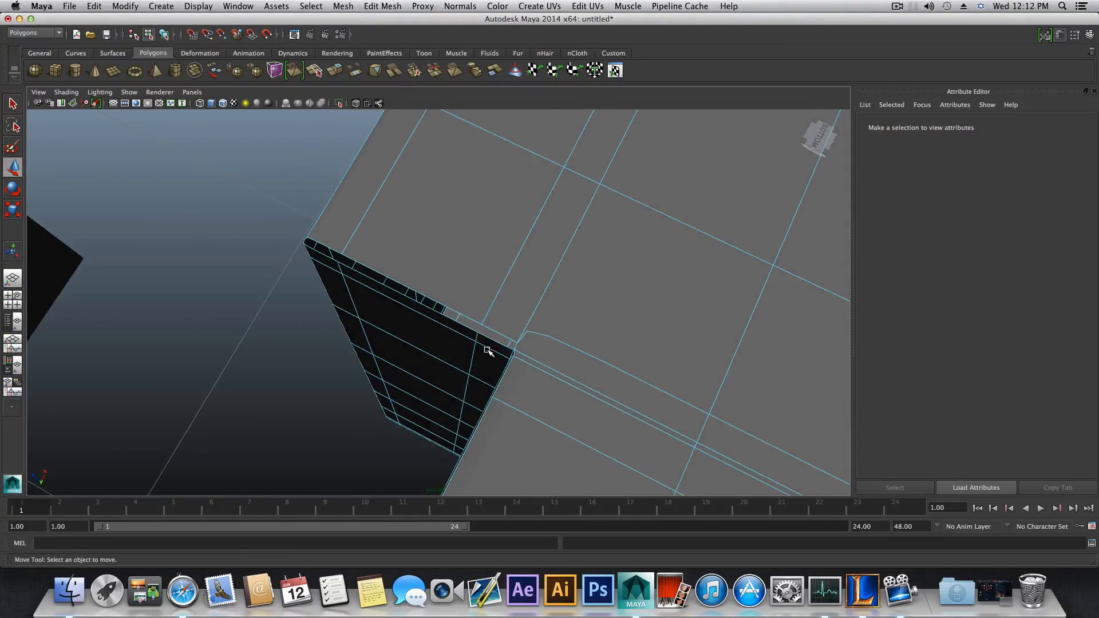
{"action": "key", "text": "1"}
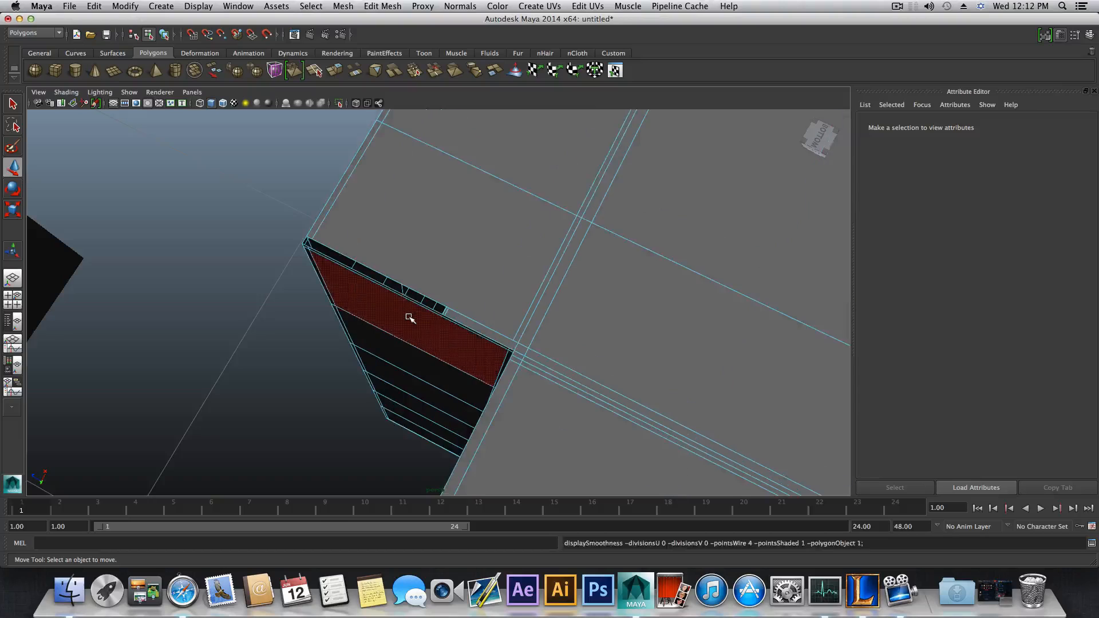
{"action": "right_click_drag", "start_coordinate": [412, 276], "coordinate": [413, 300]}
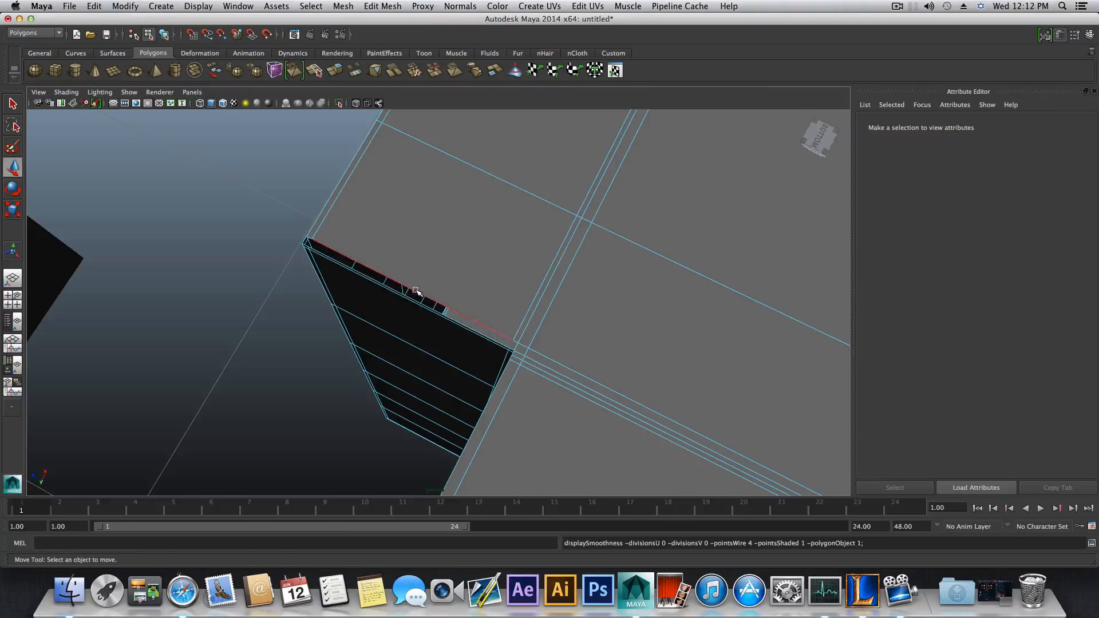
{"action": "left_click", "coordinate": [413, 300]}
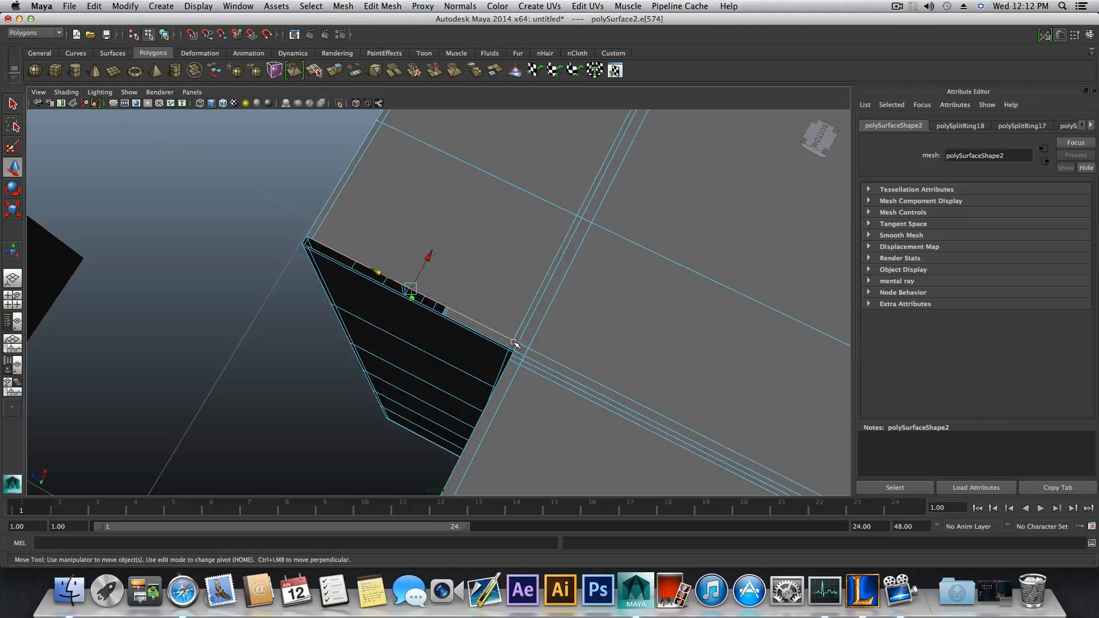
{"action": "double_click", "coordinate": [486, 324]}
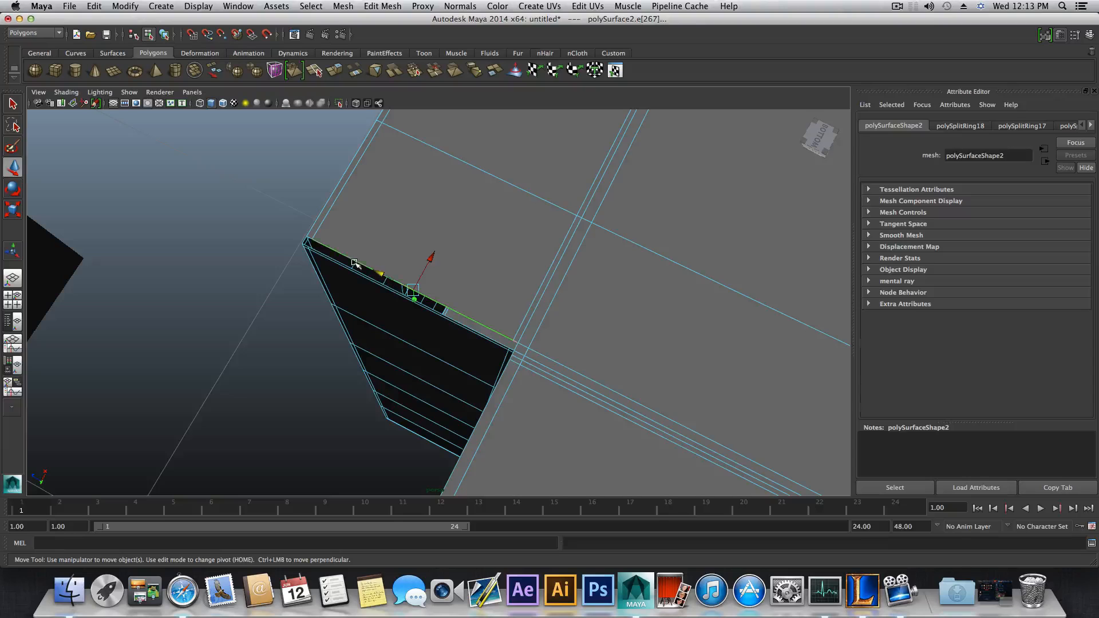
{"action": "left_click", "coordinate": [307, 235], "text": "shift"}
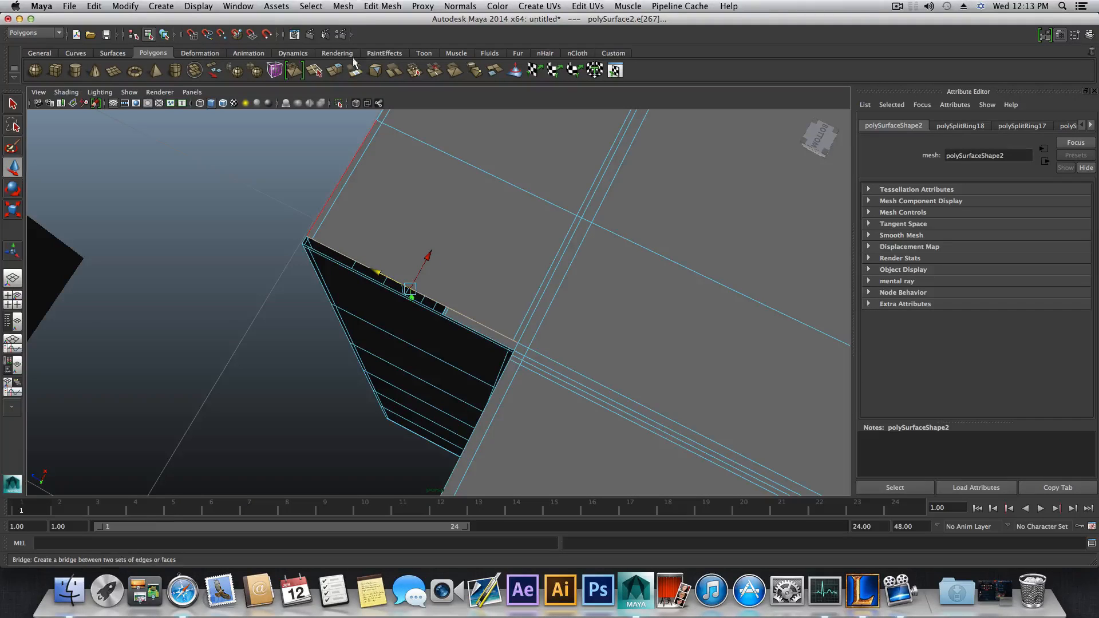
{"action": "key", "text": "ctrl+e"}
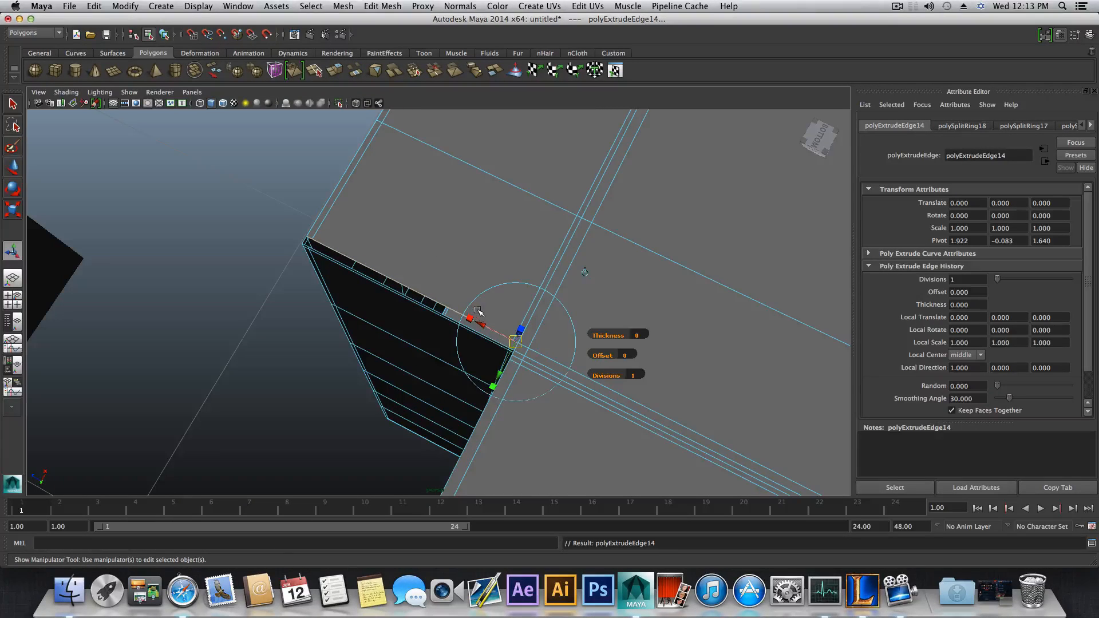
{"action": "key", "text": "w"}
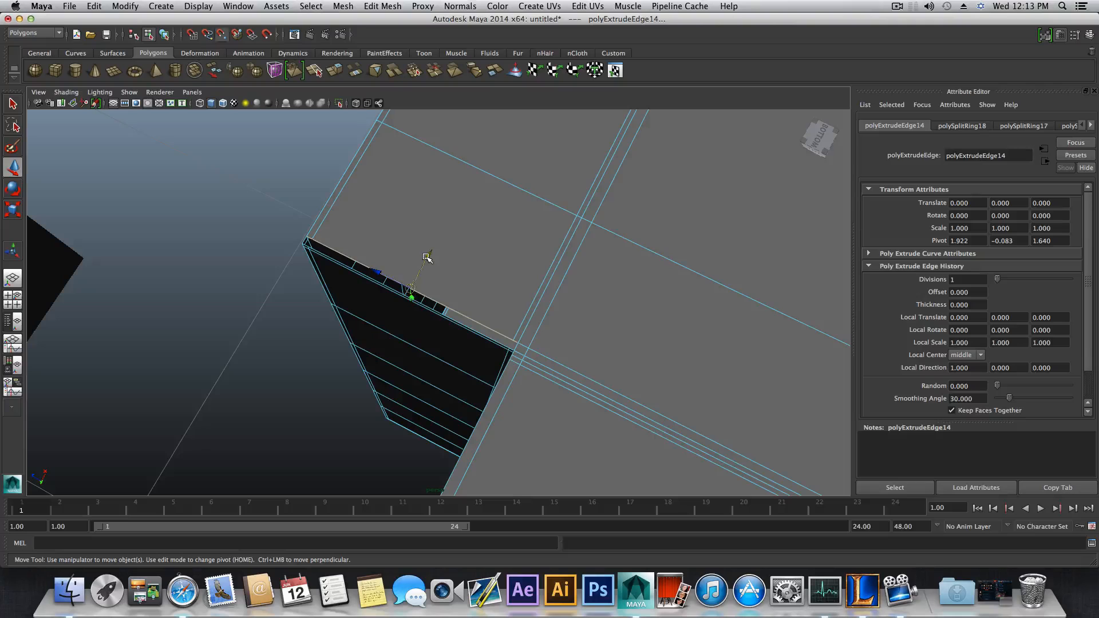
{"action": "left_click_drag", "start_coordinate": [426, 257], "coordinate": [352, 396]}
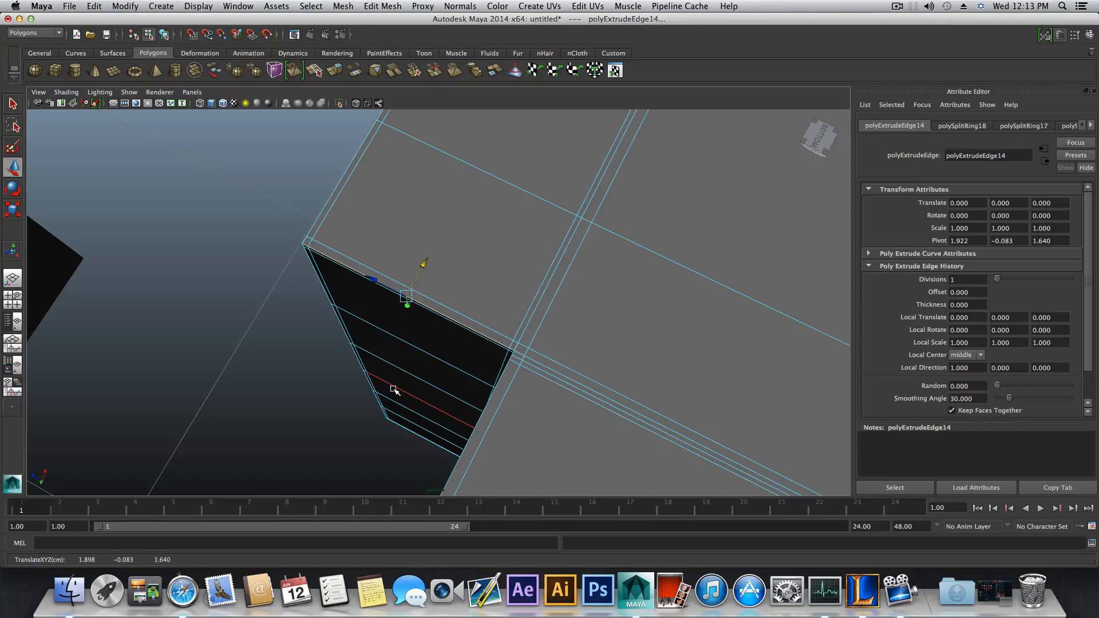
{"action": "key", "text": "F8"}
- Examine the main body's bottom corner where the new strip meets the cavity frame, with and without smoothing
{"action": "left_click_drag", "start_coordinate": [394, 390], "coordinate": [403, 358], "text": "alt"}
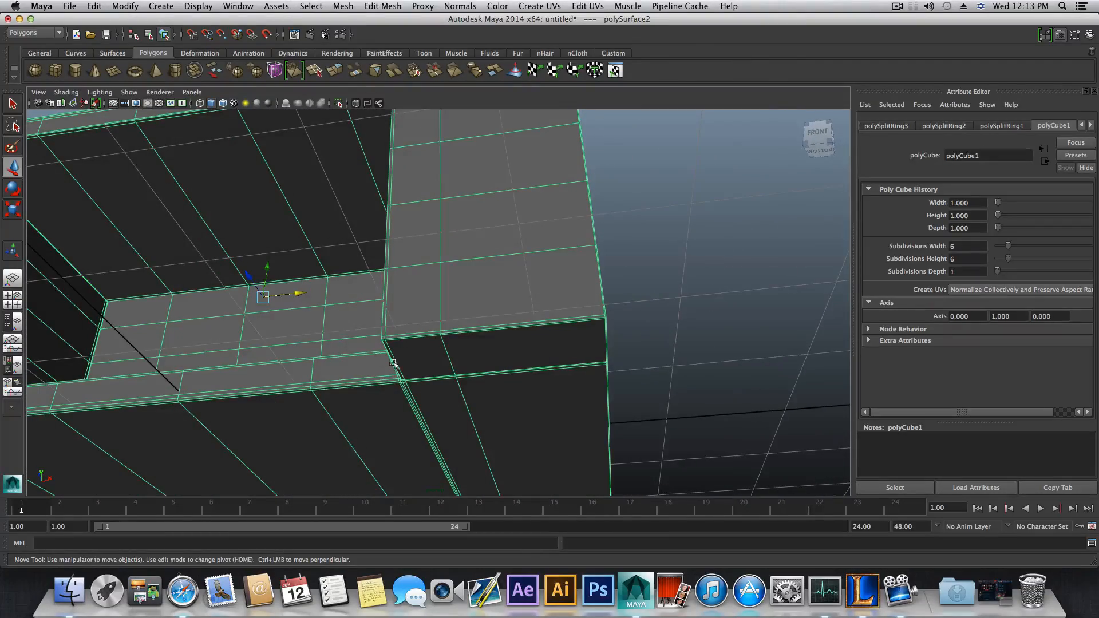
{"action": "left_click_drag", "start_coordinate": [415, 367], "coordinate": [508, 306], "text": "alt"}
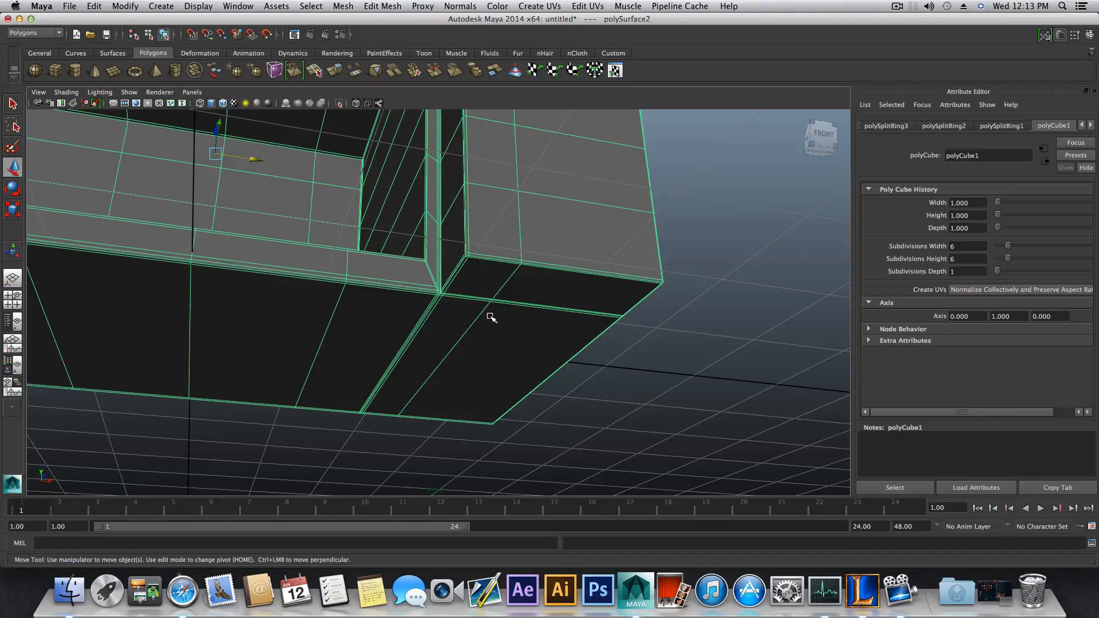
{"action": "left_click_drag", "start_coordinate": [491, 318], "coordinate": [490, 292], "text": "alt"}
{"action": "middle_click_drag", "start_coordinate": [448, 337], "coordinate": [412, 238], "text": "alt"}
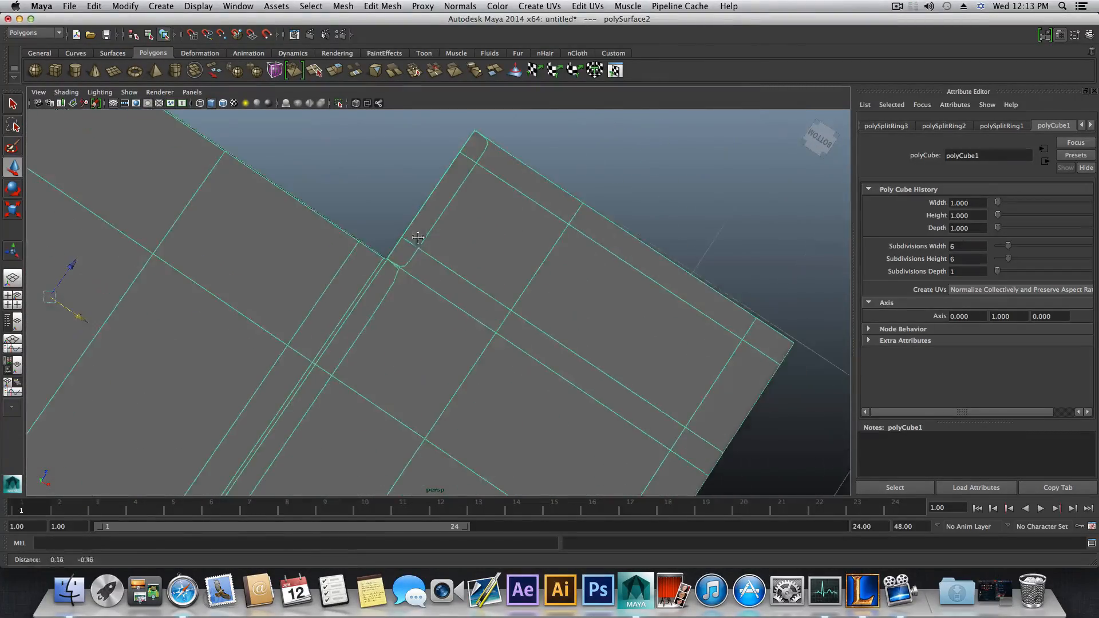
{"action": "right_click_drag", "start_coordinate": [399, 271], "coordinate": [512, 290], "text": "alt"}
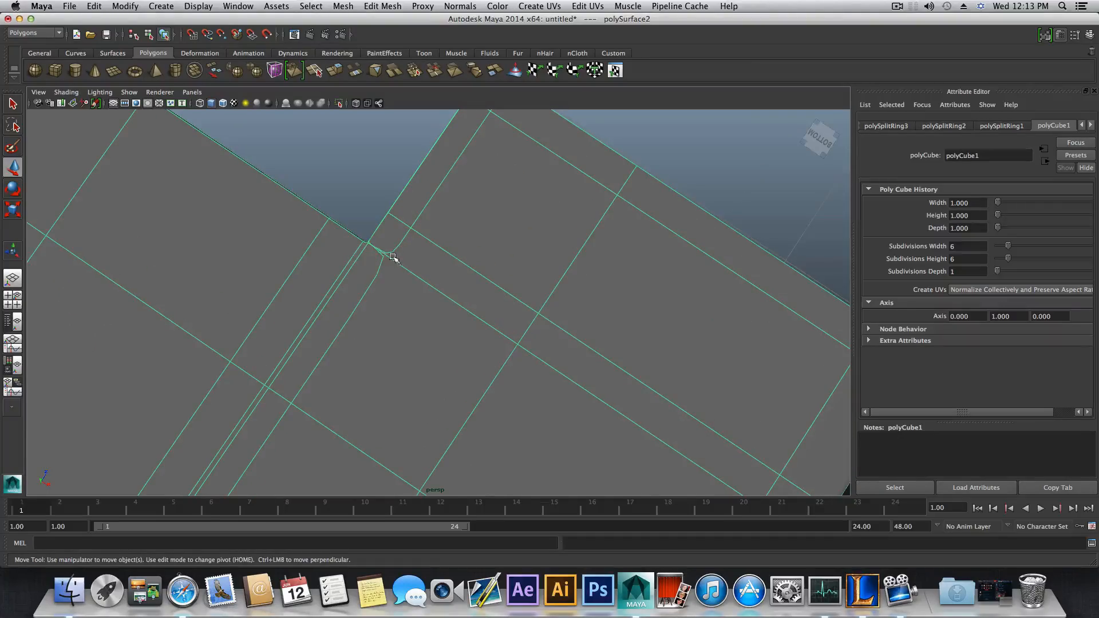
{"action": "left_click_drag", "start_coordinate": [393, 256], "coordinate": [396, 344], "text": "alt"}
{"action": "right_click_drag", "start_coordinate": [498, 231], "coordinate": [380, 271], "text": "alt"}
{"action": "middle_click_drag", "start_coordinate": [377, 270], "coordinate": [354, 324], "text": "alt"}
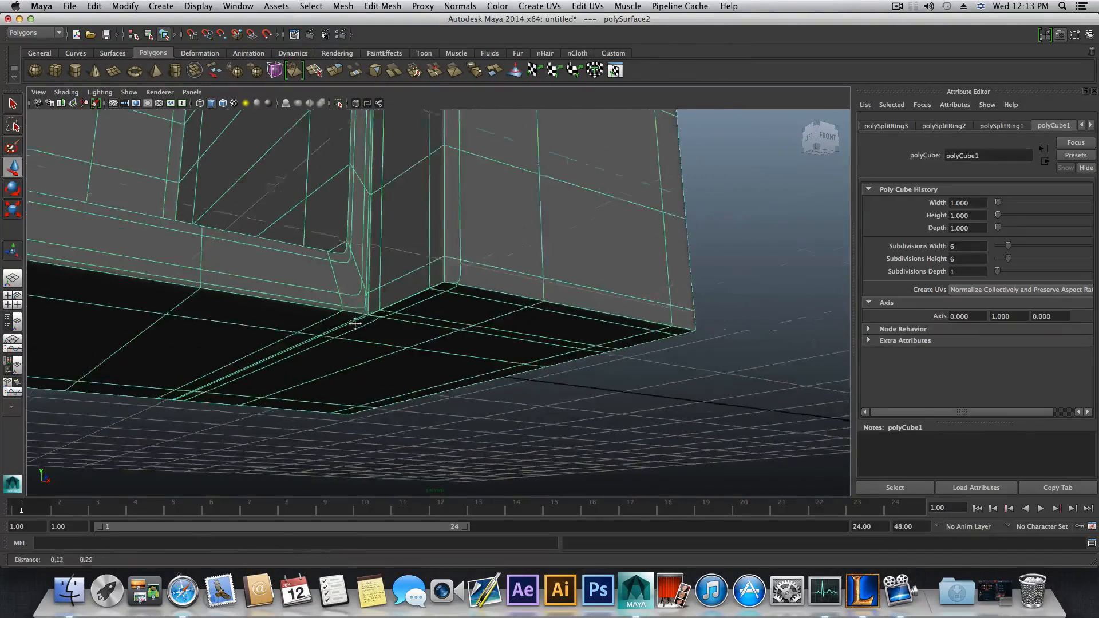
{"action": "mouse_move", "coordinate": [355, 323]}
{"action": "left_mouse_down", "text": "alt"}
{"action": "mouse_move", "coordinate": [345, 274]}
{"action": "mouse_move", "coordinate": [393, 321]}
{"action": "mouse_move", "coordinate": [351, 360]}
{"action": "mouse_move", "coordinate": [374, 365]}
{"action": "mouse_move", "coordinate": [393, 351]}
{"action": "mouse_move", "coordinate": [366, 315]}
{"action": "left_mouse_up", "text": "alt"}
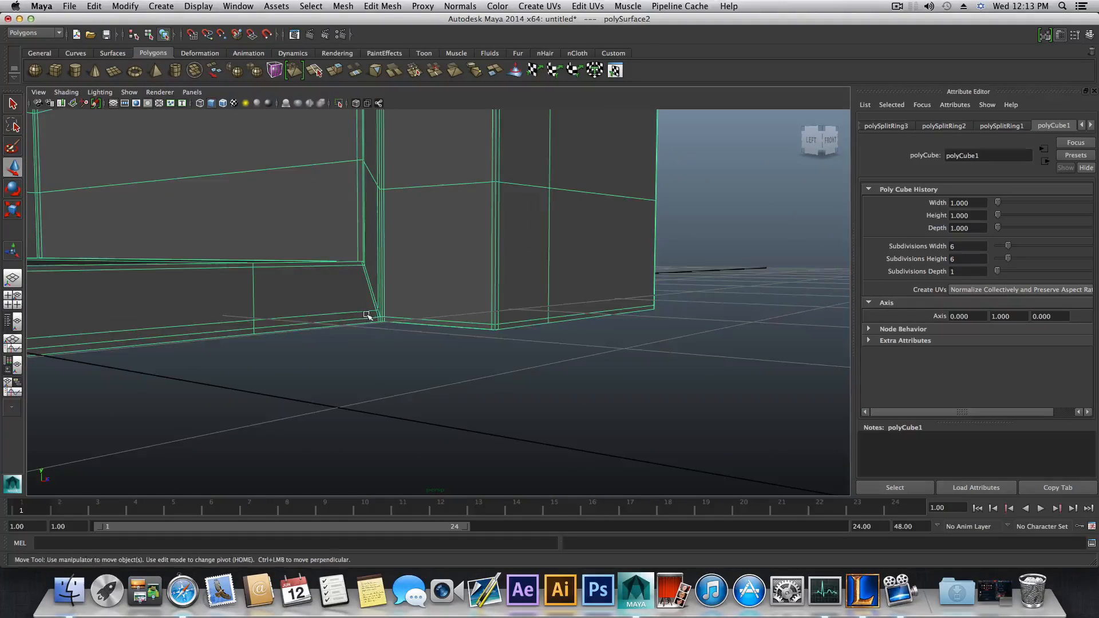
{"action": "left_click_drag", "start_coordinate": [442, 305], "coordinate": [447, 264], "text": "alt"}
- Select the vertices around the bottom corner beside the cavity frame and merge them with a threshold of 0.0030
{"action": "right_click", "coordinate": [446, 264]}
{"action": "right_click_drag", "start_coordinate": [447, 263], "coordinate": [405, 264]}
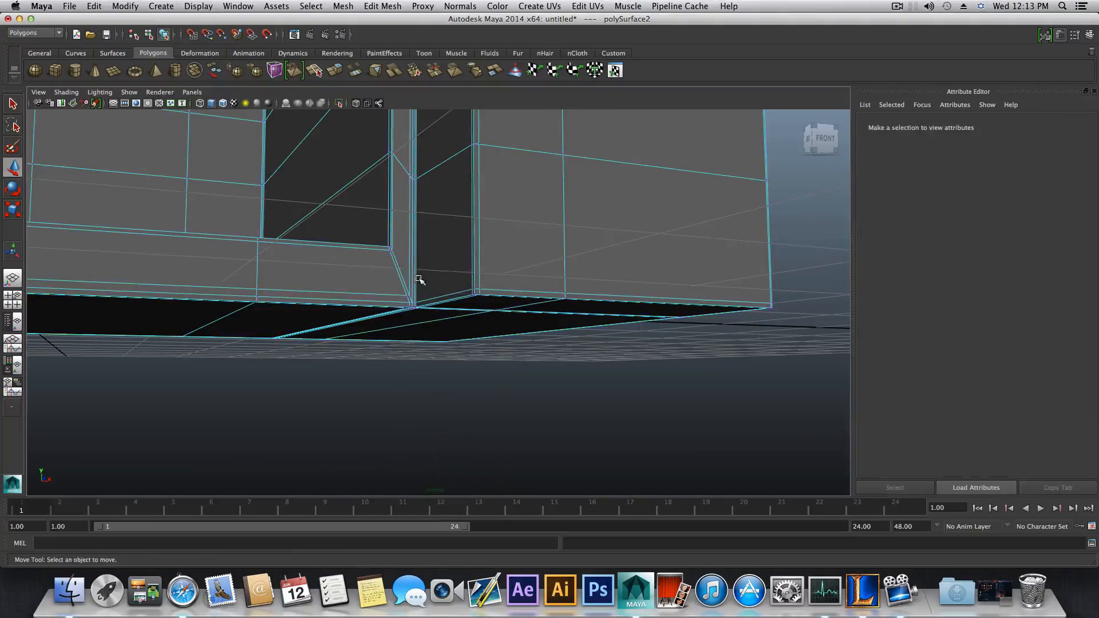
{"action": "left_click_drag", "start_coordinate": [389, 279], "coordinate": [471, 289]}
{"action": "right_click_drag", "start_coordinate": [471, 289], "coordinate": [495, 310], "text": "alt"}
{"action": "middle_click_drag", "start_coordinate": [494, 311], "coordinate": [513, 361], "text": "alt"}
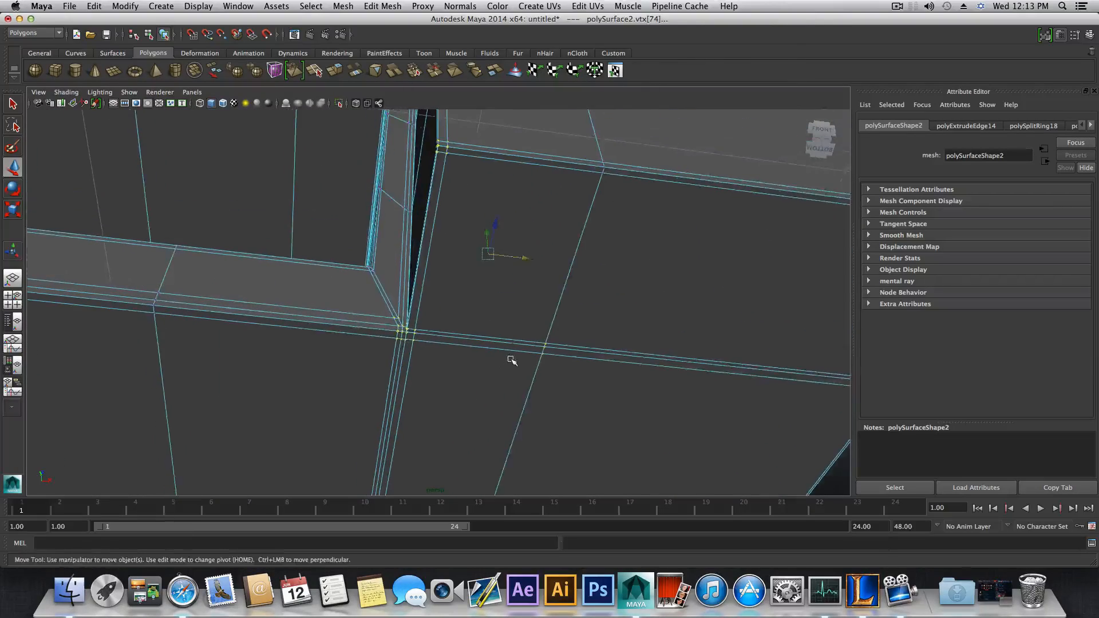
{"action": "mouse_move", "coordinate": [512, 361]}
{"action": "left_mouse_down", "text": "alt"}
{"action": "mouse_move", "coordinate": [508, 341]}
{"action": "mouse_move", "coordinate": [523, 347]}
{"action": "left_mouse_up", "text": "alt"}
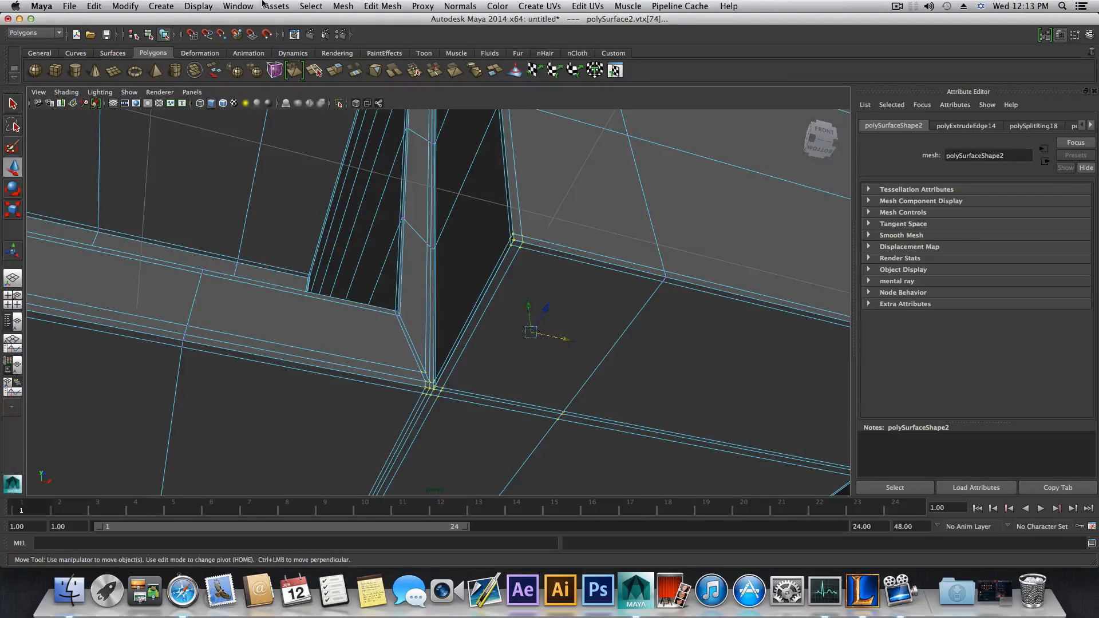
{"action": "left_click", "coordinate": [380, 6]}
{"action": "left_click", "coordinate": [518, 311]}
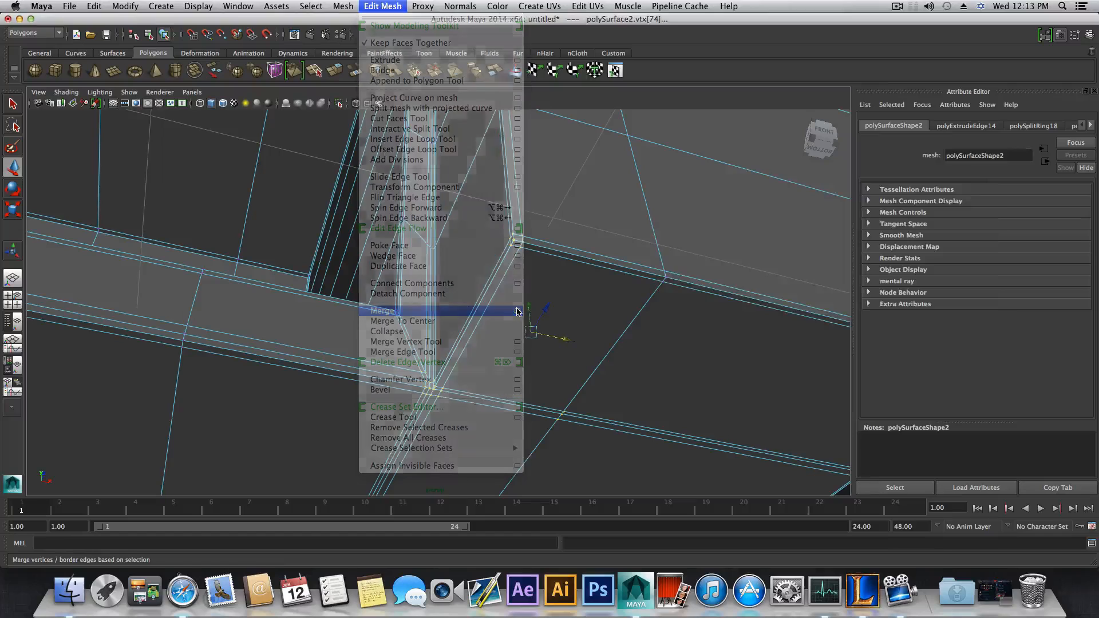
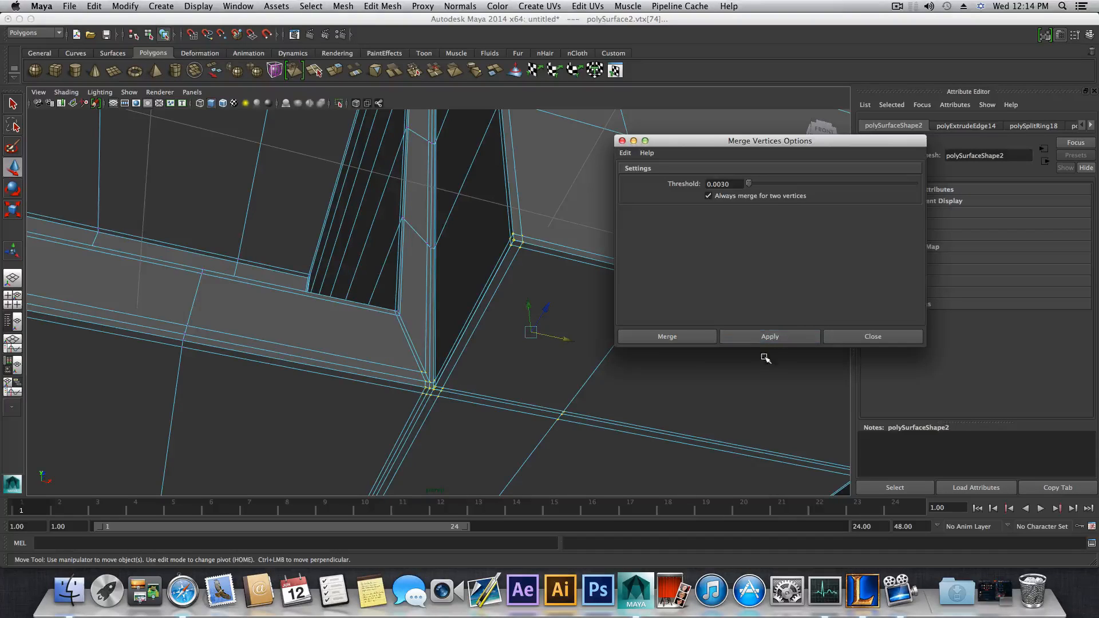
{"action": "left_click", "coordinate": [767, 336]}
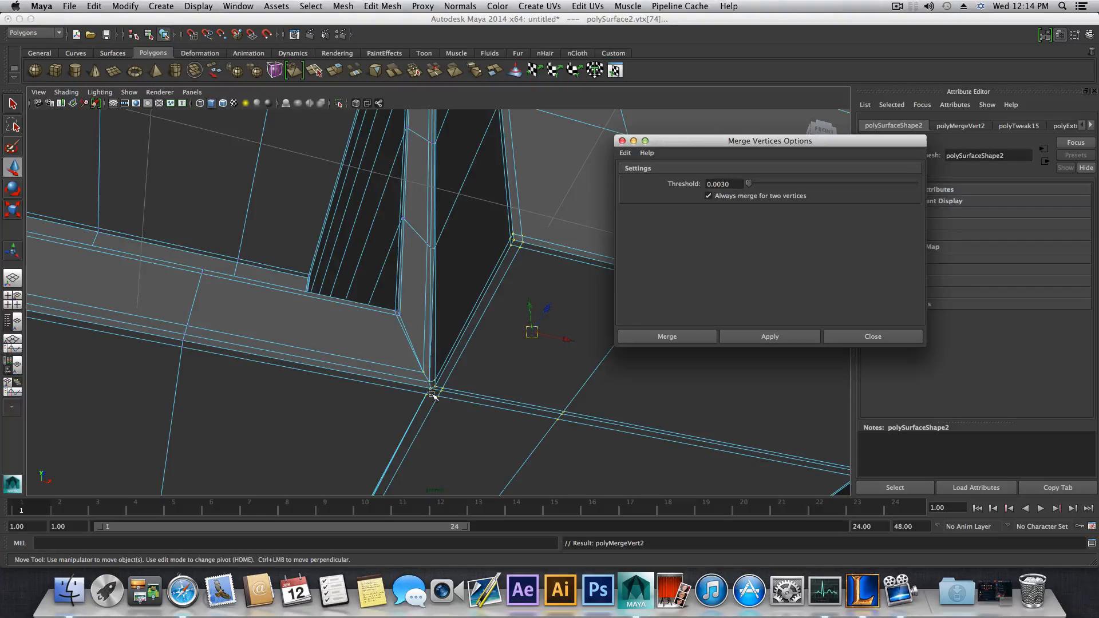
- Undo the vertex merge and merge the same vertices again with a threshold of 0.0010
{"action": "key", "text": "z"}
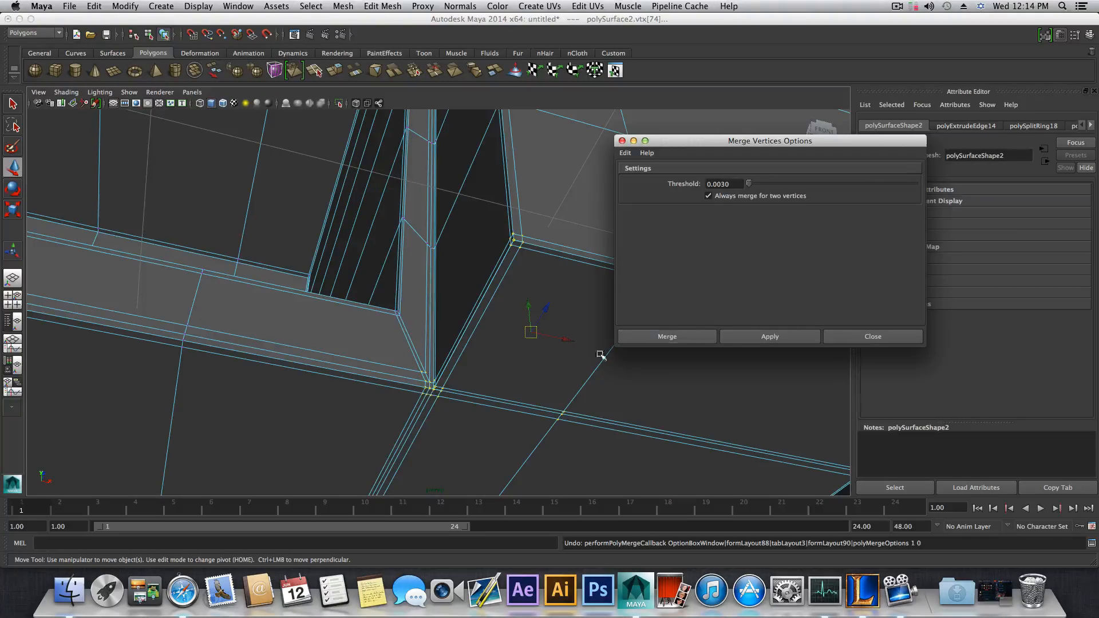
{"action": "left_click_drag", "start_coordinate": [729, 184], "coordinate": [725, 183]}
{"action": "left_click", "coordinate": [776, 338]}
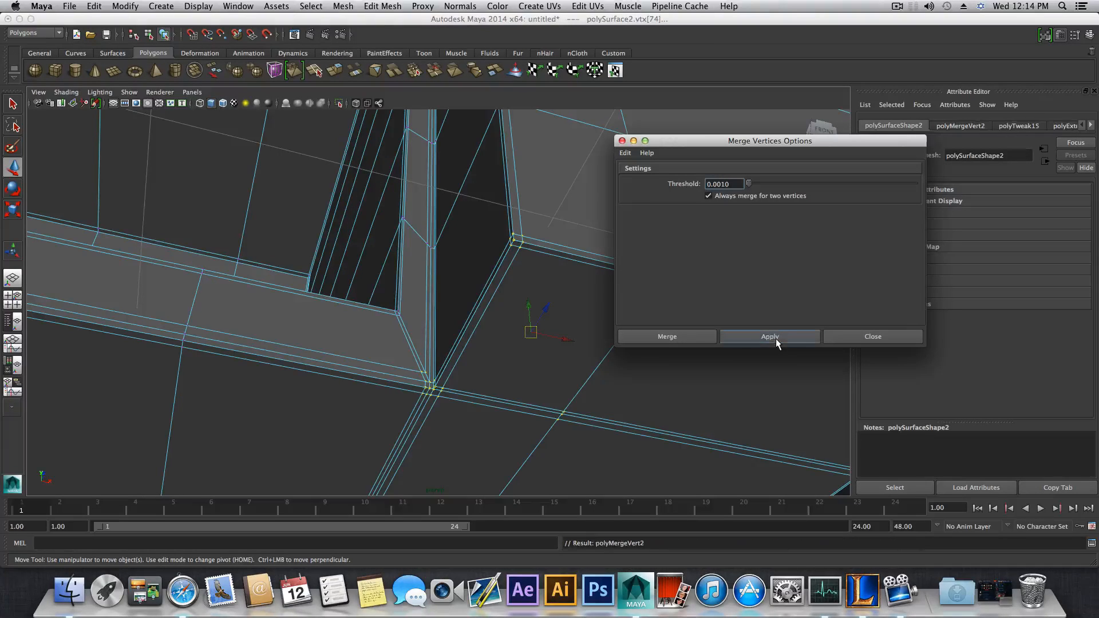
- Select the corner vertices at both ends of the new strip to check the merge, and close the merge options
{"action": "middle_click_drag", "start_coordinate": [474, 395], "coordinate": [481, 344], "text": "alt"}
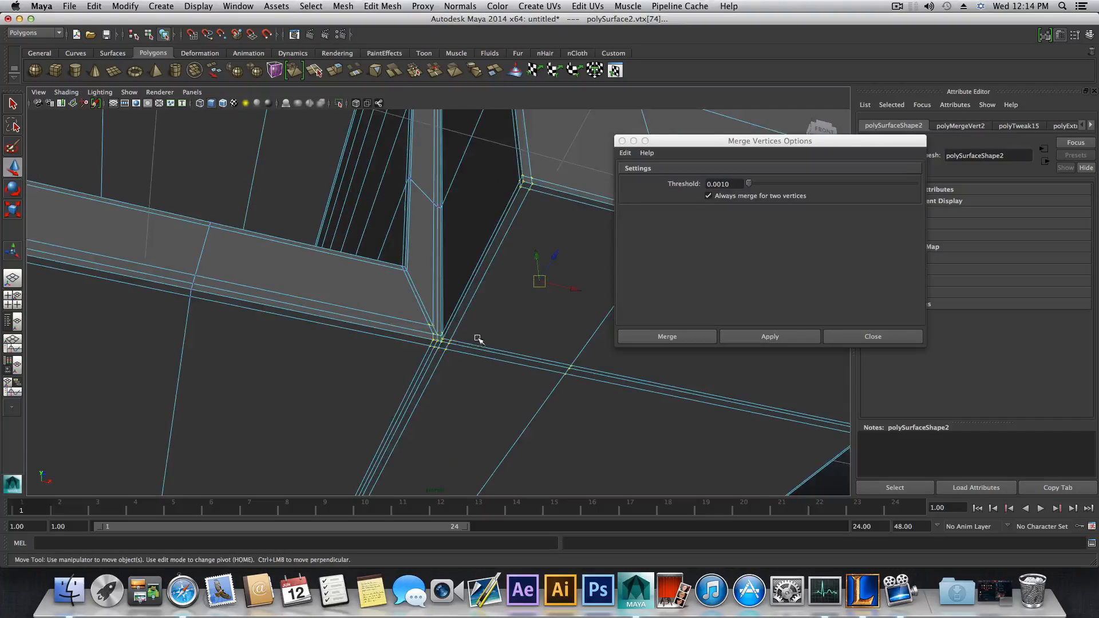
{"action": "right_click_drag", "start_coordinate": [477, 338], "coordinate": [561, 392], "text": "alt"}
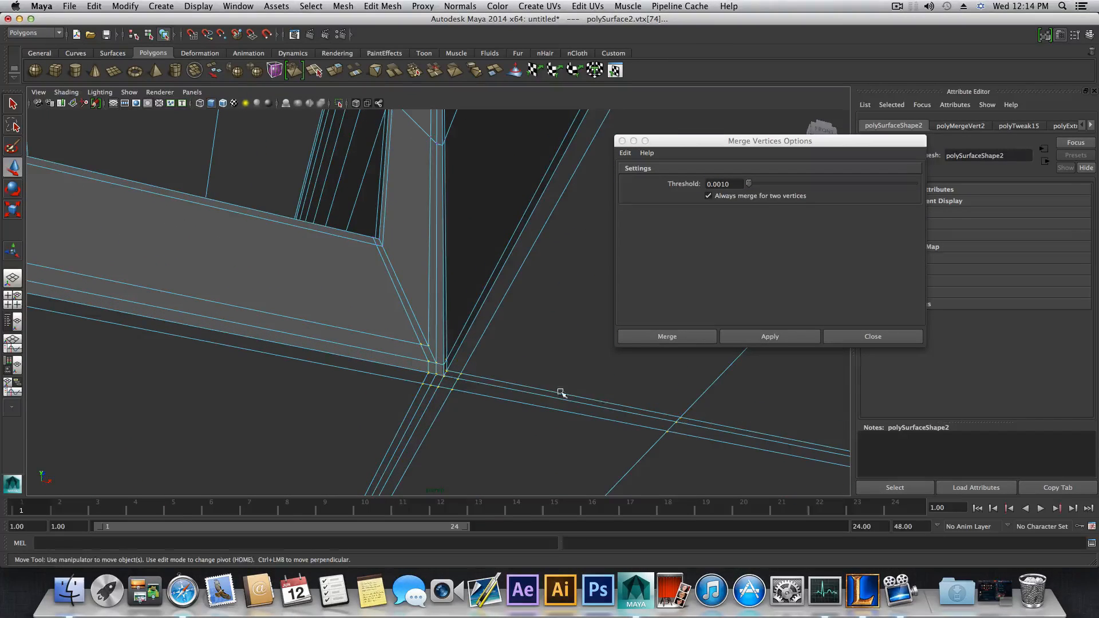
{"action": "left_click", "coordinate": [446, 369]}
{"action": "left_click_drag", "start_coordinate": [530, 236], "coordinate": [481, 242], "text": "alt"}
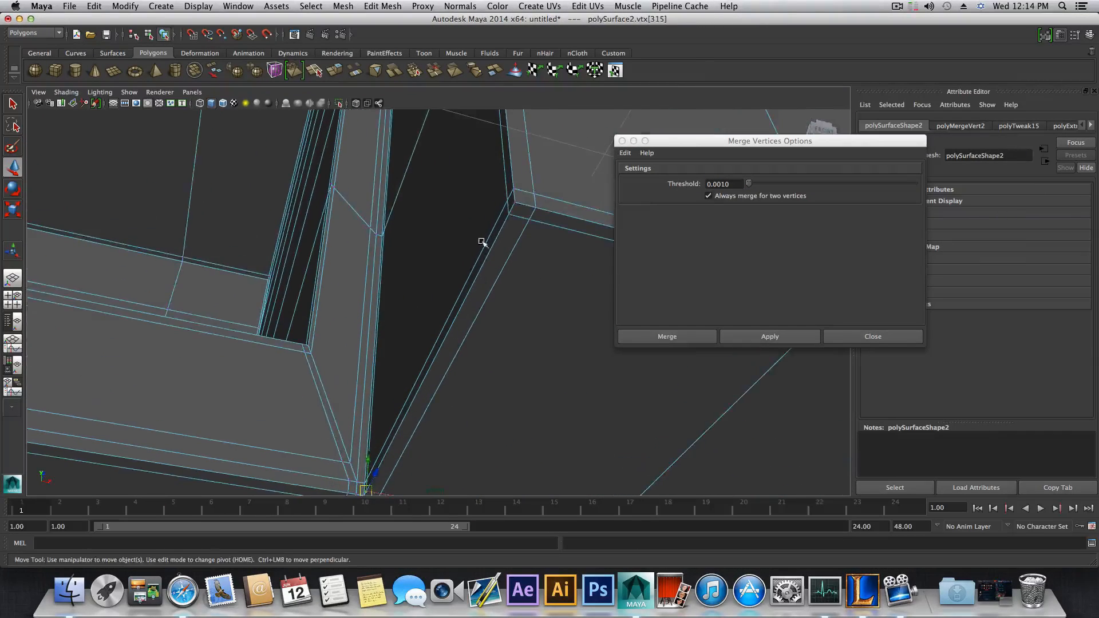
{"action": "left_click", "coordinate": [507, 215], "text": "shift"}
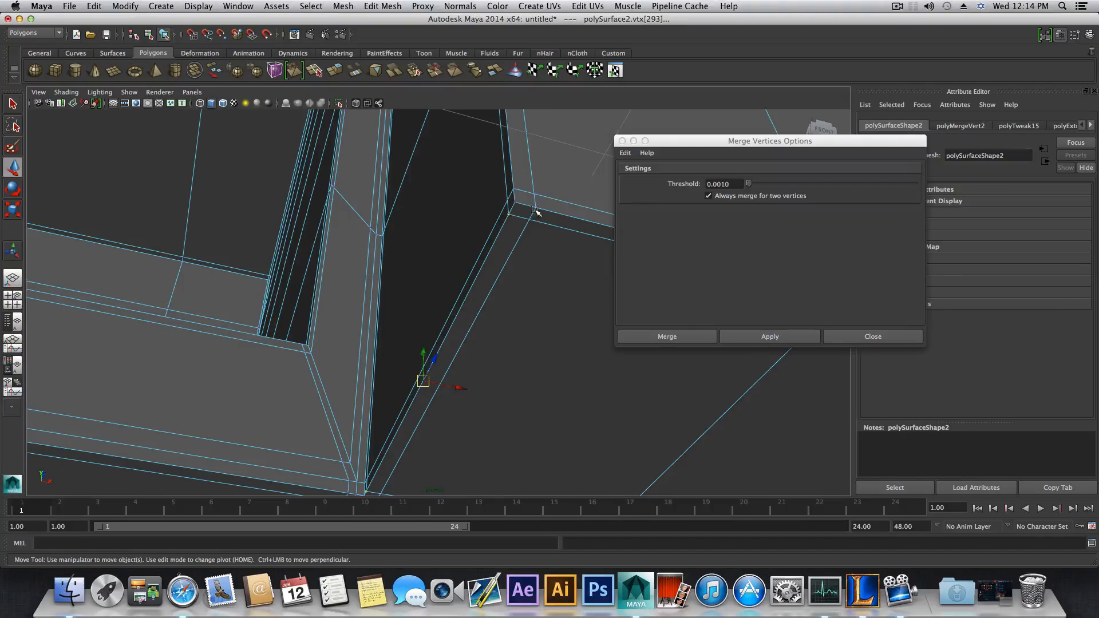
{"action": "middle_click_drag", "start_coordinate": [416, 332], "coordinate": [443, 251], "text": "alt"}
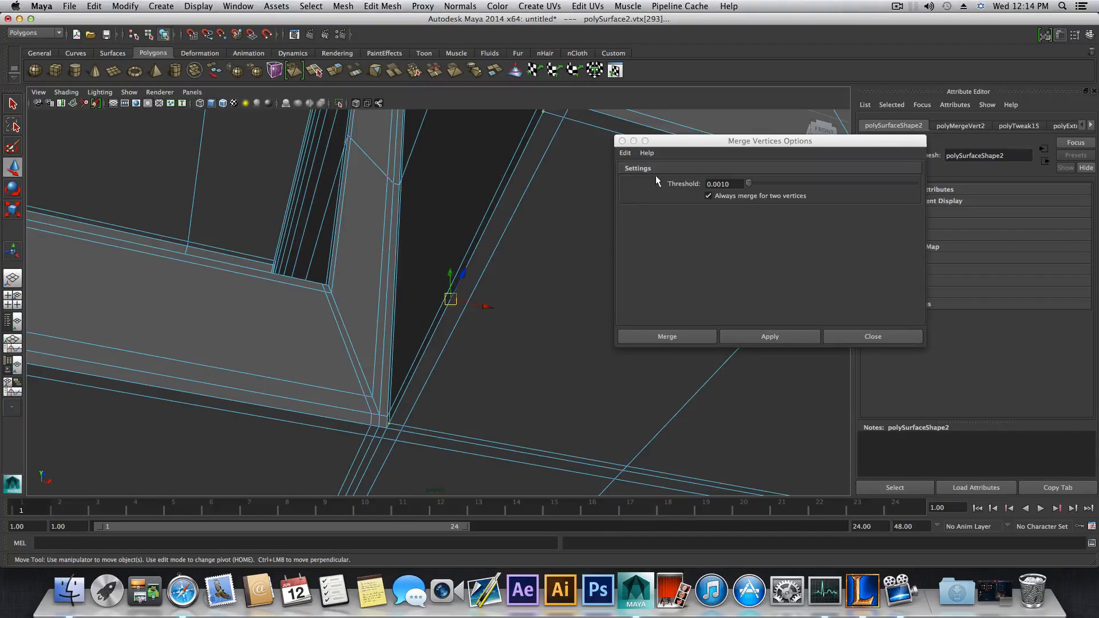
{"action": "left_click", "coordinate": [877, 337]}
- Return to object selection and inspect the smoothed underside around the merged corner
{"action": "left_click_drag", "start_coordinate": [621, 359], "coordinate": [610, 321], "text": "alt"}
{"action": "key", "text": "F8"}
{"action": "key", "text": "F8"}
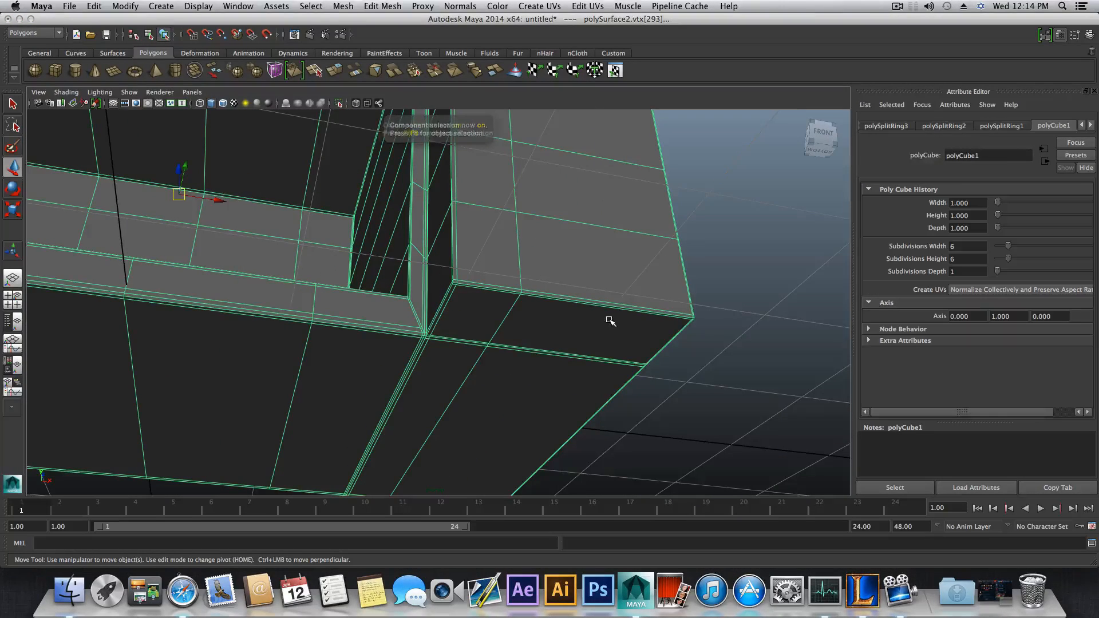
{"action": "left_click_drag", "start_coordinate": [536, 358], "coordinate": [710, 338], "text": "alt"}
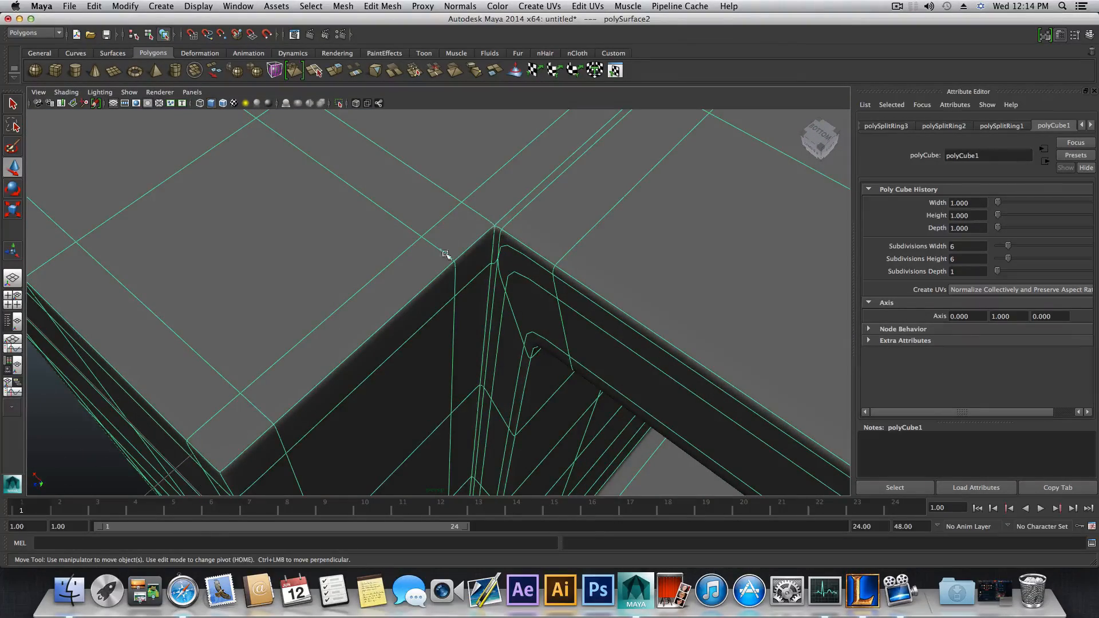
{"action": "scroll", "coordinate": [601, 273], "scroll_direction": "down", "scroll_amount": 5}
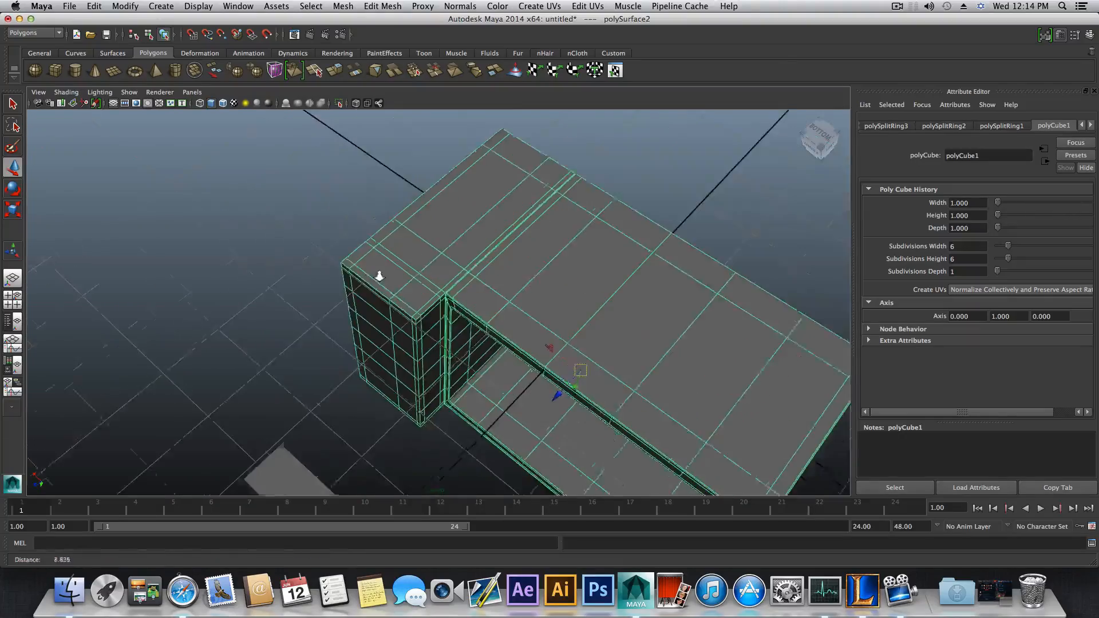
- Select the separate door panel and examine its underside, edges and front face beside the box
{"action": "middle_click_drag", "start_coordinate": [521, 321], "coordinate": [586, 197], "text": "alt"}
{"action": "left_click", "coordinate": [533, 373]}
{"action": "middle_click_drag", "start_coordinate": [536, 417], "coordinate": [492, 351], "text": "alt"}
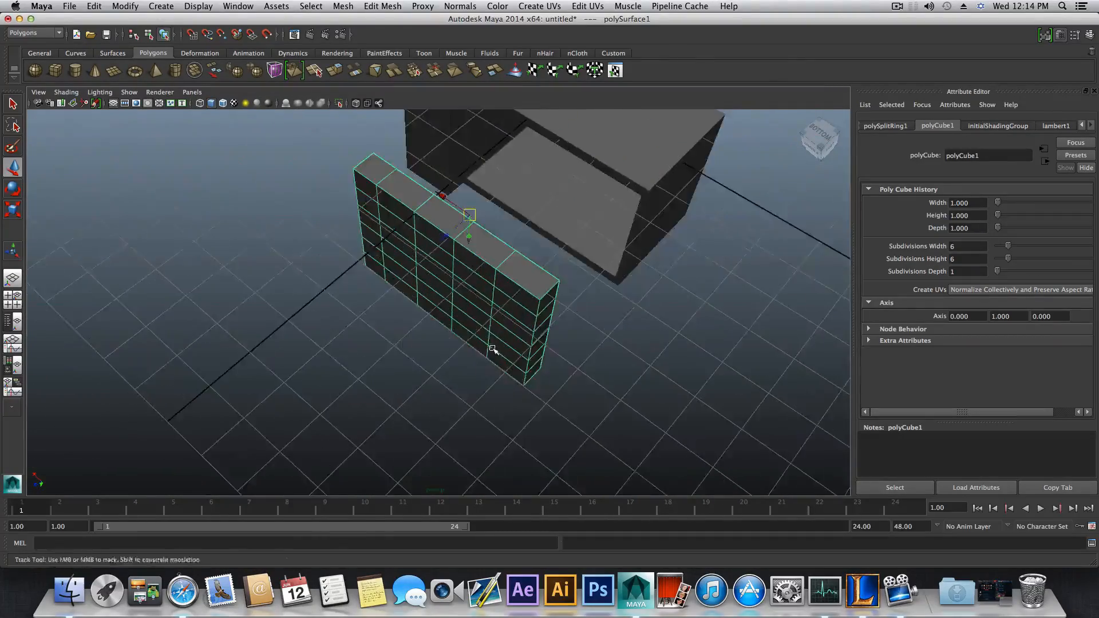
{"action": "left_click_drag", "start_coordinate": [492, 351], "coordinate": [361, 311], "text": "alt"}
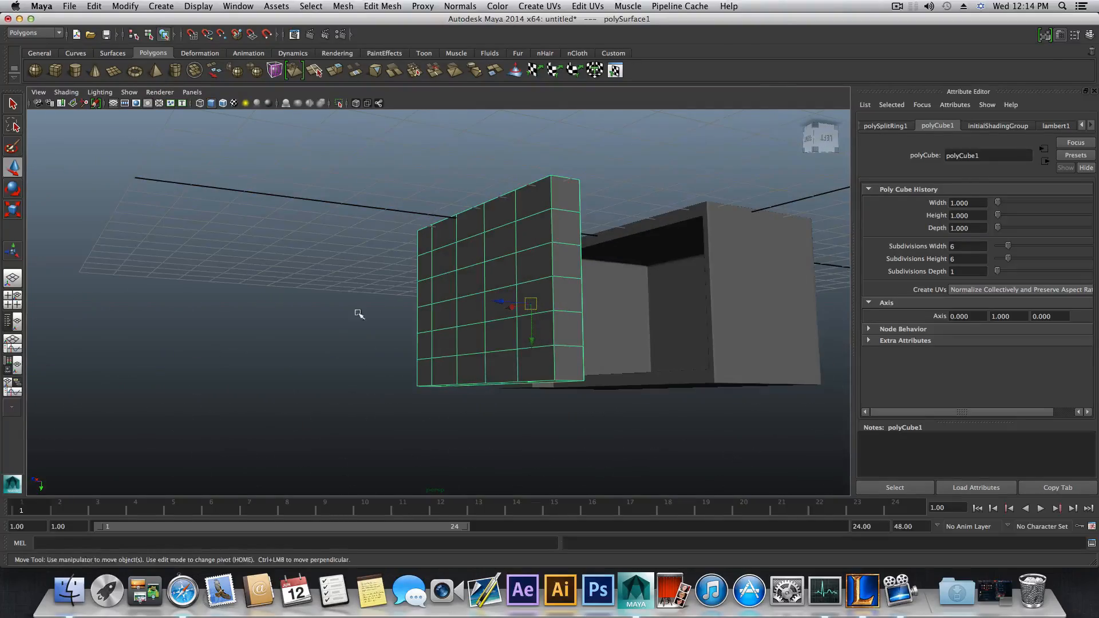
{"action": "left_click", "coordinate": [800, 120]}
{"action": "scroll", "coordinate": [429, 324], "scroll_direction": "up", "scroll_amount": 8}
{"action": "left_click_drag", "start_coordinate": [431, 325], "coordinate": [536, 335], "text": "alt"}
{"action": "right_click_drag", "start_coordinate": [537, 334], "coordinate": [337, 335], "text": "alt"}
{"action": "left_click_drag", "start_coordinate": [326, 335], "coordinate": [409, 335], "text": "alt"}
{"action": "right_click_drag", "start_coordinate": [336, 336], "coordinate": [419, 344], "text": "alt"}
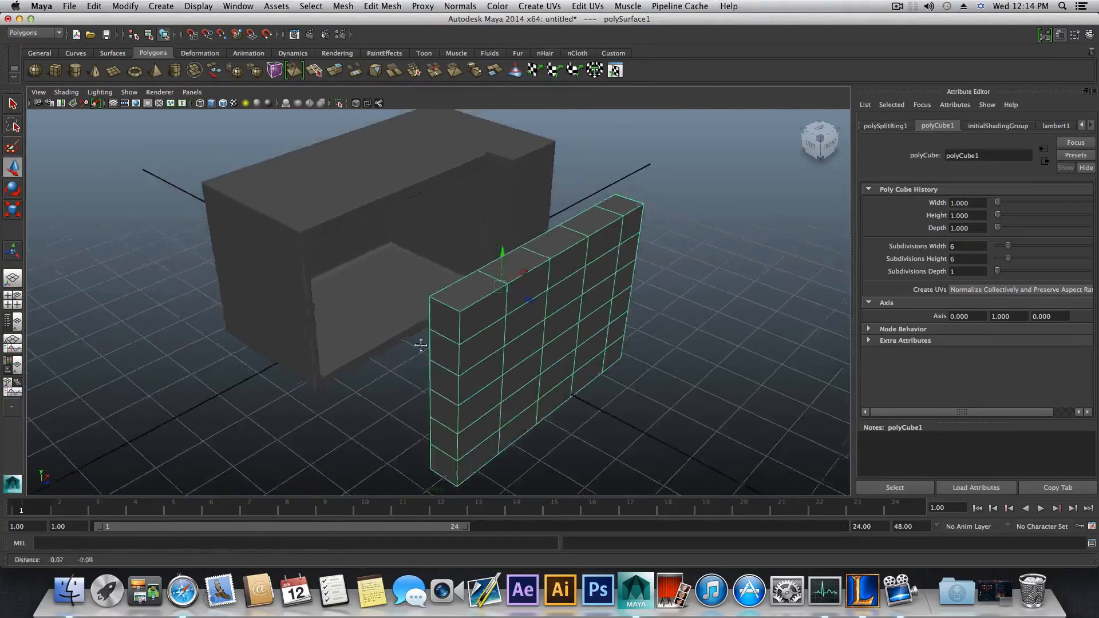
{"action": "mouse_move", "coordinate": [362, 338]}
{"action": "left_mouse_down", "text": "alt"}
{"action": "mouse_move", "coordinate": [447, 343]}
{"action": "mouse_move", "coordinate": [375, 350]}
{"action": "left_mouse_up", "text": "alt"}
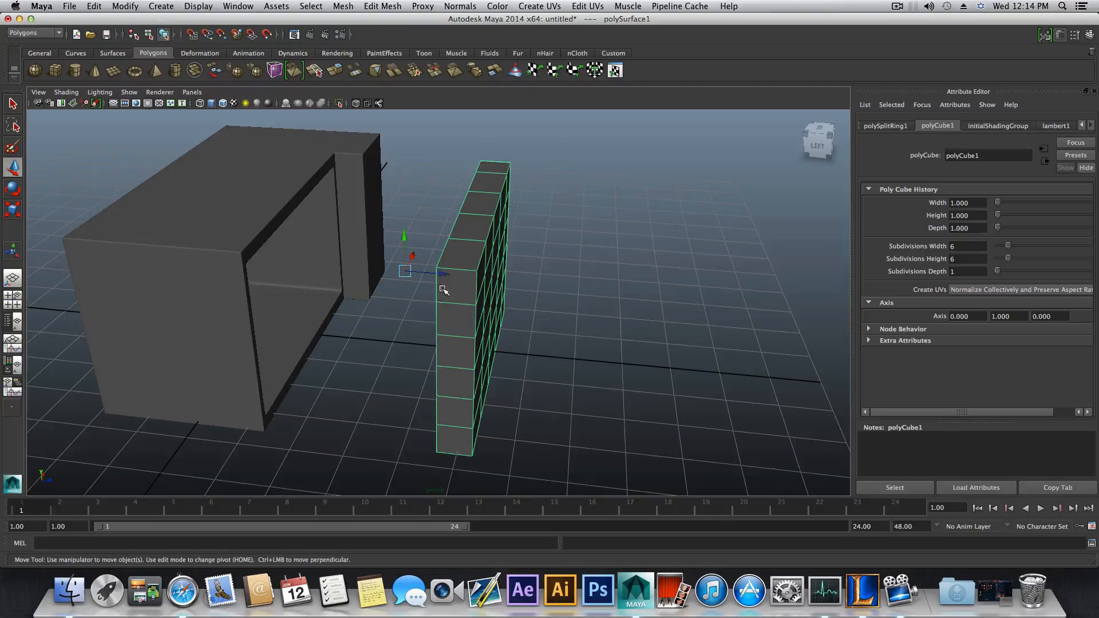
- Try to insert an edge loop around the panel's thickness close to its back edge, inspect the loop's path, and undo it
{"action": "right_click_drag", "start_coordinate": [450, 290], "coordinate": [408, 303], "text": "shift"}
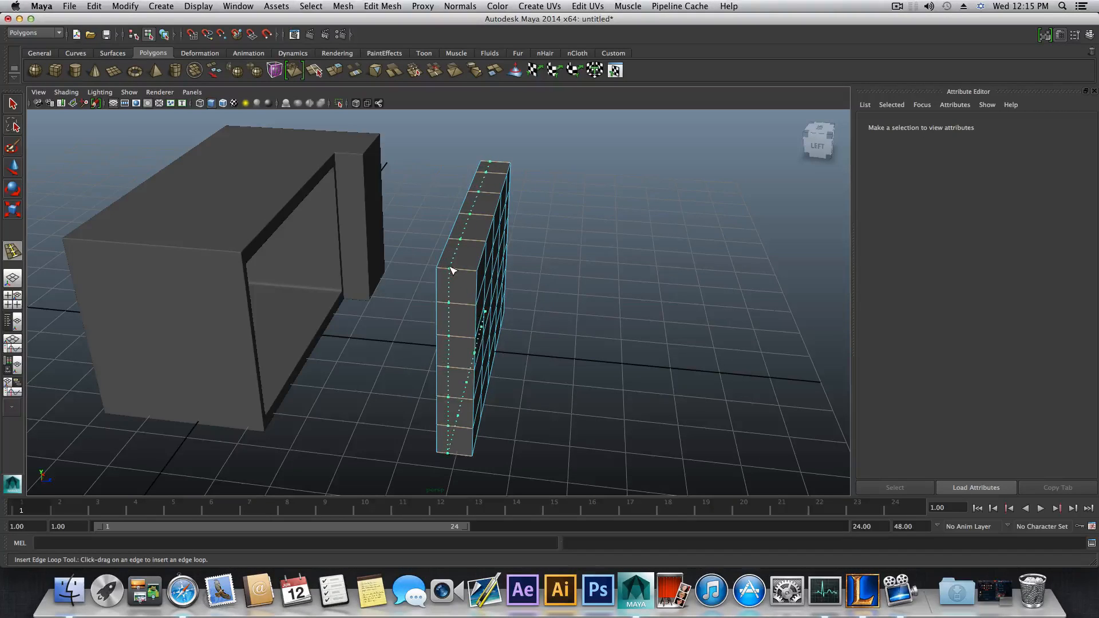
{"action": "left_click_drag", "start_coordinate": [452, 270], "coordinate": [441, 273]}
{"action": "left_click_drag", "start_coordinate": [507, 277], "coordinate": [334, 380], "text": "alt"}
{"action": "left_click_drag", "start_coordinate": [409, 245], "coordinate": [415, 301], "text": "alt"}
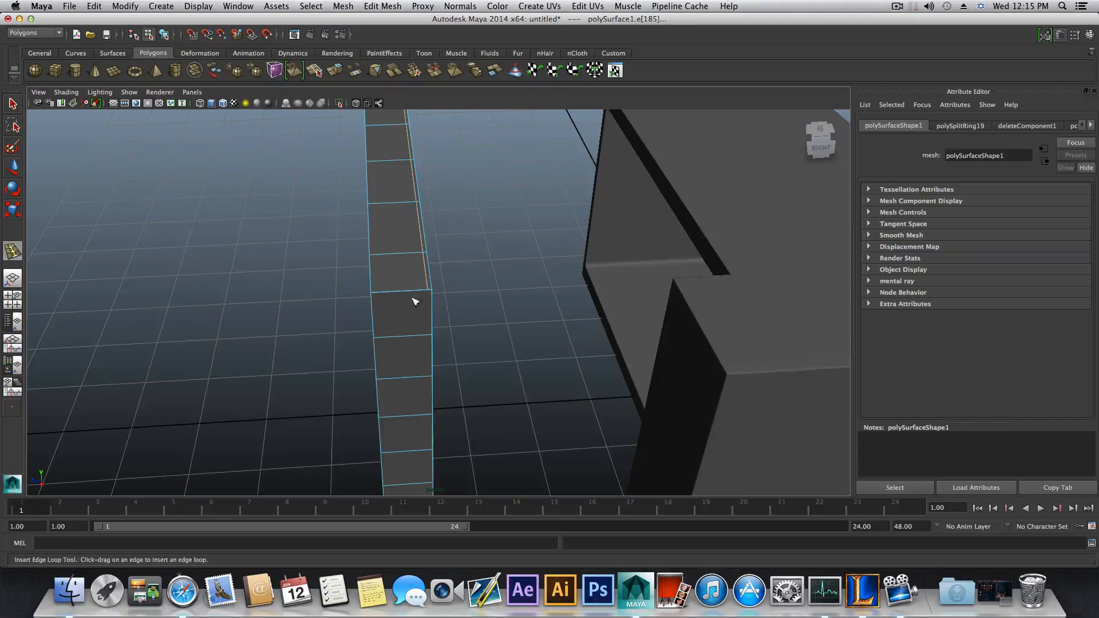
{"action": "left_click_drag", "start_coordinate": [404, 413], "coordinate": [410, 297], "text": "alt"}
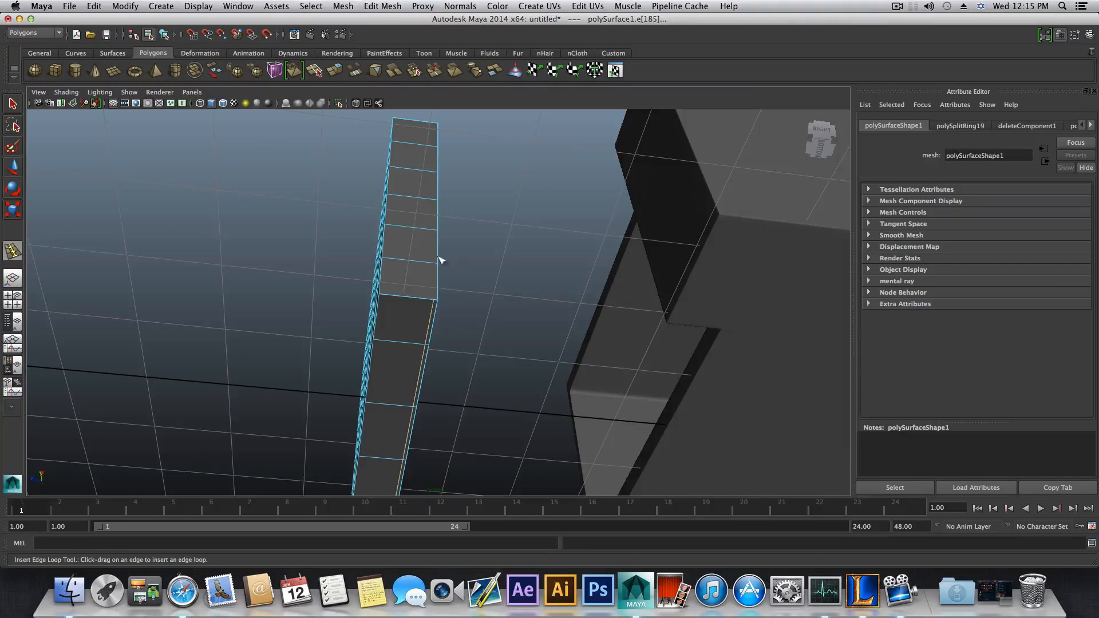
{"action": "left_click_drag", "start_coordinate": [424, 177], "coordinate": [395, 238], "text": "alt"}
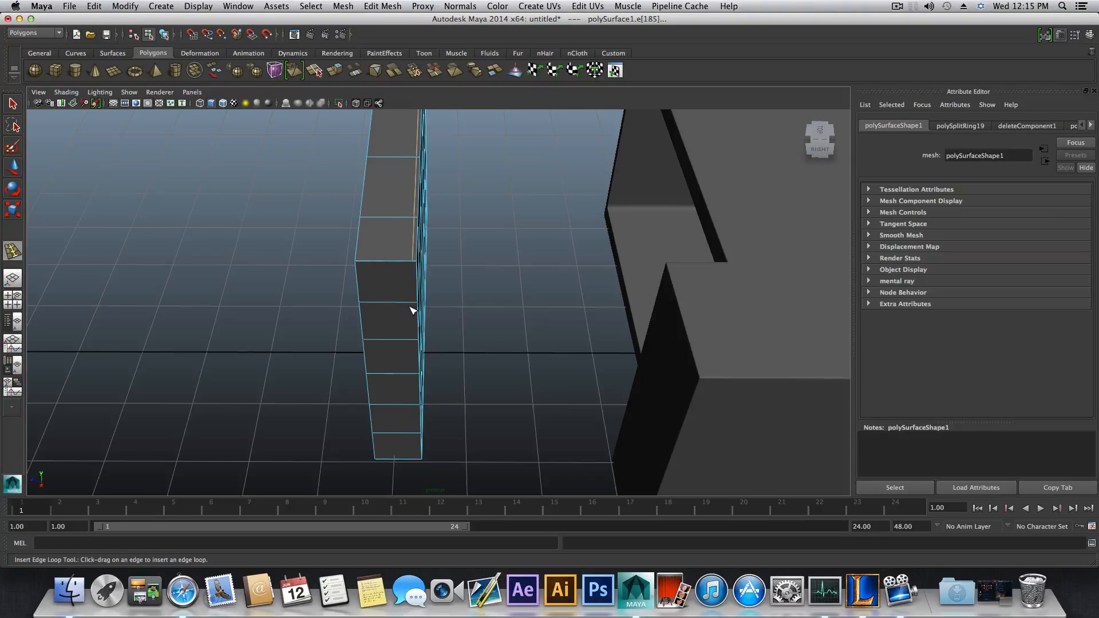
{"action": "key", "text": "z"}
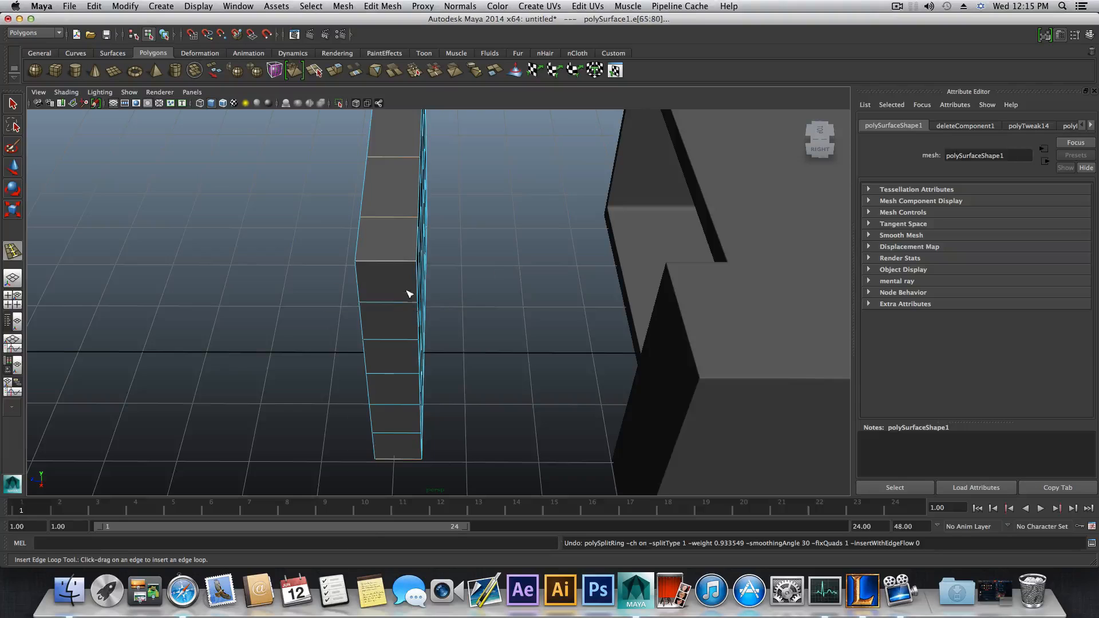
- Select all vertices of the door panel and merge them
{"action": "right_click_drag", "start_coordinate": [407, 292], "coordinate": [369, 293]}
{"action": "scroll", "coordinate": [400, 325], "scroll_direction": "down", "scroll_amount": 8}
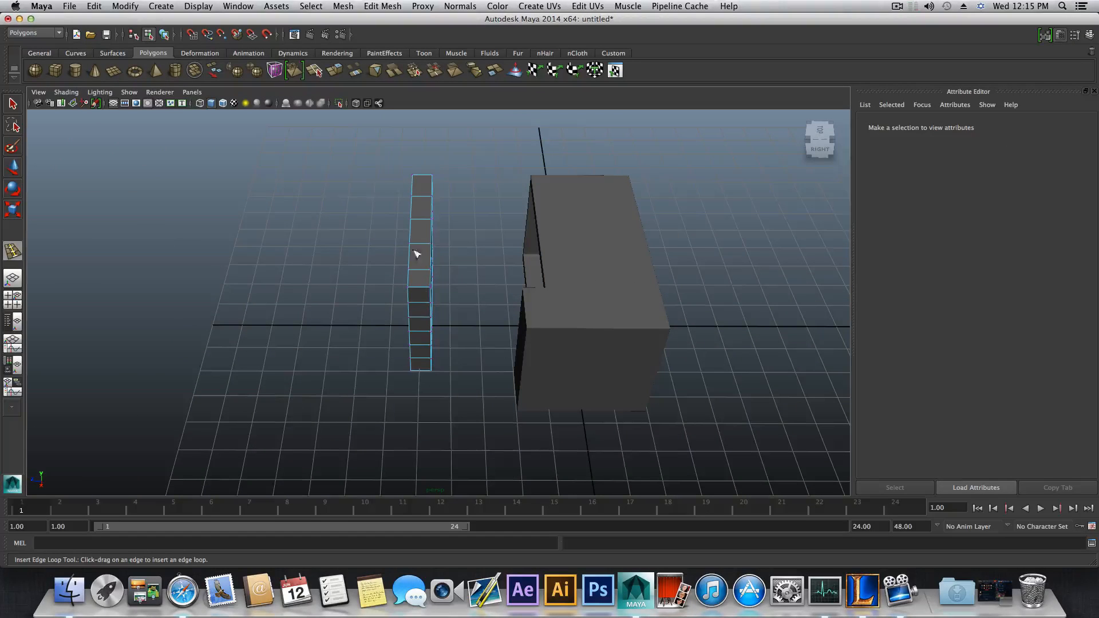
{"action": "left_click_drag", "start_coordinate": [370, 150], "coordinate": [462, 346]}
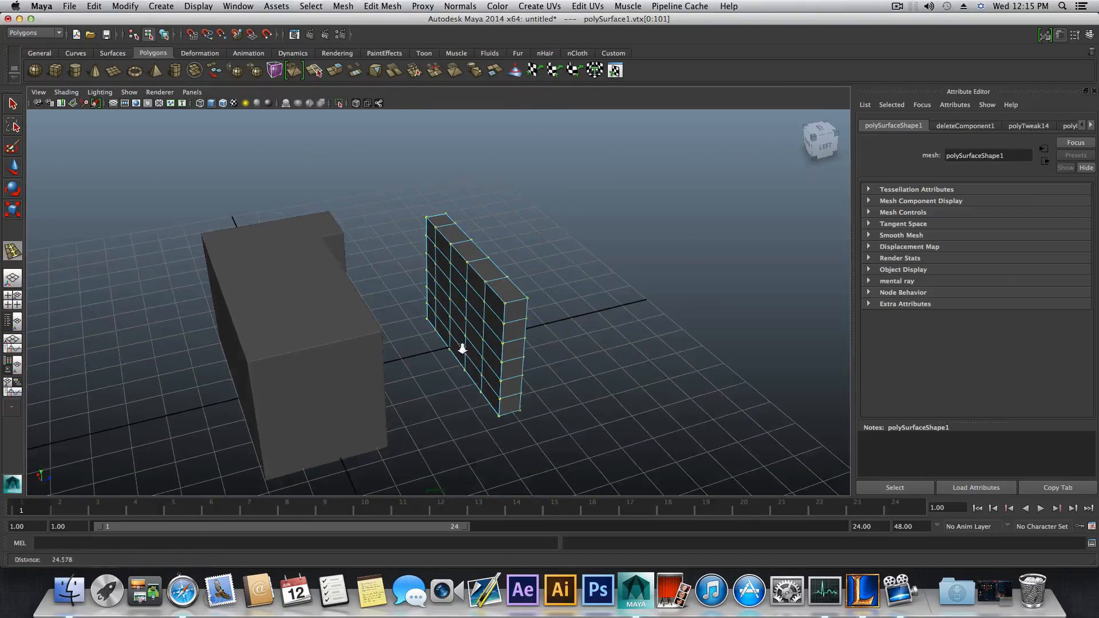
{"action": "left_click", "coordinate": [387, 8]}
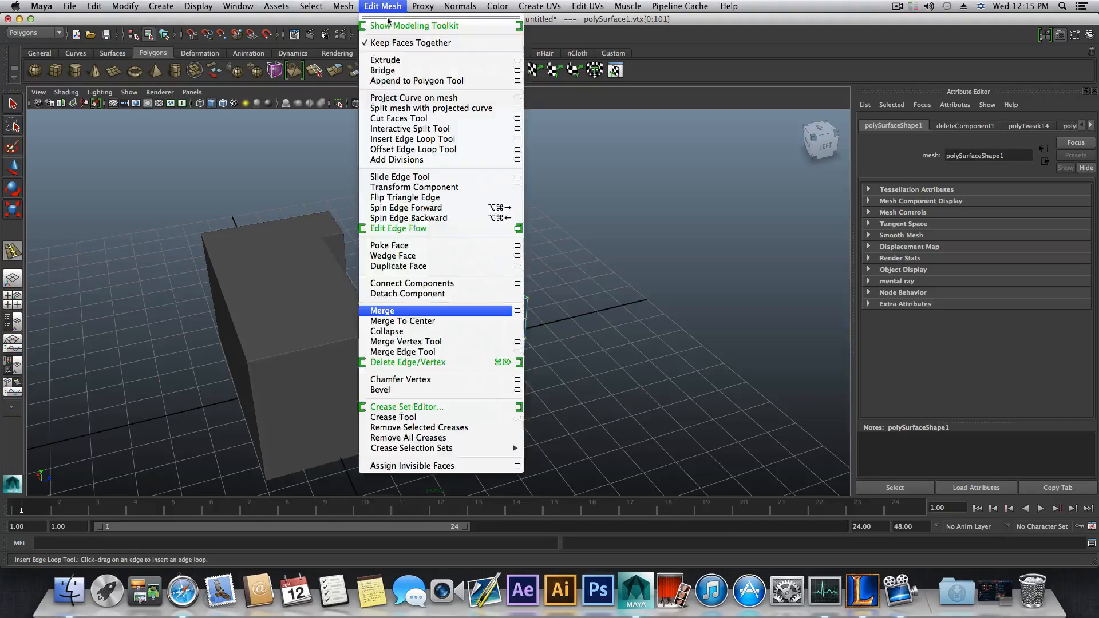
{"action": "left_click", "coordinate": [506, 310]}
{"action": "mouse_move", "coordinate": [506, 325]}
{"action": "left_mouse_down", "text": "alt"}
{"action": "mouse_move", "coordinate": [445, 308]}
{"action": "mouse_move", "coordinate": [319, 315]}
{"action": "mouse_move", "coordinate": [259, 302]}
{"action": "mouse_move", "coordinate": [223, 345]}
{"action": "mouse_move", "coordinate": [437, 263]}
{"action": "mouse_move", "coordinate": [537, 242]}
{"action": "mouse_move", "coordinate": [541, 307]}
{"action": "mouse_move", "coordinate": [427, 332]}
{"action": "mouse_move", "coordinate": [366, 385]}
{"action": "mouse_move", "coordinate": [179, 284]}
{"action": "mouse_move", "coordinate": [315, 269]}
{"action": "mouse_move", "coordinate": [478, 343]}
{"action": "mouse_move", "coordinate": [490, 319]}
{"action": "left_mouse_up", "text": "alt"}
- Return to object selection, preview the door panel smoothed, and restore its unsmoothed display
{"action": "key", "text": "F8"}
{"action": "left_click", "coordinate": [331, 303]}
{"action": "key", "text": "3"}
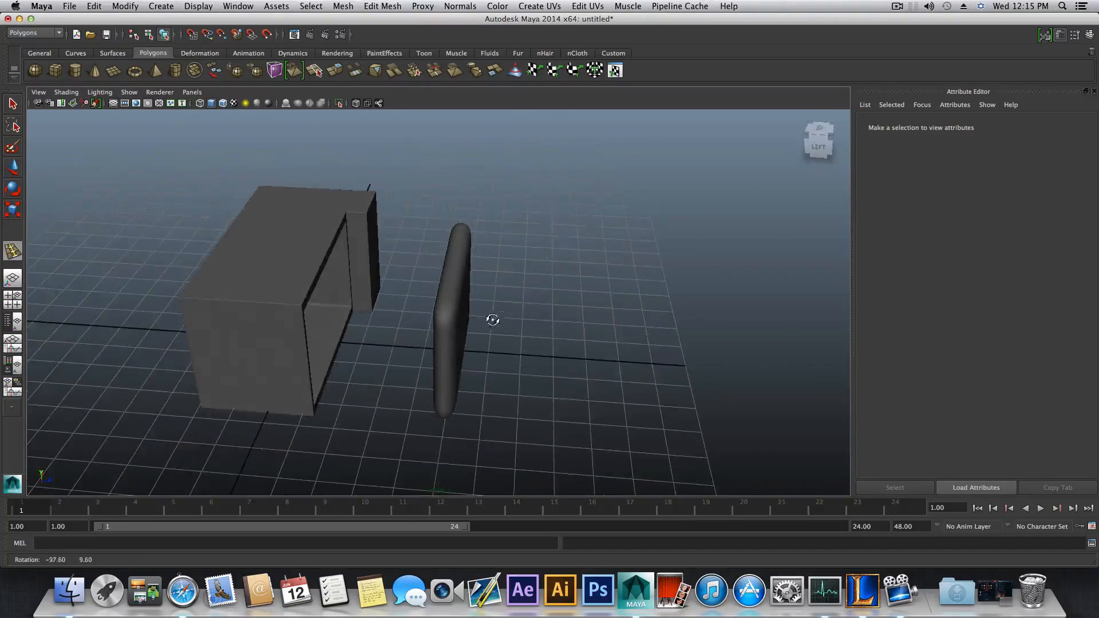
{"action": "left_click", "coordinate": [460, 309]}
{"action": "key", "text": "1"}
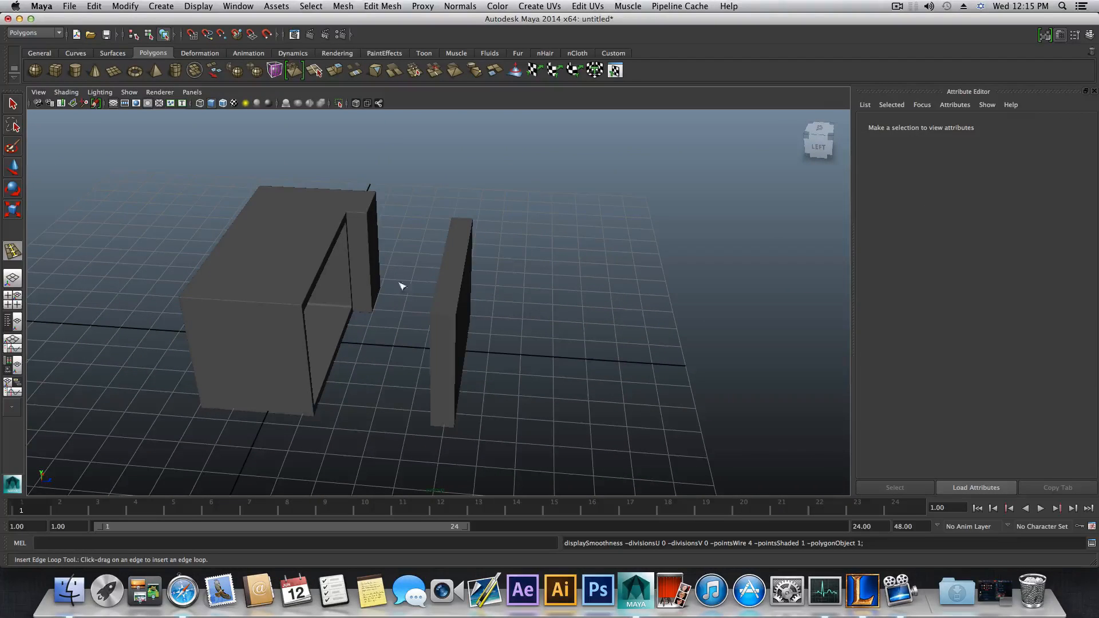
- Insert edge loops around the door panel's thickness close to its back and front edges
{"action": "key", "text": "q"}
{"action": "left_click", "coordinate": [467, 279]}
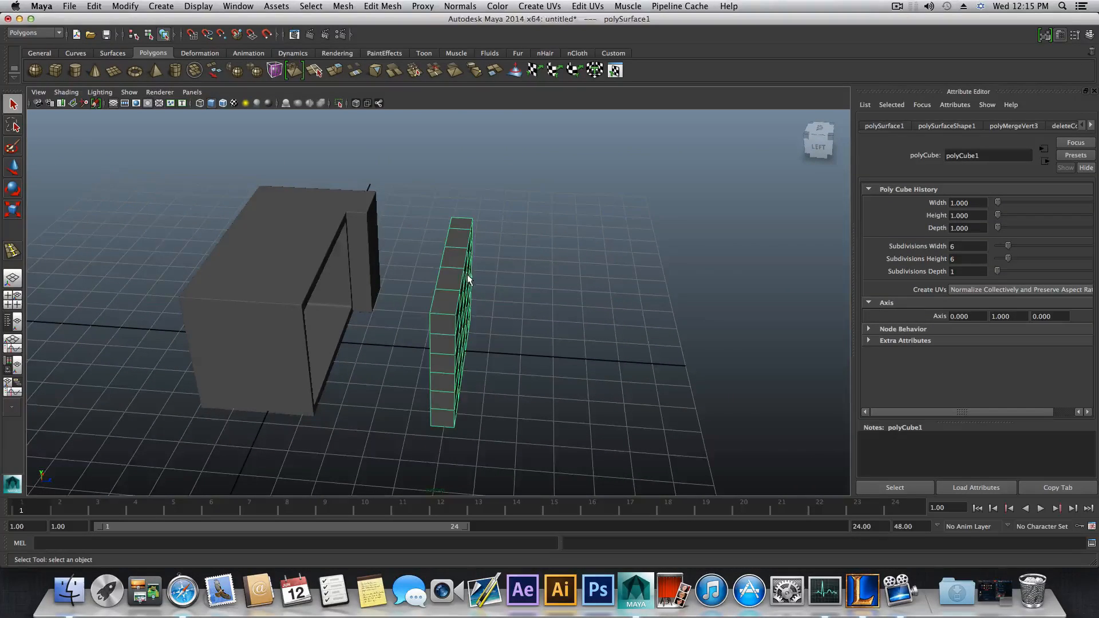
{"action": "mouse_move", "coordinate": [468, 279]}
{"action": "left_mouse_down", "text": "alt"}
{"action": "mouse_move", "coordinate": [366, 275]}
{"action": "mouse_move", "coordinate": [250, 292]}
{"action": "mouse_move", "coordinate": [276, 247]}
{"action": "mouse_move", "coordinate": [476, 289]}
{"action": "left_mouse_up", "text": "alt"}
{"action": "right_click", "coordinate": [458, 301], "text": "shift"}
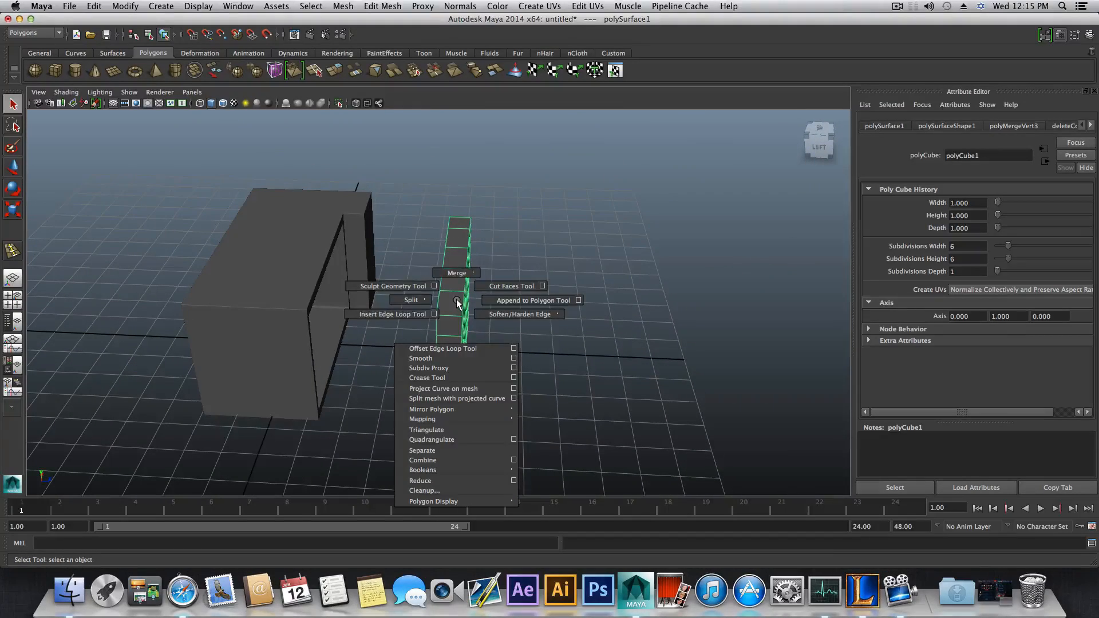
{"action": "left_click", "coordinate": [421, 310]}
{"action": "scroll", "coordinate": [444, 309], "scroll_direction": "up", "scroll_amount": 3}
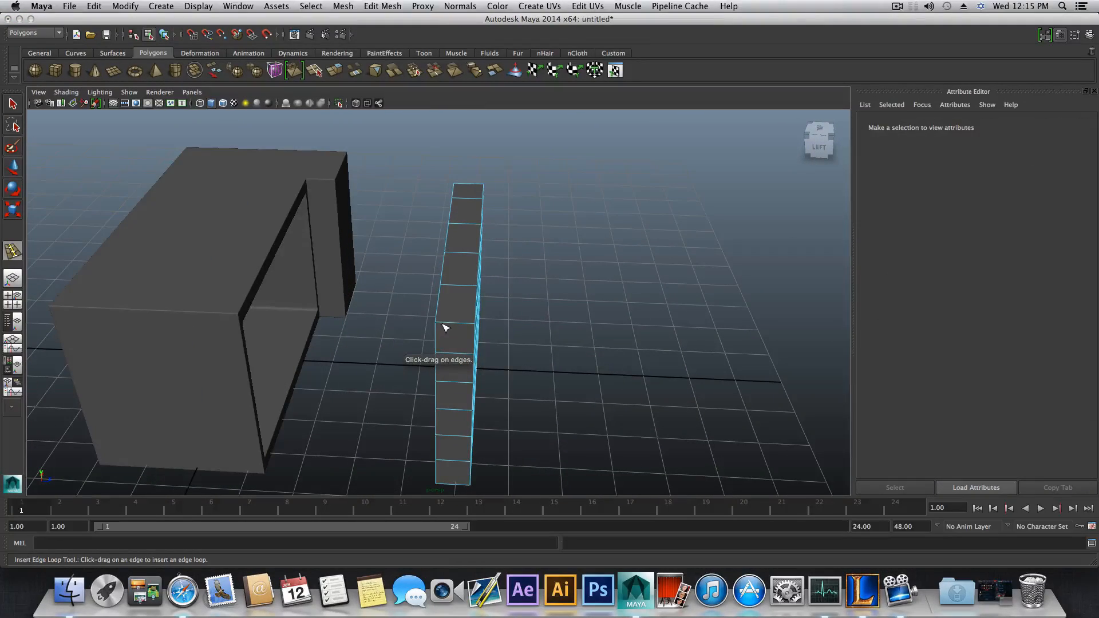
{"action": "left_click_drag", "start_coordinate": [445, 325], "coordinate": [378, 282]}
{"action": "middle_click_drag", "start_coordinate": [428, 274], "coordinate": [421, 297], "text": "alt"}
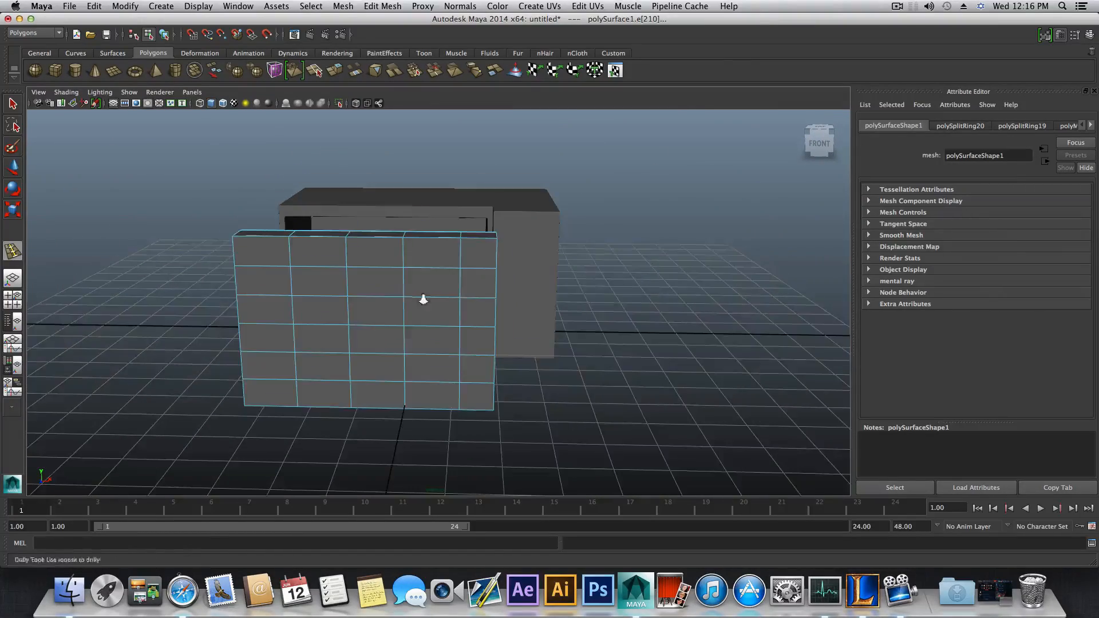
- Insert vertical edge loops close to the door panel's side edges and beside the division of its end column
{"action": "right_click_drag", "start_coordinate": [422, 298], "coordinate": [511, 307], "text": "alt"}
{"action": "left_click_drag", "start_coordinate": [511, 308], "coordinate": [474, 232], "text": "alt"}
{"action": "left_click_drag", "start_coordinate": [199, 244], "coordinate": [367, 209], "text": "alt"}
{"action": "middle_click_drag", "start_coordinate": [503, 230], "coordinate": [394, 229], "text": "alt"}
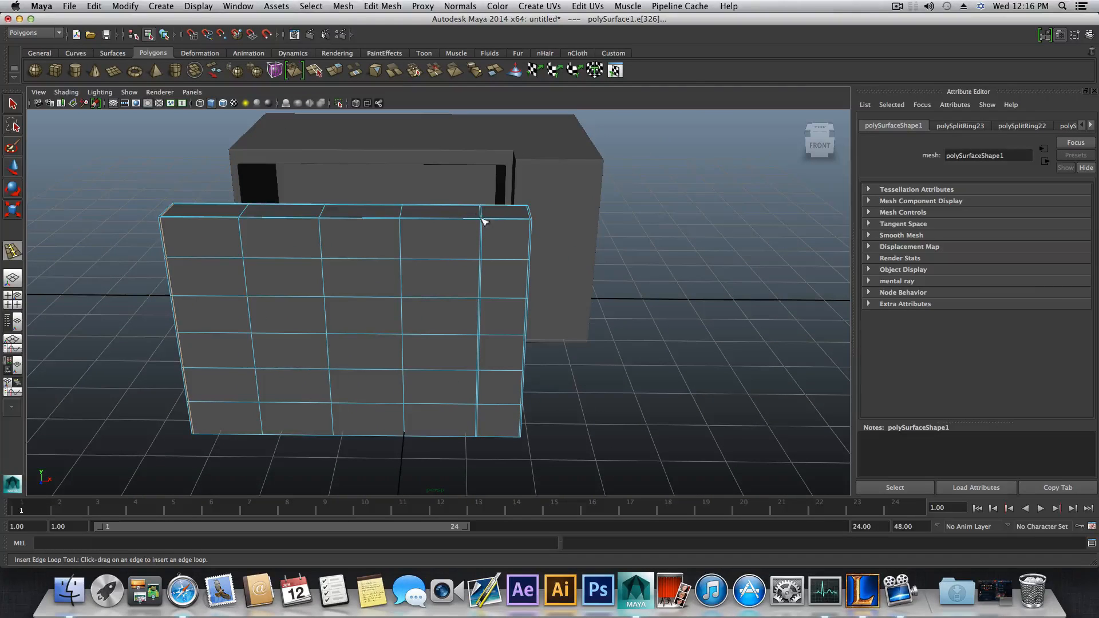
{"action": "left_click_drag", "start_coordinate": [515, 235], "coordinate": [491, 293], "text": "alt"}
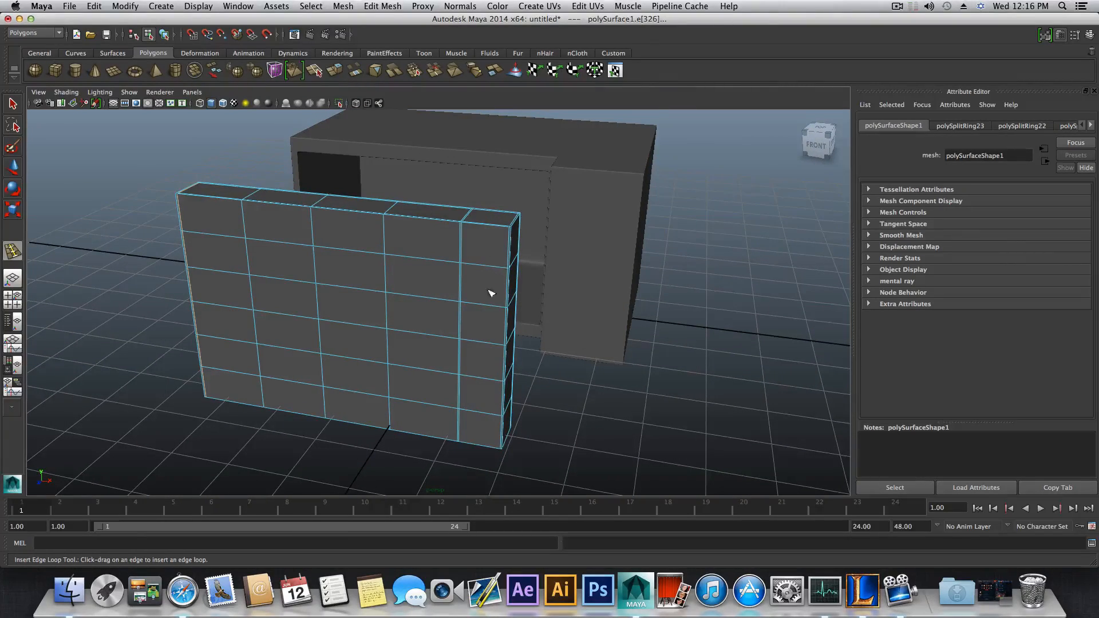
- Extrude the four middle faces of the panel's end column and scale them inward to 0.446, 0.667, 0.667
{"action": "right_click_drag", "start_coordinate": [477, 287], "coordinate": [484, 314]}
{"action": "key", "text": "q"}
{"action": "left_click", "coordinate": [493, 253]}
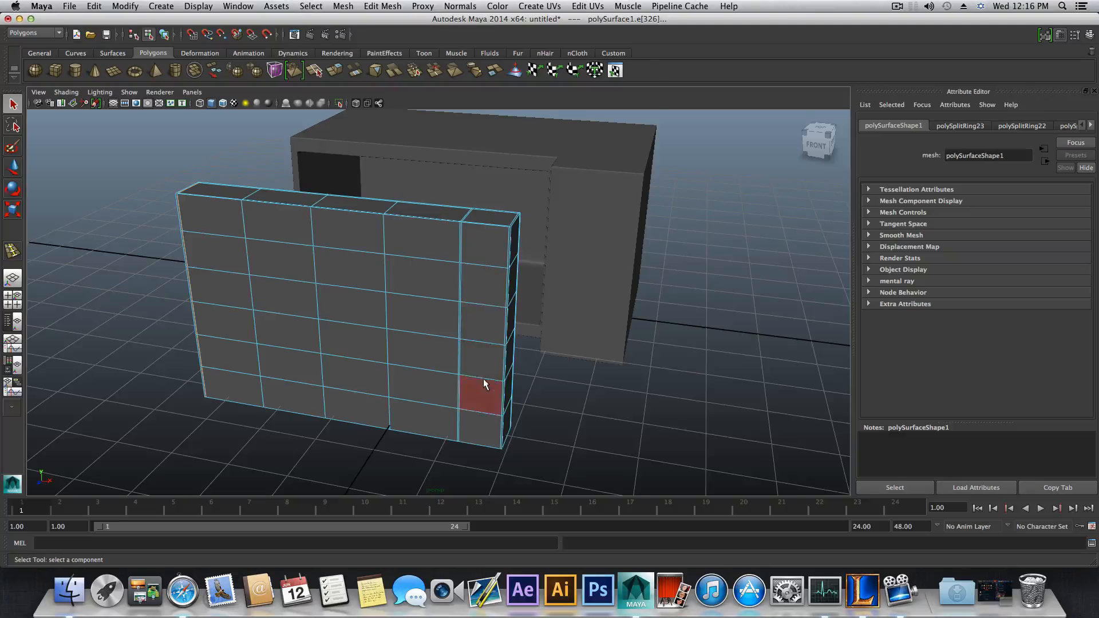
{"action": "left_click_drag", "start_coordinate": [483, 379], "coordinate": [464, 188], "text": "alt"}
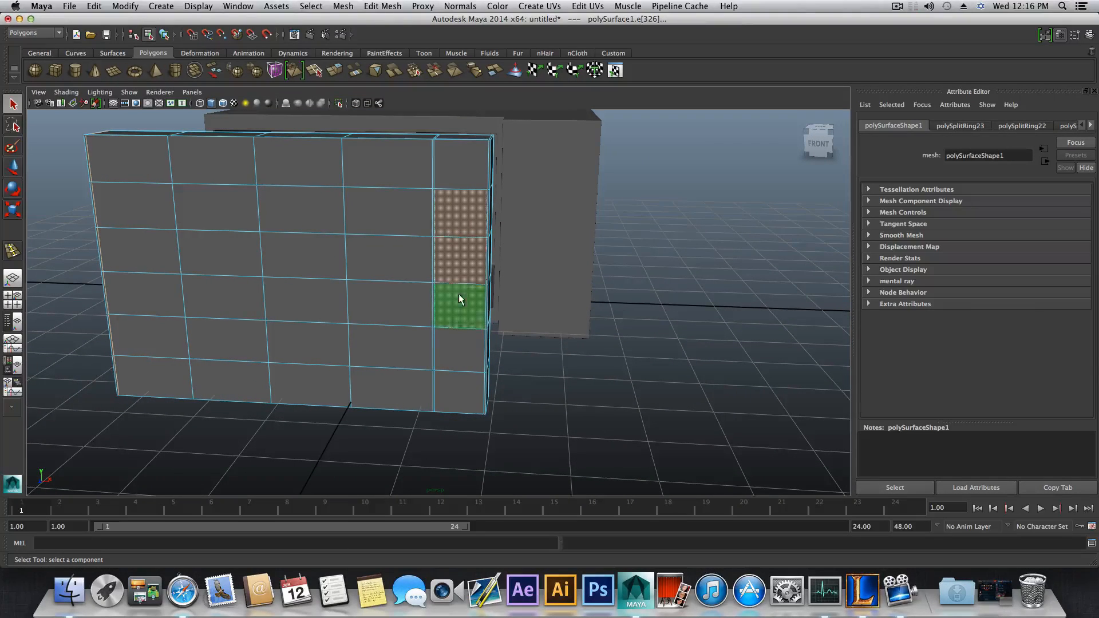
{"action": "left_click_drag", "start_coordinate": [510, 367], "coordinate": [483, 365], "text": "alt"}
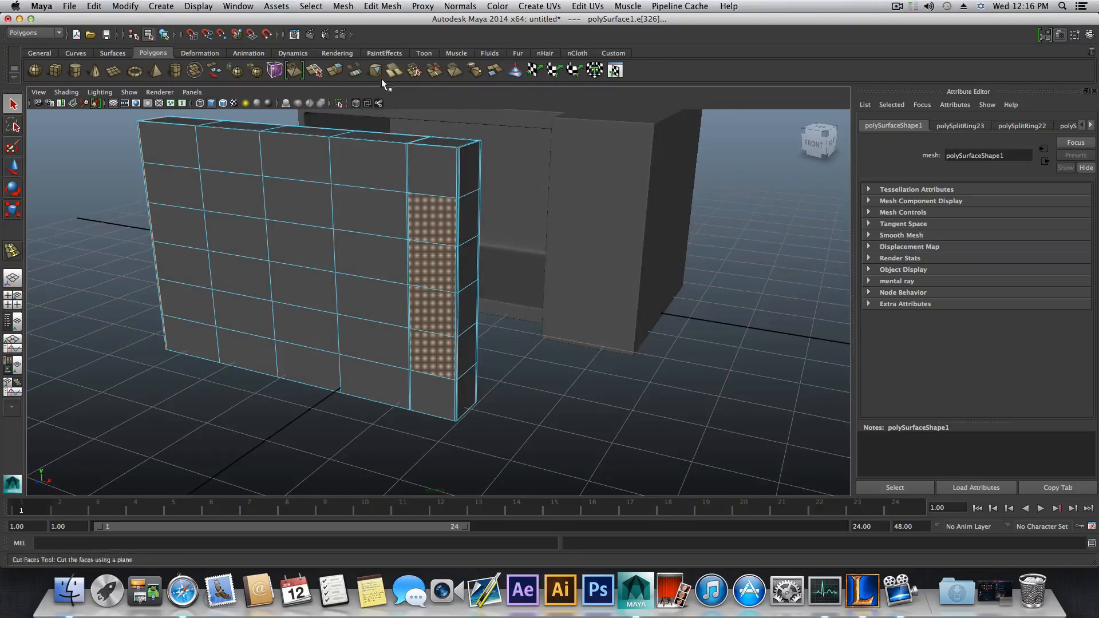
{"action": "left_click", "coordinate": [342, 70]}
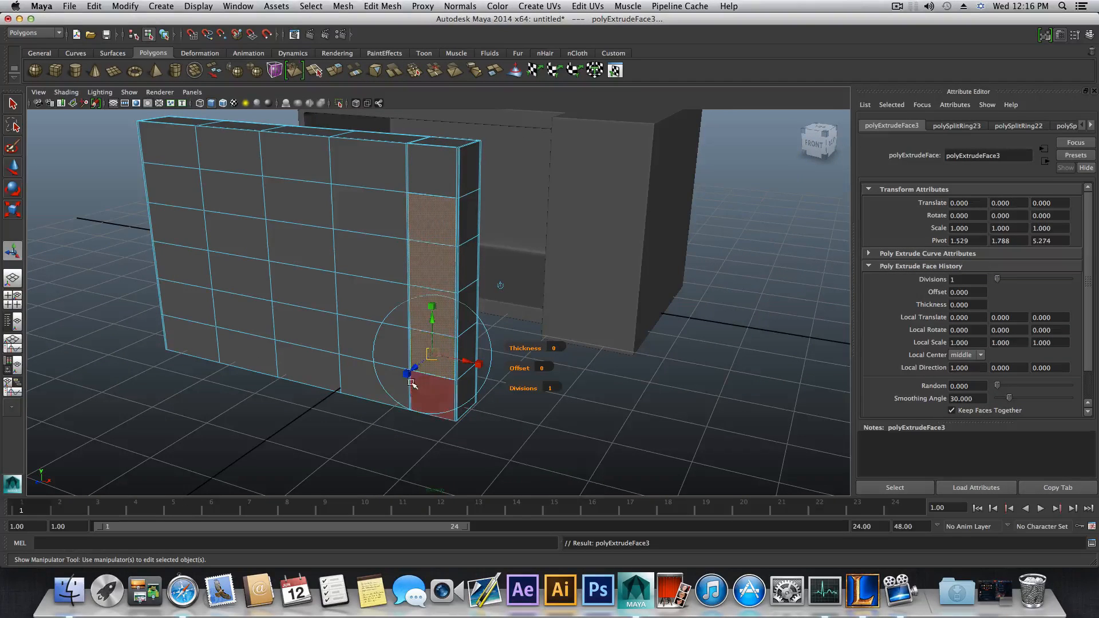
{"action": "left_click", "coordinate": [407, 374]}
{"action": "left_click_drag", "start_coordinate": [436, 356], "coordinate": [496, 361]}
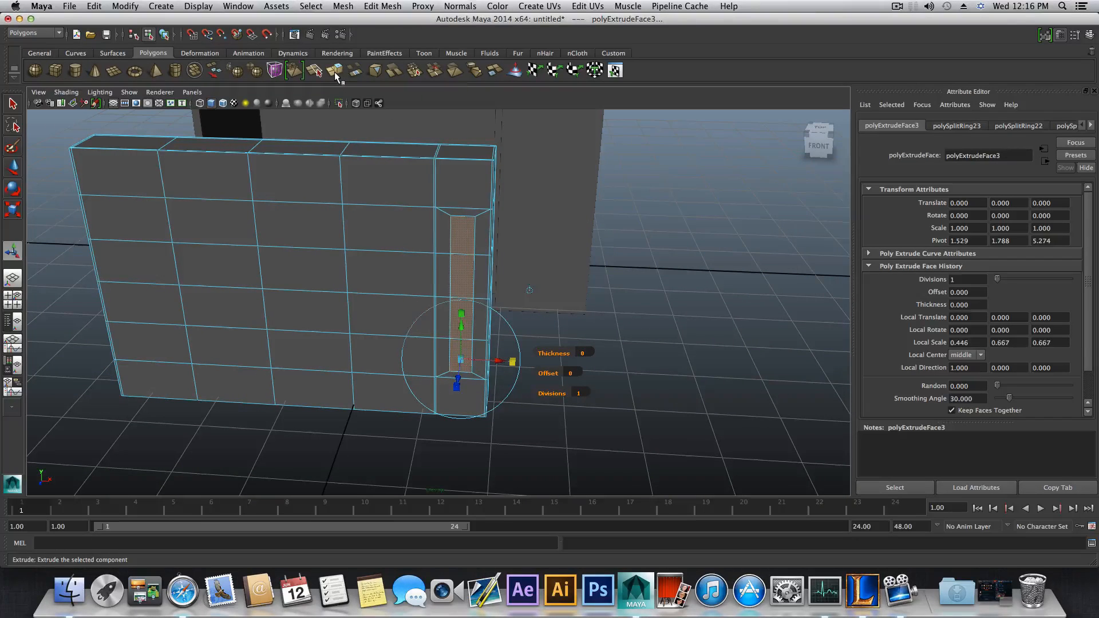
- Extrude the inset handle faces again and scale them inward to 0.800, 0.877, 0.800
{"action": "left_click", "coordinate": [336, 75]}
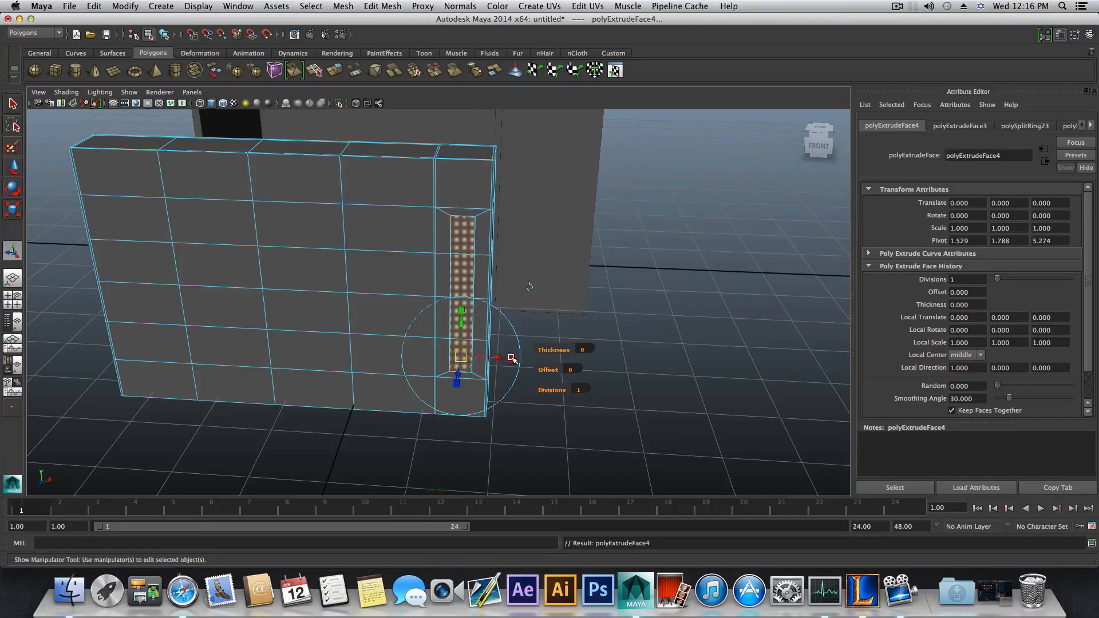
{"action": "left_click_drag", "start_coordinate": [460, 356], "coordinate": [457, 359]}
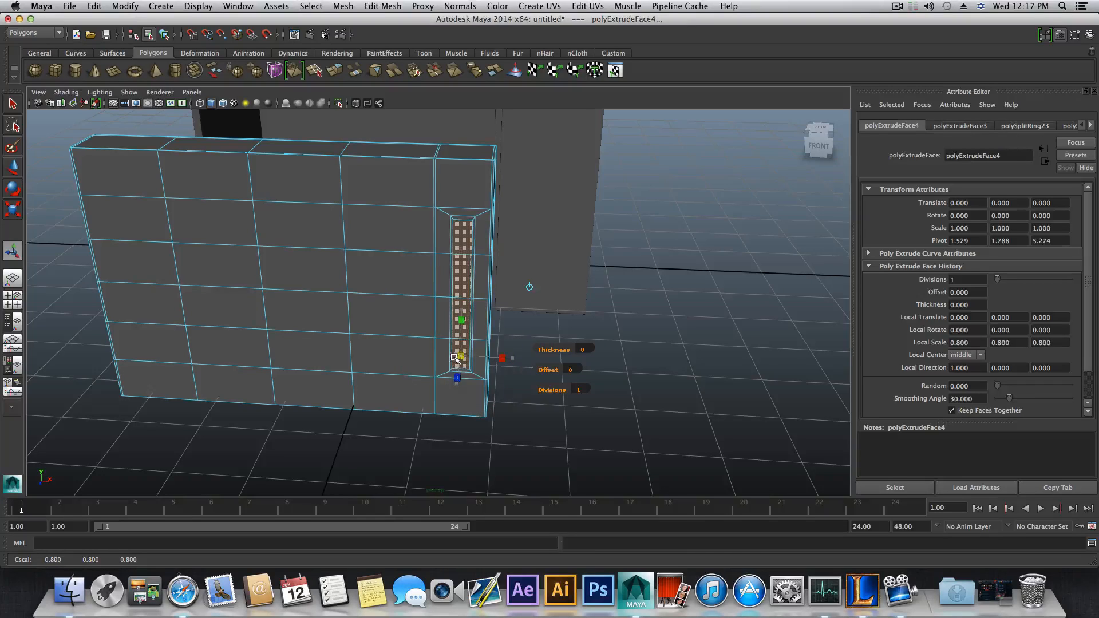
{"action": "right_click_drag", "start_coordinate": [460, 320], "coordinate": [549, 336], "text": "alt"}
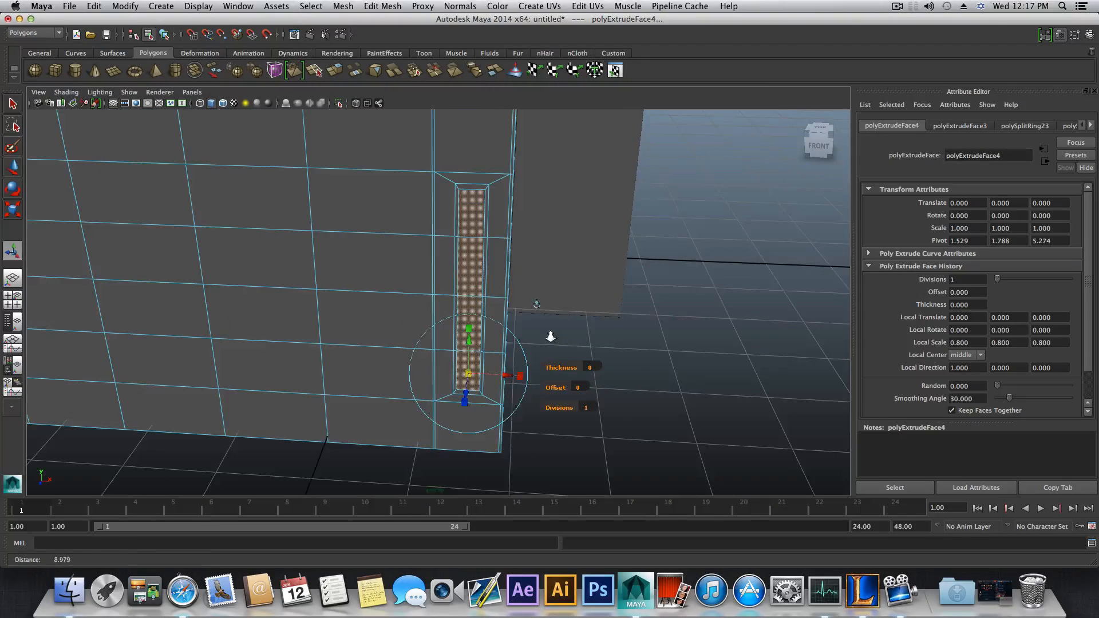
{"action": "left_click_drag", "start_coordinate": [512, 315], "coordinate": [470, 326], "text": "alt"}
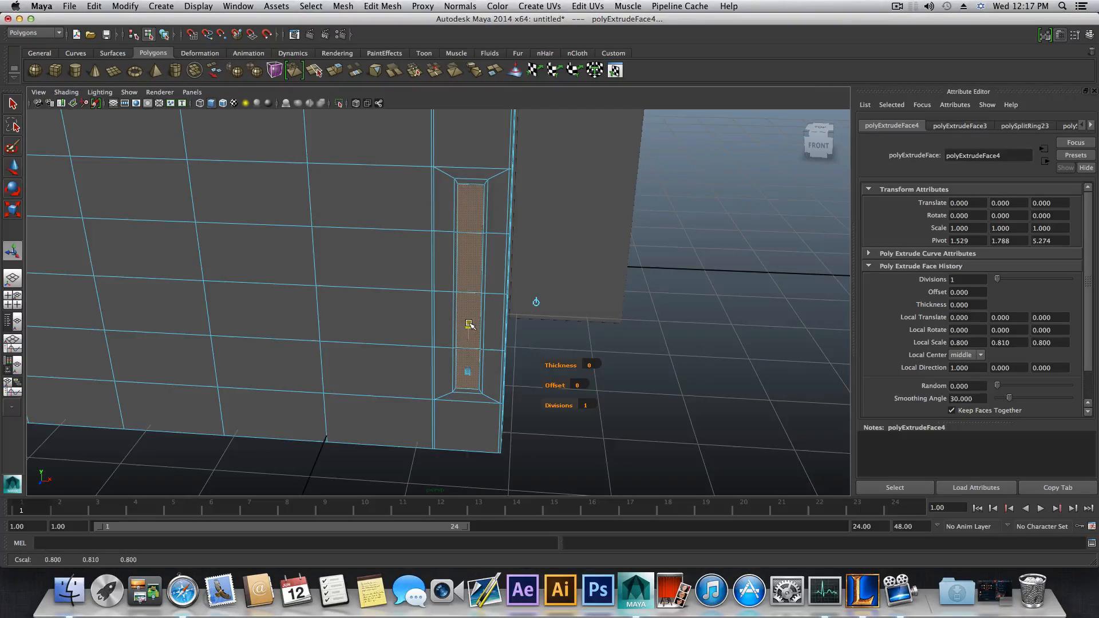
{"action": "left_click_drag", "start_coordinate": [480, 285], "coordinate": [427, 292], "text": "alt"}
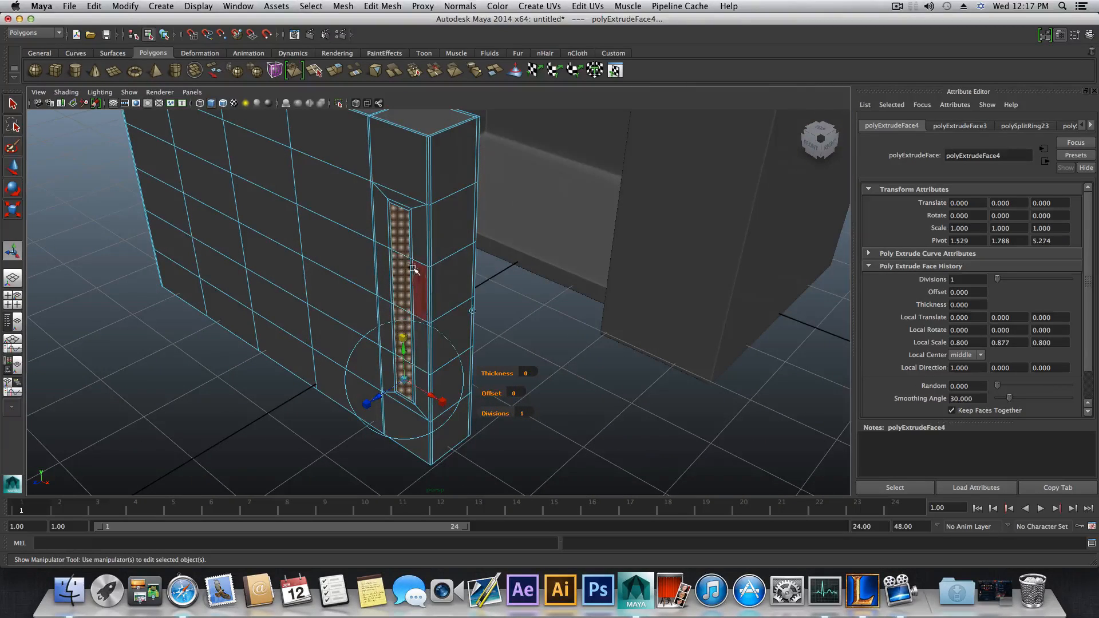
- Extrude the handle faces outward 0.316, scale them vertically to 0.230 for tapered ends, and return to object selection
{"action": "left_click", "coordinate": [335, 70]}
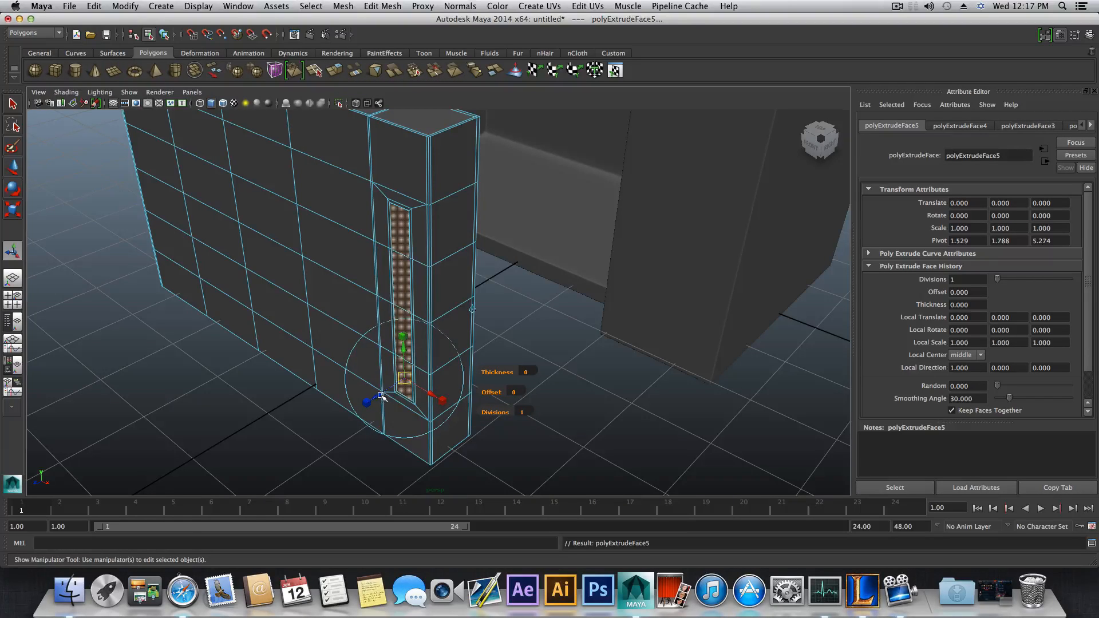
{"action": "left_click_drag", "start_coordinate": [380, 393], "coordinate": [347, 397]}
{"action": "middle_click_drag", "start_coordinate": [421, 387], "coordinate": [419, 377], "text": "alt"}
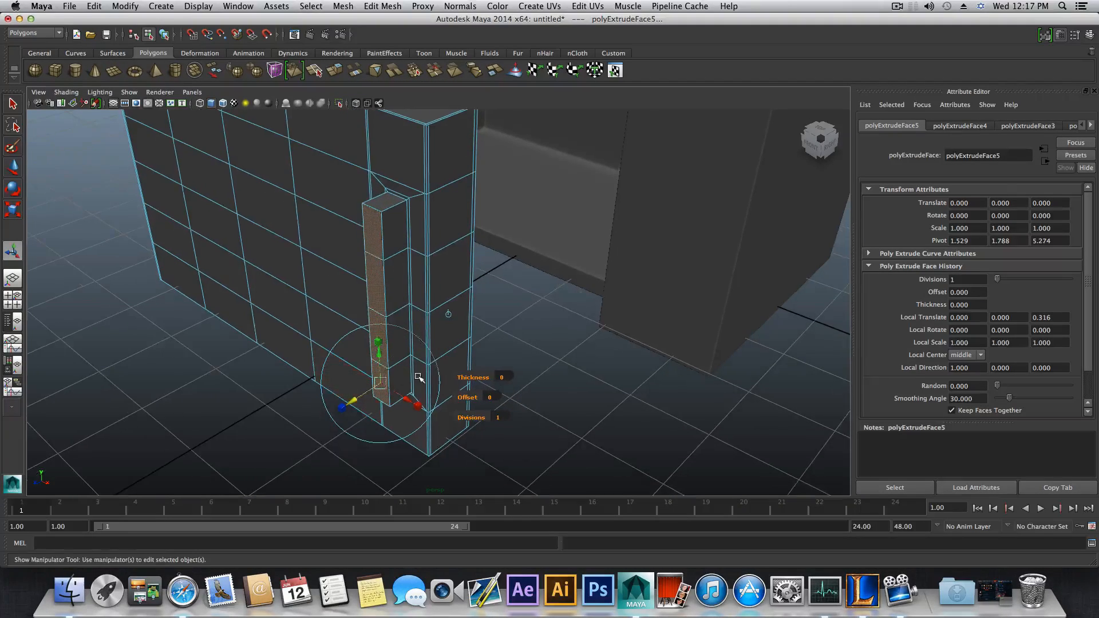
{"action": "left_click_drag", "start_coordinate": [405, 363], "coordinate": [415, 341], "text": "alt"}
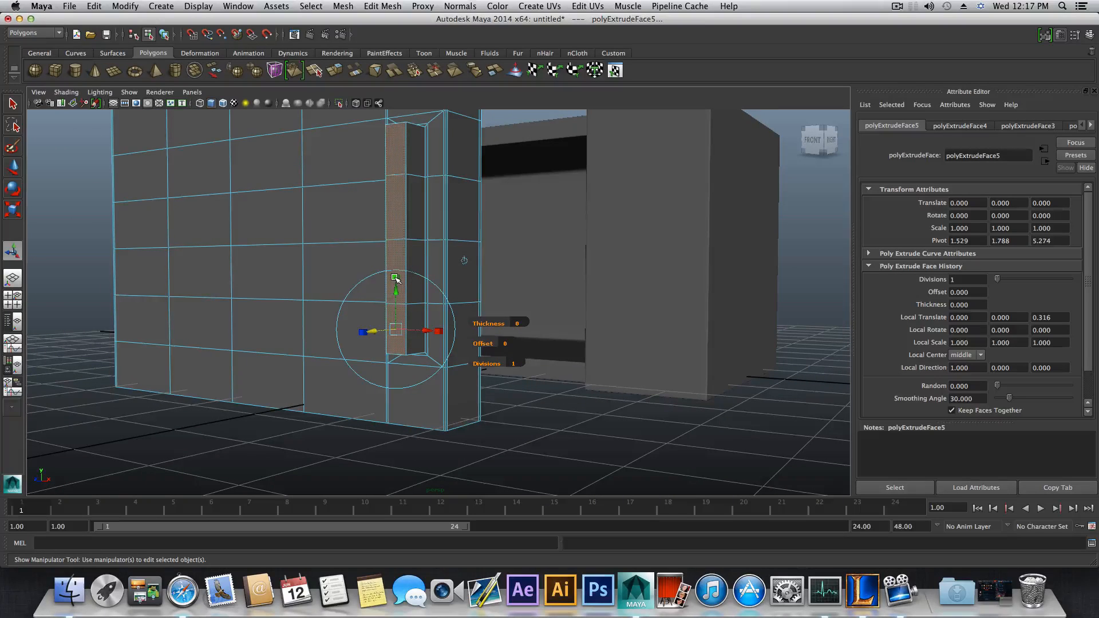
{"action": "left_click_drag", "start_coordinate": [400, 287], "coordinate": [515, 355], "text": "alt"}
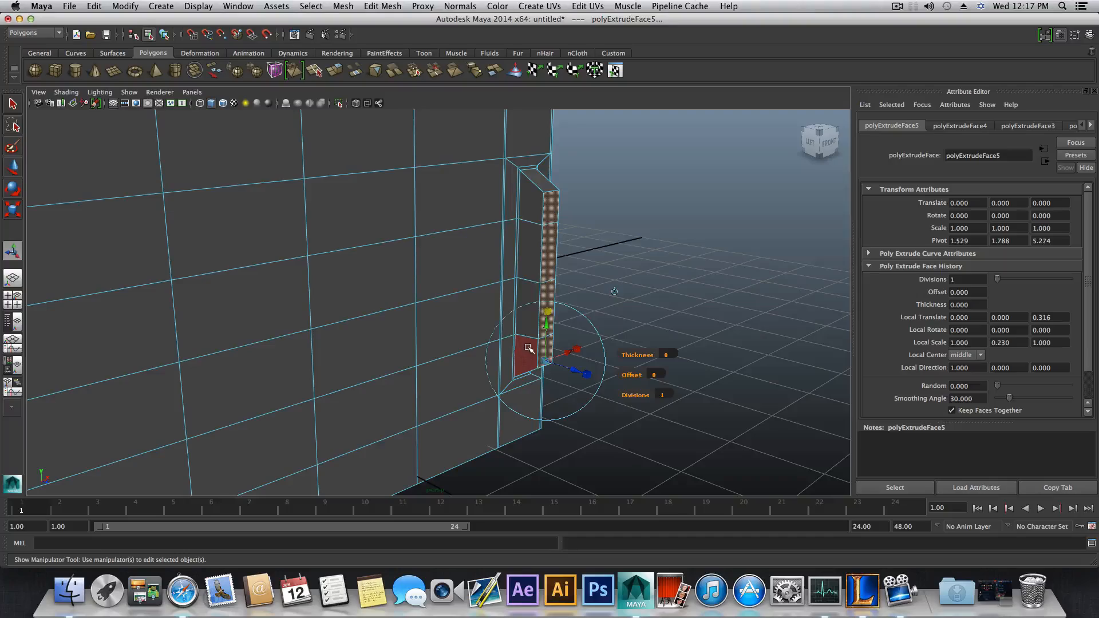
{"action": "key", "text": "F8"}
{"action": "left_click_drag", "start_coordinate": [545, 290], "coordinate": [512, 354], "text": "alt"}
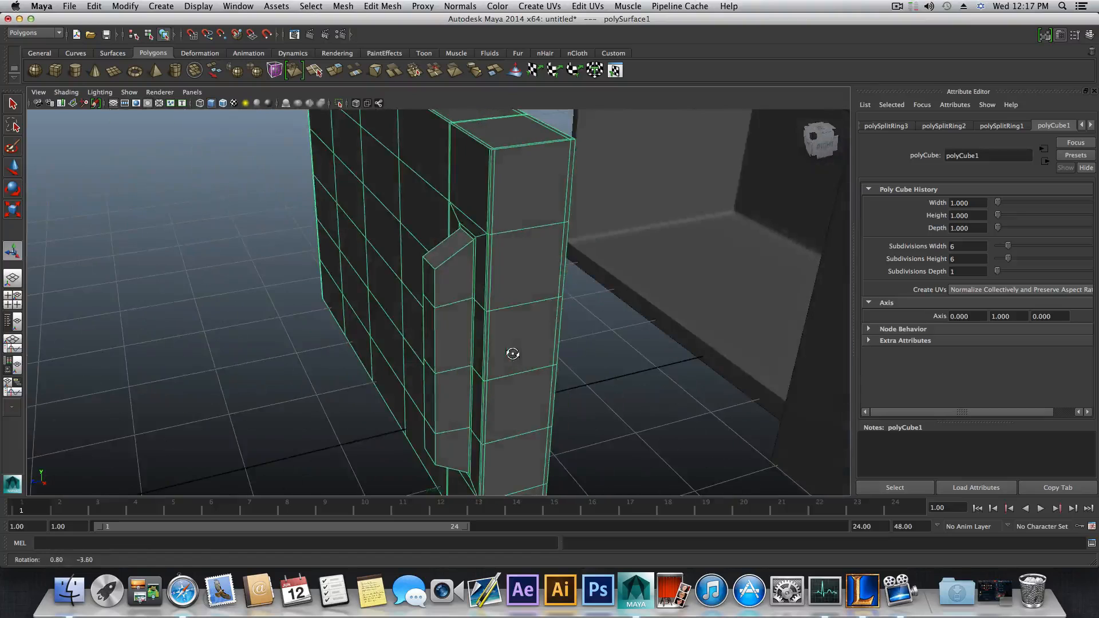
- Insert supporting edge loops around the base of the door handle and within its surrounding inset border
{"action": "right_click_drag", "start_coordinate": [469, 317], "coordinate": [401, 319], "text": "shift"}
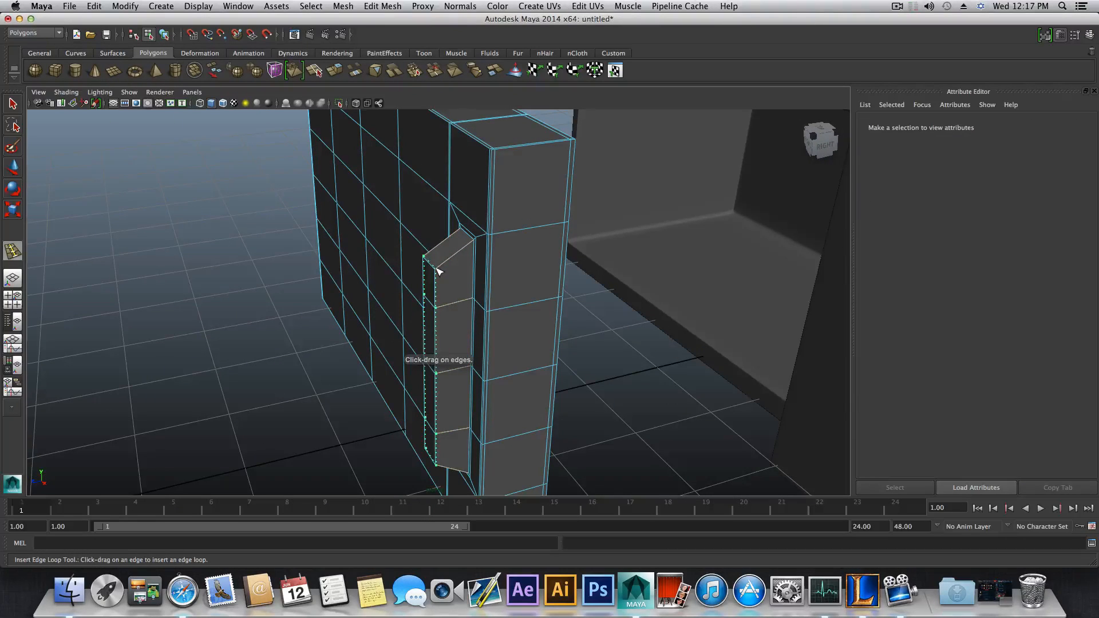
{"action": "left_click", "coordinate": [438, 271]}
{"action": "left_click_drag", "start_coordinate": [466, 252], "coordinate": [576, 273]}
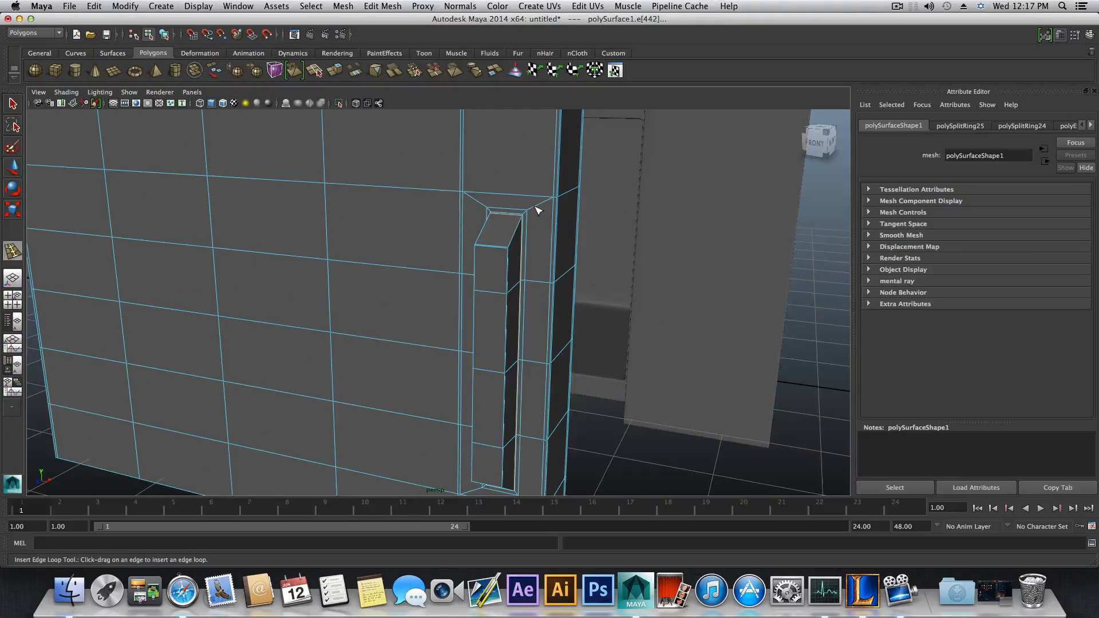
{"action": "left_click_drag", "start_coordinate": [531, 212], "coordinate": [547, 271]}
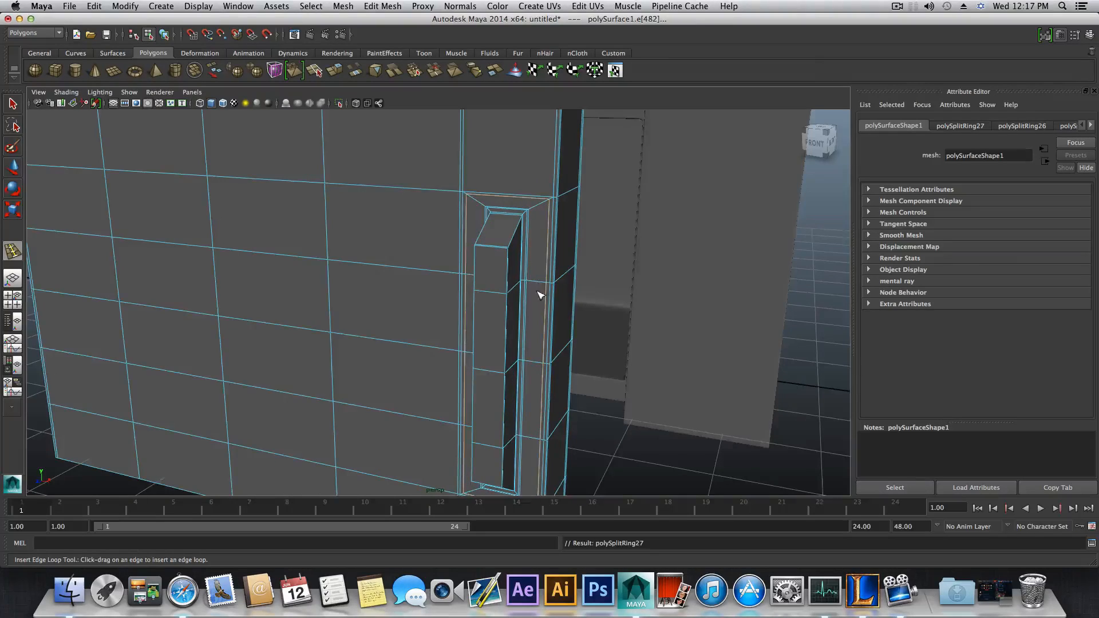
{"action": "scroll", "coordinate": [539, 295], "scroll_direction": "down", "scroll_amount": 5}
{"action": "mouse_move", "coordinate": [525, 311]}
{"action": "left_mouse_down", "text": "alt"}
{"action": "mouse_move", "coordinate": [491, 299]}
{"action": "mouse_move", "coordinate": [611, 297]}
{"action": "mouse_move", "coordinate": [527, 316]}
{"action": "mouse_move", "coordinate": [611, 321]}
{"action": "mouse_move", "coordinate": [510, 310]}
{"action": "left_mouse_up", "text": "alt"}
{"action": "right_click", "coordinate": [510, 309]}
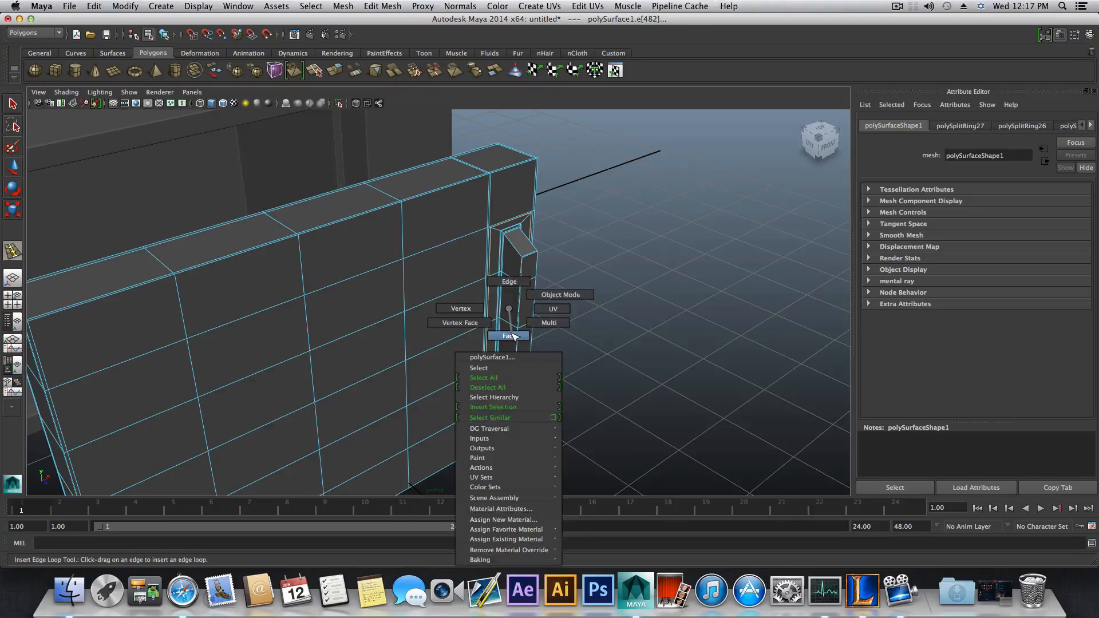
{"action": "right_click_drag", "start_coordinate": [509, 309], "coordinate": [513, 333]}
{"action": "left_click", "coordinate": [12, 104]}
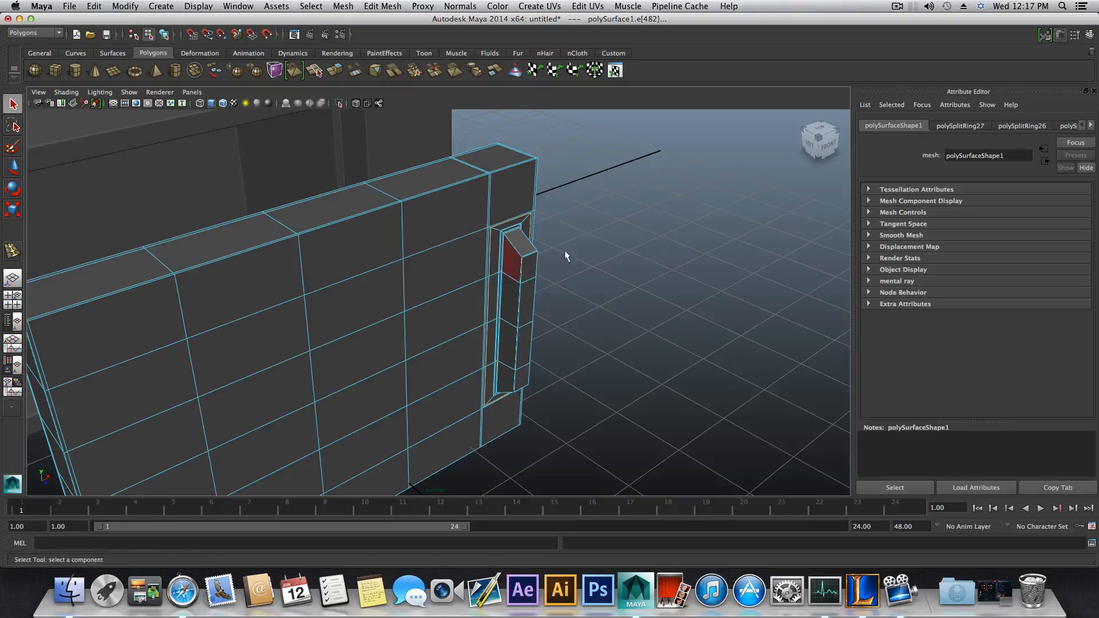
{"action": "left_click", "coordinate": [518, 275]}
{"action": "left_click_drag", "start_coordinate": [524, 289], "coordinate": [427, 310], "text": "alt"}
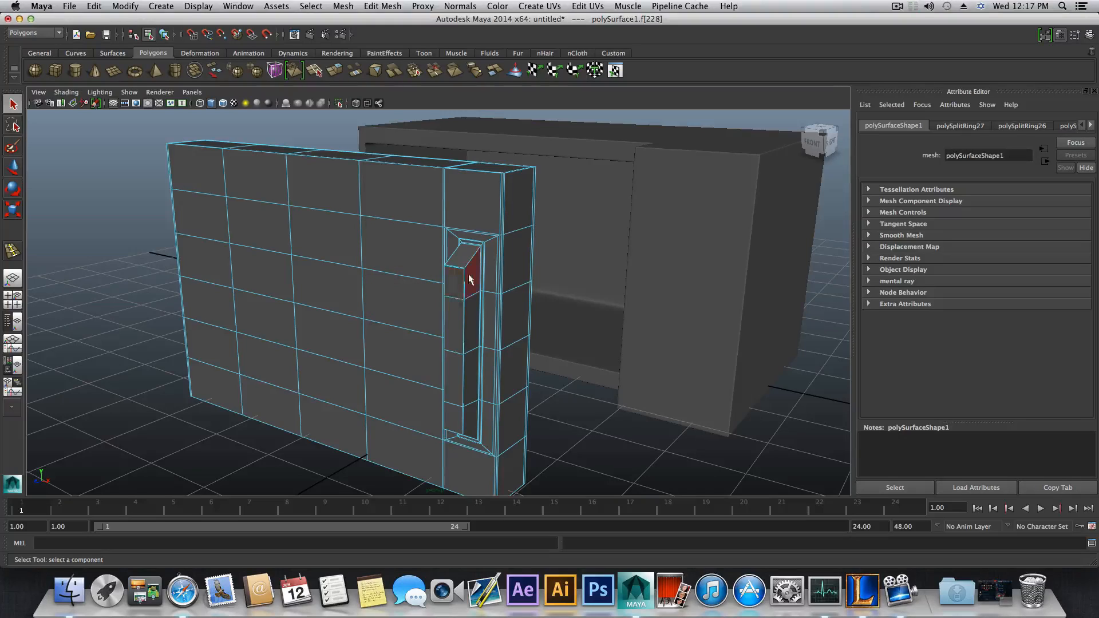
{"action": "key", "text": "F8"}
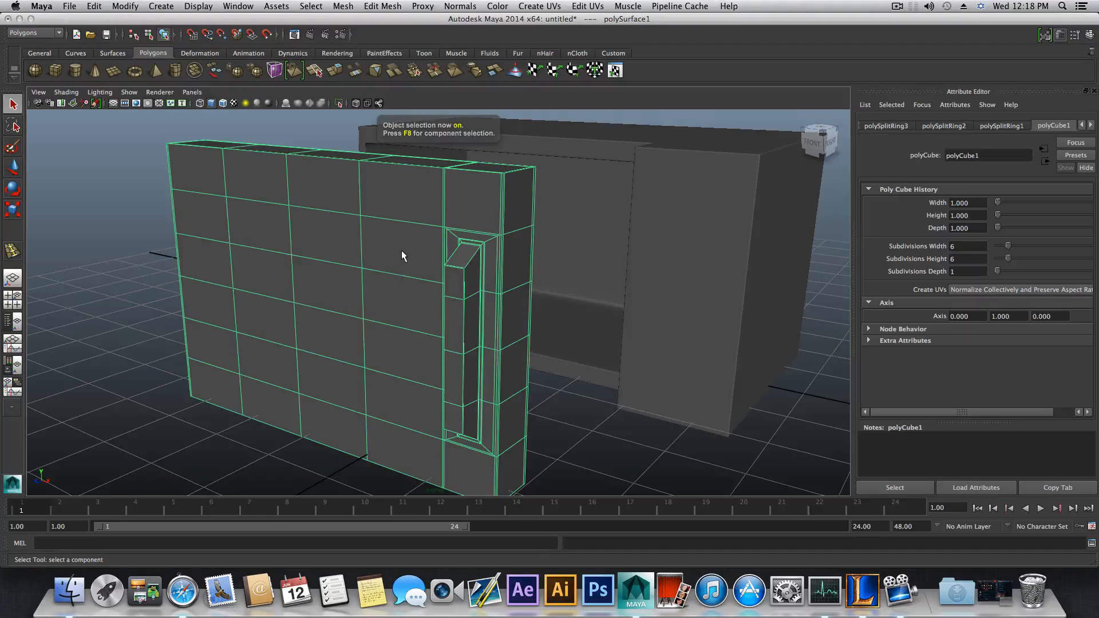
- Duplicate the four-by-four block of front faces beside the handle on the door panel as a separate sheet
{"action": "right_click_drag", "start_coordinate": [402, 251], "coordinate": [400, 280]}
{"action": "middle_click_drag", "start_coordinate": [390, 322], "coordinate": [461, 332], "text": "alt"}
{"action": "left_click_drag", "start_coordinate": [461, 332], "coordinate": [520, 322], "text": "alt"}
{"action": "left_click", "coordinate": [482, 259]}
{"action": "left_click", "coordinate": [483, 303], "text": "shift"}
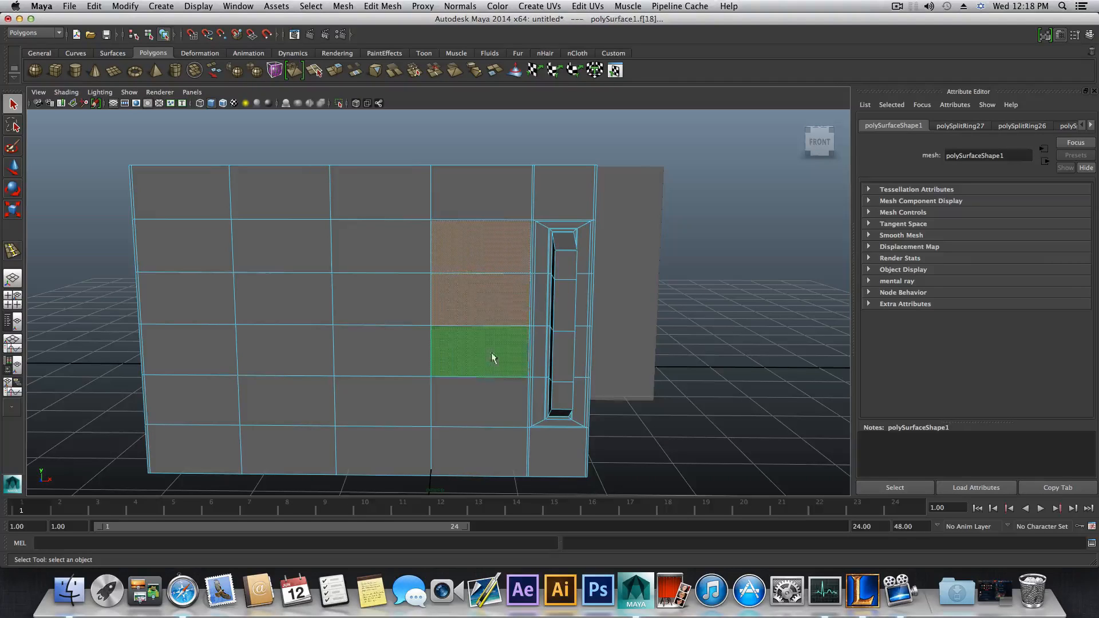
{"action": "left_click", "coordinate": [491, 352], "text": "shift"}
{"action": "left_click", "coordinate": [488, 395], "text": "shift"}
{"action": "left_click", "coordinate": [381, 246], "text": "shift"}
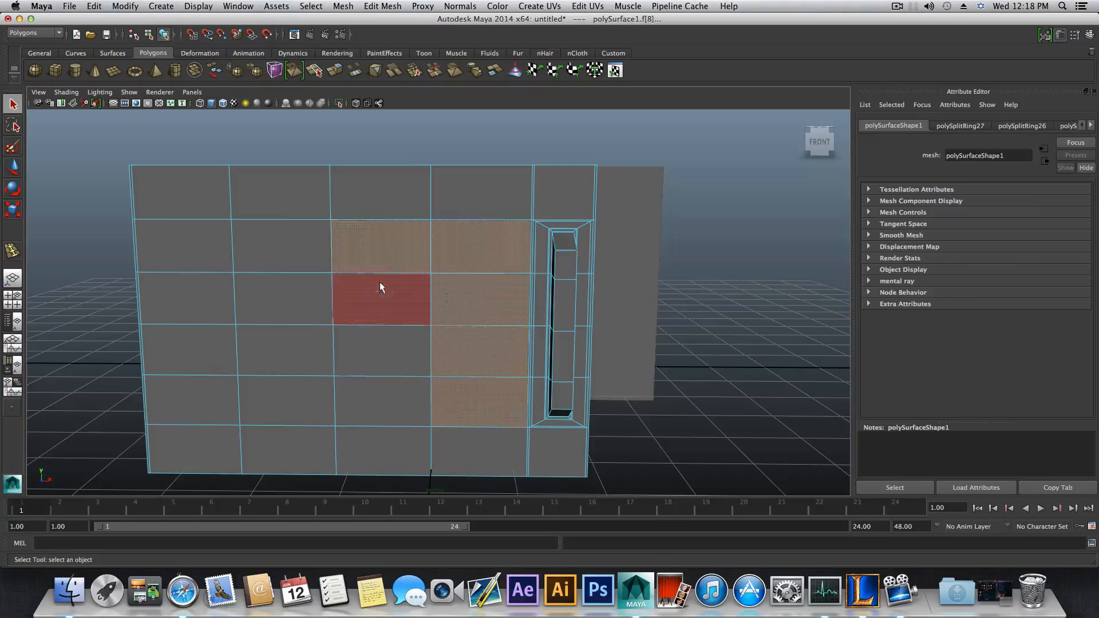
{"action": "left_click", "coordinate": [379, 297], "text": "shift"}
{"action": "left_click", "coordinate": [382, 349], "text": "shift"}
{"action": "left_click", "coordinate": [392, 403], "text": "shift"}
{"action": "left_click", "coordinate": [324, 390], "text": "shift"}
{"action": "left_click", "coordinate": [306, 346], "text": "shift"}
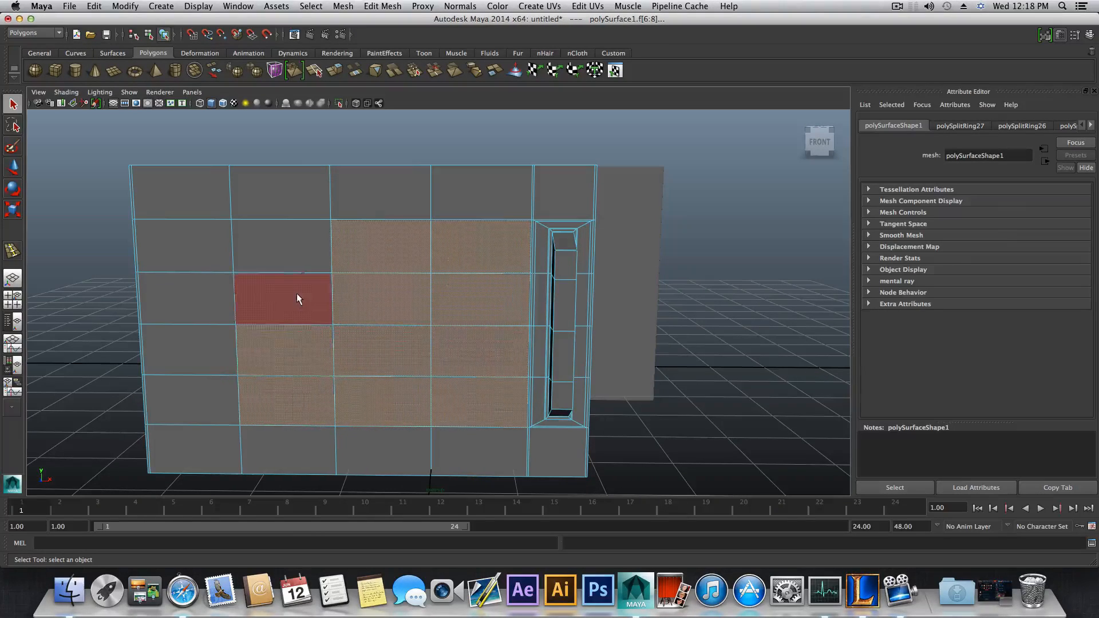
{"action": "left_click", "coordinate": [297, 294], "text": "shift"}
{"action": "left_click", "coordinate": [287, 259], "text": "shift"}
{"action": "left_click", "coordinate": [226, 253], "text": "shift"}
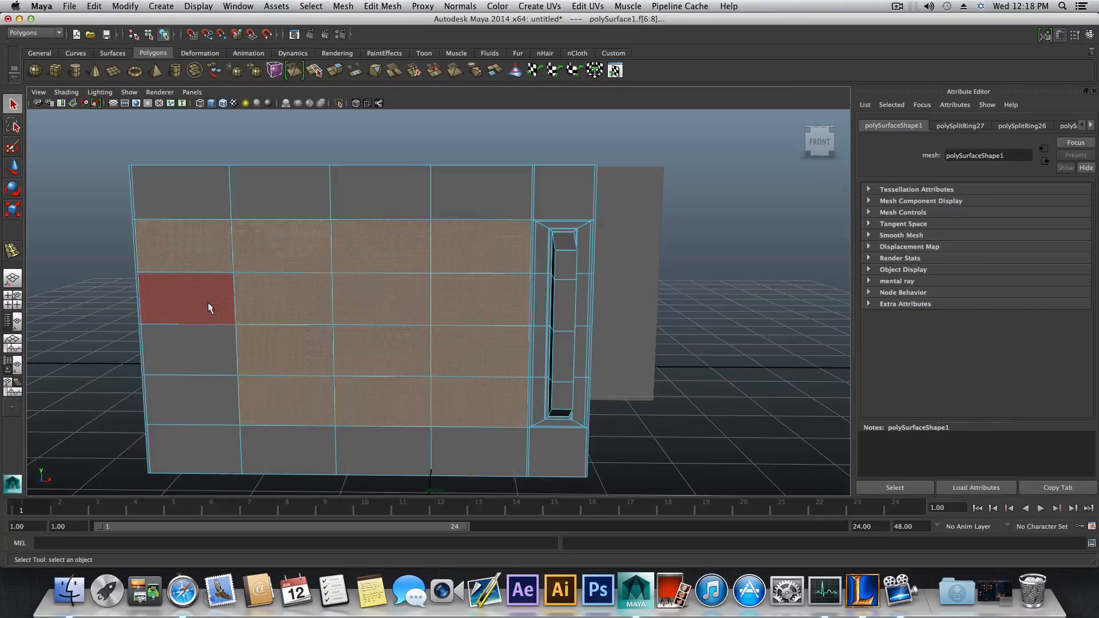
{"action": "left_click", "coordinate": [207, 302], "text": "shift"}
{"action": "left_click", "coordinate": [205, 349], "text": "shift"}
{"action": "left_click", "coordinate": [201, 381], "text": "shift"}
{"action": "mouse_move", "coordinate": [295, 430]}
{"action": "left_mouse_down", "text": "alt"}
{"action": "mouse_move", "coordinate": [341, 430]}
{"action": "mouse_move", "coordinate": [336, 419]}
{"action": "mouse_move", "coordinate": [296, 423]}
{"action": "left_mouse_up", "text": "alt"}
{"action": "left_click_drag", "start_coordinate": [376, 381], "coordinate": [322, 371], "text": "alt"}
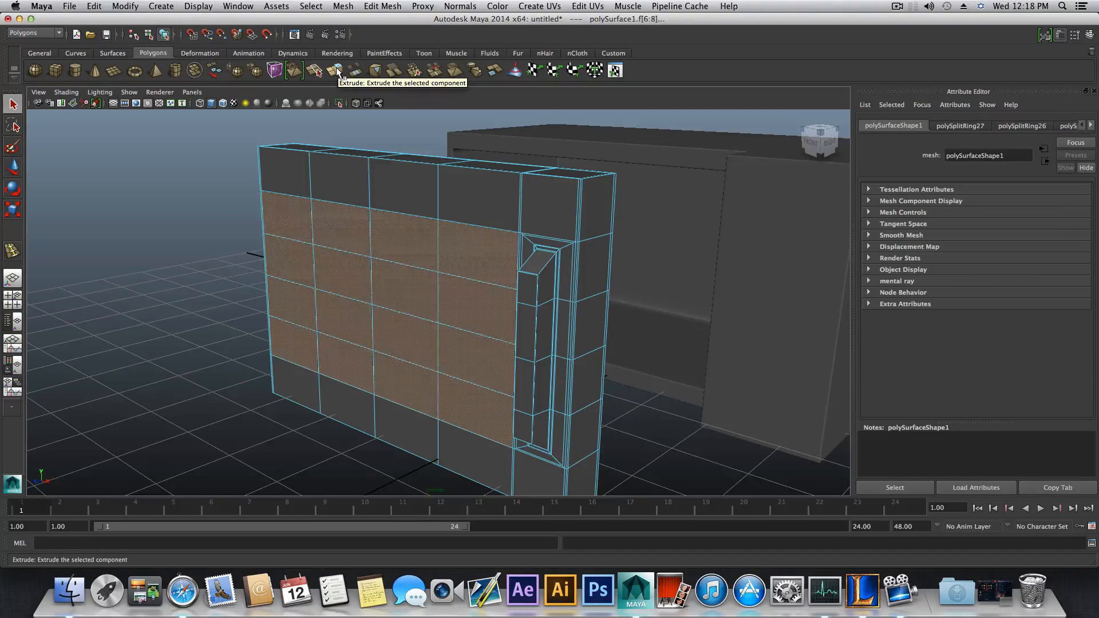
{"action": "left_click", "coordinate": [378, 6]}
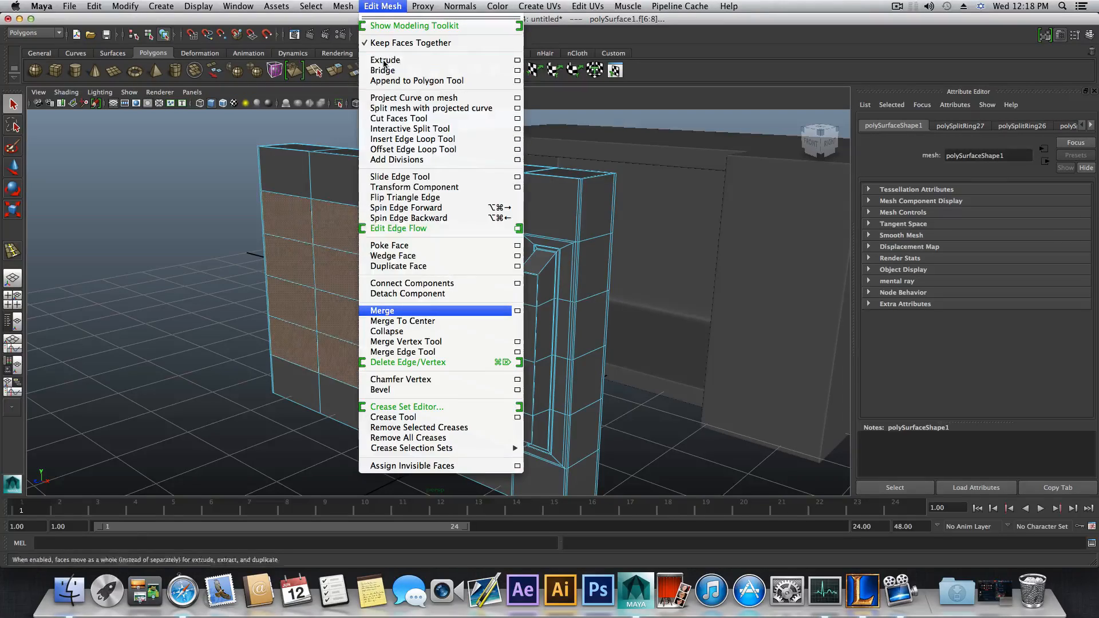
{"action": "left_click", "coordinate": [397, 266]}
{"action": "left_click_drag", "start_coordinate": [401, 275], "coordinate": [480, 375], "text": "alt"}
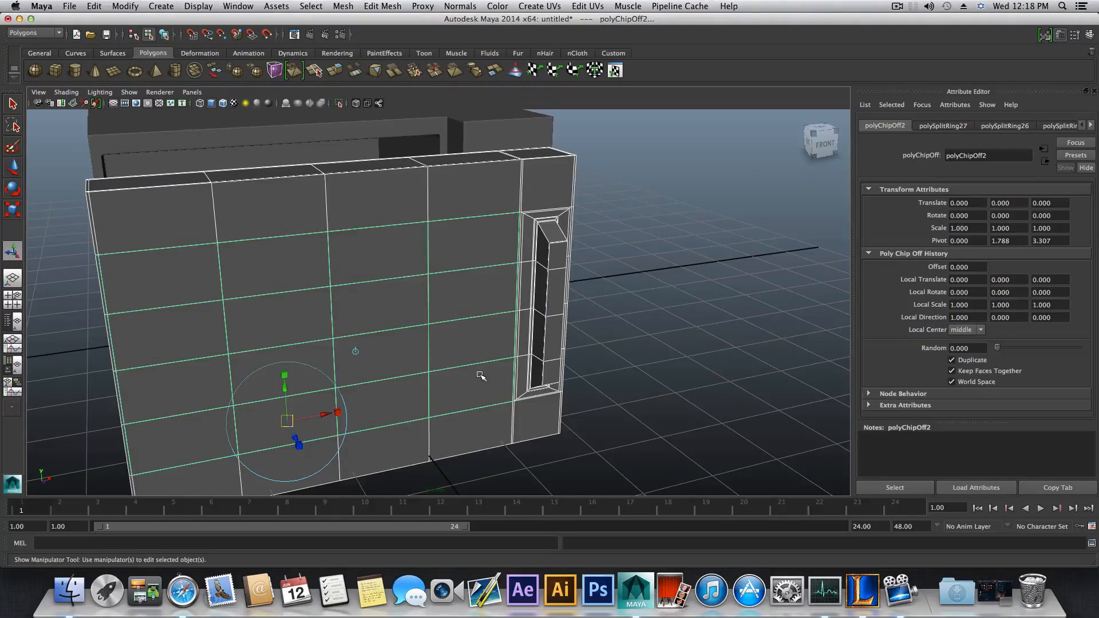
- Select only the duplicated face sheet and move it out in front of the door panel
{"action": "key", "text": "F8"}
{"action": "key", "text": "F8"}
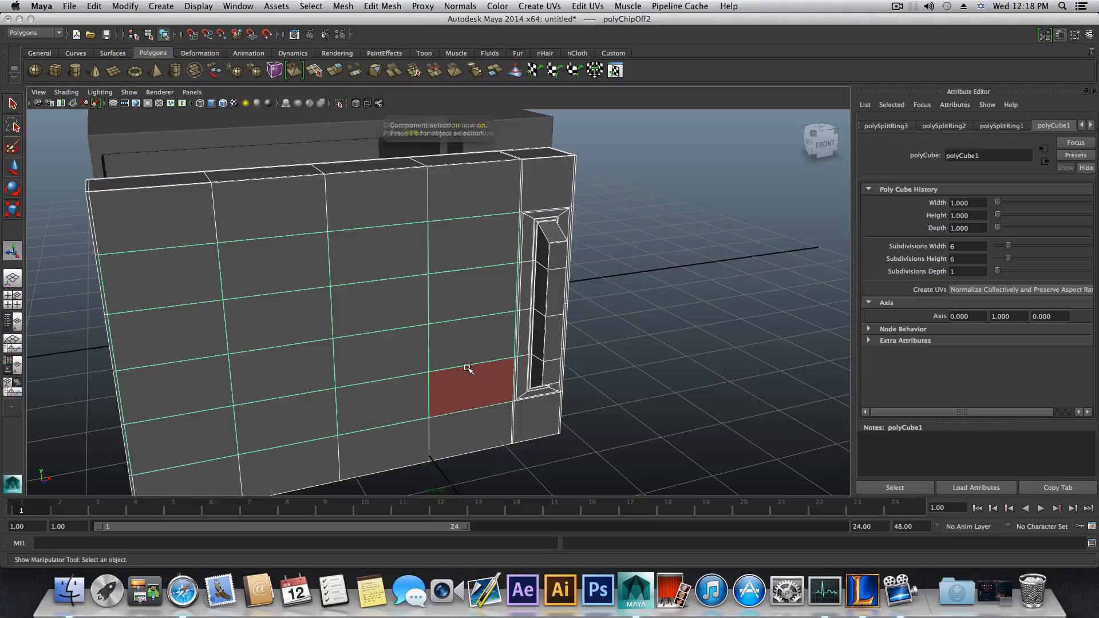
{"action": "left_click", "coordinate": [337, 345]}
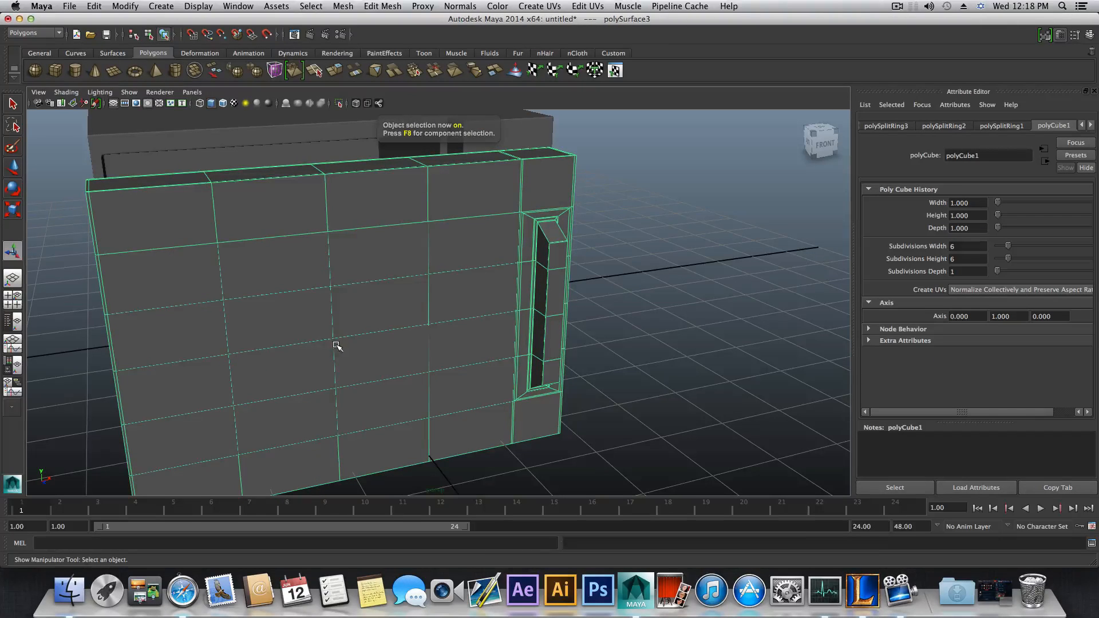
{"action": "left_click", "coordinate": [242, 293]}
{"action": "left_click_drag", "start_coordinate": [268, 260], "coordinate": [395, 344], "text": "alt"}
{"action": "right_click_drag", "start_coordinate": [395, 343], "coordinate": [369, 238], "text": "alt"}
{"action": "key", "text": "super+z"}
{"action": "left_click_drag", "start_coordinate": [488, 380], "coordinate": [458, 352], "text": "alt"}
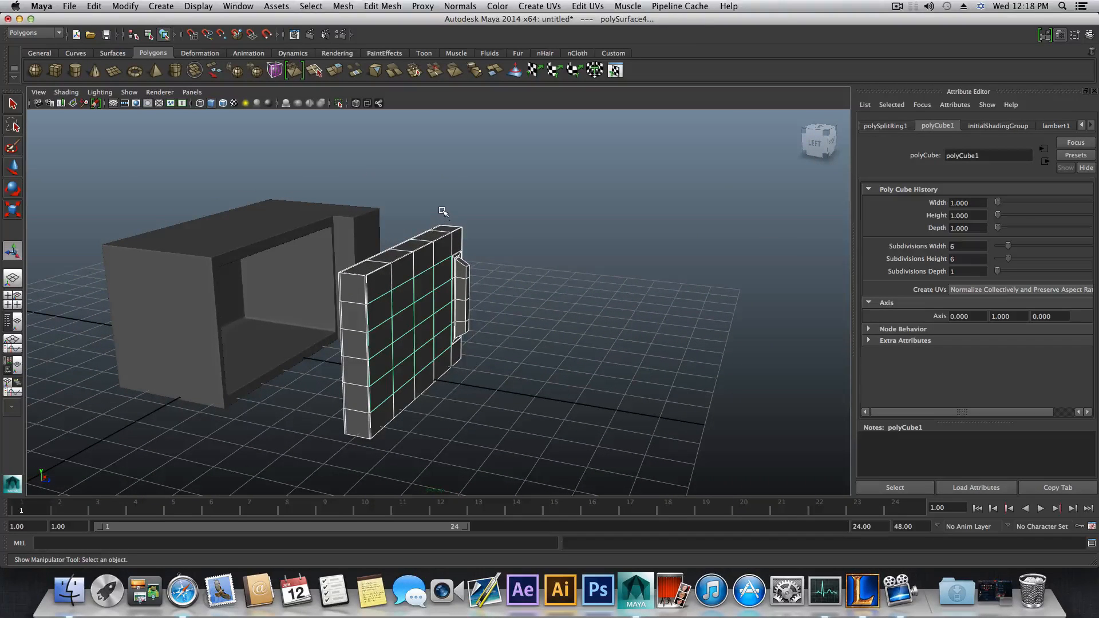
{"action": "left_click_drag", "start_coordinate": [477, 235], "coordinate": [478, 237]}
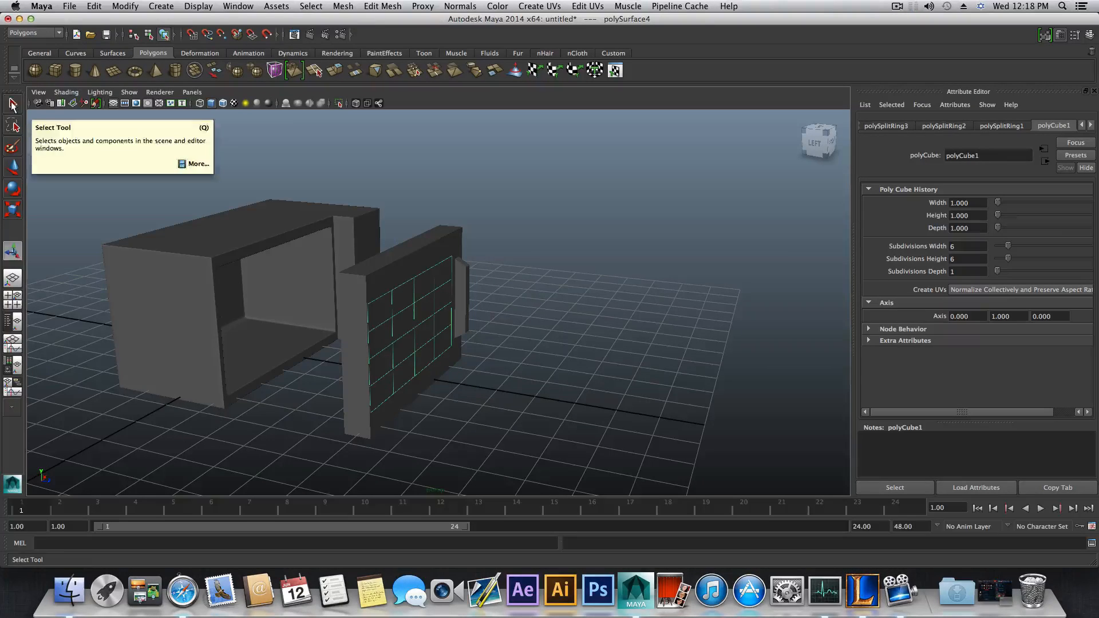
{"action": "left_click", "coordinate": [13, 103]}
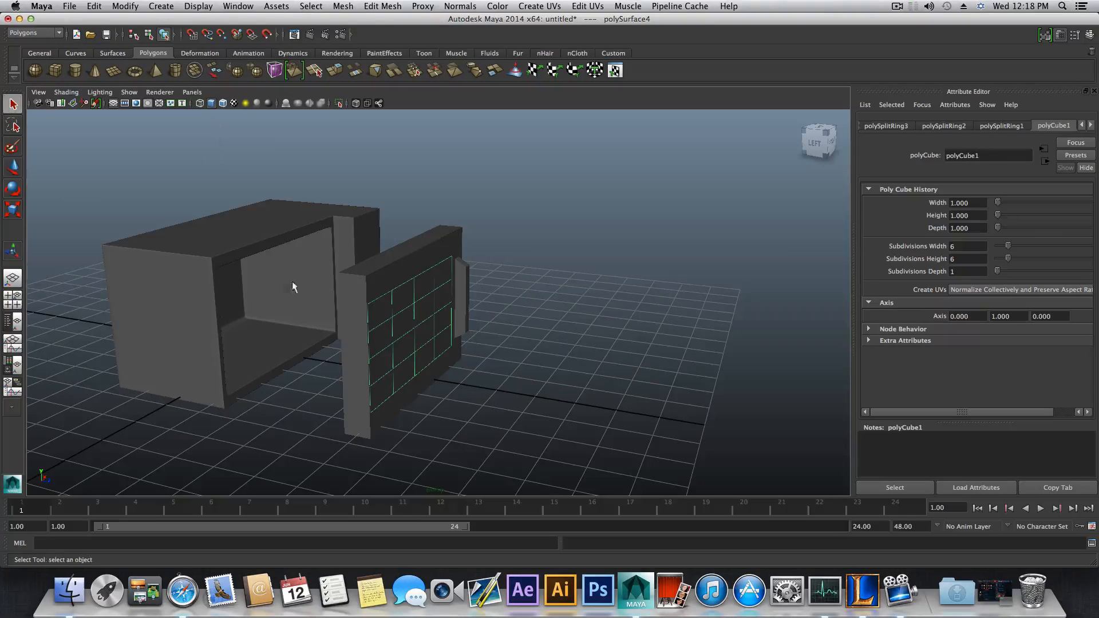
{"action": "left_click", "coordinate": [12, 166]}
{"action": "left_click_drag", "start_coordinate": [394, 309], "coordinate": [241, 302]}
{"action": "left_click", "coordinate": [408, 269]}
{"action": "right_click_drag", "start_coordinate": [241, 302], "coordinate": [437, 312], "text": "alt"}
{"action": "right_click", "coordinate": [436, 285]}
{"action": "left_click", "coordinate": [460, 265]}
{"action": "left_click", "coordinate": [429, 256], "text": "shift"}
{"action": "left_click", "coordinate": [373, 229], "text": "shift"}
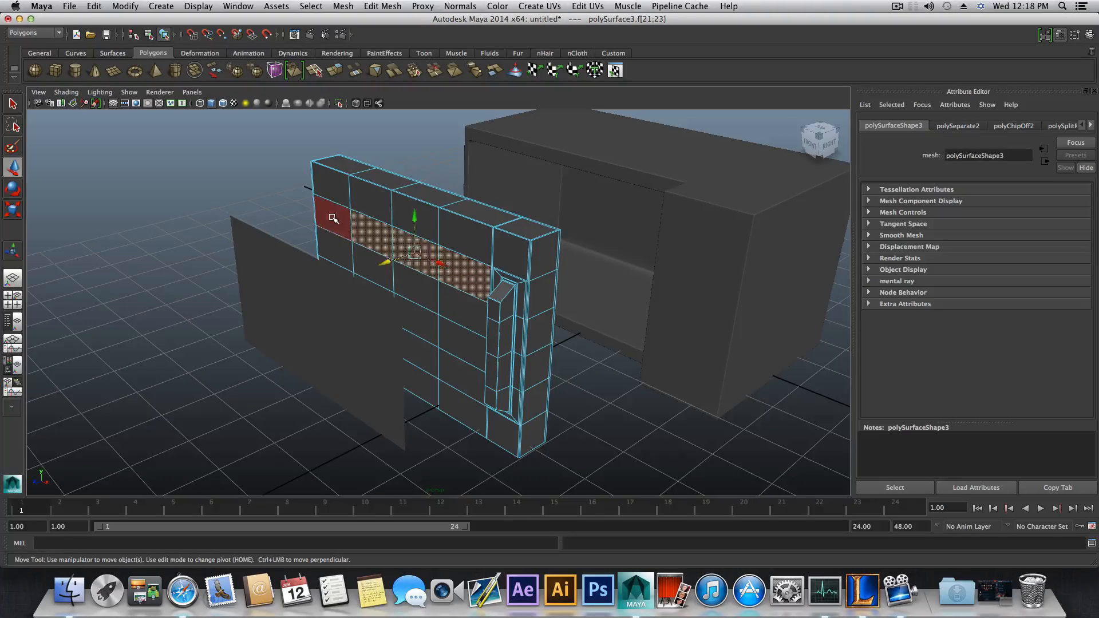
{"action": "left_click", "coordinate": [334, 218], "text": "shift"}
{"action": "left_click", "coordinate": [333, 247], "text": "shift"}
{"action": "left_click", "coordinate": [371, 264], "text": "shift"}
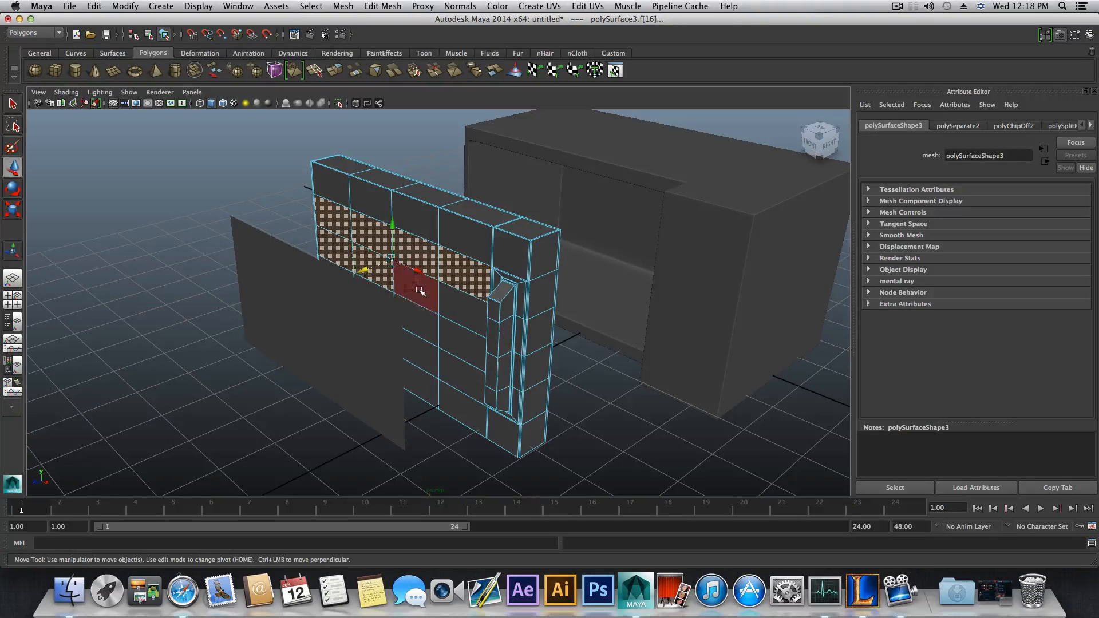
{"action": "left_click", "coordinate": [421, 292], "text": "shift"}
{"action": "left_click", "coordinate": [448, 310], "text": "shift"}
{"action": "left_click", "coordinate": [448, 342], "text": "shift"}
{"action": "left_click", "coordinate": [373, 327]}
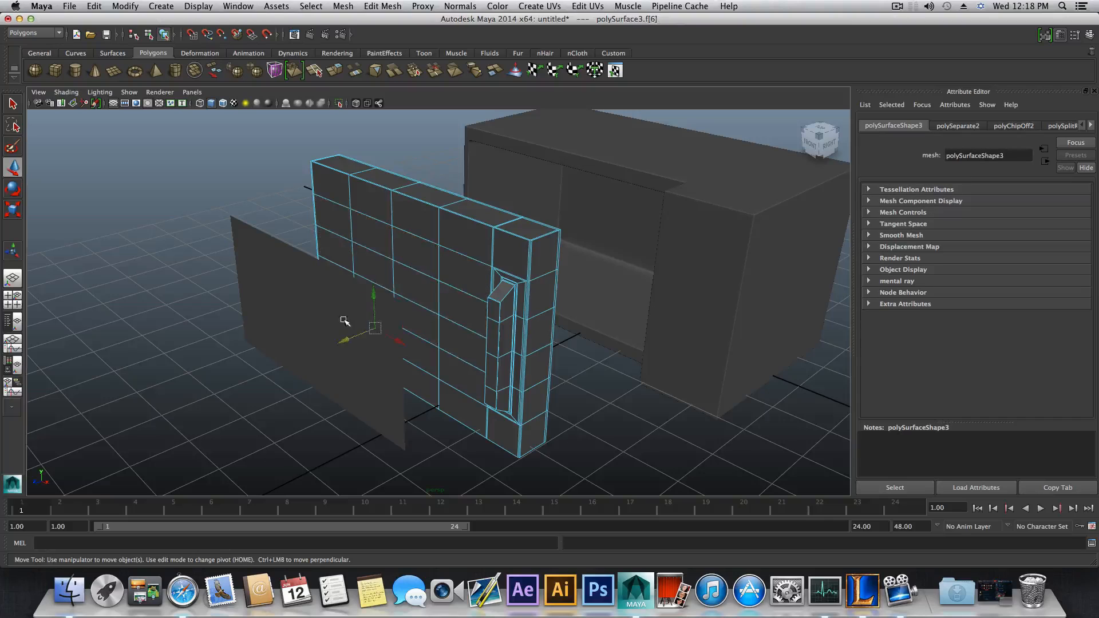
{"action": "left_click_drag", "start_coordinate": [344, 340], "coordinate": [345, 343]}
- Move the duplicated sheet farther away from the front of the door panel to clear the panel's faces
{"action": "key", "text": "F8"}
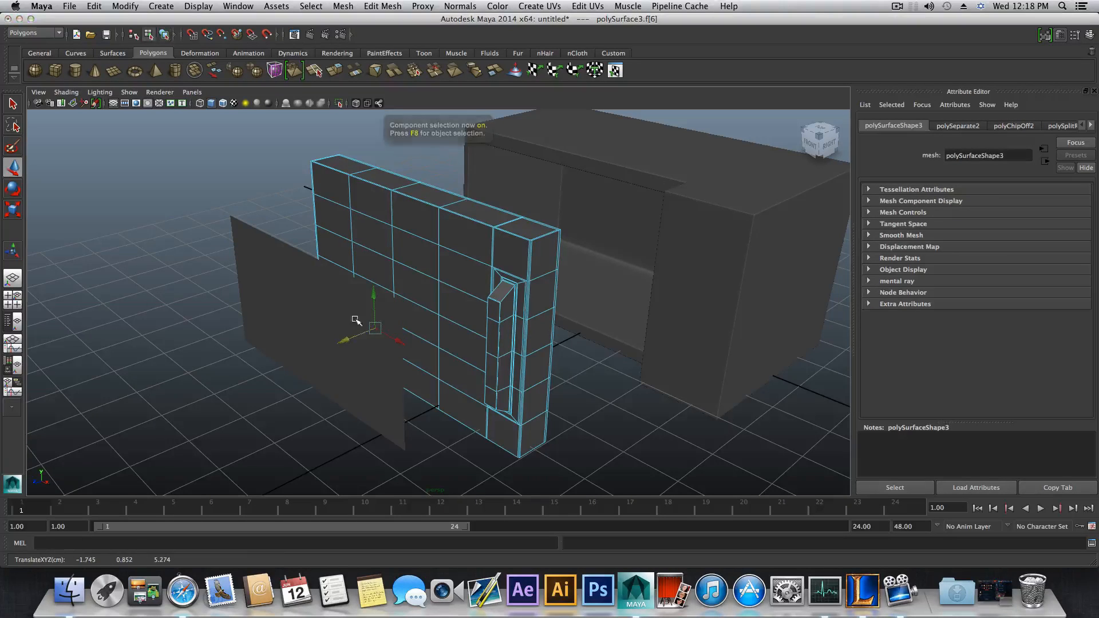
{"action": "left_click", "coordinate": [319, 307]}
{"action": "left_click_drag", "start_coordinate": [415, 325], "coordinate": [74, 491]}
- Extrude the four-by-four block of front faces on the door panel and scale it inward to 0.873, 0.806, 1.000
{"action": "left_click", "coordinate": [340, 326]}
{"action": "left_click_drag", "start_coordinate": [351, 319], "coordinate": [462, 253], "text": "alt"}
{"action": "mouse_move", "coordinate": [461, 252]}
{"action": "right_mouse_down"}
{"action": "mouse_move", "coordinate": [455, 278]}
{"action": "mouse_move", "coordinate": [454, 264]}
{"action": "right_mouse_up"}
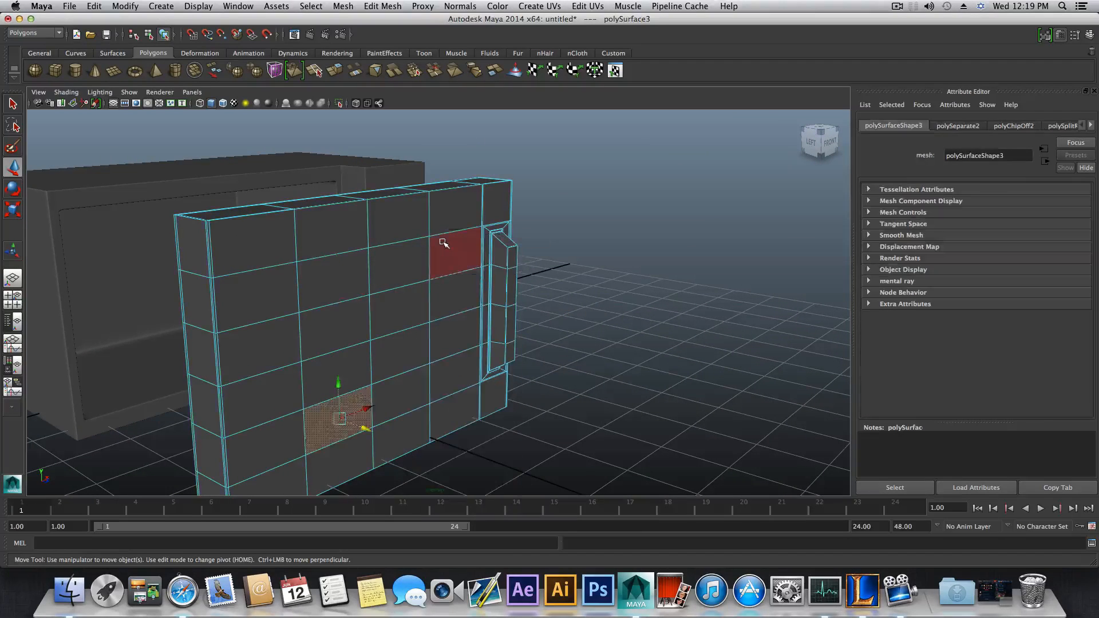
{"action": "left_click", "coordinate": [454, 252]}
{"action": "left_click", "coordinate": [398, 260], "text": "shift"}
{"action": "left_click", "coordinate": [328, 278], "text": "shift"}
{"action": "left_click", "coordinate": [256, 296], "text": "shift"}
{"action": "left_click", "coordinate": [261, 347], "text": "shift"}
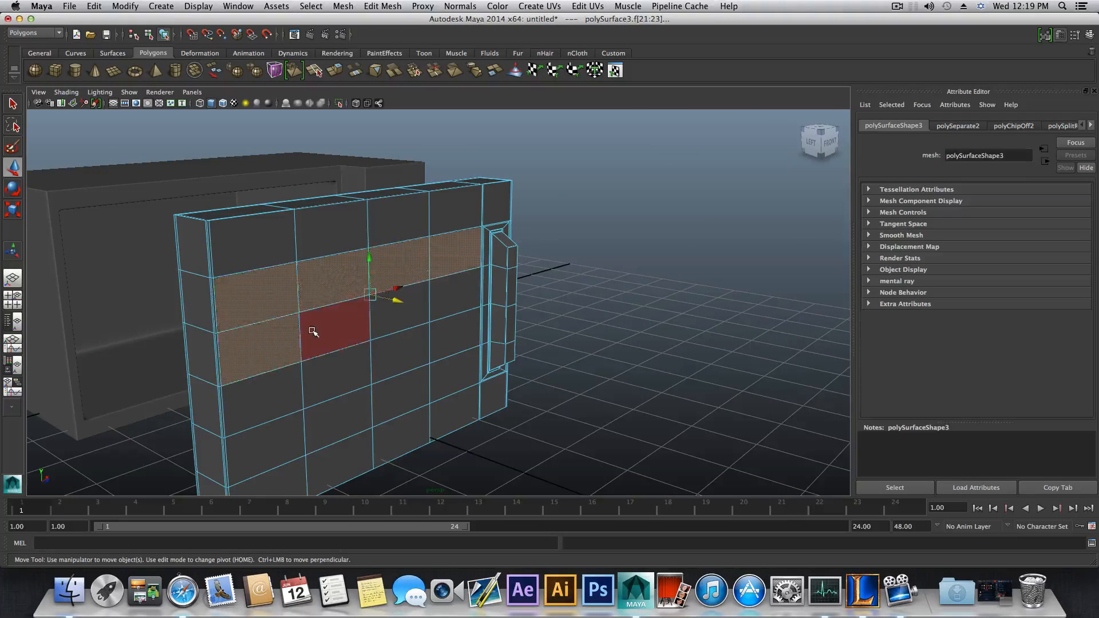
{"action": "left_click", "coordinate": [335, 330], "text": "shift"}
{"action": "left_click", "coordinate": [408, 324], "text": "shift"}
{"action": "left_click", "coordinate": [441, 308], "text": "shift"}
{"action": "left_click", "coordinate": [441, 335], "text": "shift"}
{"action": "left_click", "coordinate": [401, 354], "text": "shift"}
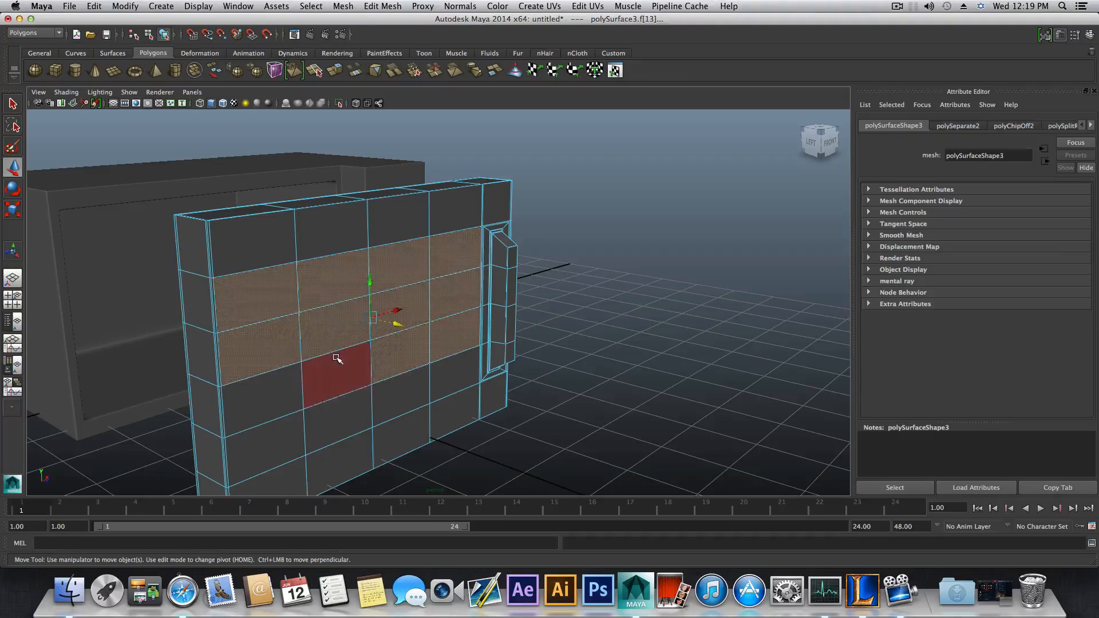
{"action": "left_click", "coordinate": [342, 376], "text": "shift"}
{"action": "left_click", "coordinate": [268, 437], "text": "shift"}
{"action": "left_click", "coordinate": [265, 410], "text": "shift"}
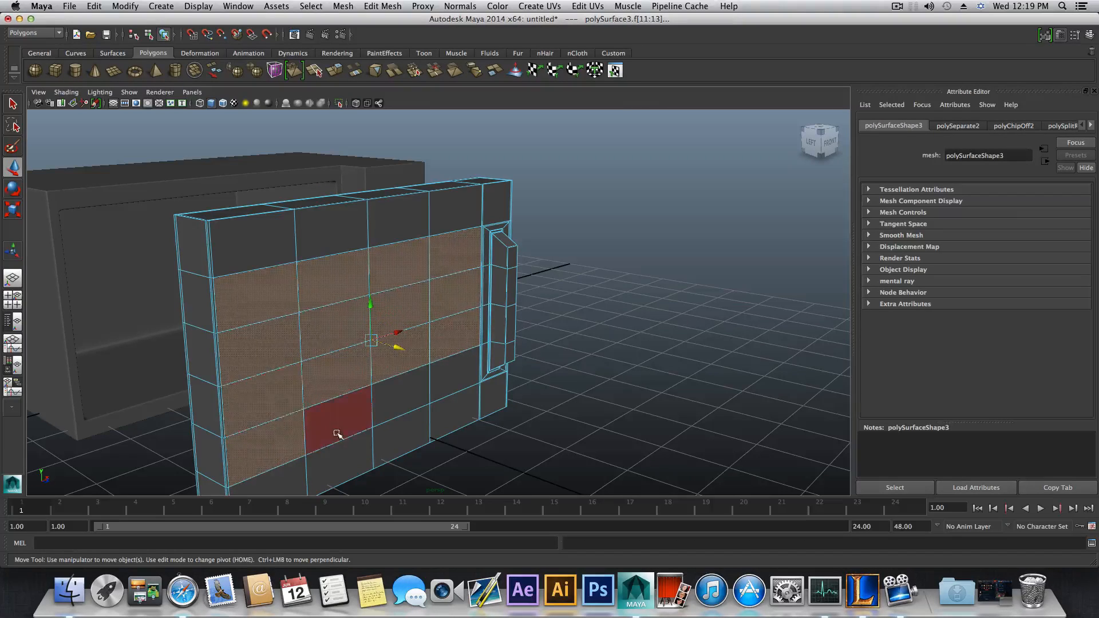
{"action": "left_click", "coordinate": [338, 433], "text": "shift"}
{"action": "left_click", "coordinate": [396, 407], "text": "shift"}
{"action": "left_click", "coordinate": [435, 395], "text": "shift"}
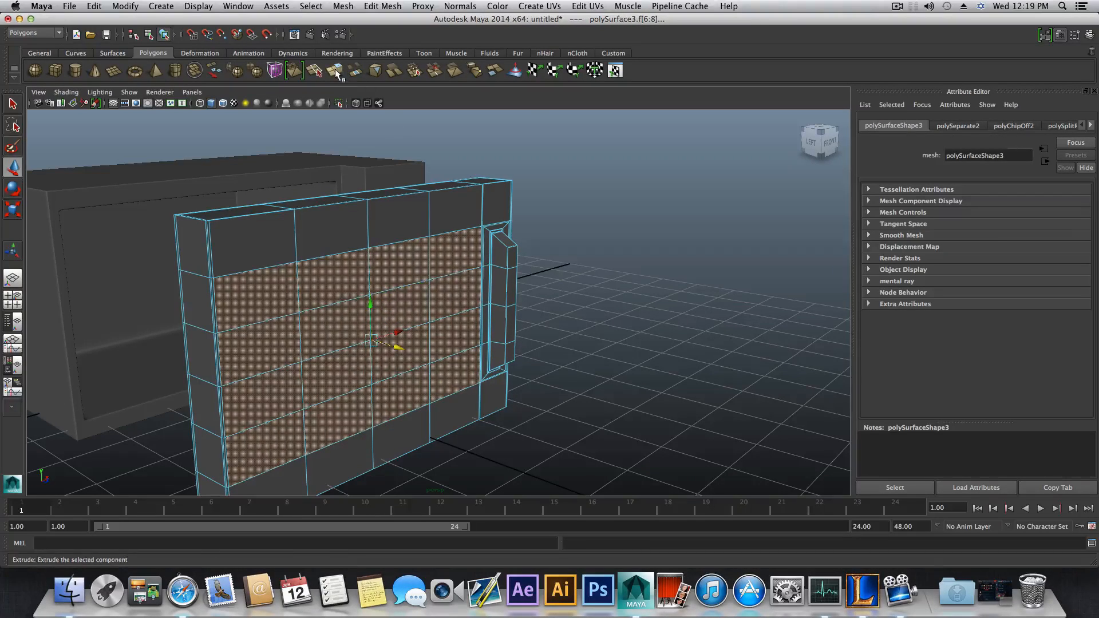
{"action": "left_click", "coordinate": [356, 71]}
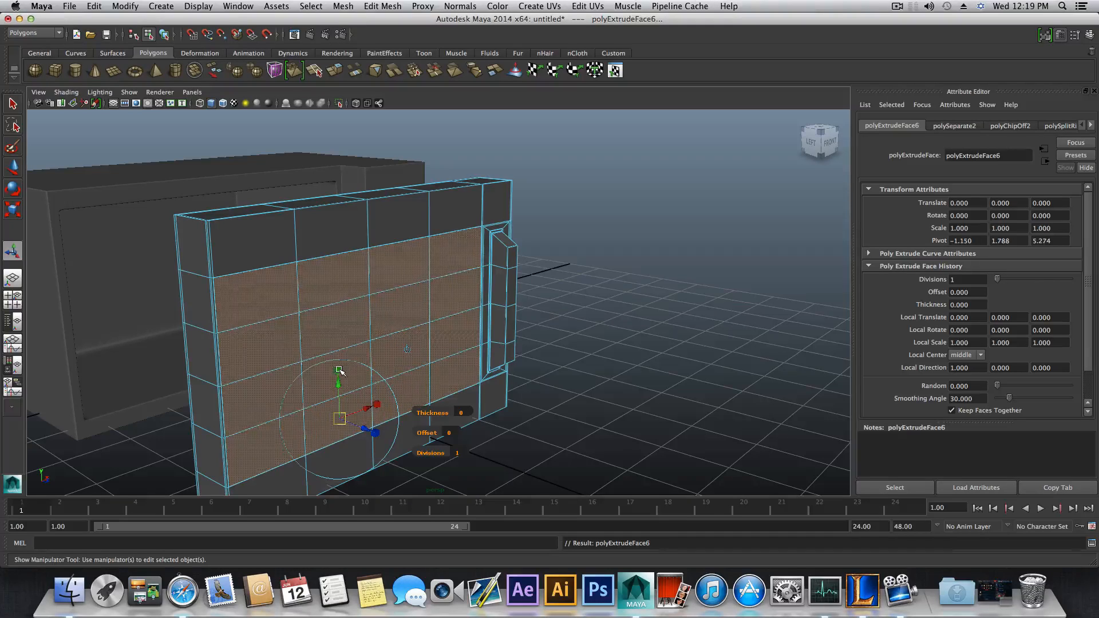
{"action": "left_click", "coordinate": [339, 371]}
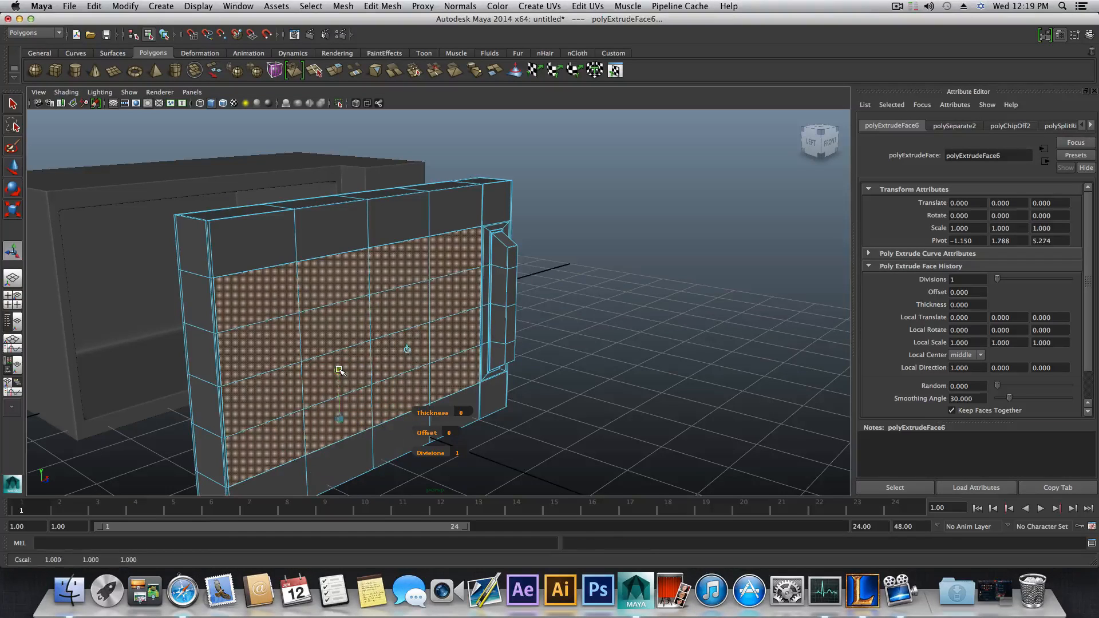
{"action": "left_click_drag", "start_coordinate": [340, 372], "coordinate": [342, 380]}
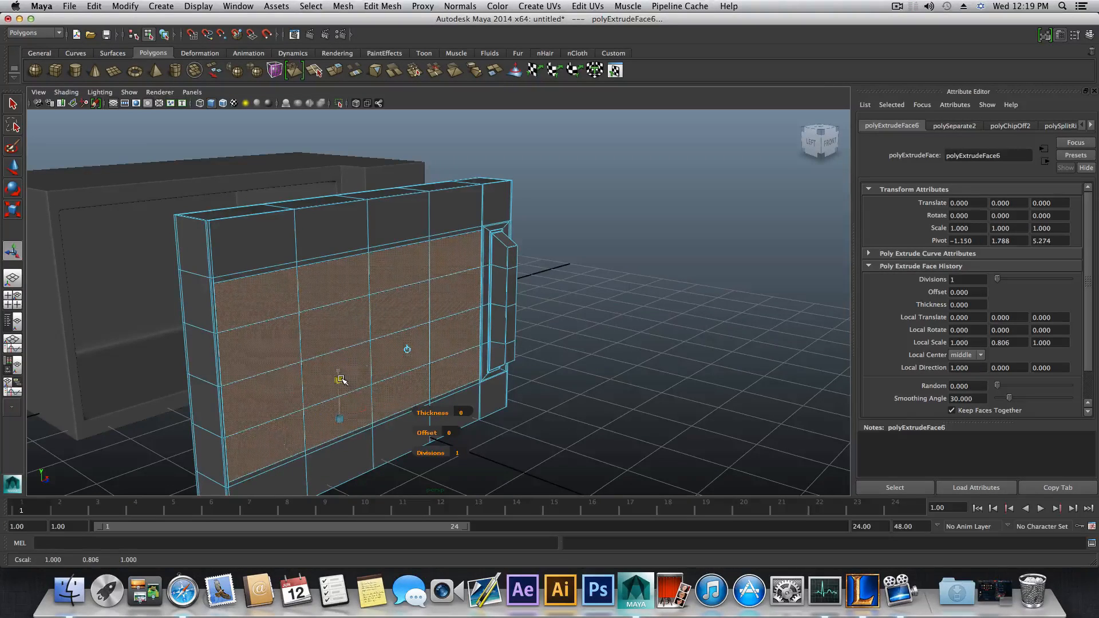
{"action": "mouse_move", "coordinate": [452, 395]}
{"action": "left_mouse_down", "text": "alt"}
{"action": "mouse_move", "coordinate": [321, 400]}
{"action": "mouse_move", "coordinate": [389, 416]}
{"action": "left_mouse_up", "text": "alt"}
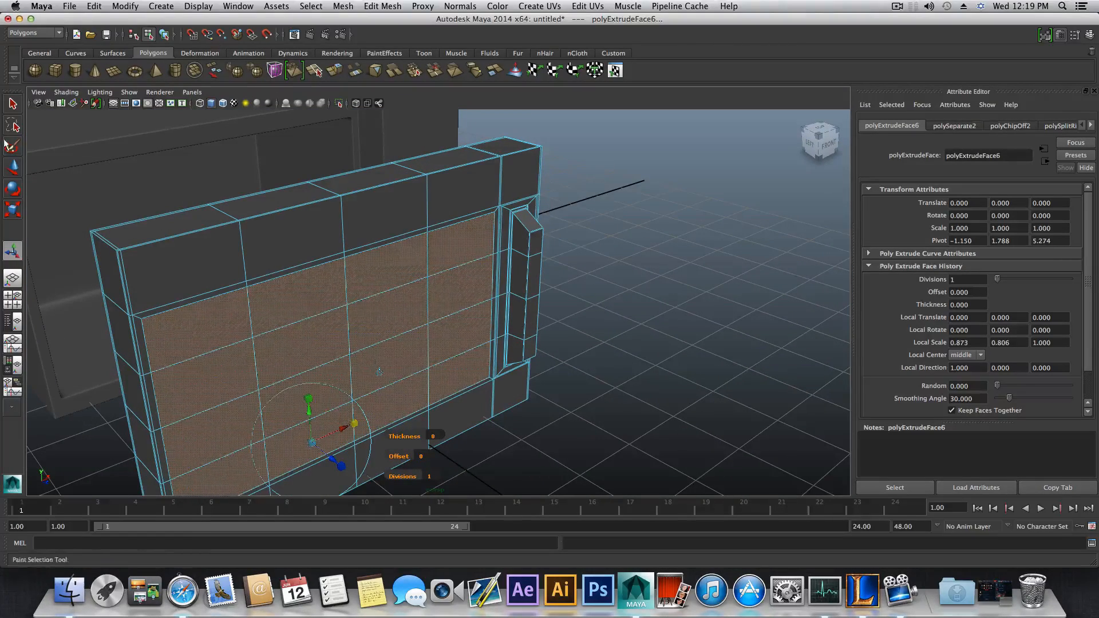
- Move the extruded faces back into the door panel to form a recess, adjust their scale, and return to object selection
{"action": "left_click", "coordinate": [14, 171]}
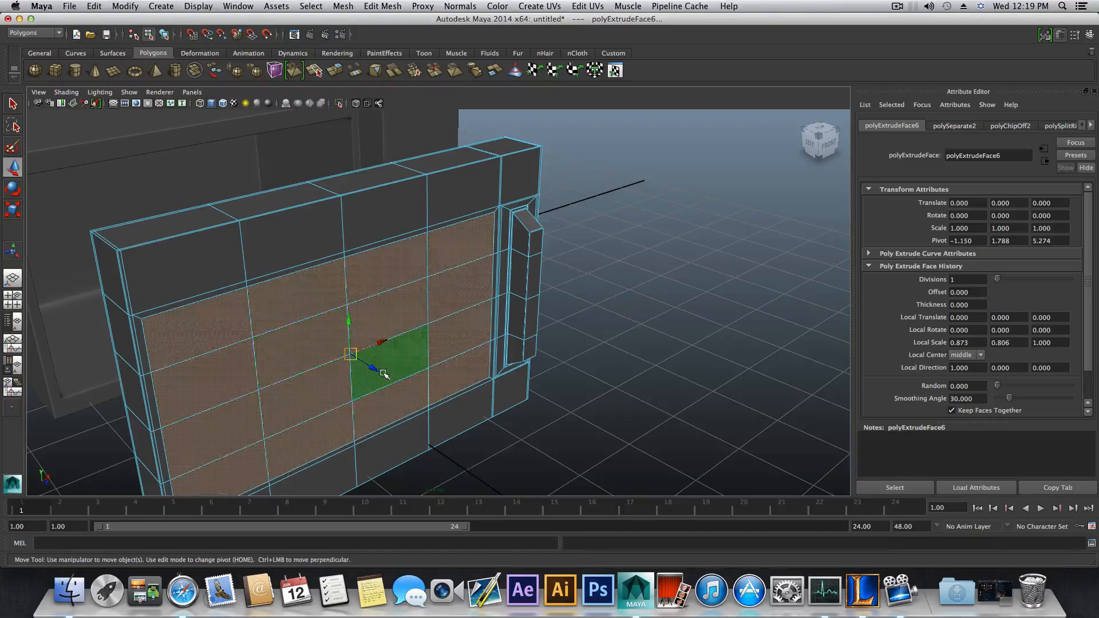
{"action": "left_click_drag", "start_coordinate": [376, 371], "coordinate": [260, 329]}
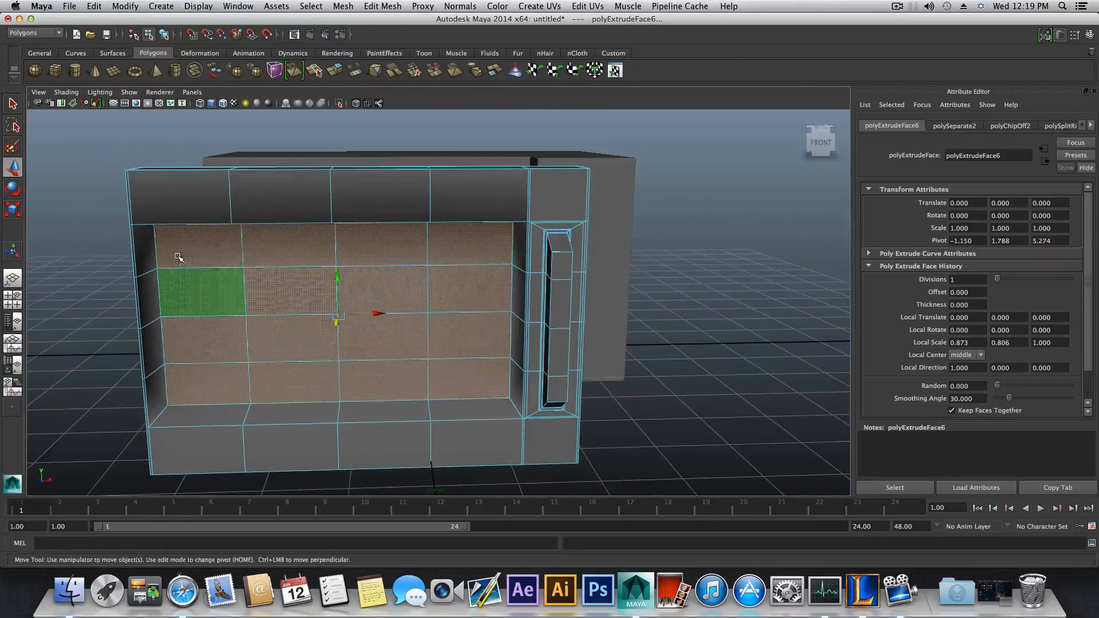
{"action": "left_click", "coordinate": [14, 210]}
{"action": "mouse_move", "coordinate": [339, 314]}
{"action": "left_mouse_down"}
{"action": "mouse_move", "coordinate": [255, 314]}
{"action": "mouse_move", "coordinate": [280, 344]}
{"action": "mouse_move", "coordinate": [372, 345]}
{"action": "mouse_move", "coordinate": [483, 315]}
{"action": "mouse_move", "coordinate": [522, 318]}
{"action": "mouse_move", "coordinate": [147, 314]}
{"action": "mouse_move", "coordinate": [286, 309]}
{"action": "mouse_move", "coordinate": [340, 327]}
{"action": "left_mouse_up"}
{"action": "key", "text": "F8"}
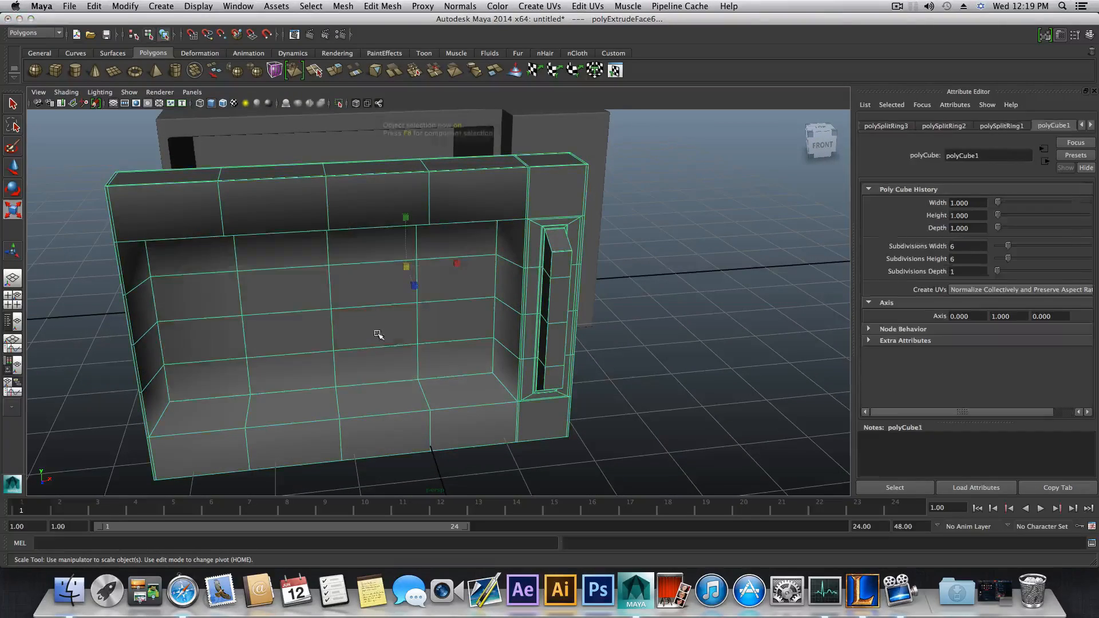
- Insert edge loops around the walls of the door panel's window recess, near its front rim and its back corner
{"action": "right_click_drag", "start_coordinate": [449, 373], "coordinate": [517, 380], "text": "alt"}
{"action": "right_click", "coordinate": [517, 379], "text": "shift"}
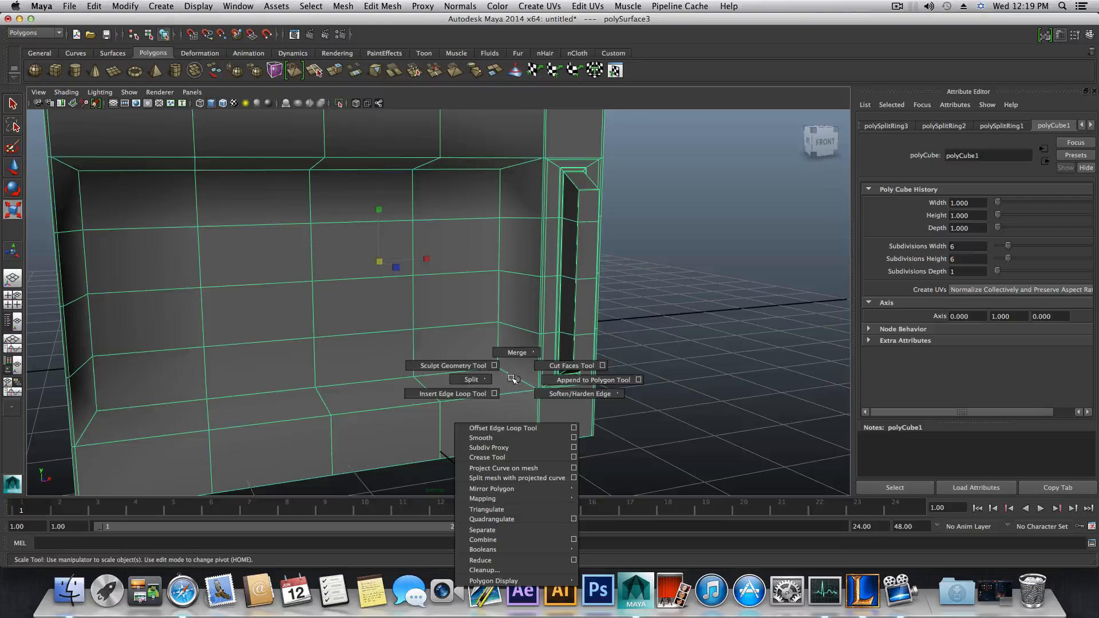
{"action": "left_click", "coordinate": [473, 394]}
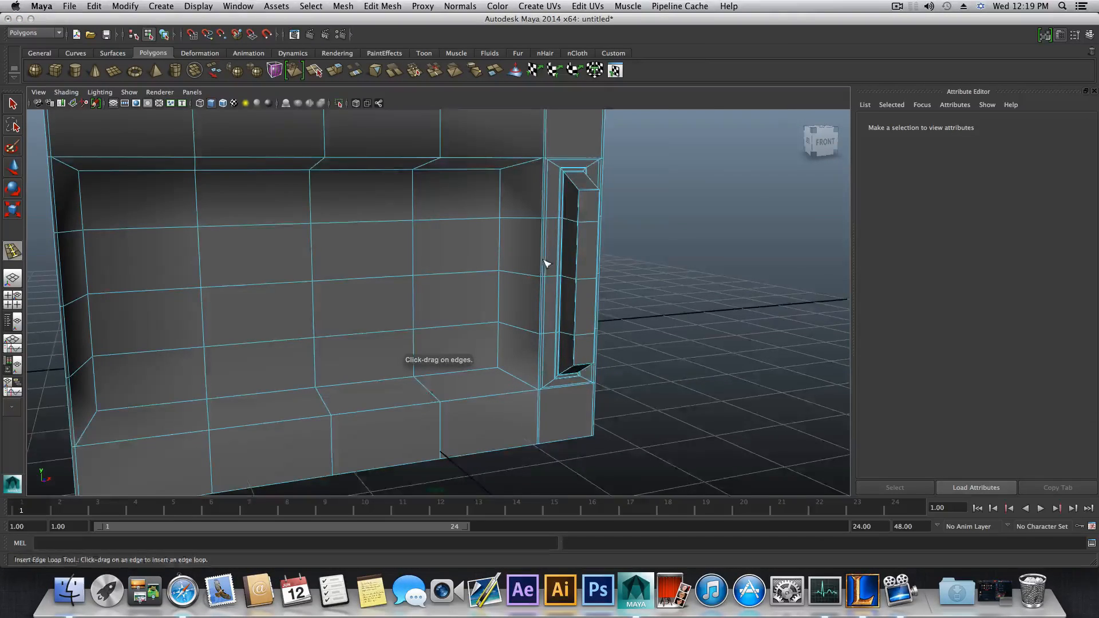
{"action": "middle_click_drag", "start_coordinate": [546, 263], "coordinate": [532, 327], "text": "alt"}
{"action": "left_click_drag", "start_coordinate": [511, 284], "coordinate": [513, 268], "text": "alt"}
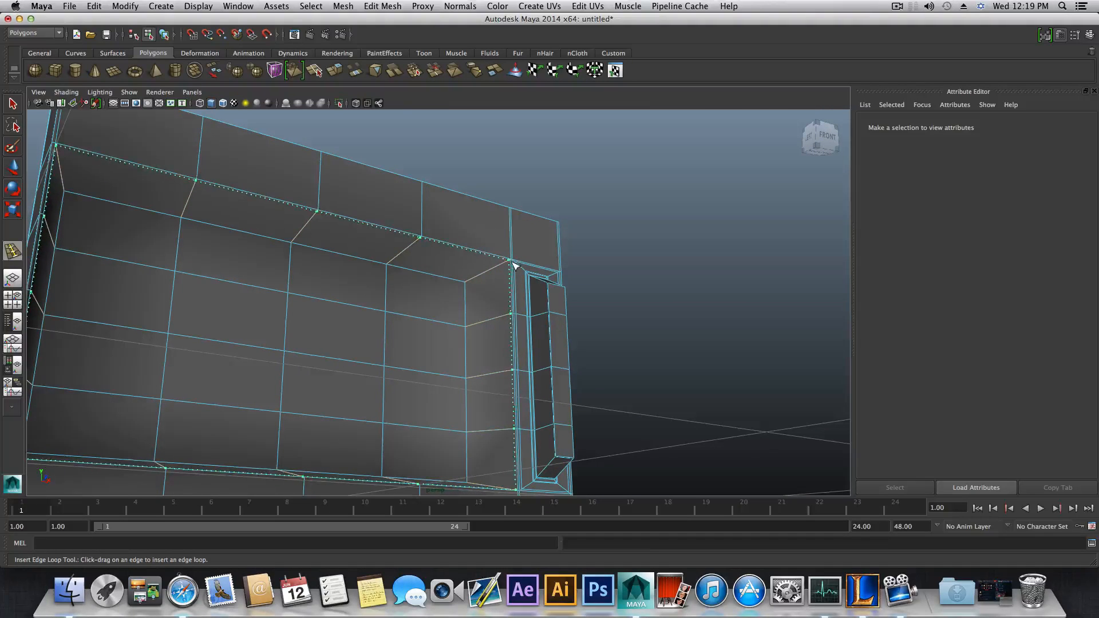
{"action": "left_click", "coordinate": [513, 265]}
{"action": "left_click_drag", "start_coordinate": [478, 278], "coordinate": [470, 285]}
- Insert vertical edge loops through the door panel close to both side edges of the window recess
{"action": "left_click_drag", "start_coordinate": [486, 298], "coordinate": [555, 240], "text": "alt"}
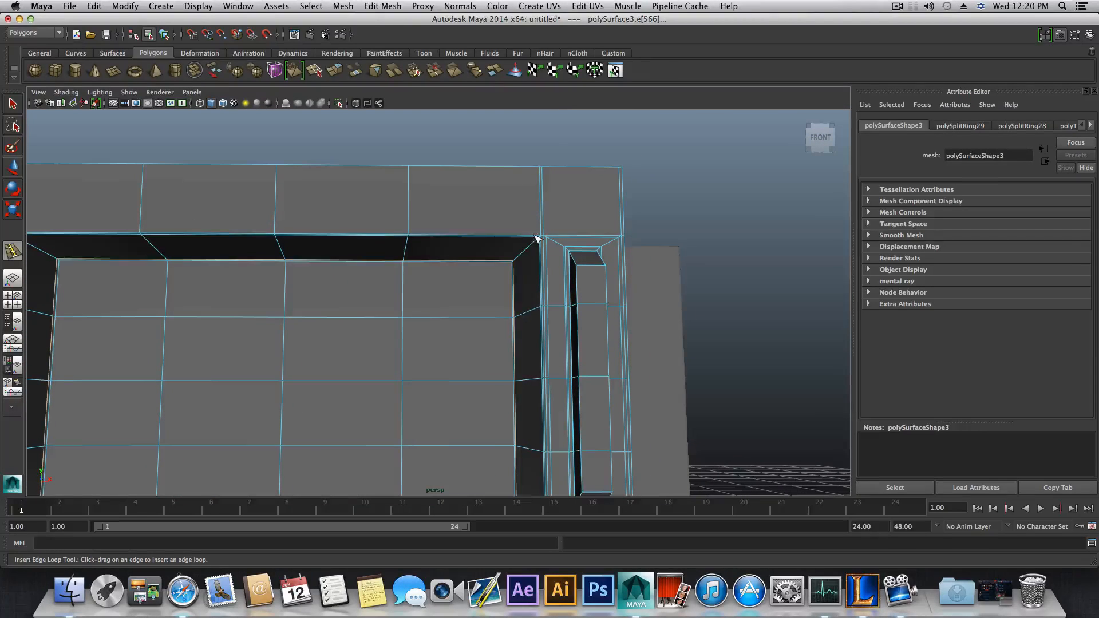
{"action": "left_click", "coordinate": [539, 238]}
{"action": "middle_click_drag", "start_coordinate": [412, 275], "coordinate": [649, 271], "text": "alt"}
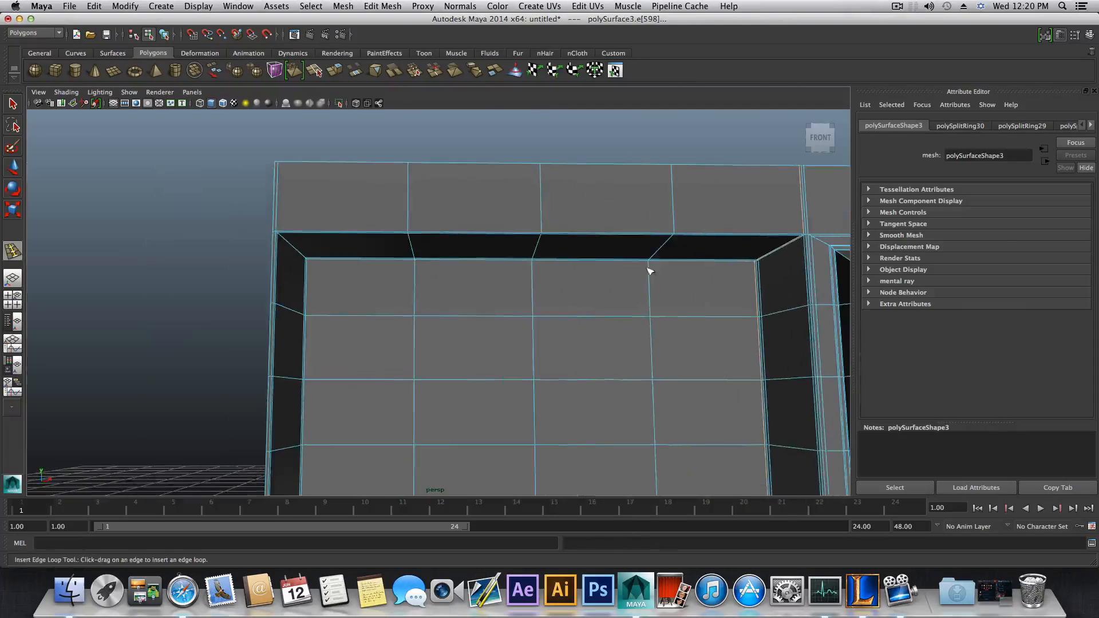
{"action": "left_click", "coordinate": [281, 230]}
- Insert horizontal edge loops through the door panel close to the upper and lower edges of the window recess
{"action": "left_click_drag", "start_coordinate": [475, 287], "coordinate": [273, 241], "text": "alt"}
{"action": "left_click_drag", "start_coordinate": [513, 272], "coordinate": [490, 242], "text": "alt"}
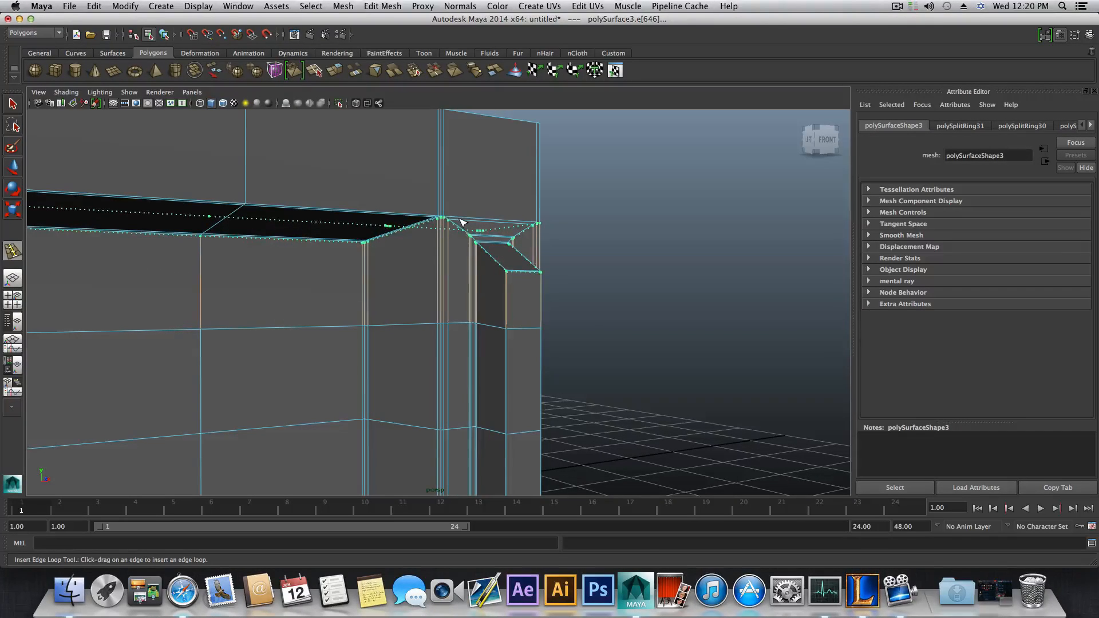
{"action": "left_click_drag", "start_coordinate": [459, 219], "coordinate": [459, 220]}
{"action": "middle_click_drag", "start_coordinate": [420, 287], "coordinate": [420, 189], "text": "alt"}
{"action": "middle_click_drag", "start_coordinate": [423, 286], "coordinate": [416, 134], "text": "alt"}
{"action": "left_click_drag", "start_coordinate": [428, 391], "coordinate": [428, 402]}
- Select the full column of faces on the side of the handle that faces the window recess
{"action": "right_click_drag", "start_coordinate": [429, 390], "coordinate": [446, 283], "text": "alt"}
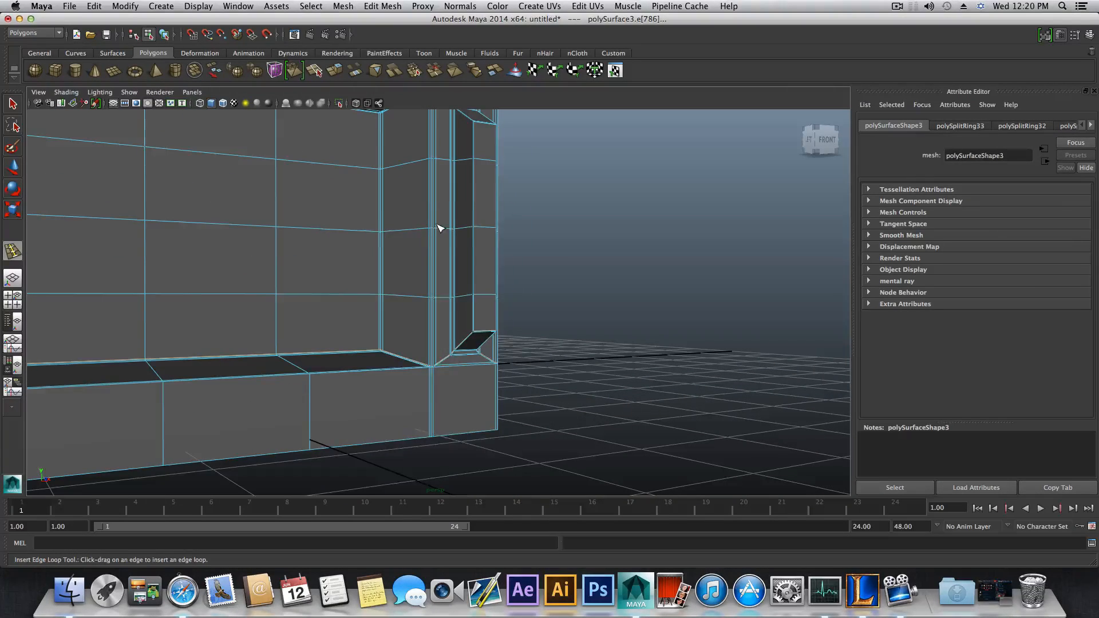
{"action": "right_click_drag", "start_coordinate": [437, 224], "coordinate": [440, 254]}
{"action": "key", "text": "q"}
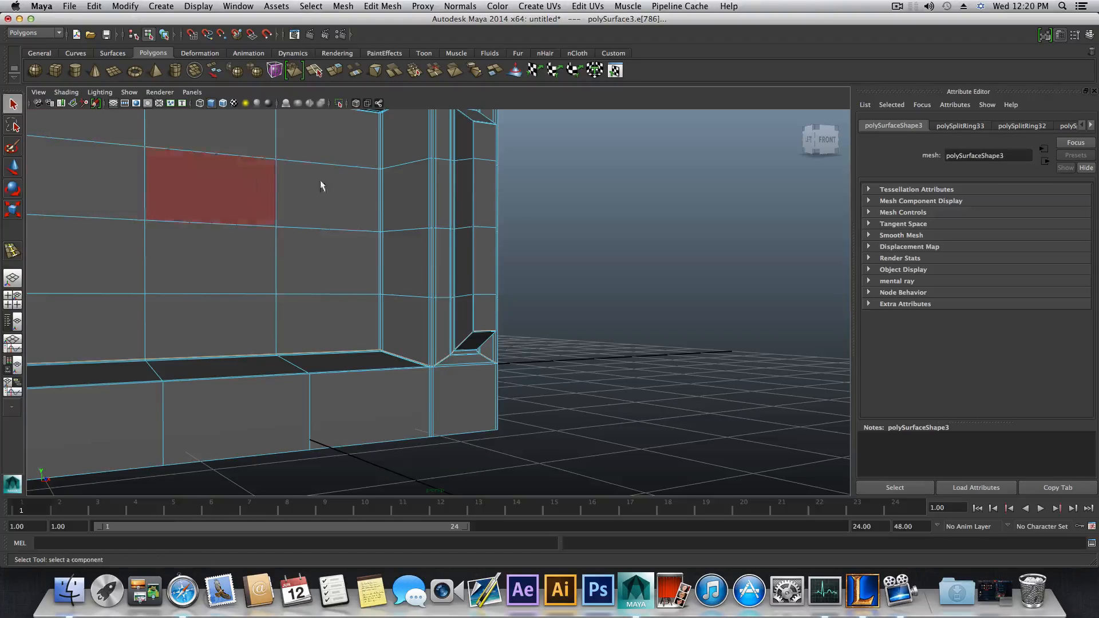
{"action": "left_click", "coordinate": [460, 307]}
{"action": "left_click", "coordinate": [466, 247], "text": "shift"}
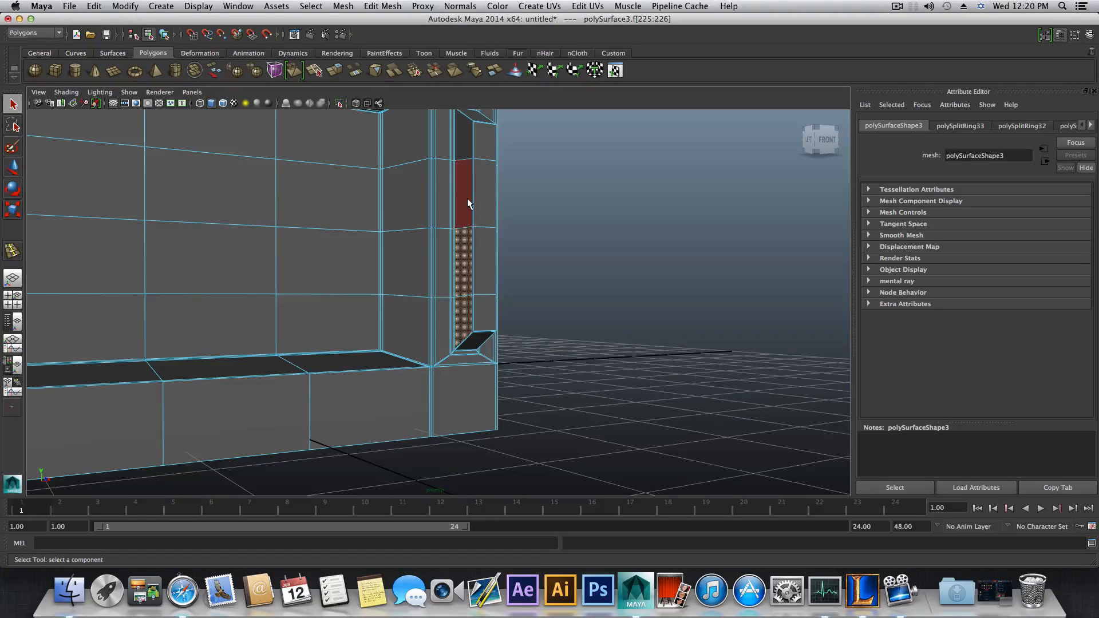
{"action": "left_click", "coordinate": [467, 199], "text": "shift"}
{"action": "left_click", "coordinate": [458, 151], "text": "shift"}
- Extrude the selected handle side faces and scale them inward to 0.581
{"action": "left_click_drag", "start_coordinate": [481, 209], "coordinate": [548, 220], "text": "alt"}
{"action": "right_click_drag", "start_coordinate": [457, 286], "coordinate": [522, 302], "text": "alt"}
{"action": "middle_click_drag", "start_coordinate": [392, 294], "coordinate": [475, 300], "text": "alt"}
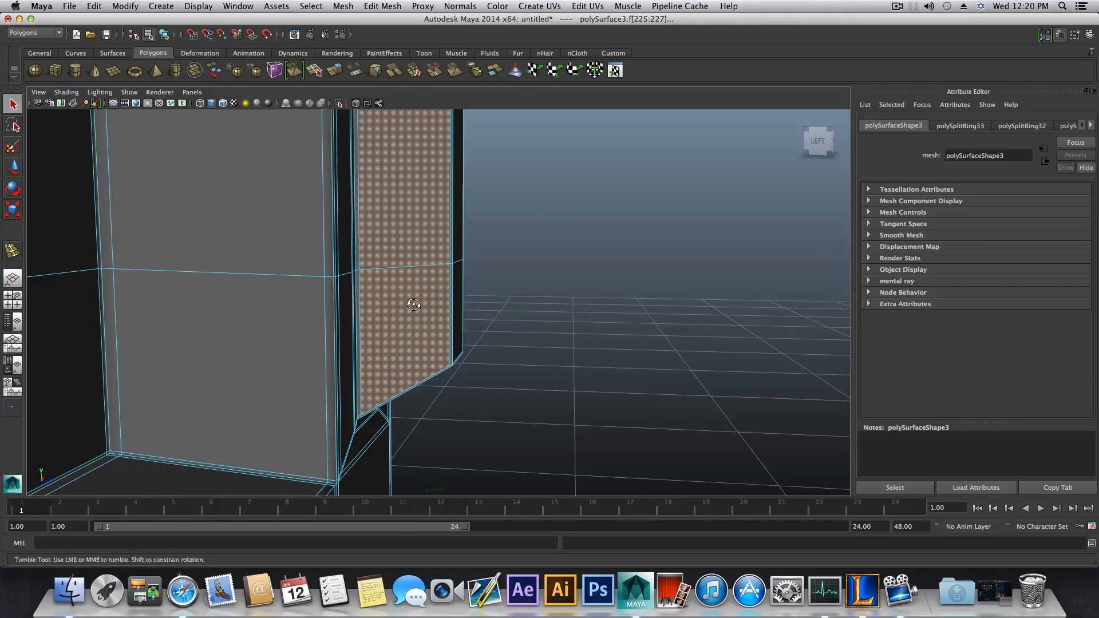
{"action": "left_click_drag", "start_coordinate": [412, 304], "coordinate": [394, 316], "text": "alt"}
{"action": "middle_click_drag", "start_coordinate": [393, 320], "coordinate": [430, 287], "text": "alt"}
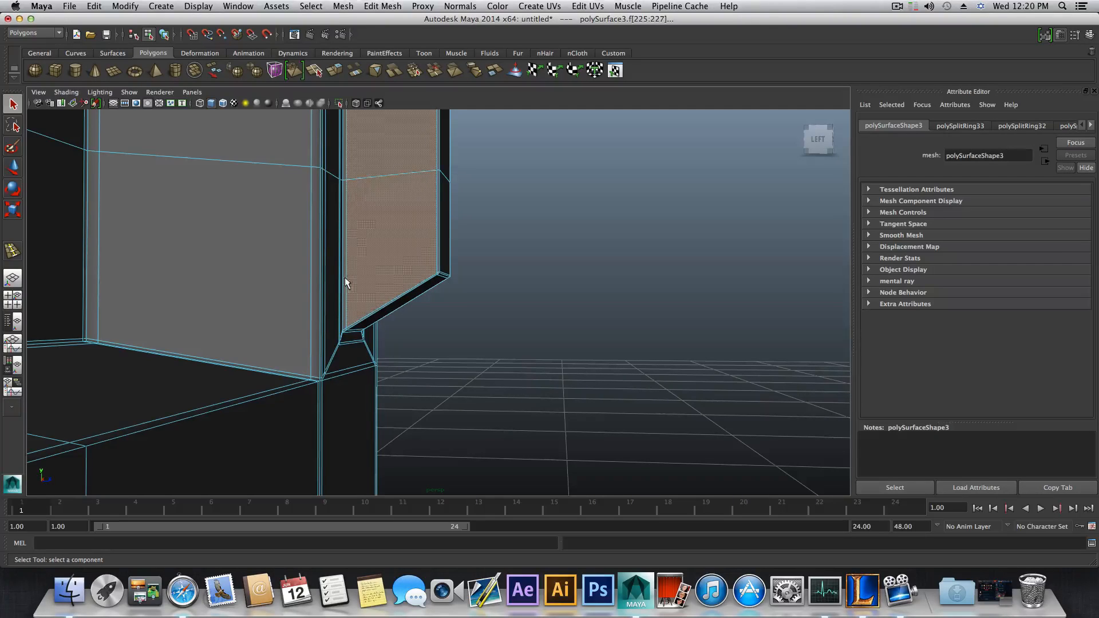
{"action": "middle_click_drag", "start_coordinate": [345, 277], "coordinate": [339, 350], "text": "alt"}
{"action": "middle_click_drag", "start_coordinate": [367, 309], "coordinate": [372, 469], "text": "alt"}
{"action": "middle_click_drag", "start_coordinate": [374, 223], "coordinate": [373, 359], "text": "alt"}
{"action": "middle_click_drag", "start_coordinate": [347, 189], "coordinate": [343, 343], "text": "alt"}
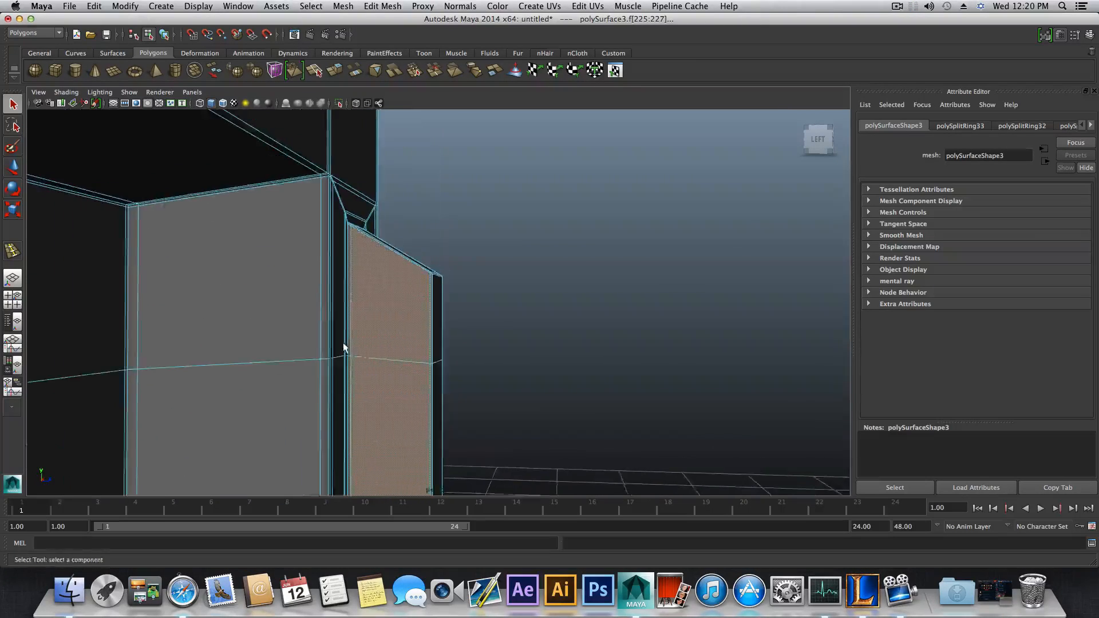
{"action": "right_click_drag", "start_coordinate": [344, 348], "coordinate": [701, 410], "text": "alt"}
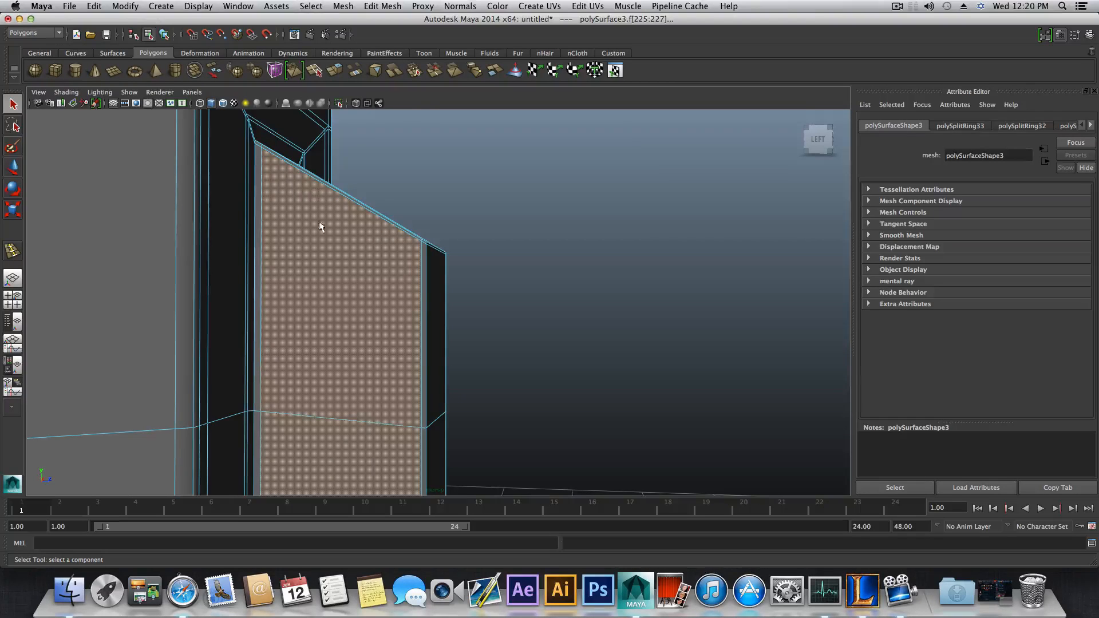
{"action": "scroll", "coordinate": [428, 302], "scroll_direction": "down", "scroll_amount": 6}
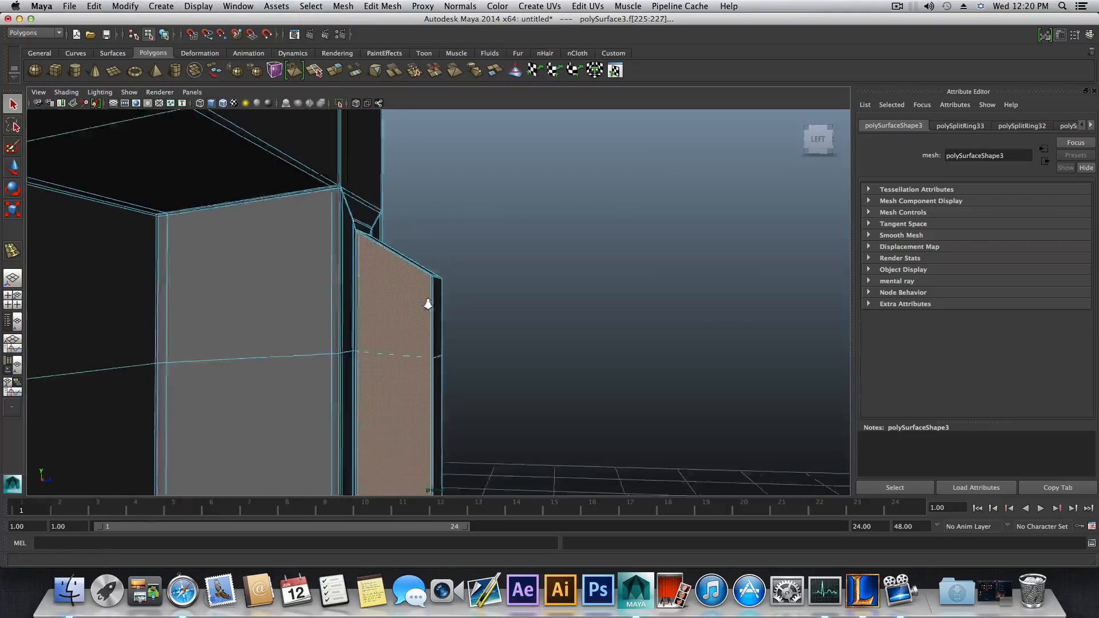
{"action": "left_click", "coordinate": [337, 71]}
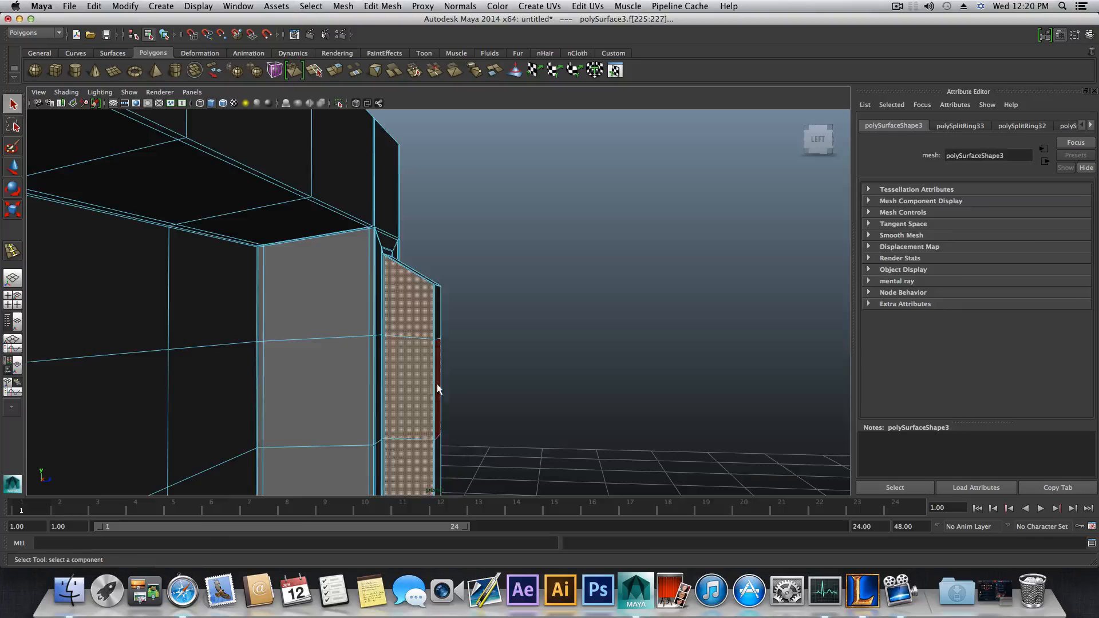
{"action": "scroll", "coordinate": [437, 383], "scroll_direction": "up", "scroll_amount": 5}
{"action": "left_click_drag", "start_coordinate": [450, 404], "coordinate": [450, 360], "text": "alt"}
{"action": "left_click", "coordinate": [461, 310]}
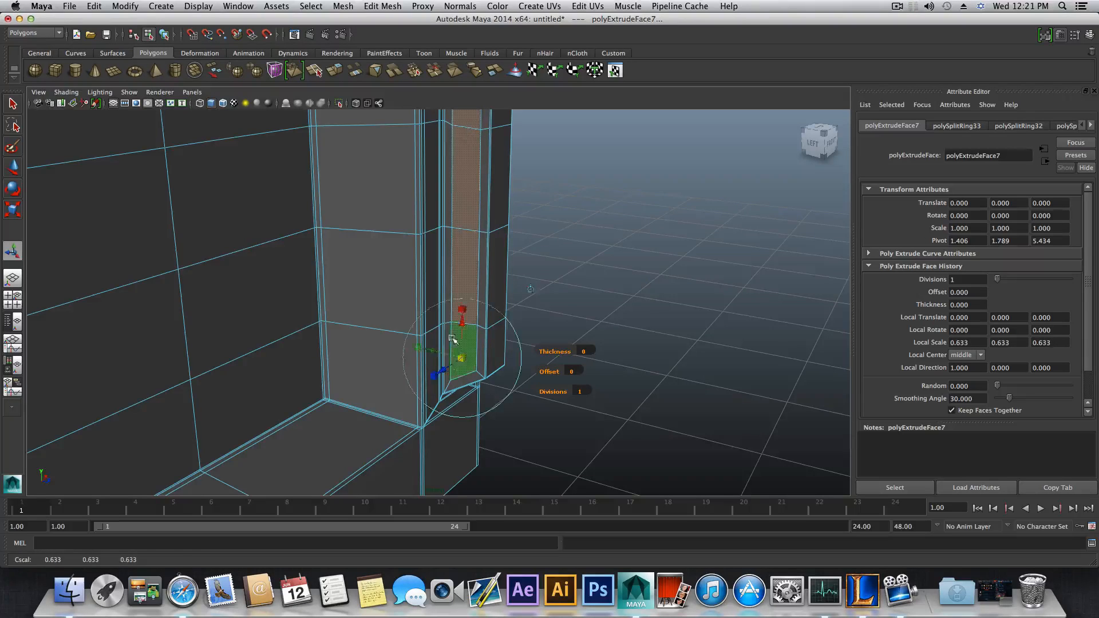
{"action": "middle_click_drag", "start_coordinate": [450, 361], "coordinate": [435, 394], "text": "alt"}
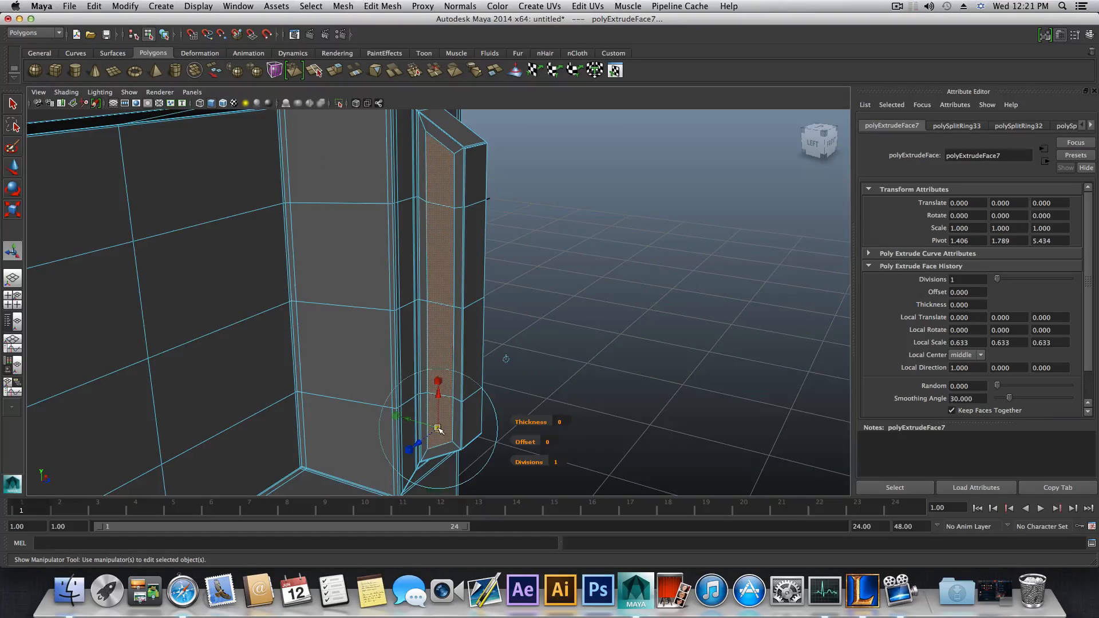
{"action": "left_click_drag", "start_coordinate": [439, 428], "coordinate": [514, 245]}
{"action": "middle_click_drag", "start_coordinate": [483, 277], "coordinate": [479, 241], "text": "alt"}
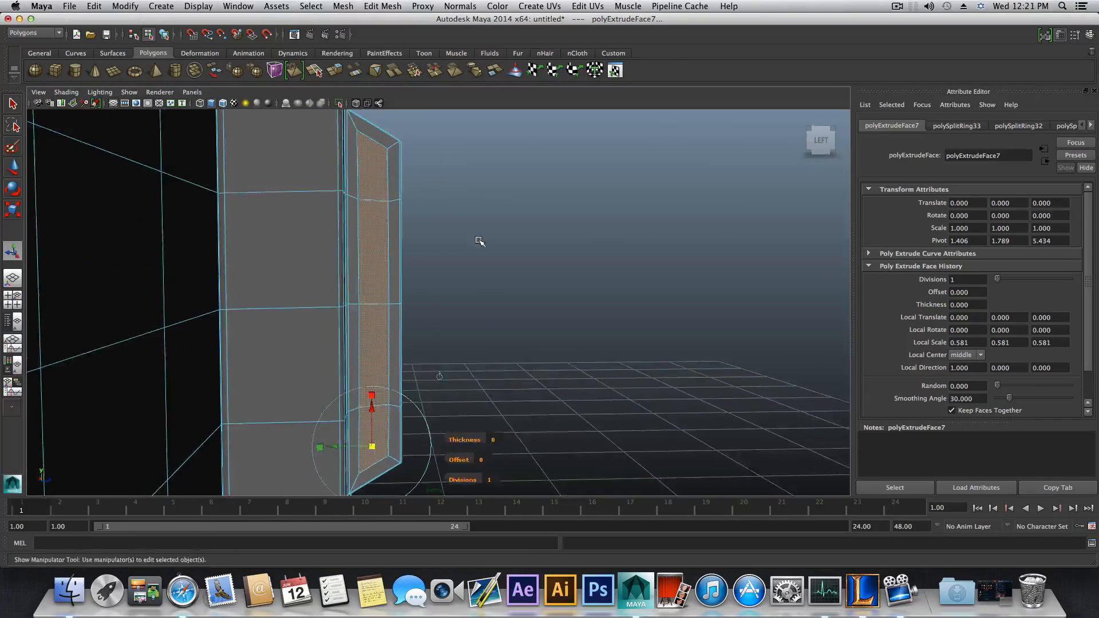
- Extrude the inset handle faces again and push them into the handle with a local Z translate of -0.166
{"action": "left_click_drag", "start_coordinate": [479, 240], "coordinate": [443, 280], "text": "alt"}
{"action": "left_click", "coordinate": [343, 77]}
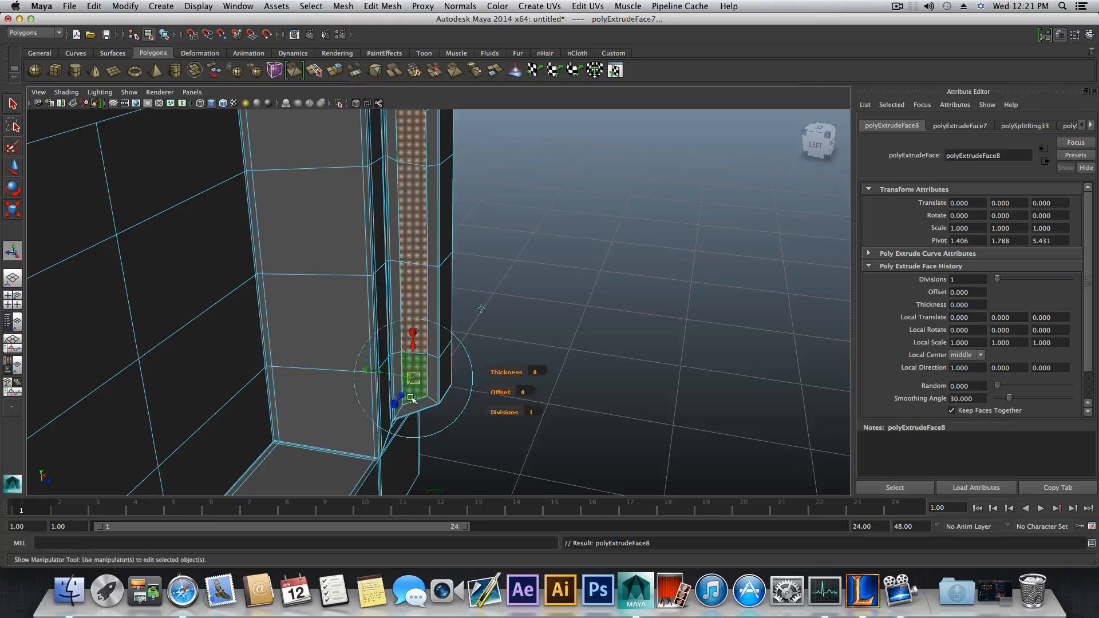
{"action": "left_click_drag", "start_coordinate": [400, 395], "coordinate": [428, 392]}
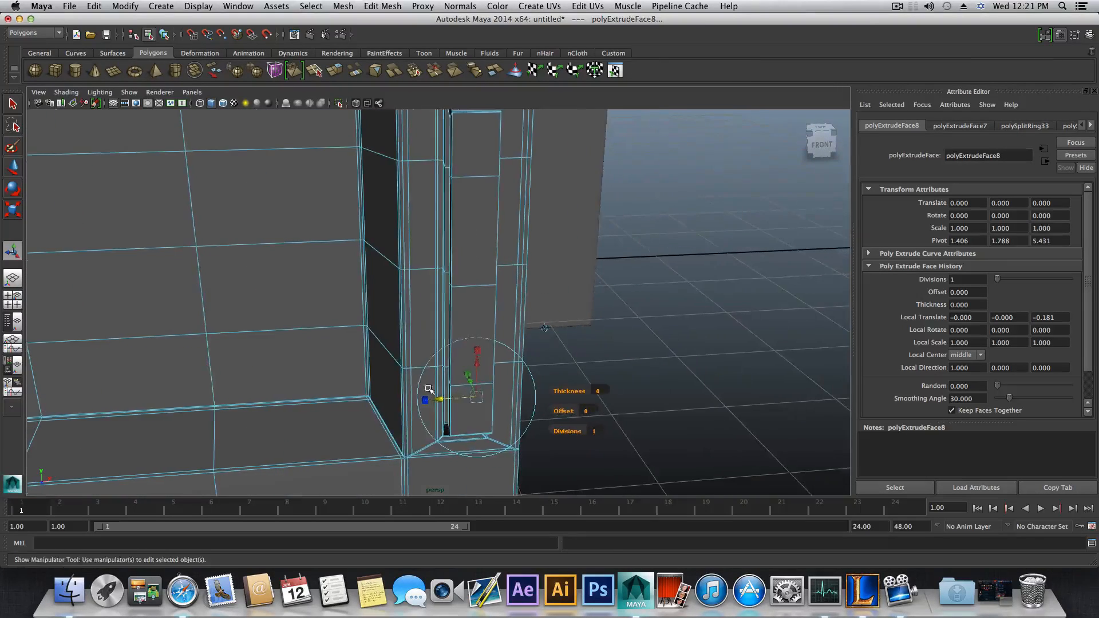
{"action": "middle_click_drag", "start_coordinate": [474, 397], "coordinate": [448, 401], "text": "alt"}
{"action": "left_click_drag", "start_coordinate": [449, 401], "coordinate": [270, 433], "text": "alt"}
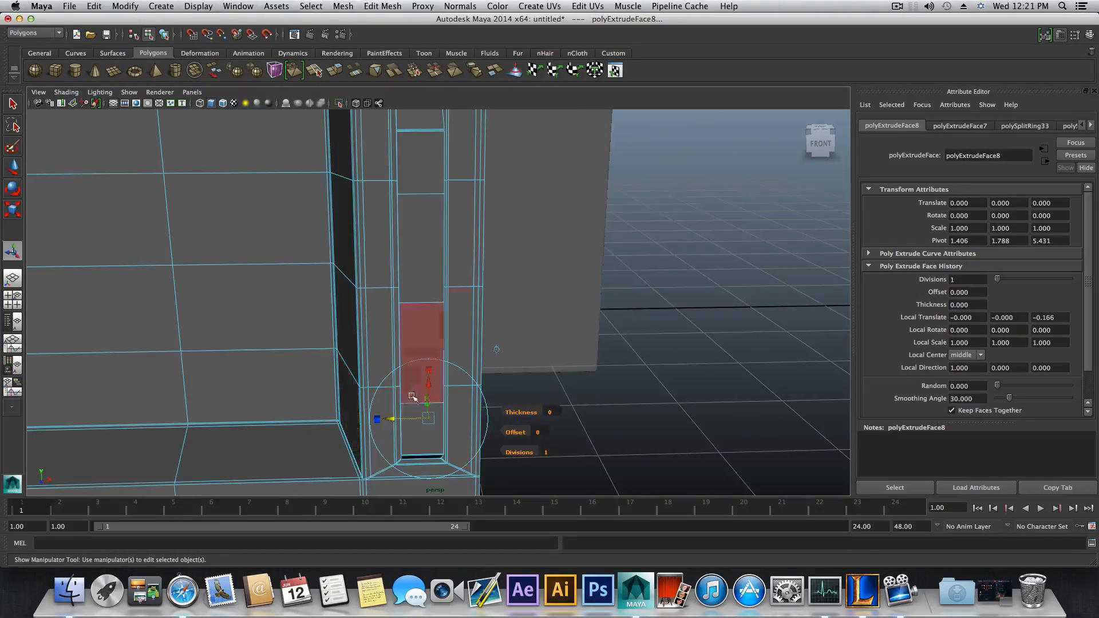
{"action": "left_click_drag", "start_coordinate": [412, 396], "coordinate": [450, 358], "text": "alt"}
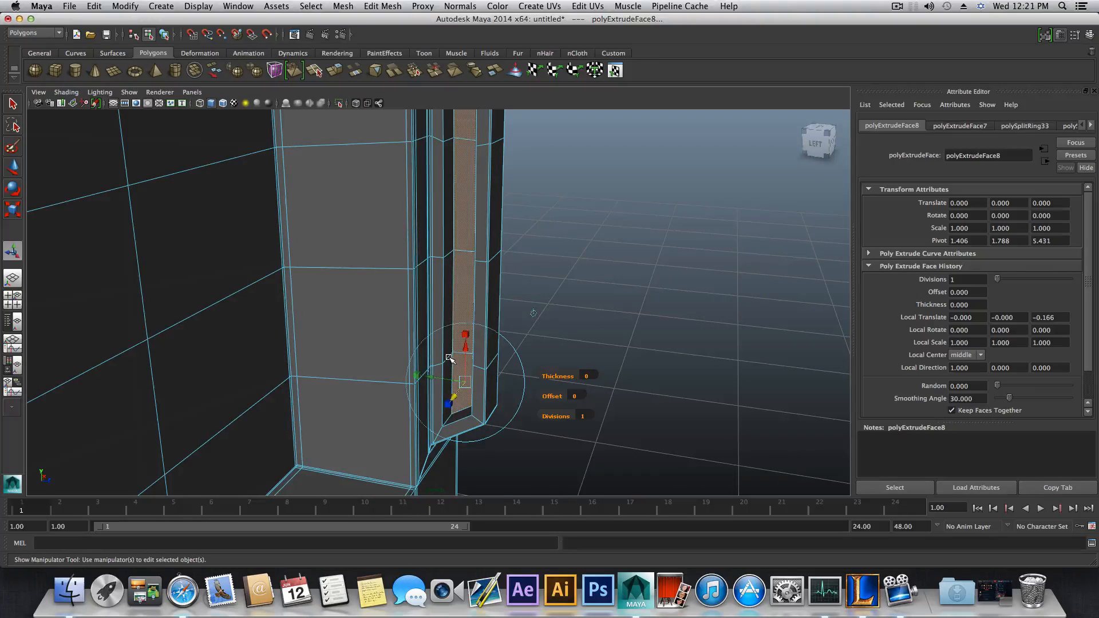
- Return to object selection and insert supporting edge loops around the grip recess in the handle's side
{"action": "key", "text": "F8"}
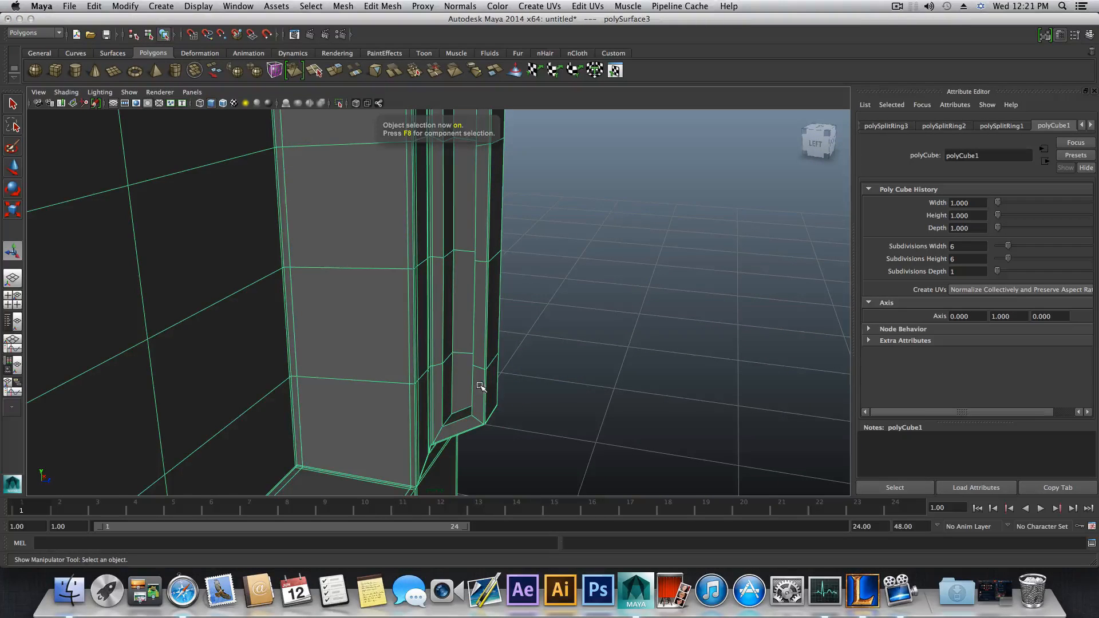
{"action": "right_click_drag", "start_coordinate": [481, 387], "coordinate": [376, 400], "text": "shift"}
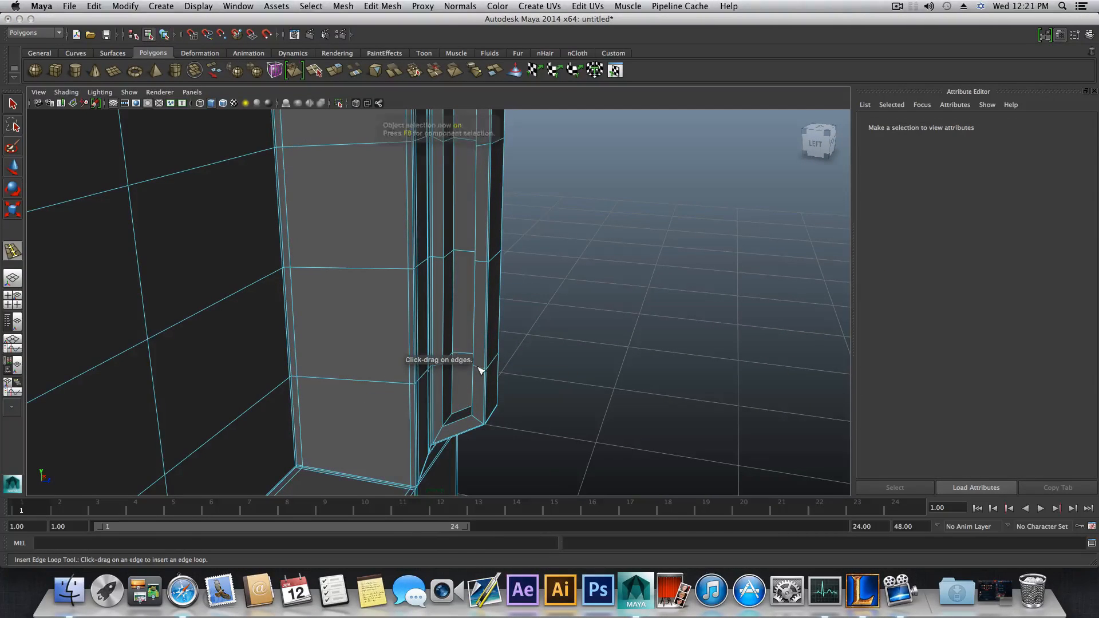
{"action": "mouse_move", "coordinate": [487, 380]}
{"action": "left_mouse_down", "text": "alt"}
{"action": "mouse_move", "coordinate": [437, 363]}
{"action": "mouse_move", "coordinate": [473, 369]}
{"action": "left_mouse_up", "text": "alt"}
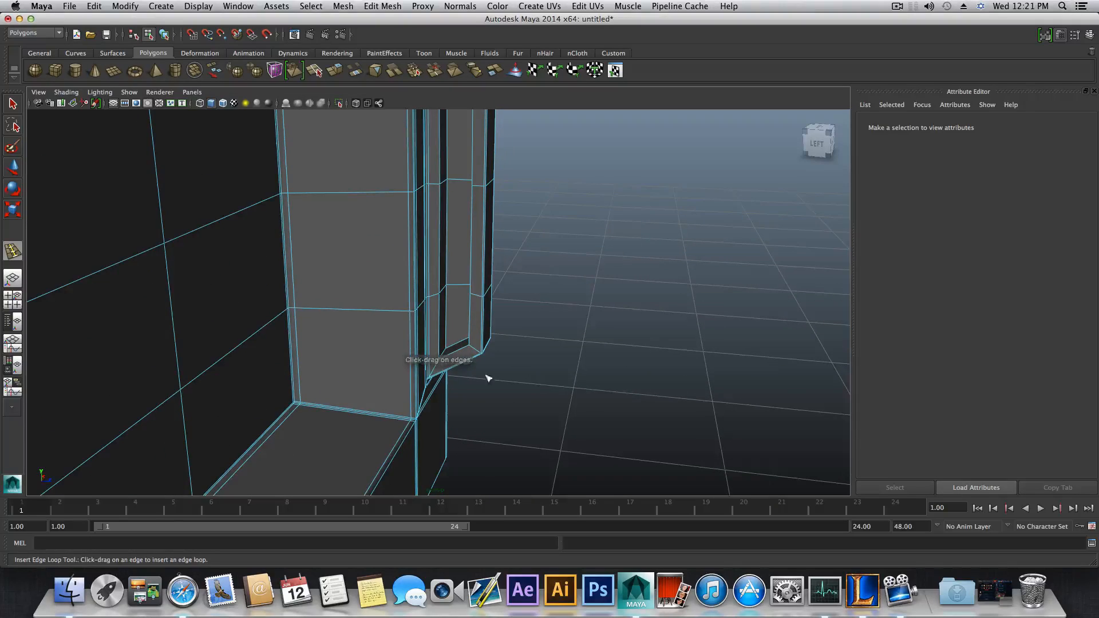
{"action": "scroll", "coordinate": [489, 378], "scroll_direction": "up", "scroll_amount": 3}
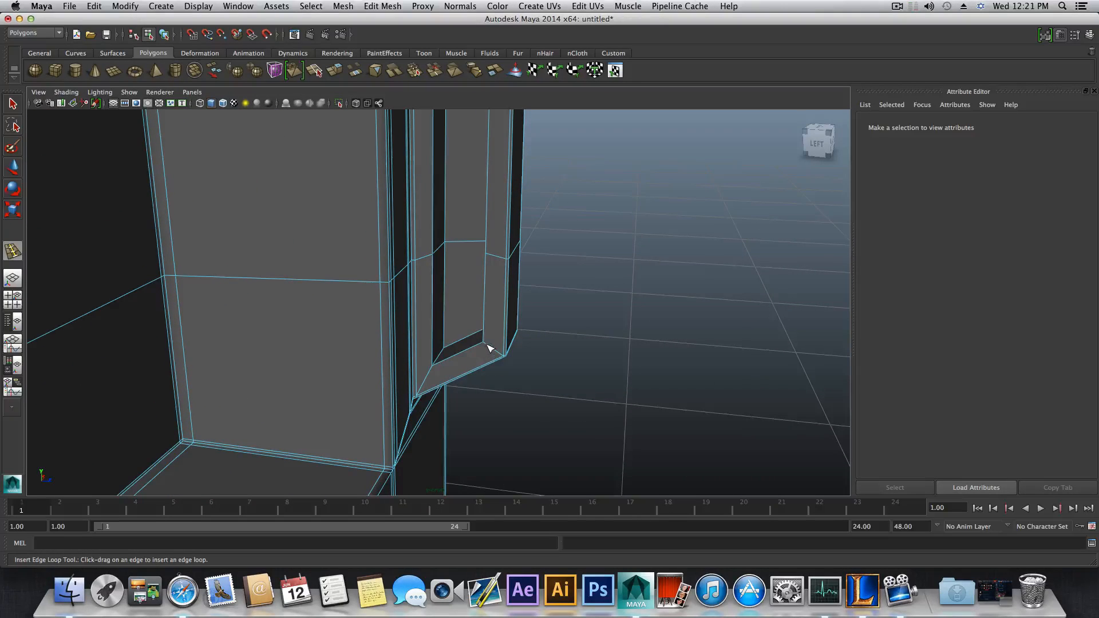
{"action": "left_click_drag", "start_coordinate": [485, 345], "coordinate": [464, 365]}
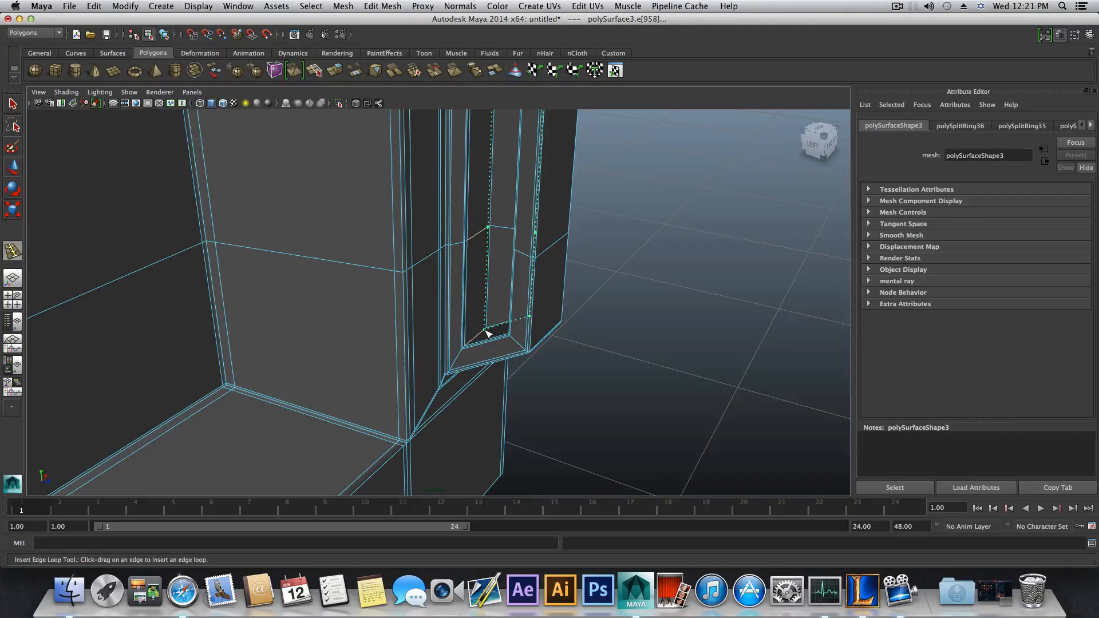
{"action": "left_click_drag", "start_coordinate": [485, 329], "coordinate": [485, 329]}
- Insert lengthwise edge loops close to both side edges of the handle's front face
{"action": "middle_click_drag", "start_coordinate": [482, 229], "coordinate": [463, 361], "text": "alt"}
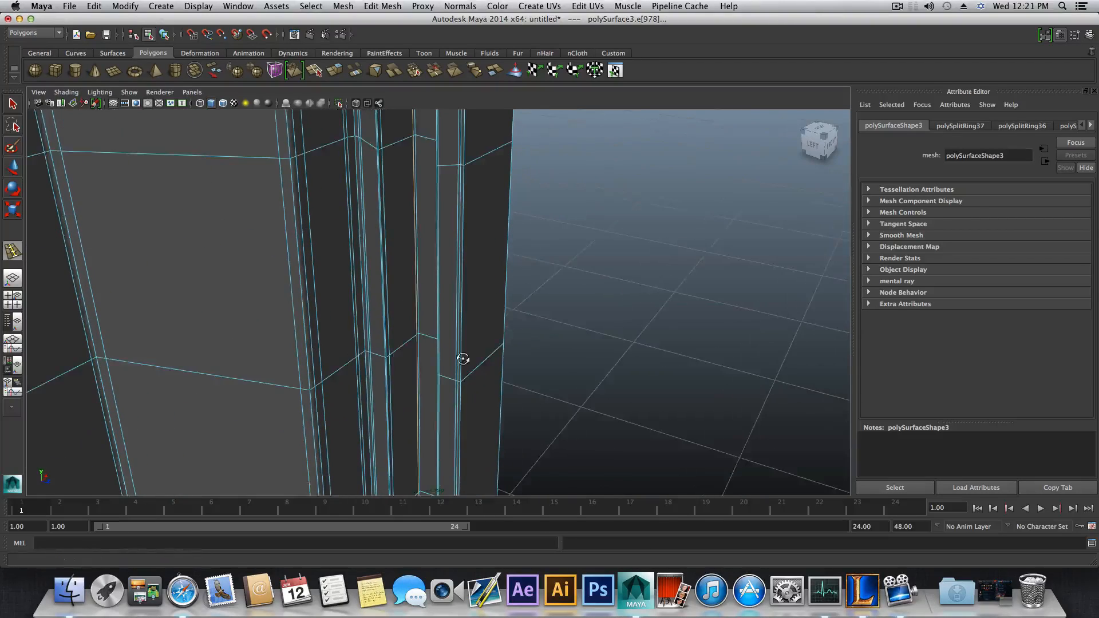
{"action": "left_click_drag", "start_coordinate": [463, 360], "coordinate": [401, 346], "text": "alt"}
{"action": "right_click_drag", "start_coordinate": [479, 291], "coordinate": [461, 293], "text": "alt"}
{"action": "middle_click_drag", "start_coordinate": [421, 309], "coordinate": [368, 473], "text": "alt"}
{"action": "left_click_drag", "start_coordinate": [400, 371], "coordinate": [368, 366], "text": "alt"}
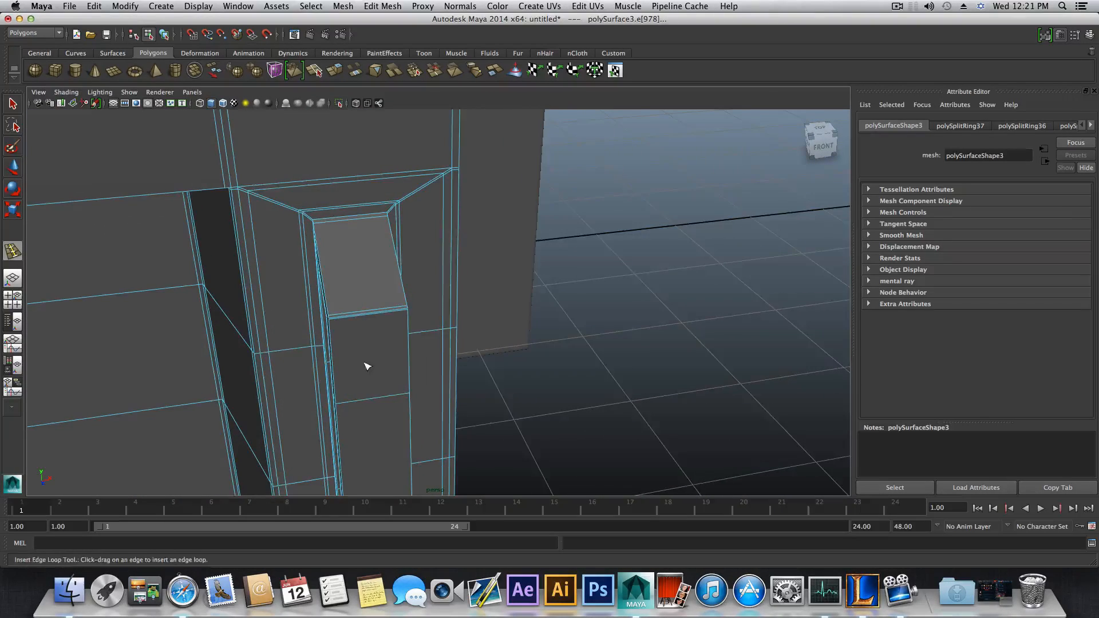
{"action": "middle_click_drag", "start_coordinate": [356, 344], "coordinate": [361, 307], "text": "alt"}
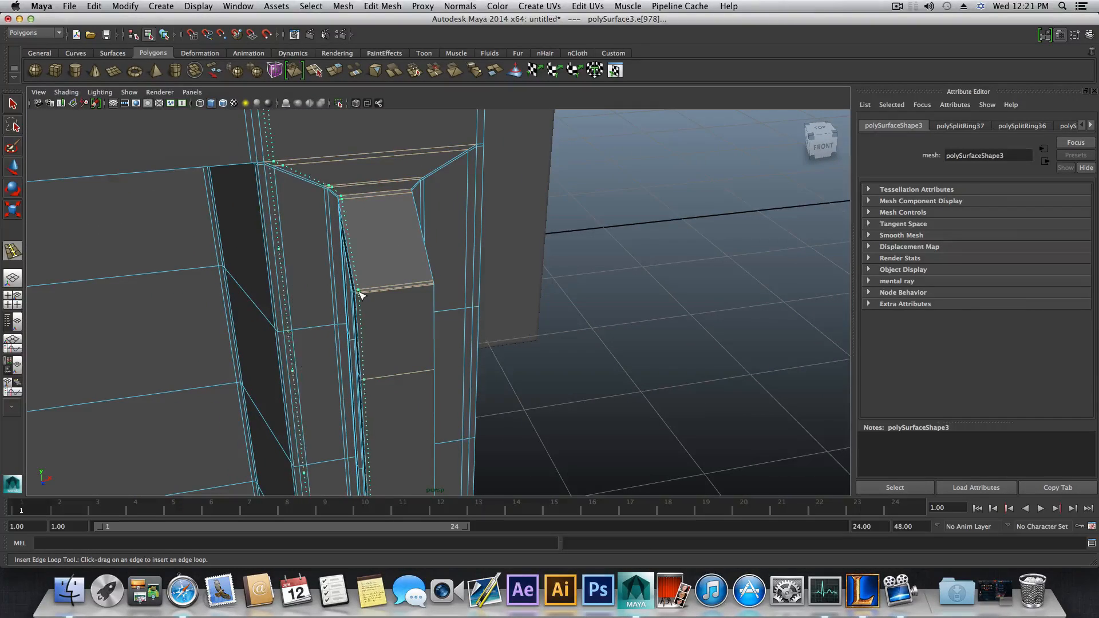
{"action": "left_click_drag", "start_coordinate": [359, 294], "coordinate": [360, 294]}
{"action": "left_click_drag", "start_coordinate": [439, 314], "coordinate": [423, 319], "text": "alt"}
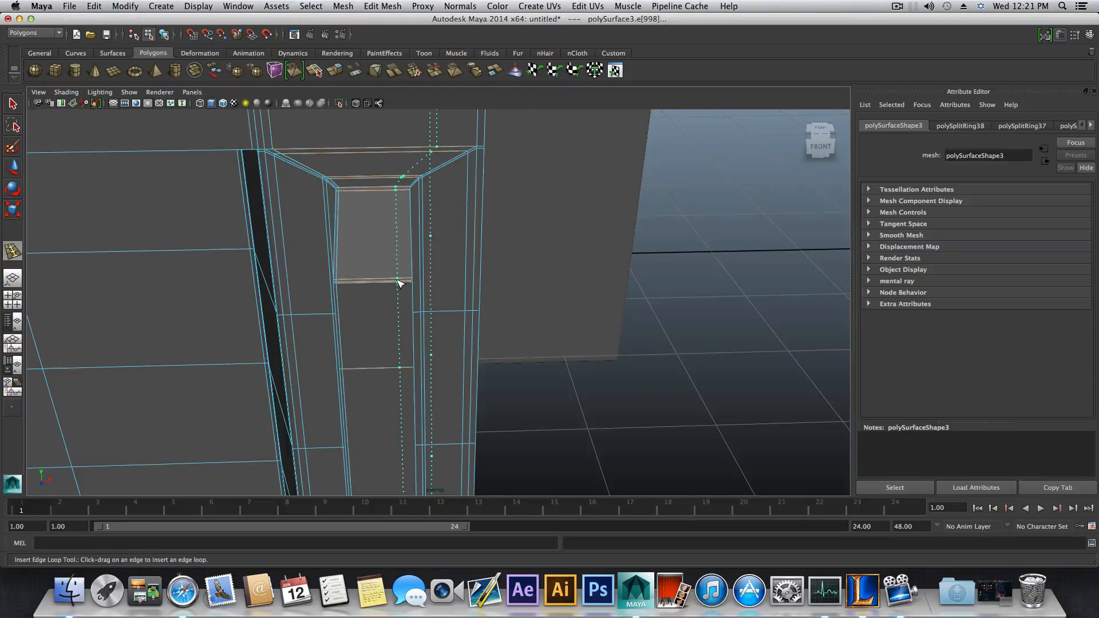
{"action": "left_click_drag", "start_coordinate": [399, 282], "coordinate": [337, 292]}
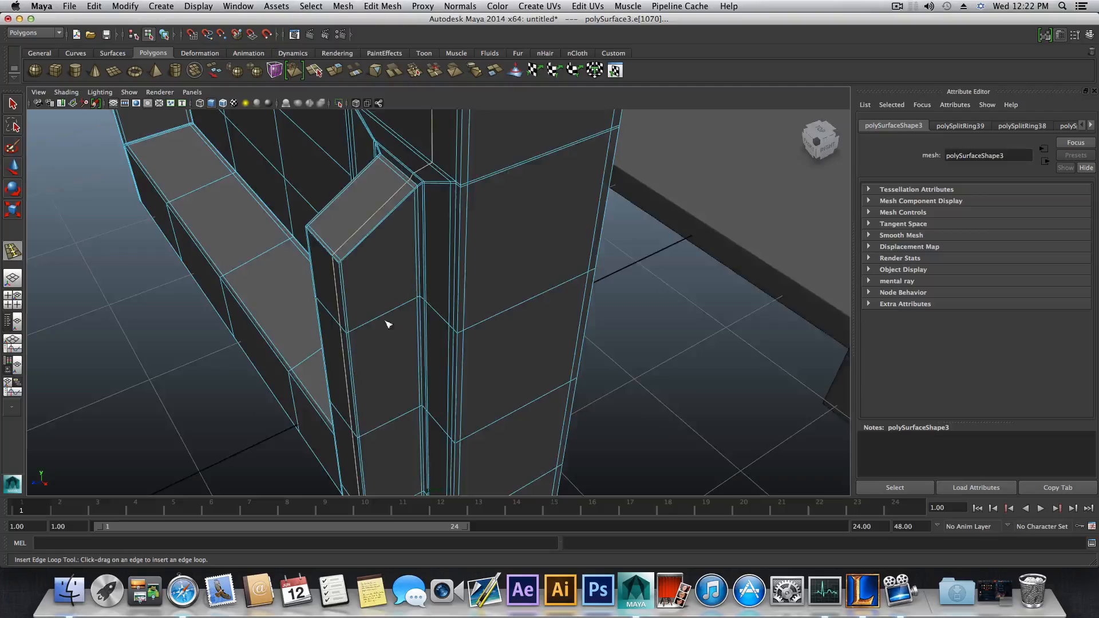
- Return to object selection, select the door panel and show it in smooth mesh preview to check its edges
{"action": "left_click_drag", "start_coordinate": [388, 325], "coordinate": [383, 388], "text": "alt"}
{"action": "key", "text": "F8"}
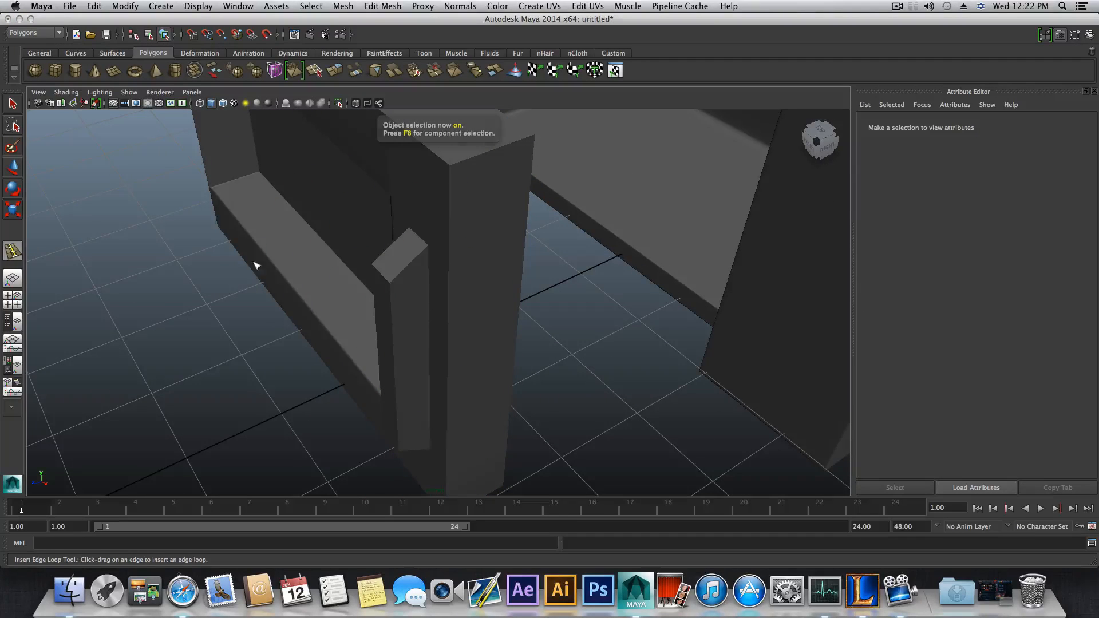
{"action": "key", "text": "q"}
{"action": "left_click", "coordinate": [468, 273]}
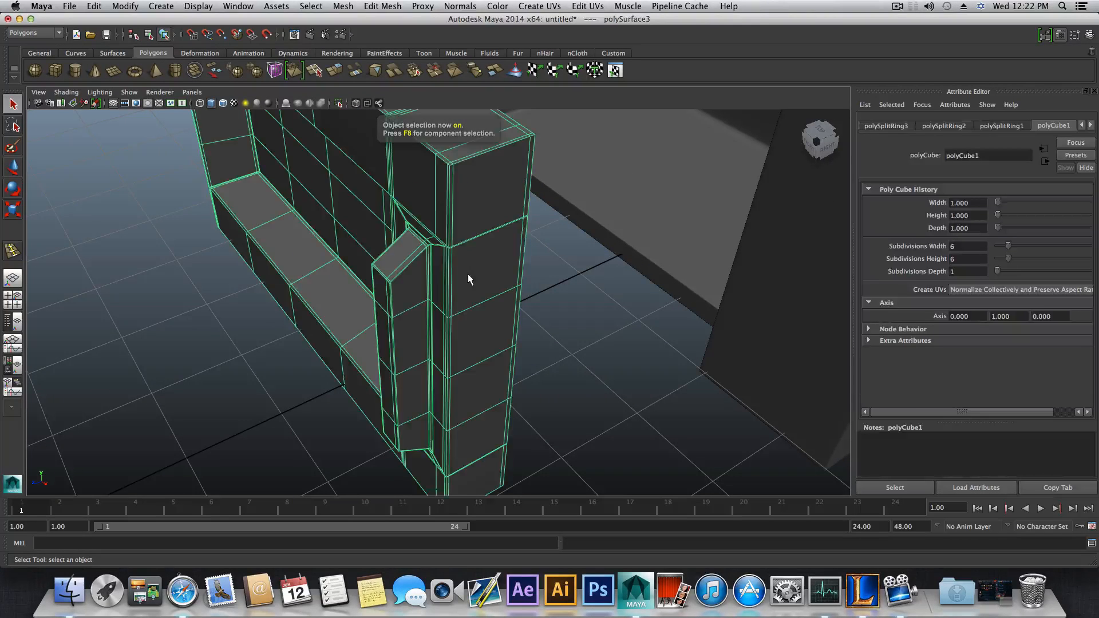
{"action": "key", "text": "3"}
{"action": "left_click_drag", "start_coordinate": [390, 328], "coordinate": [465, 310], "text": "alt"}
{"action": "right_click_drag", "start_coordinate": [465, 310], "coordinate": [572, 324], "text": "alt"}
{"action": "middle_click_drag", "start_coordinate": [572, 324], "coordinate": [623, 328], "text": "alt"}
{"action": "right_click_drag", "start_coordinate": [624, 328], "coordinate": [474, 348], "text": "alt"}
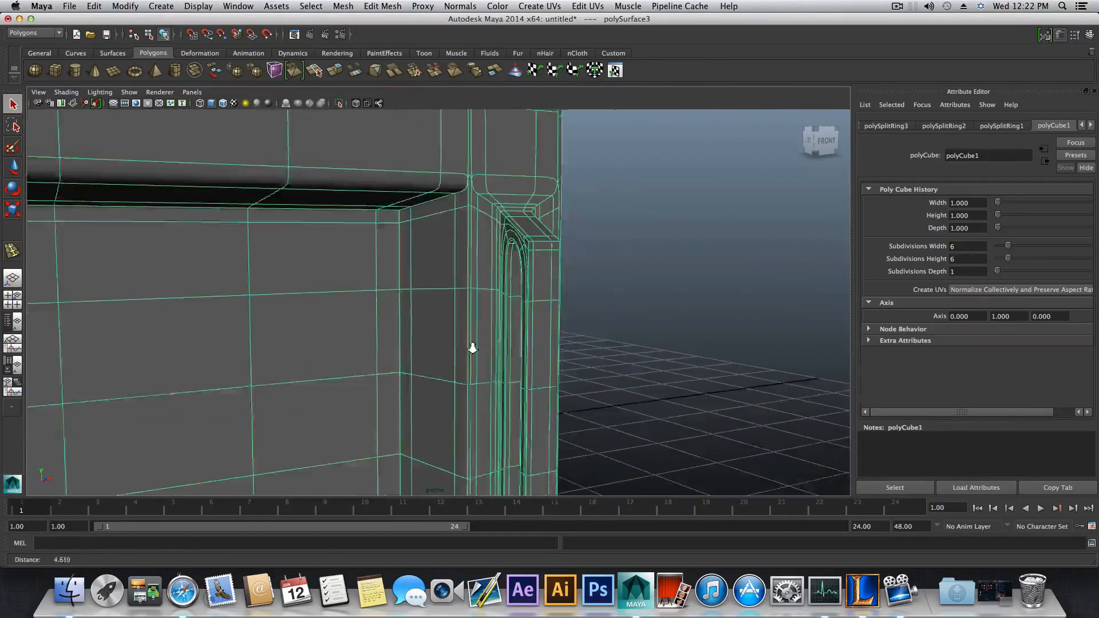
- Examine the door panel's recess and handle from several angles, checking their edges with the smooth mesh preview
{"action": "left_click_drag", "start_coordinate": [473, 348], "coordinate": [550, 355], "text": "alt"}
{"action": "middle_click_drag", "start_coordinate": [550, 355], "coordinate": [517, 296], "text": "alt"}
{"action": "left_click_drag", "start_coordinate": [517, 296], "coordinate": [447, 341], "text": "alt"}
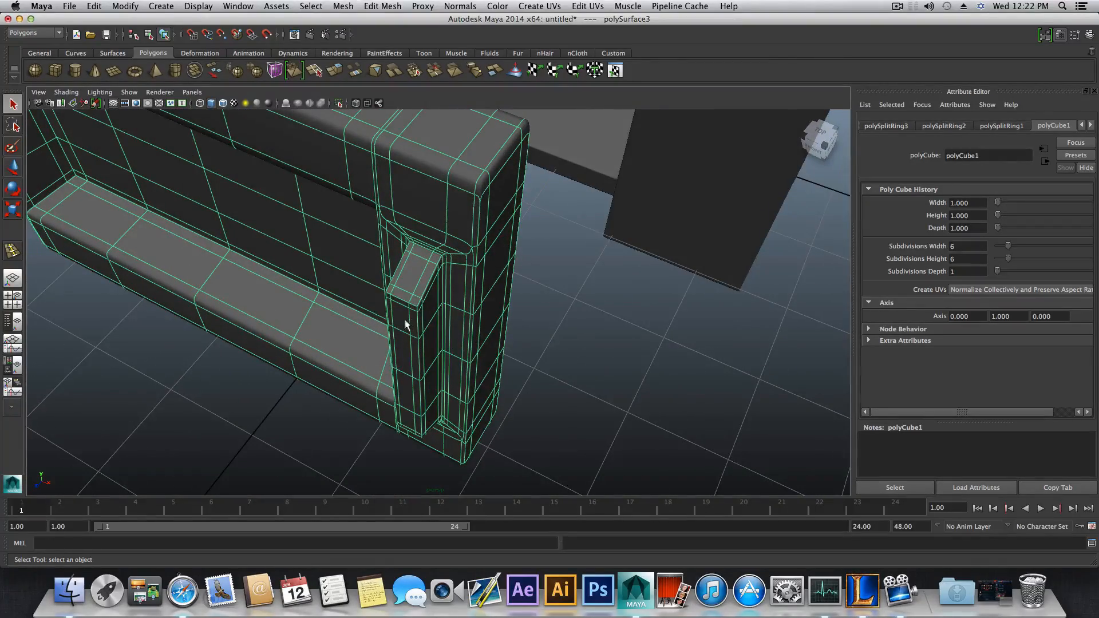
{"action": "middle_click_drag", "start_coordinate": [398, 332], "coordinate": [512, 335], "text": "alt"}
{"action": "left_click_drag", "start_coordinate": [512, 335], "coordinate": [578, 287], "text": "alt"}
{"action": "middle_click_drag", "start_coordinate": [381, 304], "coordinate": [528, 282], "text": "alt"}
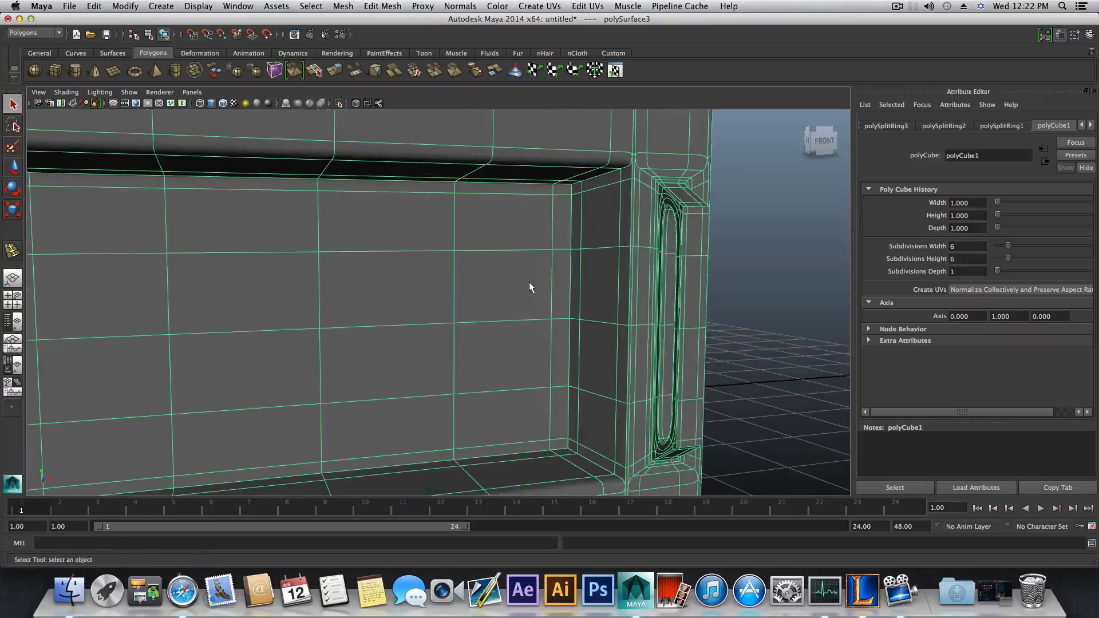
{"action": "key", "text": "3"}
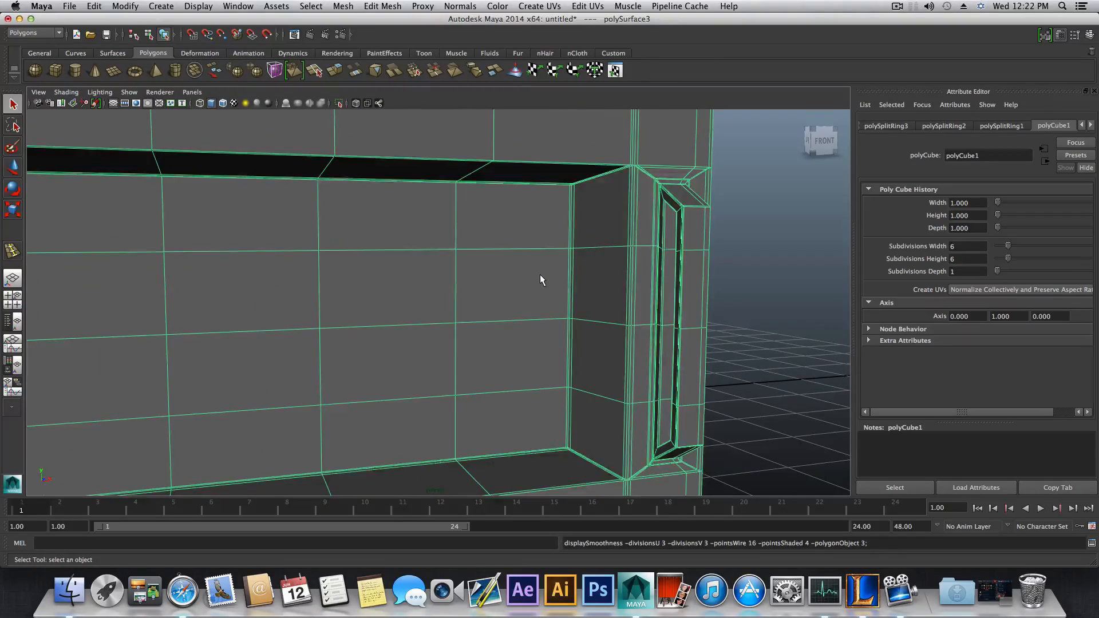
{"action": "right_click_drag", "start_coordinate": [540, 277], "coordinate": [522, 311], "text": "alt"}
{"action": "left_click_drag", "start_coordinate": [521, 314], "coordinate": [273, 334], "text": "alt"}
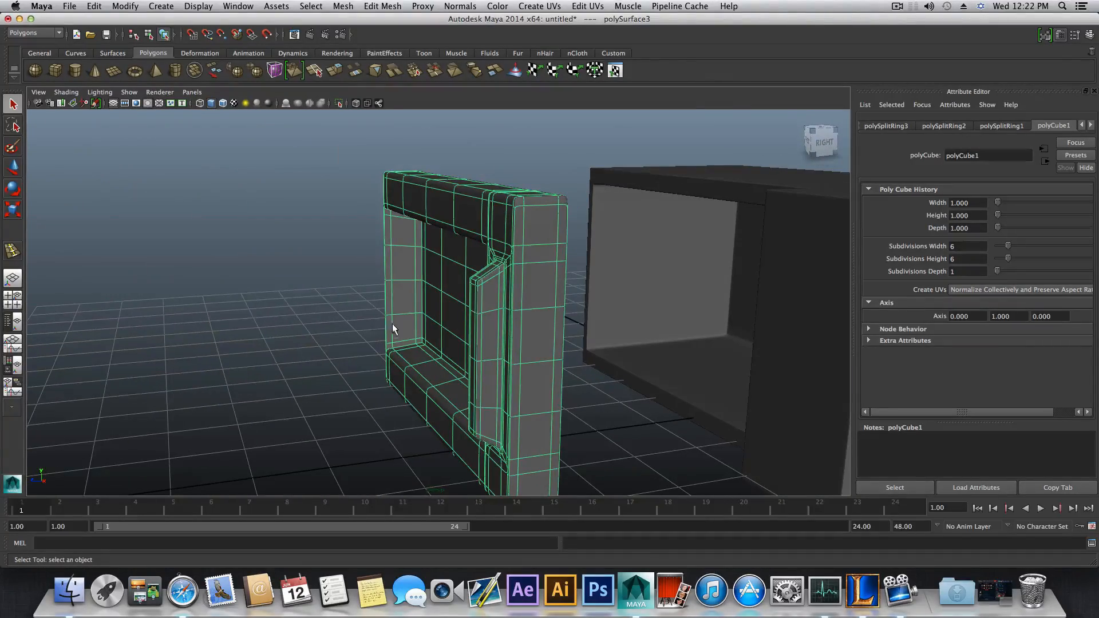
- Return to object selection, select the separate flat panel and move it along Z to just behind the door panel
{"action": "key", "text": "F8"}
{"action": "key", "text": "F8"}
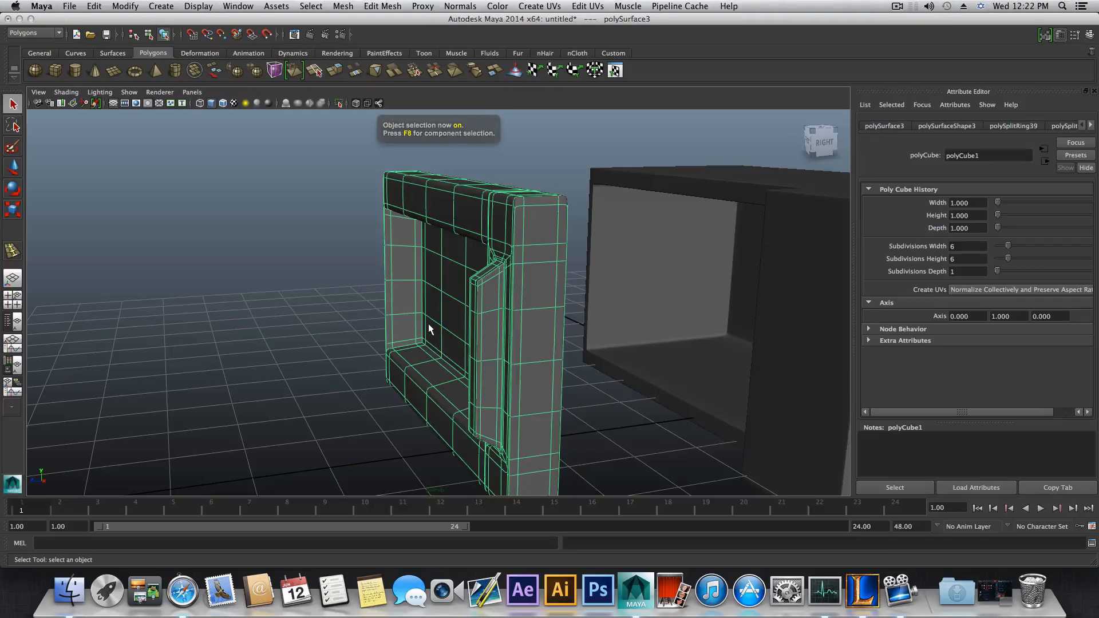
{"action": "left_click", "coordinate": [428, 324]}
{"action": "left_click_drag", "start_coordinate": [428, 324], "coordinate": [451, 334], "text": "alt"}
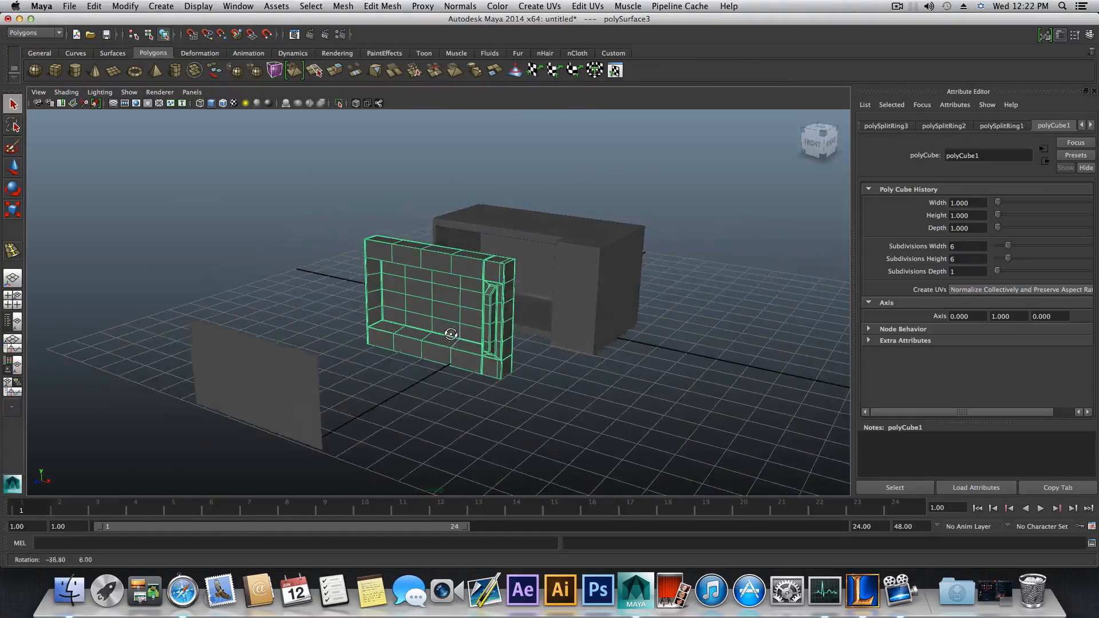
{"action": "left_click", "coordinate": [276, 400]}
{"action": "left_click_drag", "start_coordinate": [277, 399], "coordinate": [227, 385], "text": "alt"}
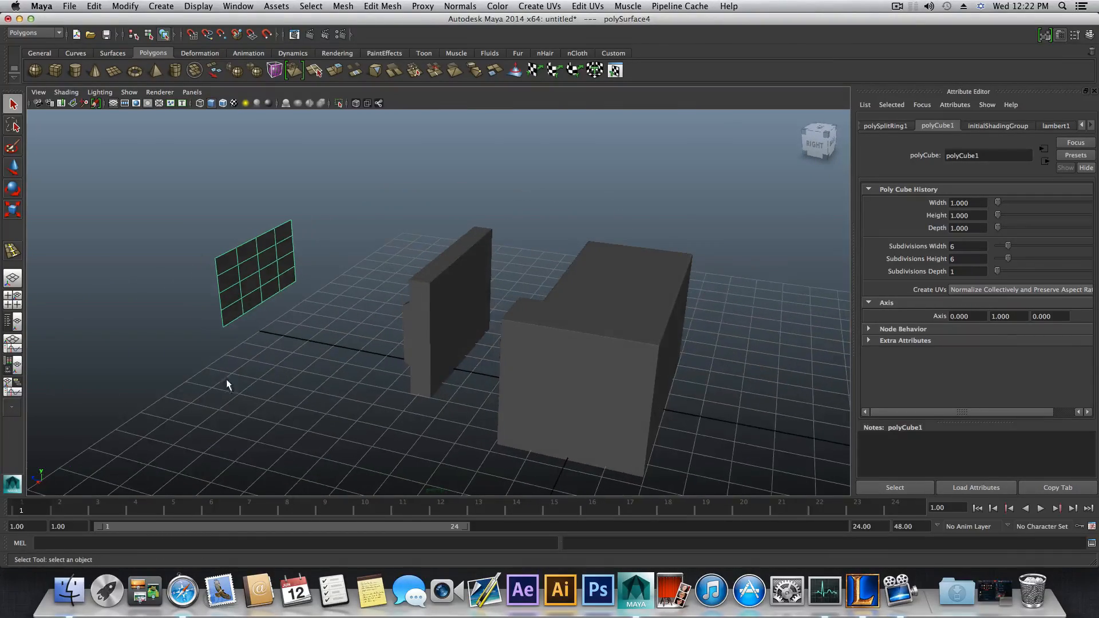
{"action": "left_click", "coordinate": [10, 167]}
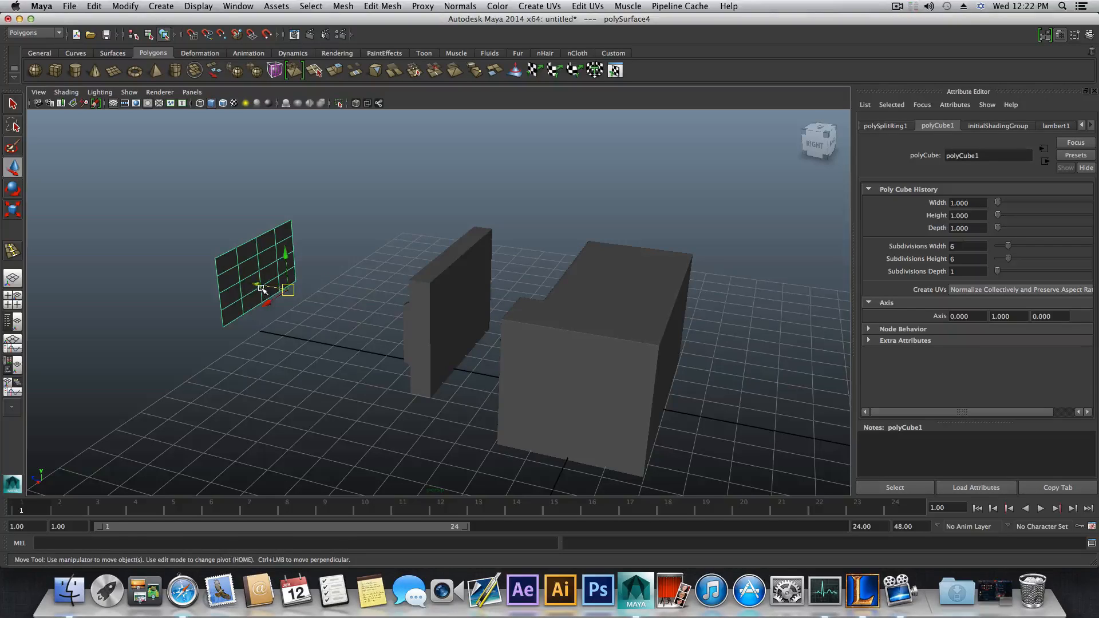
{"action": "left_click_drag", "start_coordinate": [262, 289], "coordinate": [487, 348]}
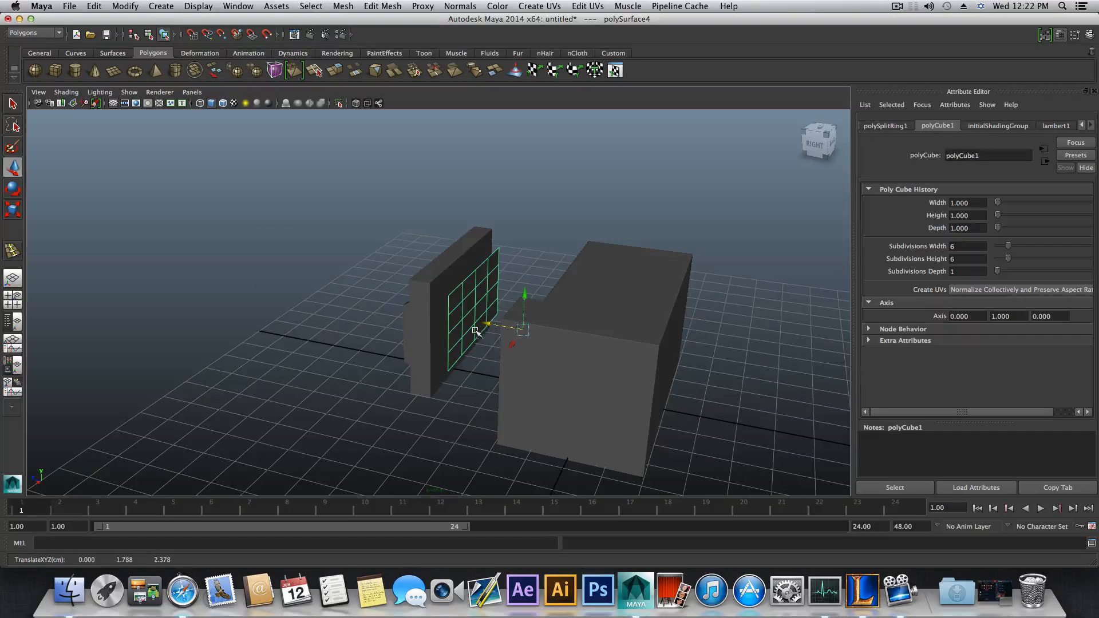
- Add the door panel to the selection and move it with the flat panel away from the microwave body, to about Z 13.42
{"action": "left_click", "coordinate": [430, 311], "text": "shift"}
{"action": "left_click_drag", "start_coordinate": [438, 316], "coordinate": [185, 298]}
{"action": "middle_click_drag", "start_coordinate": [276, 352], "coordinate": [542, 444], "text": "alt"}
{"action": "right_click_drag", "start_coordinate": [542, 444], "coordinate": [669, 449], "text": "alt"}
{"action": "left_click_drag", "start_coordinate": [670, 449], "coordinate": [556, 451], "text": "alt"}
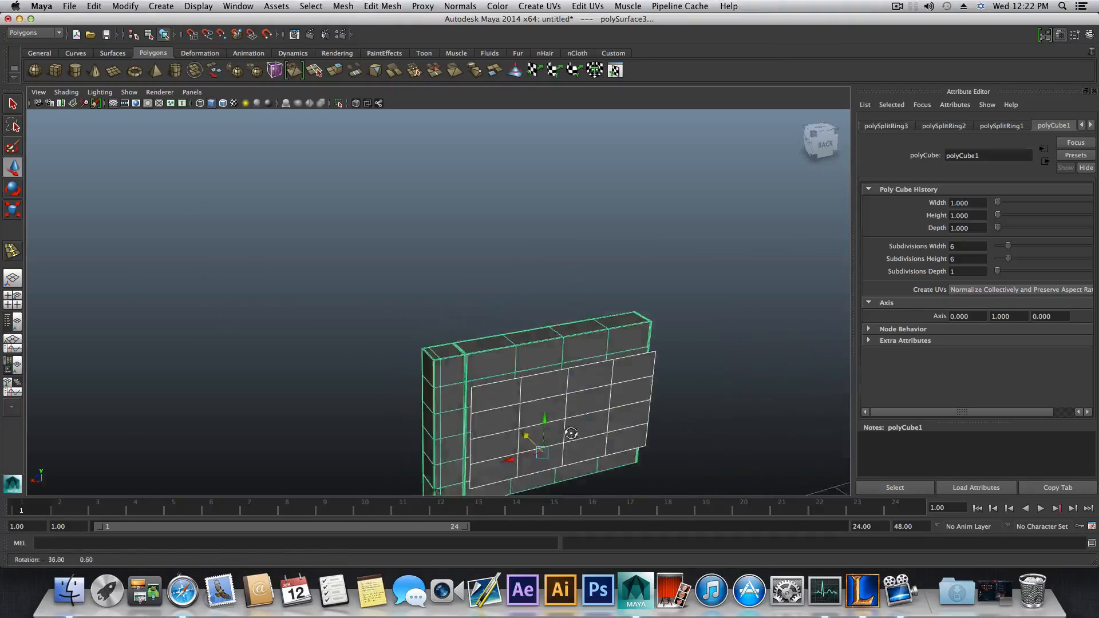
{"action": "middle_click_drag", "start_coordinate": [555, 451], "coordinate": [327, 393], "text": "alt"}
{"action": "left_click_drag", "start_coordinate": [327, 392], "coordinate": [392, 418], "text": "alt"}
{"action": "right_click_drag", "start_coordinate": [392, 418], "coordinate": [641, 452], "text": "alt"}
{"action": "middle_click_drag", "start_coordinate": [640, 451], "coordinate": [581, 412], "text": "alt"}
{"action": "left_click_drag", "start_coordinate": [582, 412], "coordinate": [532, 429], "text": "alt"}
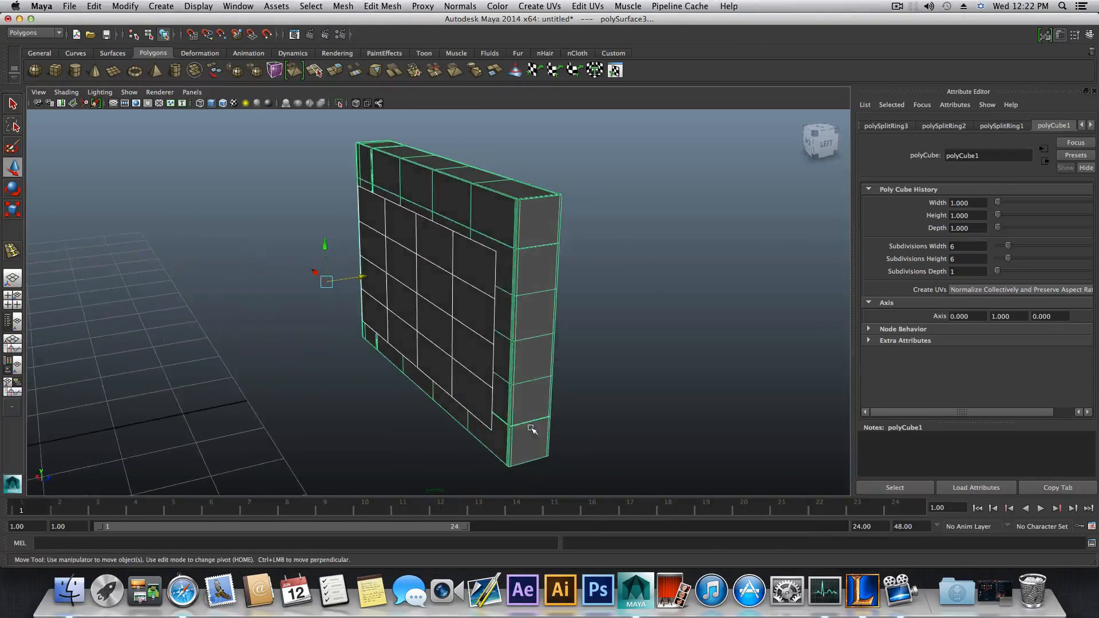
{"action": "left_click_drag", "start_coordinate": [354, 273], "coordinate": [360, 278]}
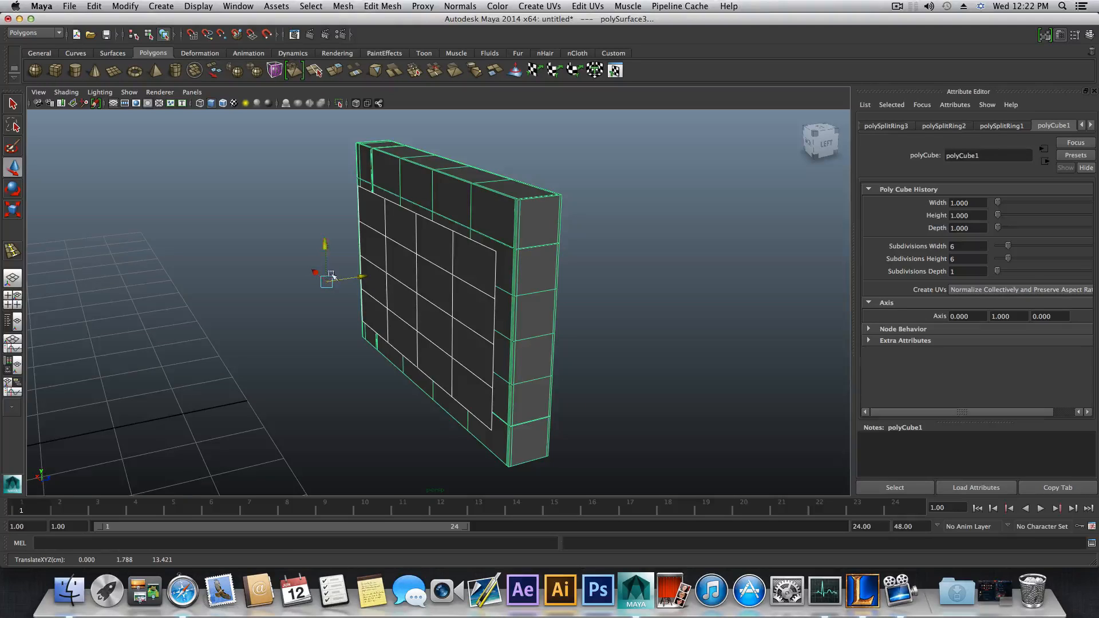
- Move the flat panel alone along Z until it lies flush on the door's back face, and check its fit from several angles
{"action": "left_click", "coordinate": [412, 282]}
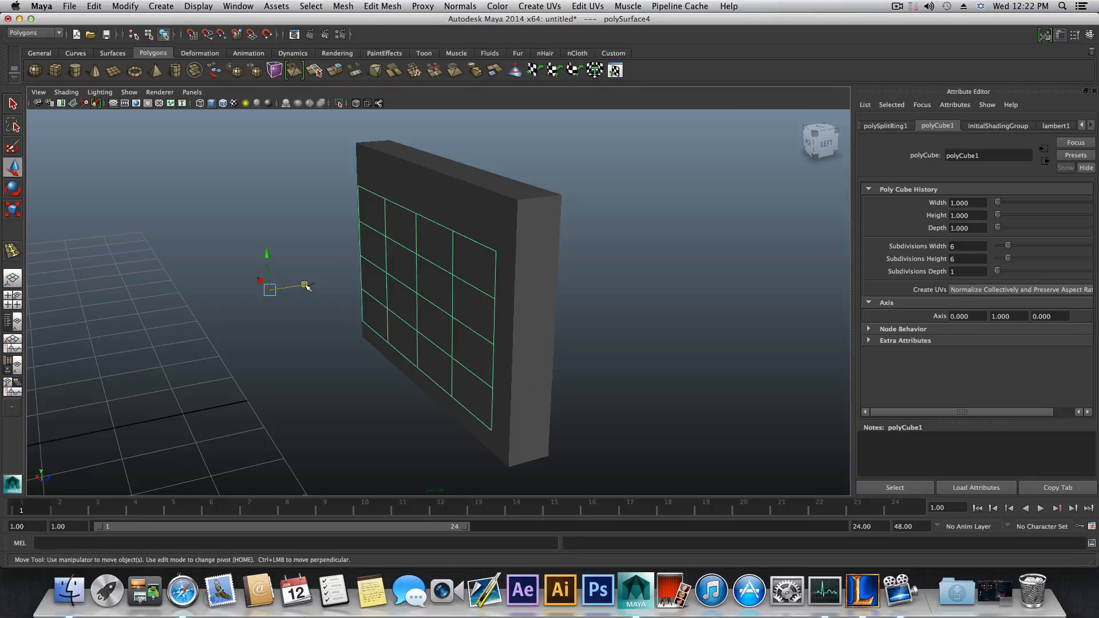
{"action": "left_click_drag", "start_coordinate": [306, 286], "coordinate": [395, 290]}
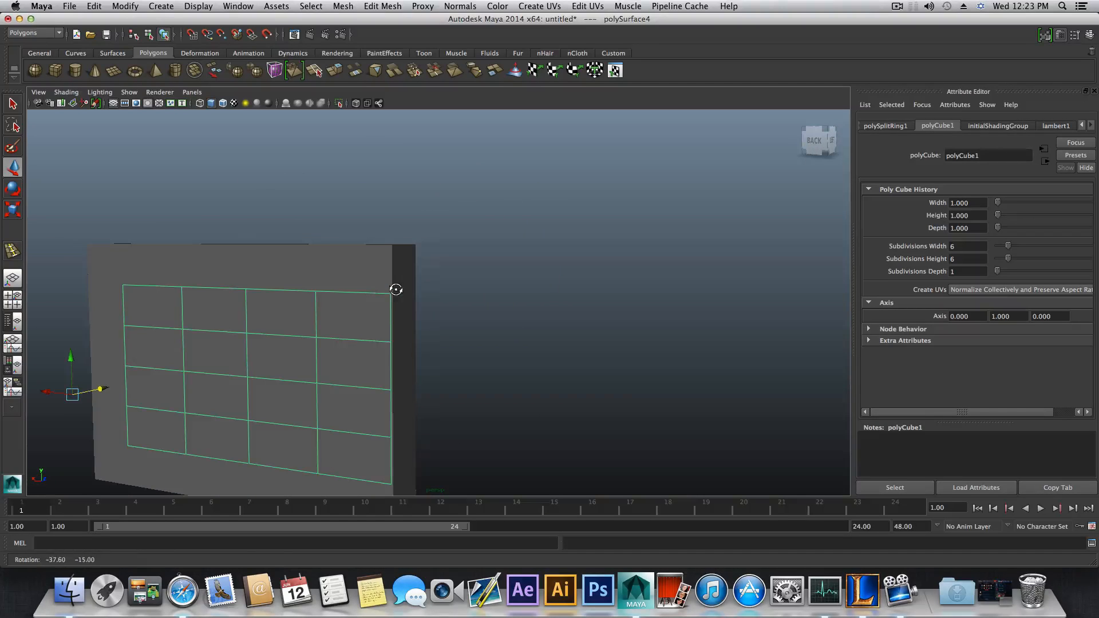
{"action": "left_click", "coordinate": [335, 261]}
{"action": "middle_click_drag", "start_coordinate": [322, 312], "coordinate": [457, 283], "text": "alt"}
{"action": "left_click_drag", "start_coordinate": [437, 302], "coordinate": [445, 319], "text": "alt"}
{"action": "middle_click_drag", "start_coordinate": [444, 320], "coordinate": [481, 258], "text": "alt"}
{"action": "middle_click_drag", "start_coordinate": [369, 345], "coordinate": [533, 363], "text": "alt"}
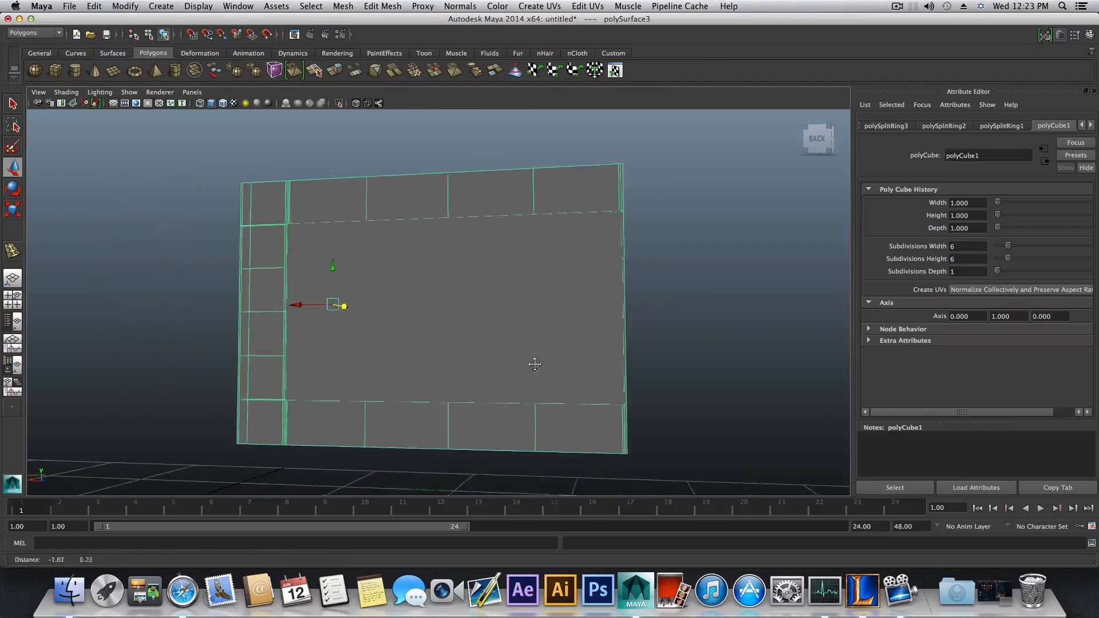
{"action": "left_click_drag", "start_coordinate": [532, 363], "coordinate": [338, 361], "text": "alt"}
{"action": "middle_click_drag", "start_coordinate": [231, 323], "coordinate": [429, 365], "text": "alt"}
- Try to move the door panel along Z off the flat panel, and undo the move
{"action": "left_click", "coordinate": [286, 267]}
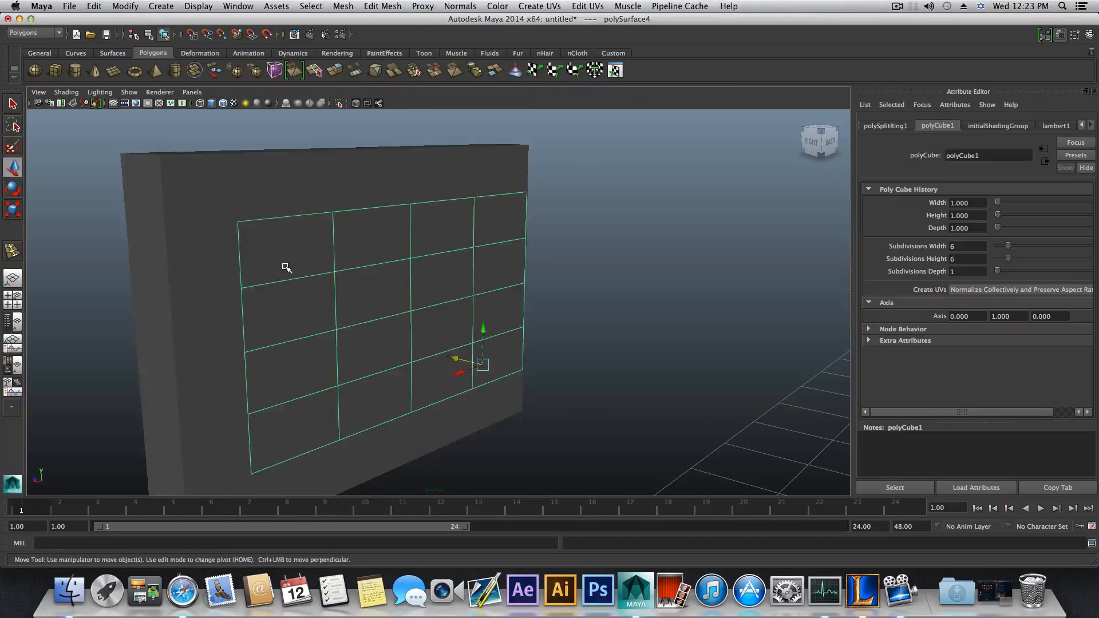
{"action": "left_click", "coordinate": [316, 169]}
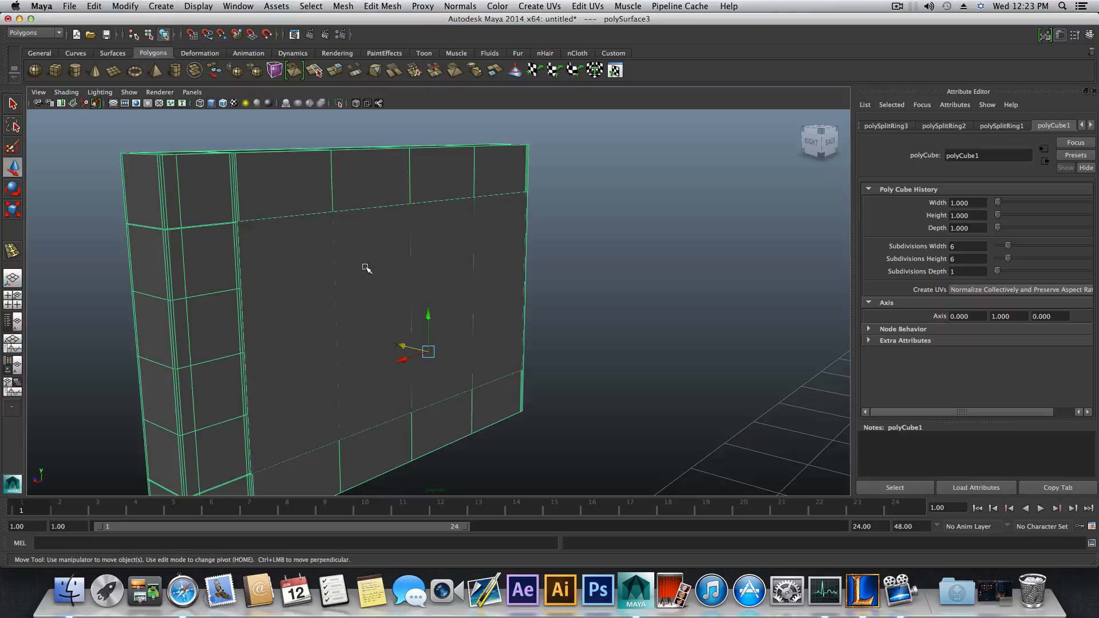
{"action": "left_click_drag", "start_coordinate": [400, 343], "coordinate": [373, 369]}
{"action": "key", "text": "z"}
{"action": "left_click_drag", "start_coordinate": [368, 371], "coordinate": [383, 332], "text": "alt"}
{"action": "left_click", "coordinate": [411, 334]}
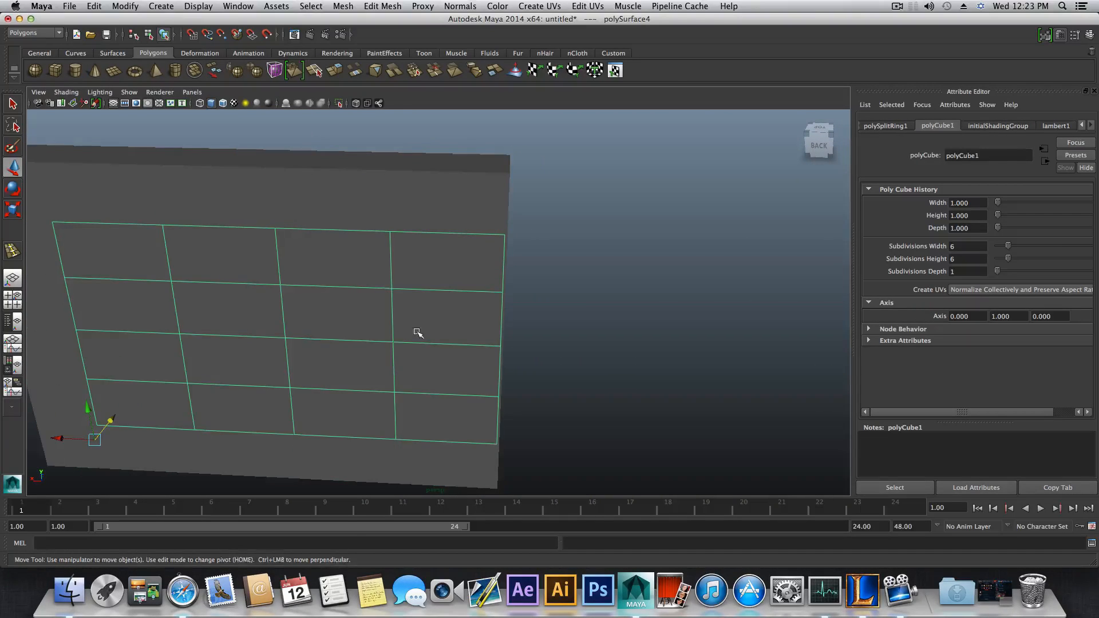
- Move the flat panel along Z well away from the door's back face, toward the microwave body
{"action": "left_click", "coordinate": [407, 229]}
{"action": "left_click_drag", "start_coordinate": [423, 261], "coordinate": [355, 269], "text": "alt"}
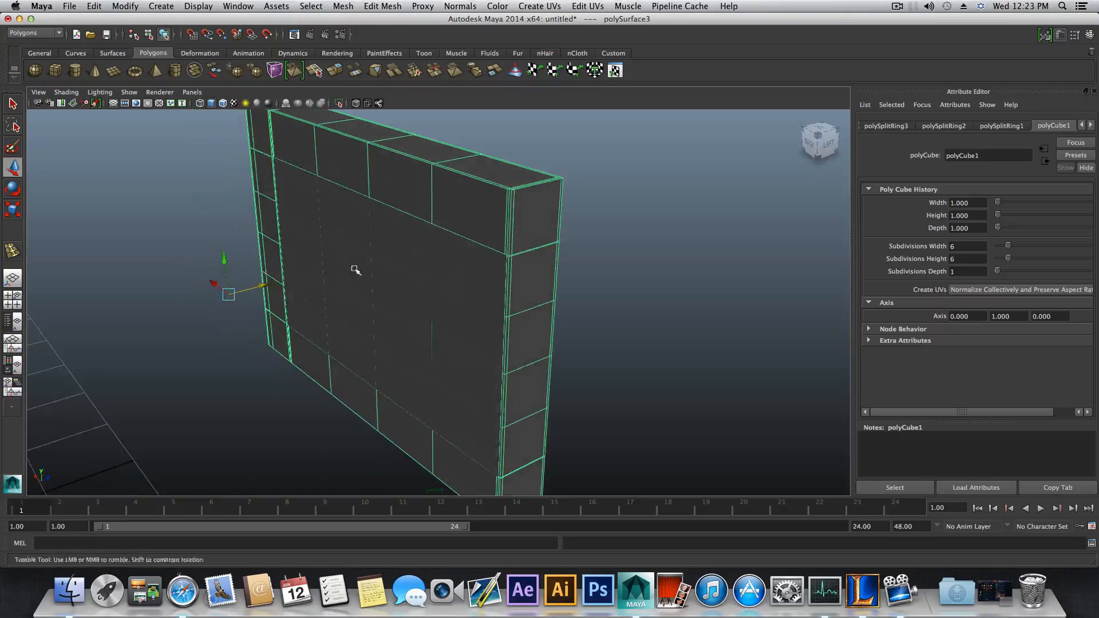
{"action": "left_click", "coordinate": [288, 286]}
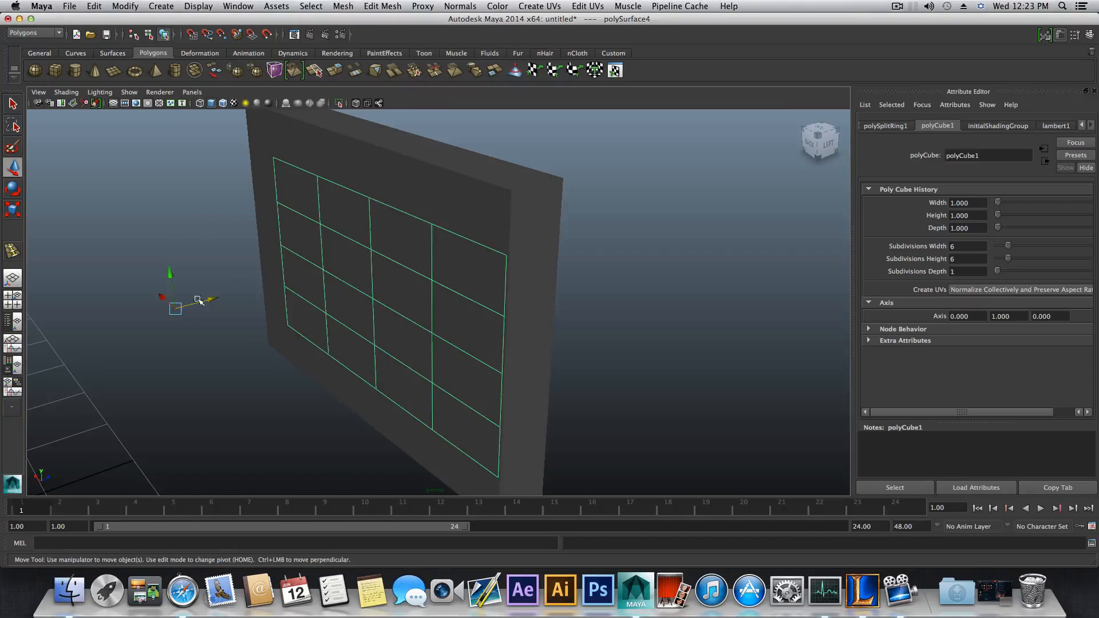
{"action": "left_click_drag", "start_coordinate": [199, 301], "coordinate": [251, 269]}
{"action": "left_click", "coordinate": [463, 207]}
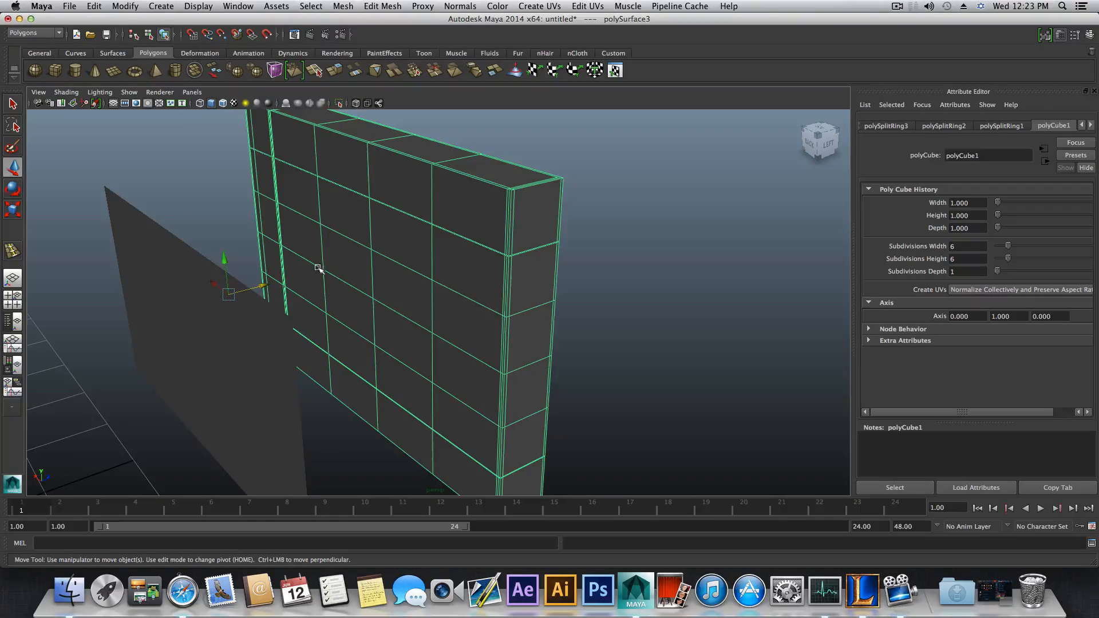
{"action": "left_click", "coordinate": [229, 328]}
{"action": "scroll", "coordinate": [218, 331], "scroll_direction": "down", "scroll_amount": 5}
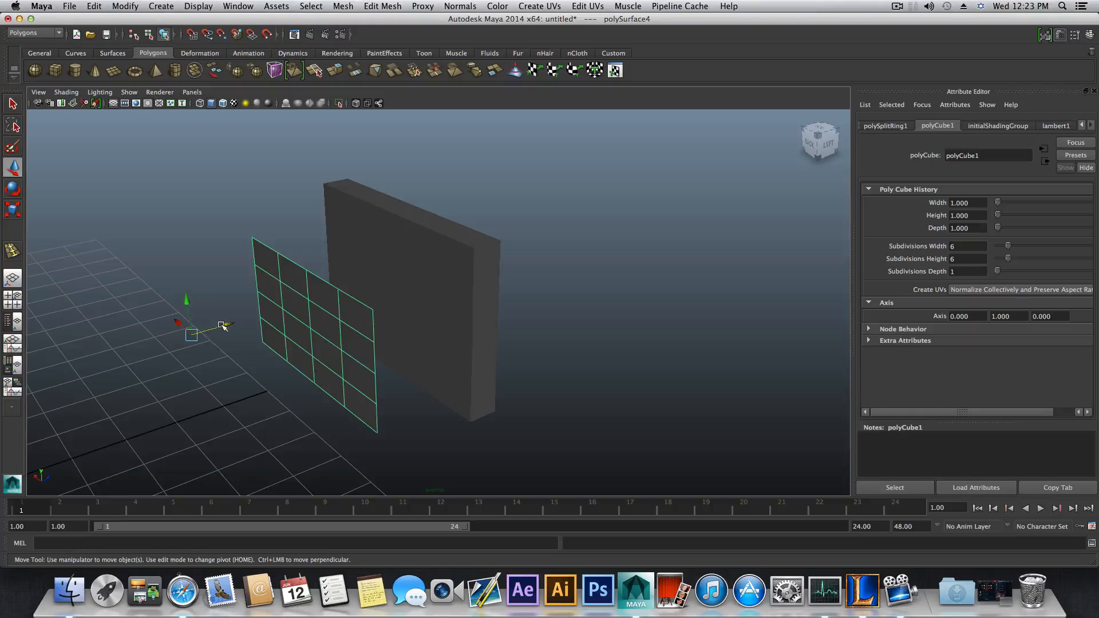
{"action": "left_click_drag", "start_coordinate": [222, 326], "coordinate": [7, 384]}
- Switch the door panel to face selection and select the central 4 by 4 block of faces on its back
{"action": "left_click", "coordinate": [435, 285]}
{"action": "right_click_drag", "start_coordinate": [438, 289], "coordinate": [548, 312], "text": "alt"}
{"action": "left_click_drag", "start_coordinate": [548, 312], "coordinate": [617, 277], "text": "alt"}
{"action": "right_click_drag", "start_coordinate": [501, 273], "coordinate": [502, 300]}
{"action": "left_click", "coordinate": [500, 267]}
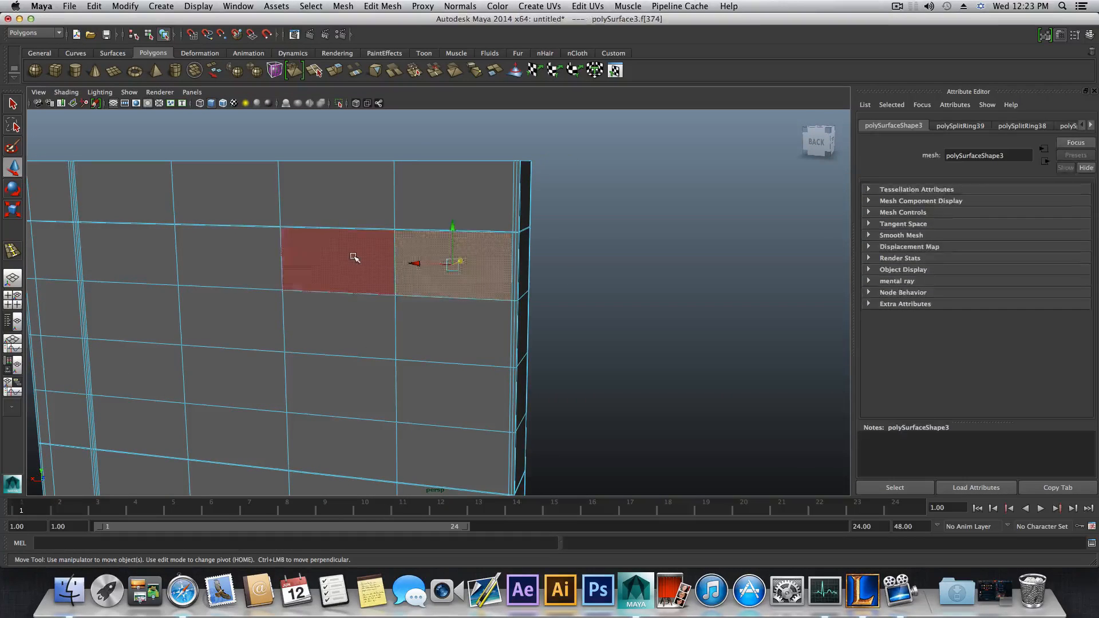
{"action": "left_click", "coordinate": [354, 258], "text": "shift"}
{"action": "left_click", "coordinate": [226, 258], "text": "shift"}
{"action": "left_click", "coordinate": [149, 258], "text": "shift"}
{"action": "left_click", "coordinate": [151, 321], "text": "shift"}
{"action": "left_click", "coordinate": [245, 327], "text": "shift"}
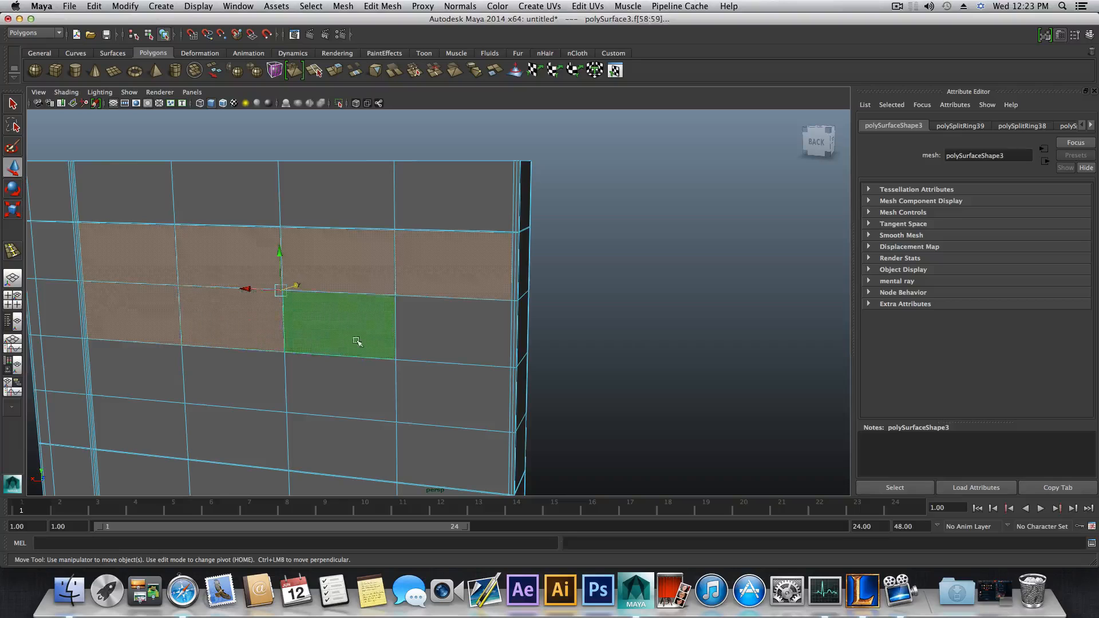
{"action": "left_click", "coordinate": [447, 332], "text": "shift"}
{"action": "left_click", "coordinate": [422, 393], "text": "shift"}
{"action": "left_click", "coordinate": [355, 388], "text": "shift"}
{"action": "left_click", "coordinate": [229, 375], "text": "shift"}
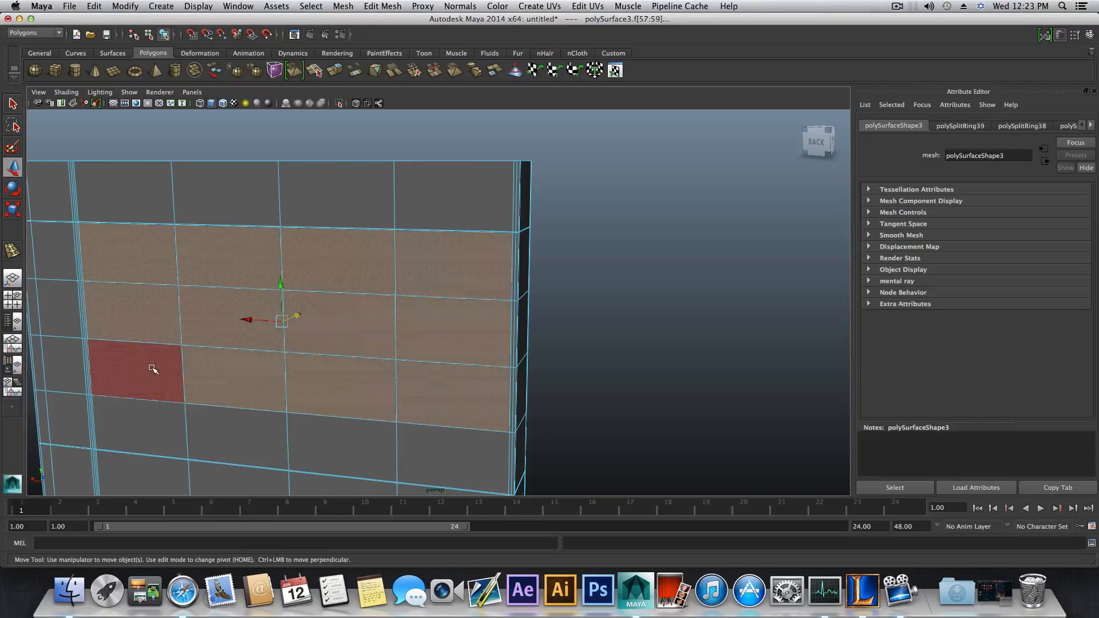
- Extract the selected back faces from the door panel as a separate mesh and return to object selection
{"action": "scroll", "coordinate": [436, 435], "scroll_direction": "down", "scroll_amount": 4}
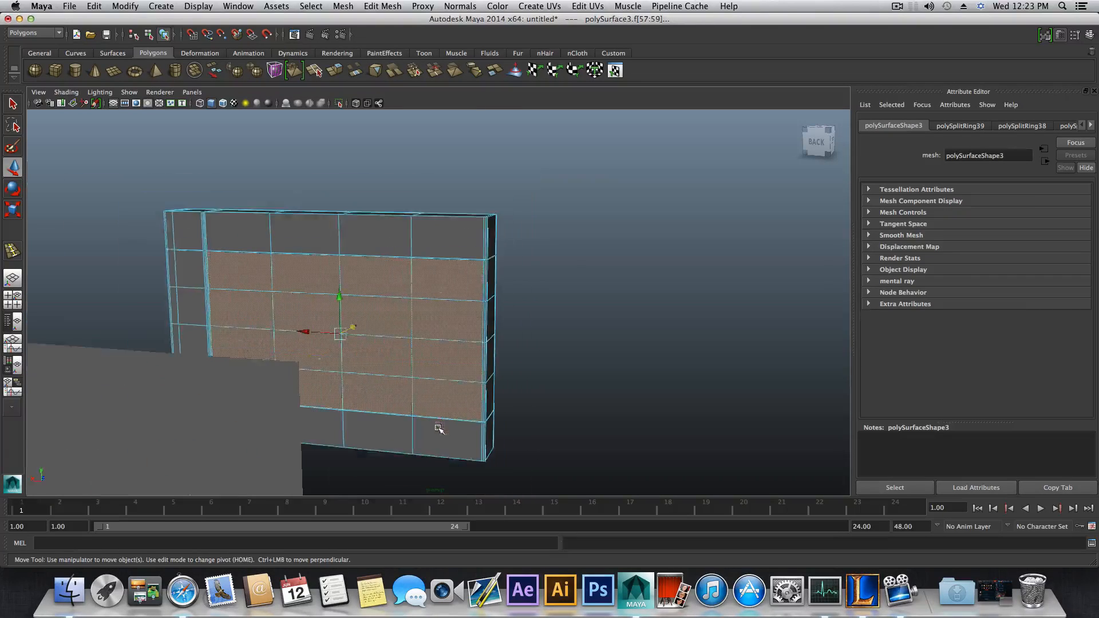
{"action": "left_click_drag", "start_coordinate": [439, 429], "coordinate": [409, 390], "text": "alt"}
{"action": "left_click_drag", "start_coordinate": [462, 355], "coordinate": [382, 293], "text": "alt"}
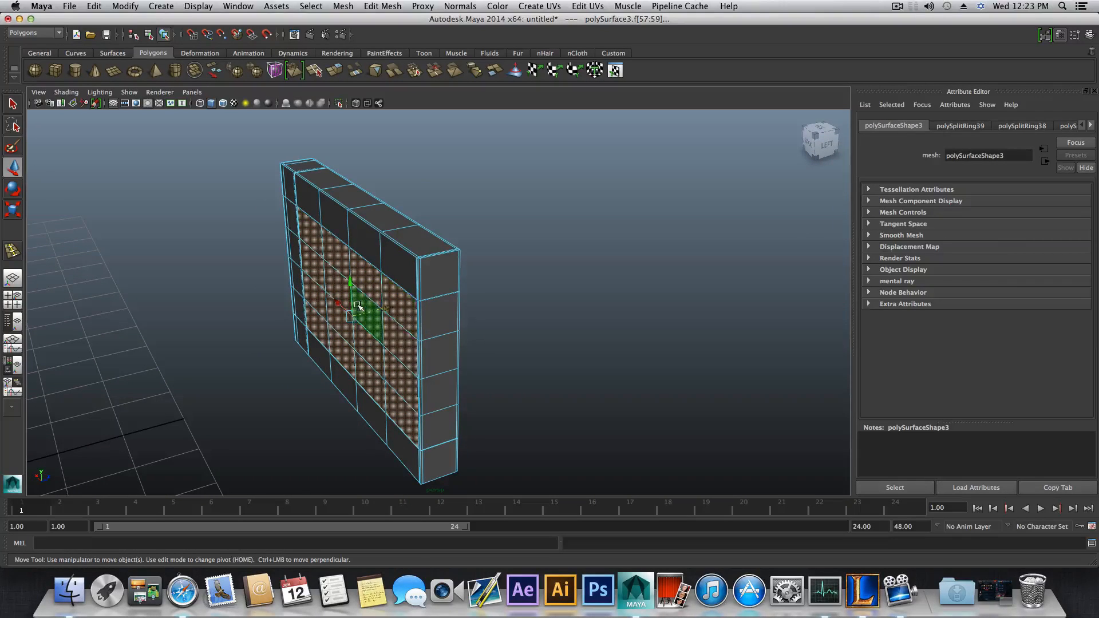
{"action": "left_click_drag", "start_coordinate": [439, 346], "coordinate": [485, 296], "text": "alt"}
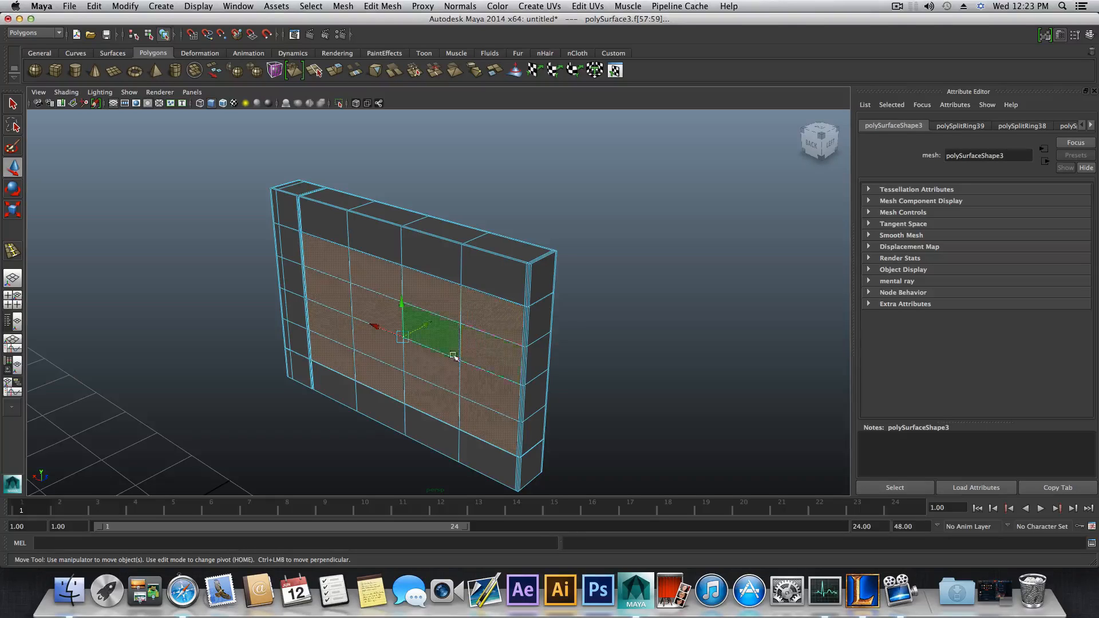
{"action": "left_click", "coordinate": [344, 7]}
{"action": "left_click", "coordinate": [358, 54]}
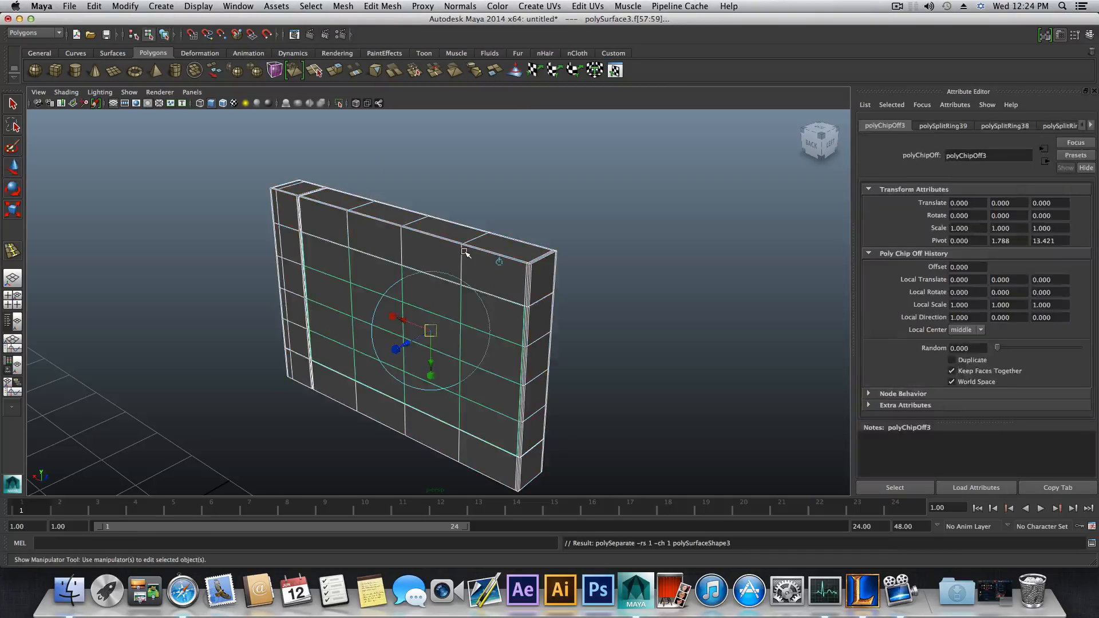
{"action": "key", "text": "F8"}
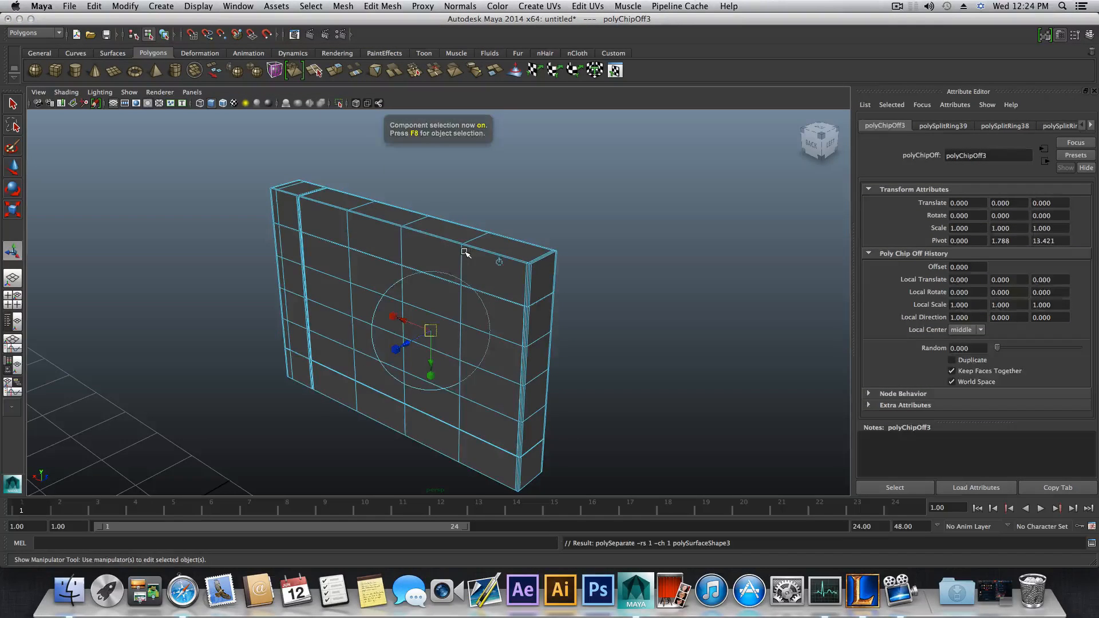
{"action": "key", "text": "F8"}
- Move the door panel and the extracted faces together along Z to between the microwave body and the flat panel
{"action": "scroll", "coordinate": [465, 257], "scroll_direction": "down", "scroll_amount": 5}
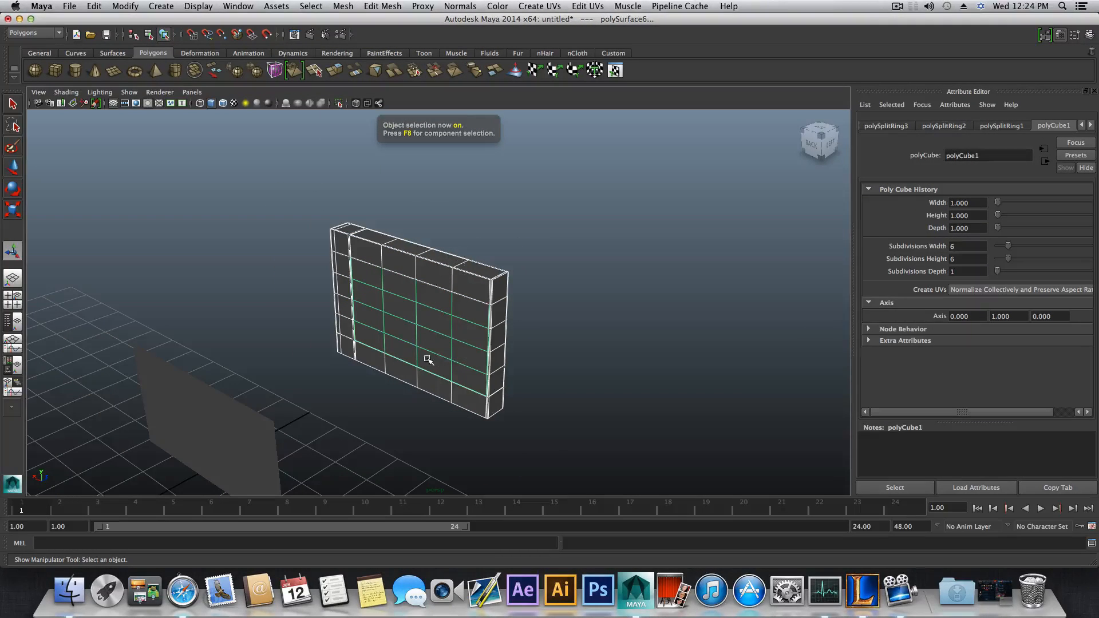
{"action": "scroll", "coordinate": [310, 399], "scroll_direction": "down", "scroll_amount": 3}
{"action": "key", "text": "w"}
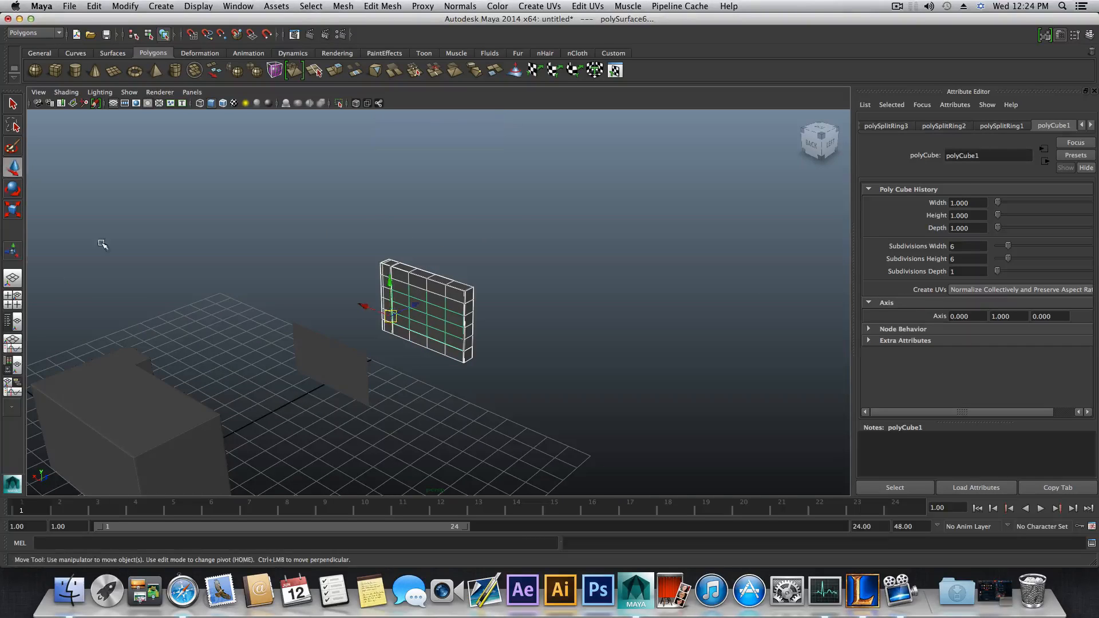
{"action": "left_click_drag", "start_coordinate": [418, 304], "coordinate": [281, 362]}
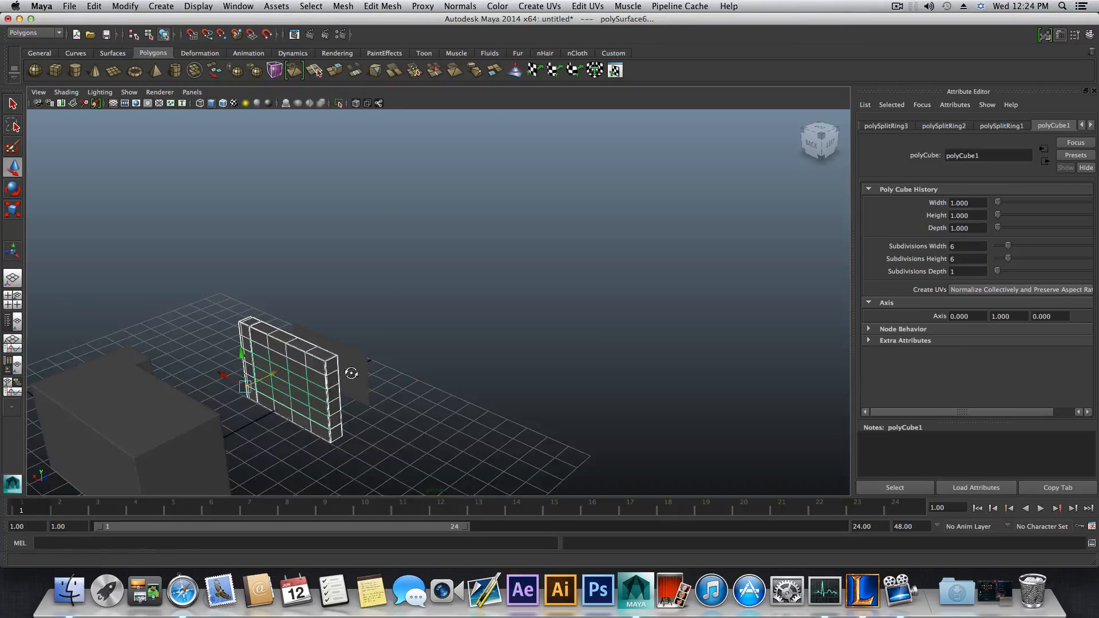
- Select the flat panel and examine its placement relative to the door and microwave body from the side and front
{"action": "left_click_drag", "start_coordinate": [351, 373], "coordinate": [407, 401], "text": "alt"}
{"action": "left_click", "coordinate": [408, 334]}
{"action": "middle_click_drag", "start_coordinate": [407, 401], "coordinate": [461, 263], "text": "alt"}
{"action": "left_click_drag", "start_coordinate": [462, 264], "coordinate": [384, 346], "text": "alt"}
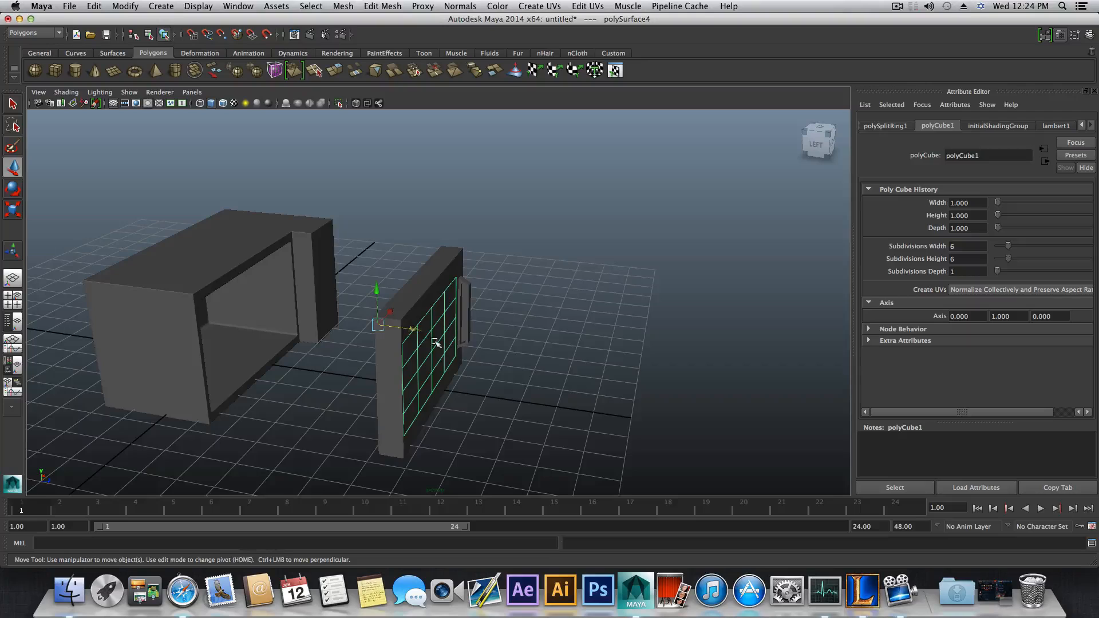
{"action": "scroll", "coordinate": [468, 343], "scroll_direction": "down", "scroll_amount": 5}
{"action": "scroll", "coordinate": [460, 355], "scroll_direction": "up", "scroll_amount": 10}
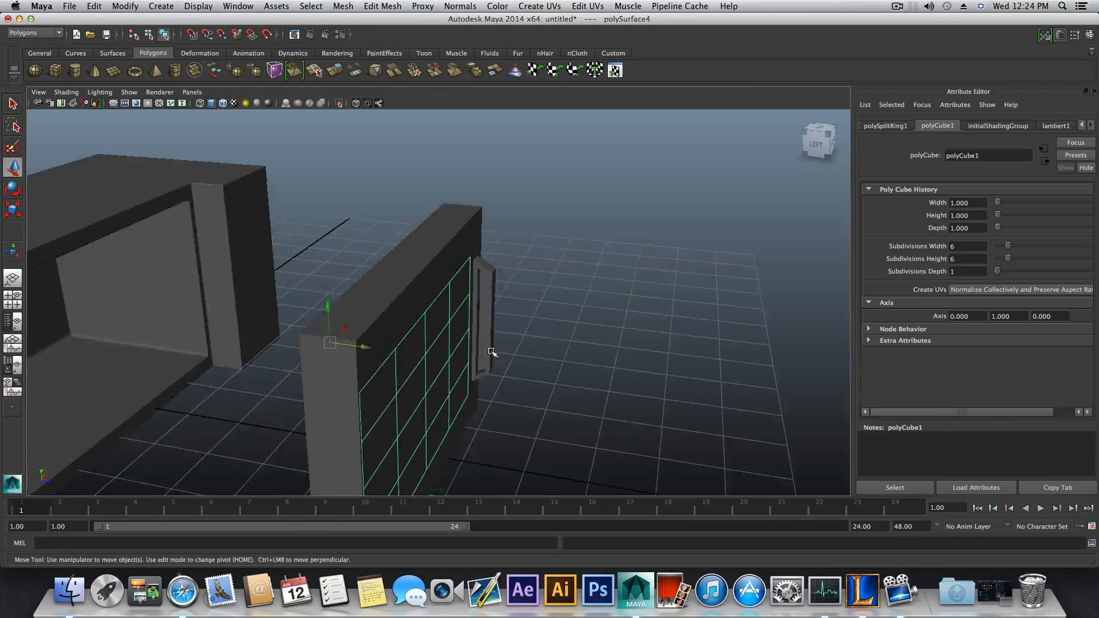
{"action": "left_click_drag", "start_coordinate": [492, 352], "coordinate": [407, 340], "text": "alt"}
{"action": "middle_click_drag", "start_coordinate": [524, 342], "coordinate": [418, 305], "text": "alt"}
{"action": "left_click_drag", "start_coordinate": [504, 325], "coordinate": [473, 328], "text": "alt"}
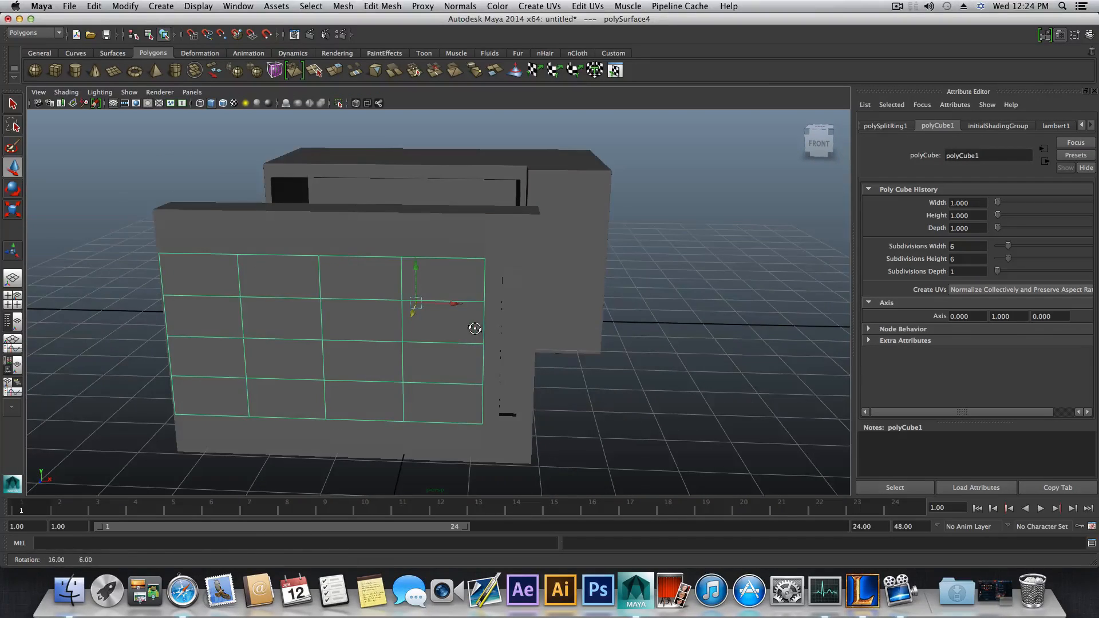
{"action": "right_click_drag", "start_coordinate": [474, 329], "coordinate": [447, 328], "text": "alt"}
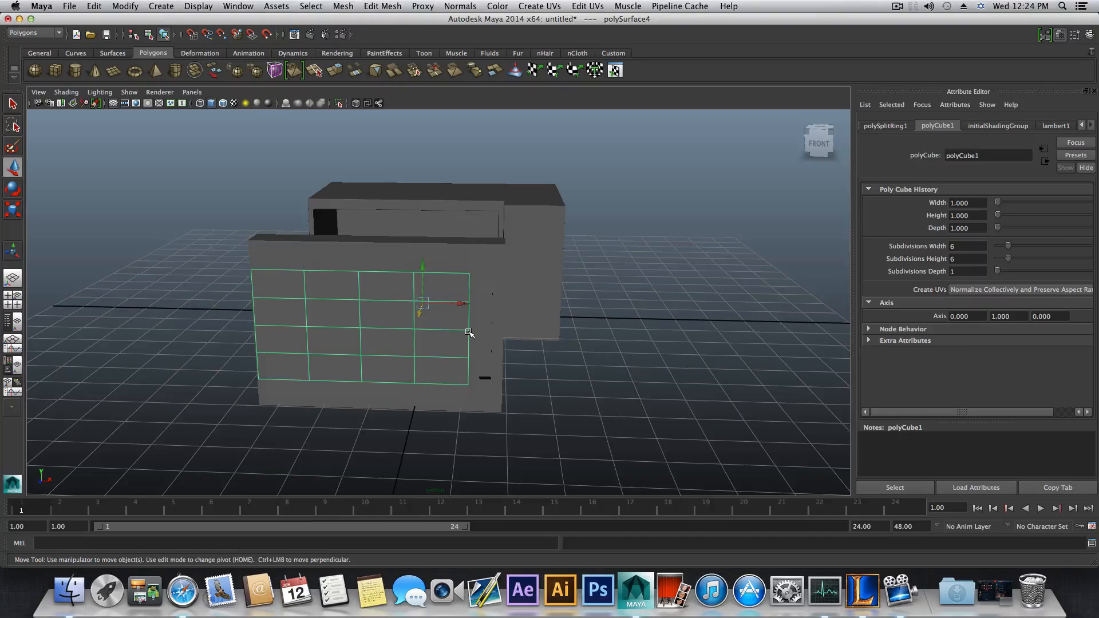
{"action": "left_click", "coordinate": [897, 7]}
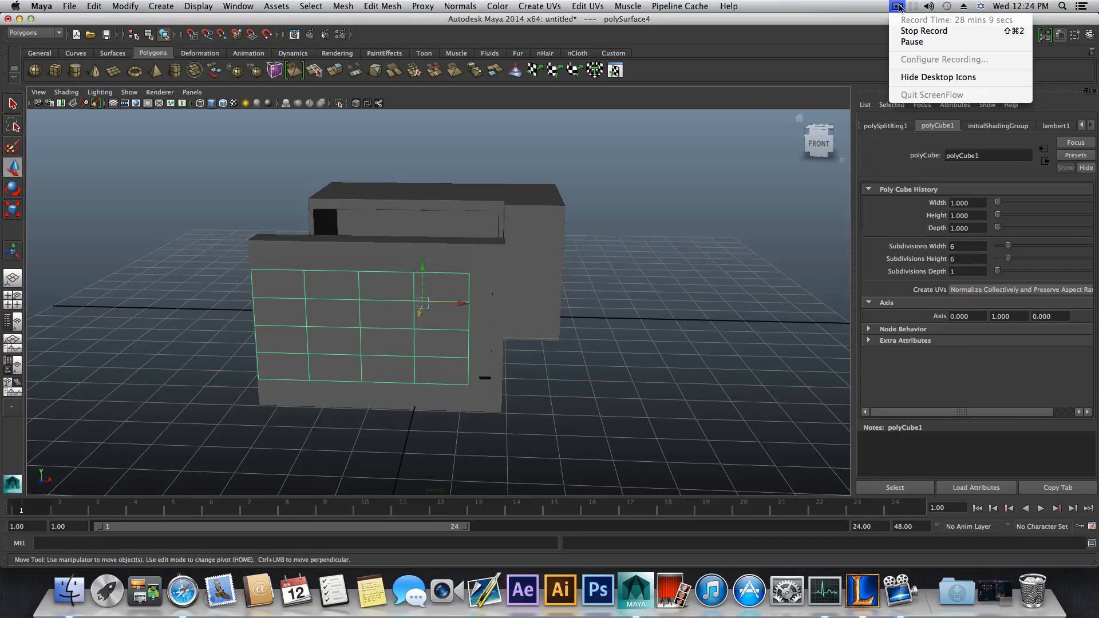